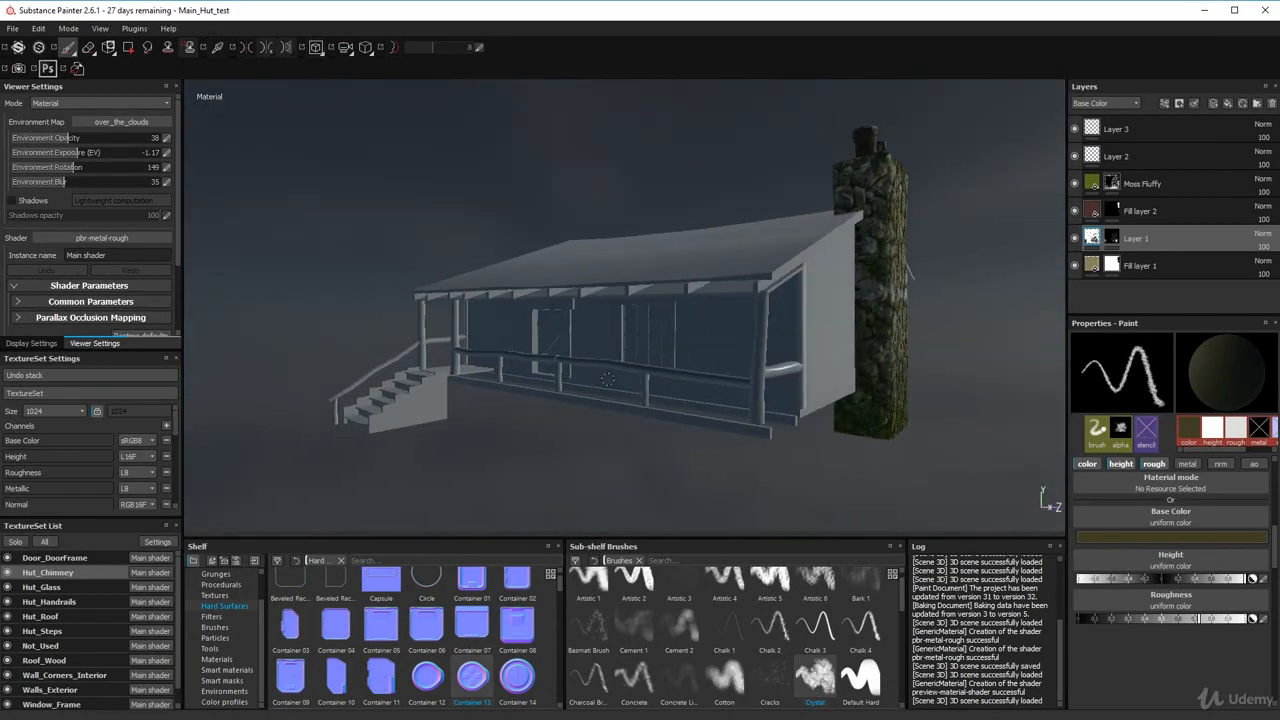
# - Examine the untextured hut and its mossy stone chimney from the porch side, the gable end and close up
pyautogui.keyDown('alt'); pyautogui.moveTo(340, 395); pyautogui.dragTo(512, 405); pyautogui.keyUp('alt')
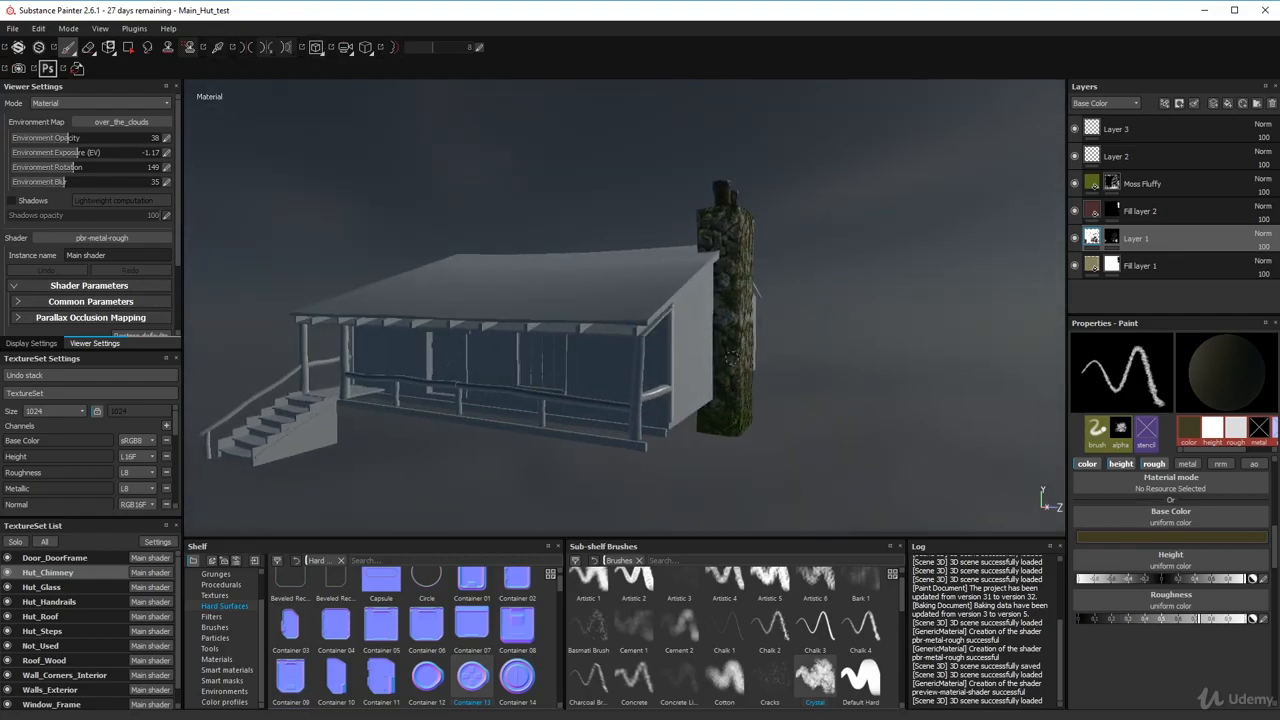
pyautogui.keyDown('alt'); pyautogui.moveTo(732, 358); pyautogui.dragTo(612, 362); pyautogui.keyUp('alt')
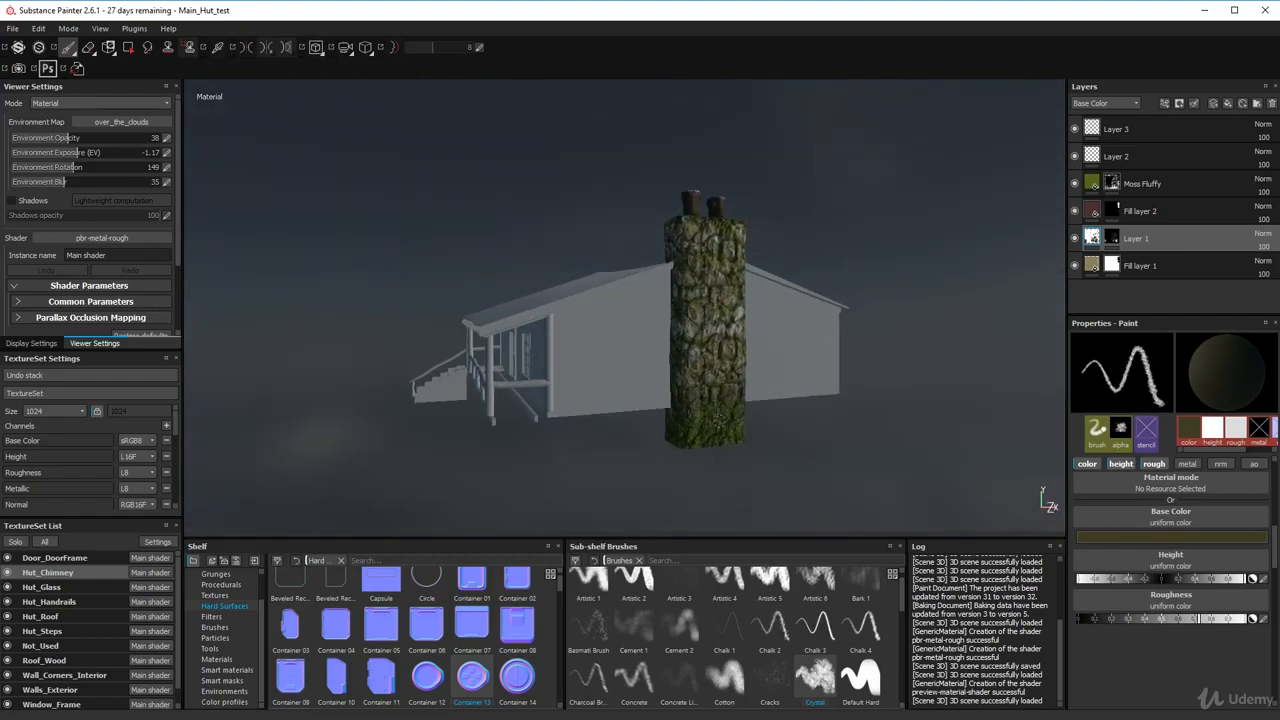
pyautogui.scroll(3, 719, 421)
pyautogui.keyDown('alt'); pyautogui.moveTo(668, 419); pyautogui.dragTo(796, 386); pyautogui.keyUp('alt')
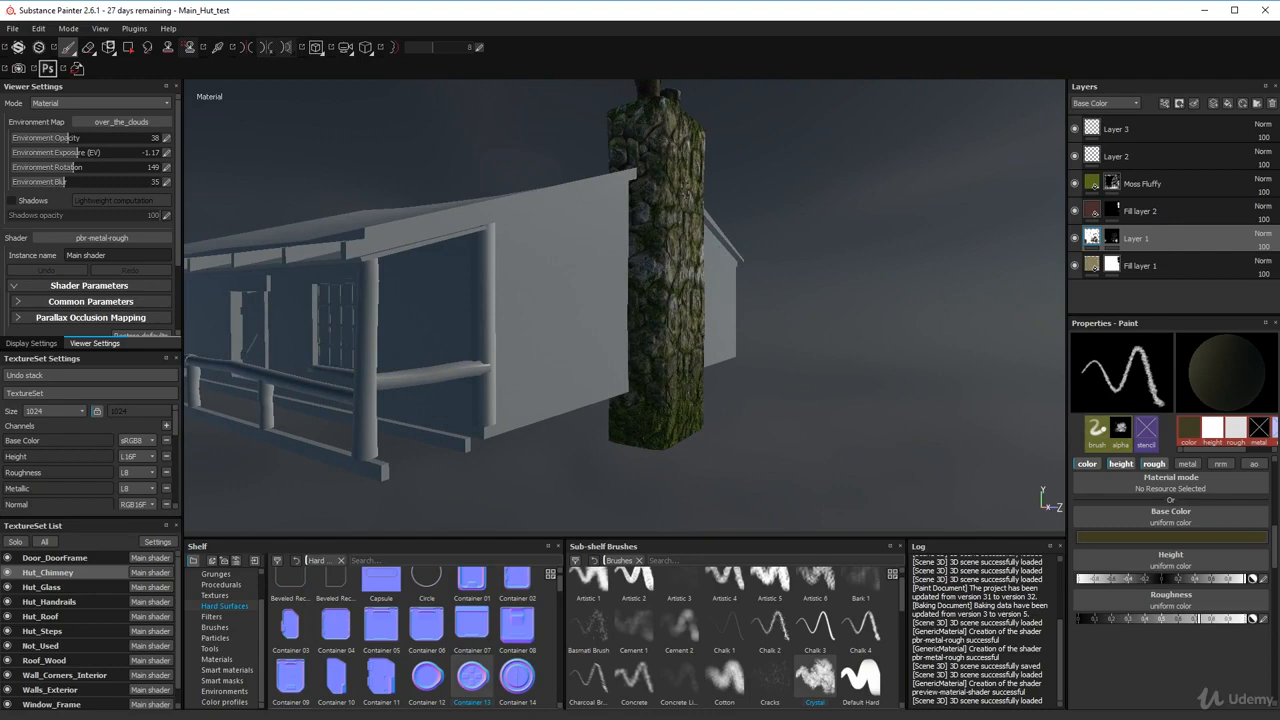
pyautogui.keyDown('alt'); pyautogui.moveTo(687, 192); pyautogui.dragTo(668, 262); pyautogui.keyUp('alt')
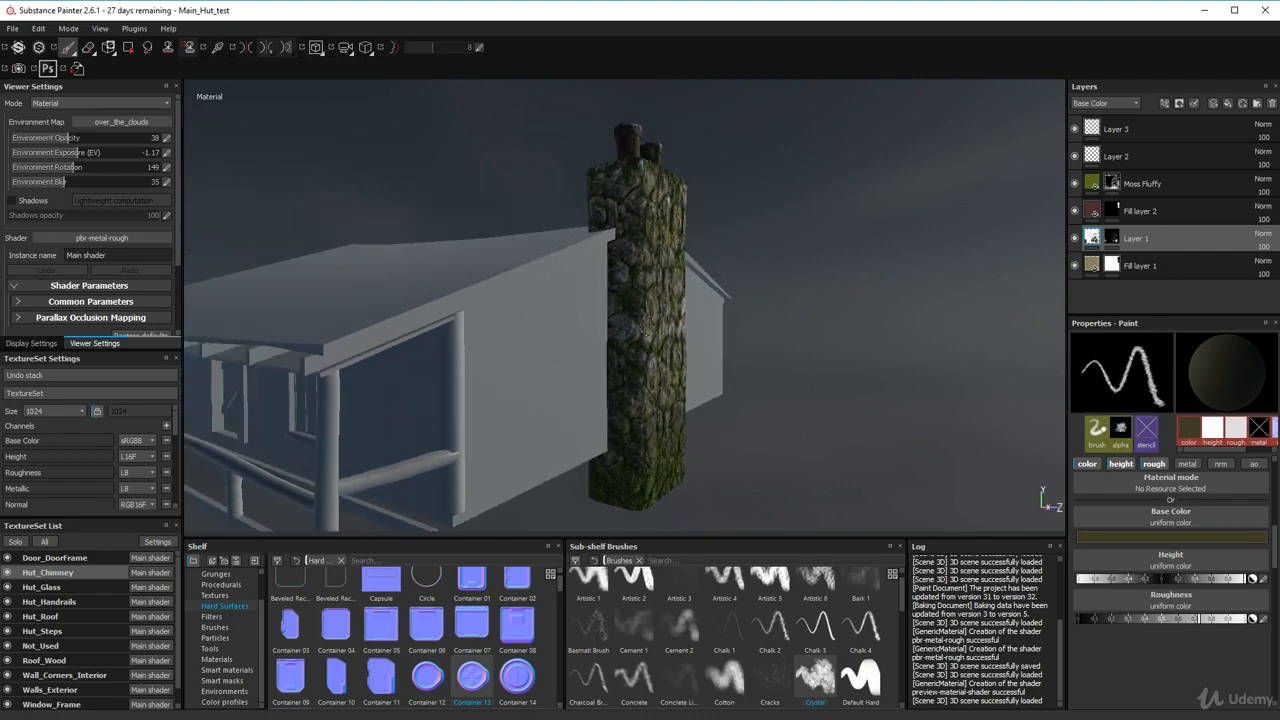
pyautogui.keyDown('alt'); pyautogui.moveTo(707, 494); pyautogui.dragTo(652, 305); pyautogui.keyUp('alt')
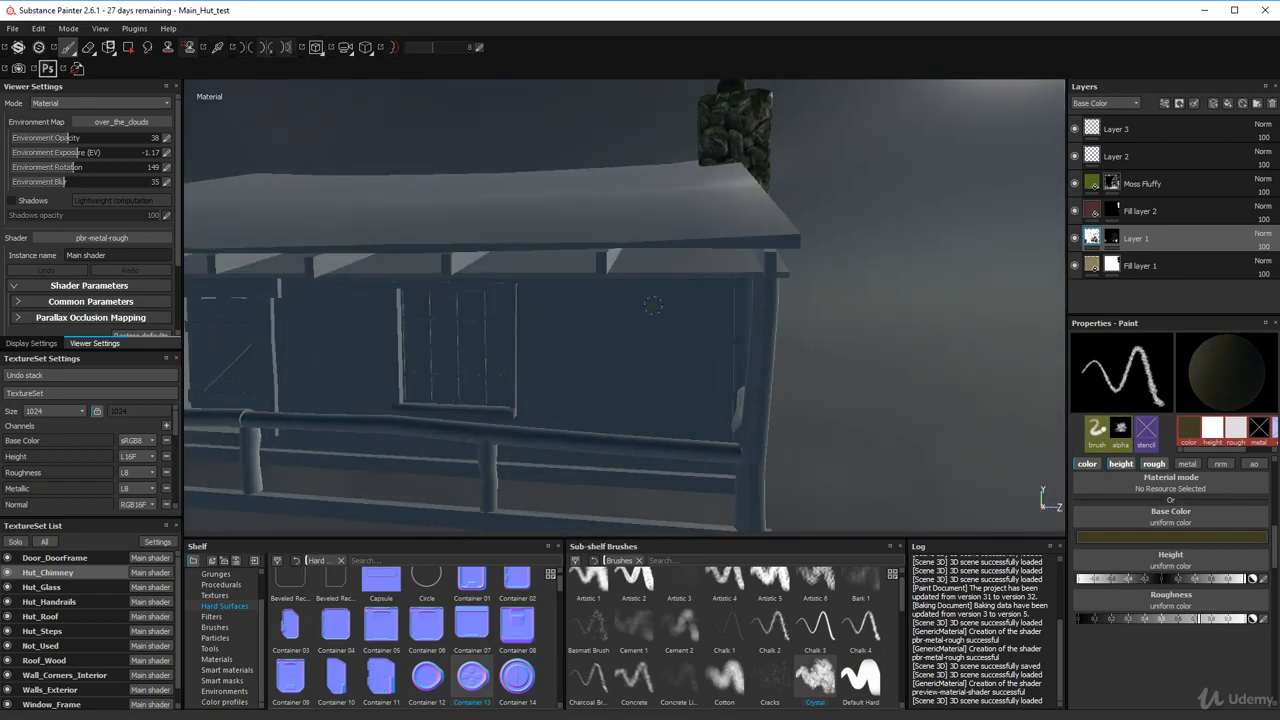
pyautogui.keyDown('alt'); pyautogui.moveTo(458, 381); pyautogui.dragTo(482, 388); pyautogui.keyUp('alt')
pyautogui.keyDown('alt'); pyautogui.moveTo(482, 388); pyautogui.dragTo(530, 390, button='right'); pyautogui.keyUp('alt')
pyautogui.keyDown('alt'); pyautogui.moveTo(530, 390); pyautogui.dragTo(556, 226); pyautogui.keyUp('alt')
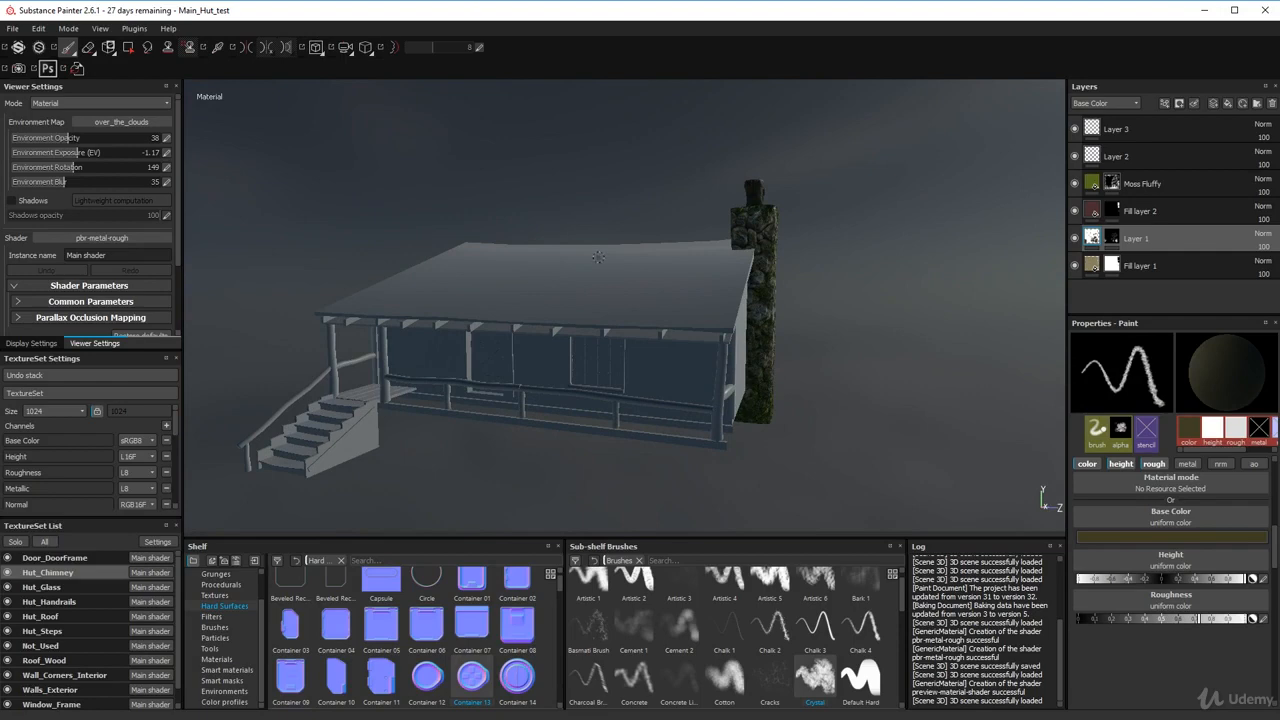
pyautogui.keyDown('alt'); pyautogui.moveTo(662, 380); pyautogui.dragTo(630, 373); pyautogui.keyUp('alt')
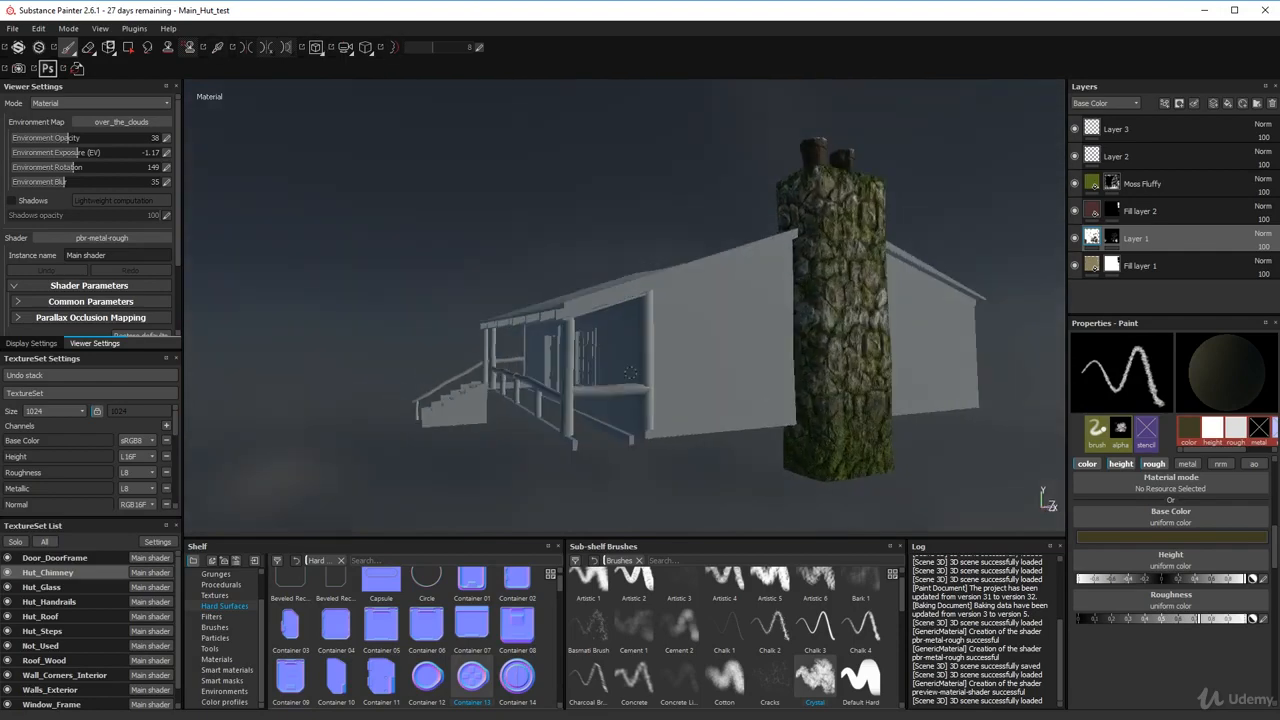
pyautogui.keyDown('alt'); pyautogui.moveTo(927, 349); pyautogui.dragTo(615, 391); pyautogui.keyUp('alt')
pyautogui.keyDown('alt'); pyautogui.moveTo(615, 391); pyautogui.dragTo(730, 328, button='right'); pyautogui.keyUp('alt')
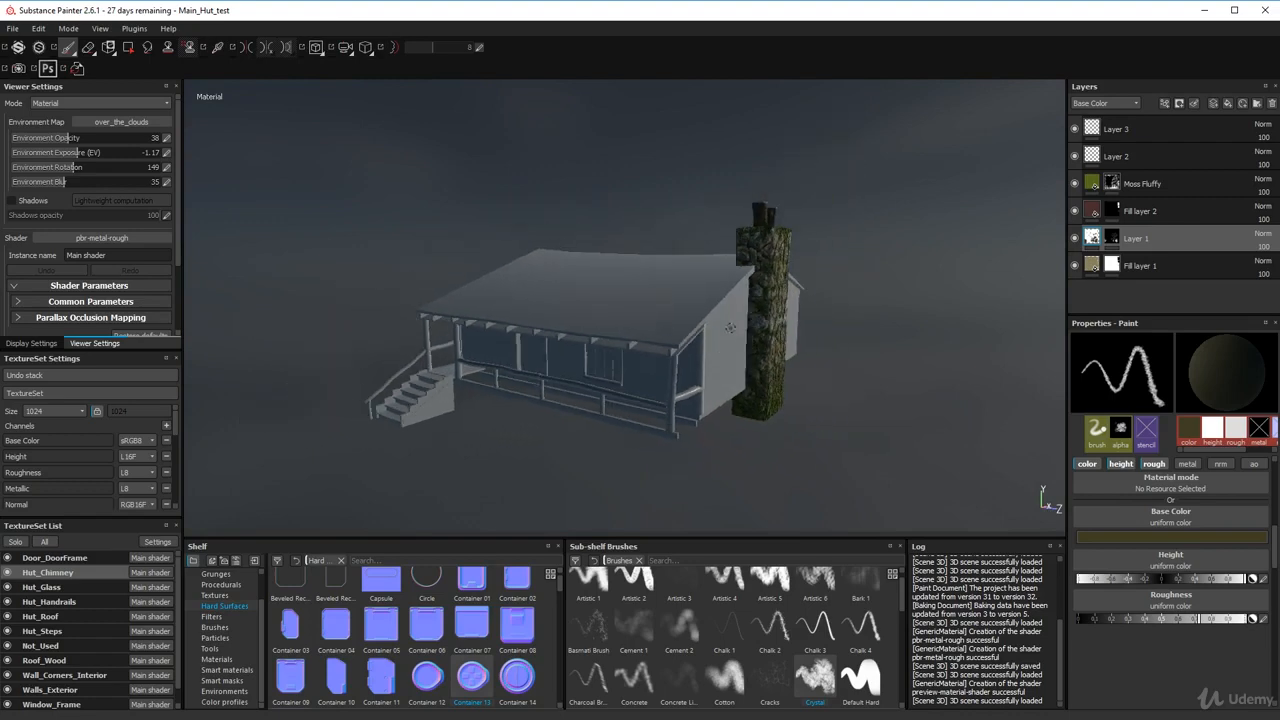
pyautogui.keyDown('alt'); pyautogui.moveTo(758, 392); pyautogui.dragTo(622, 373); pyautogui.keyUp('alt')
pyautogui.scroll(2, 624, 376)
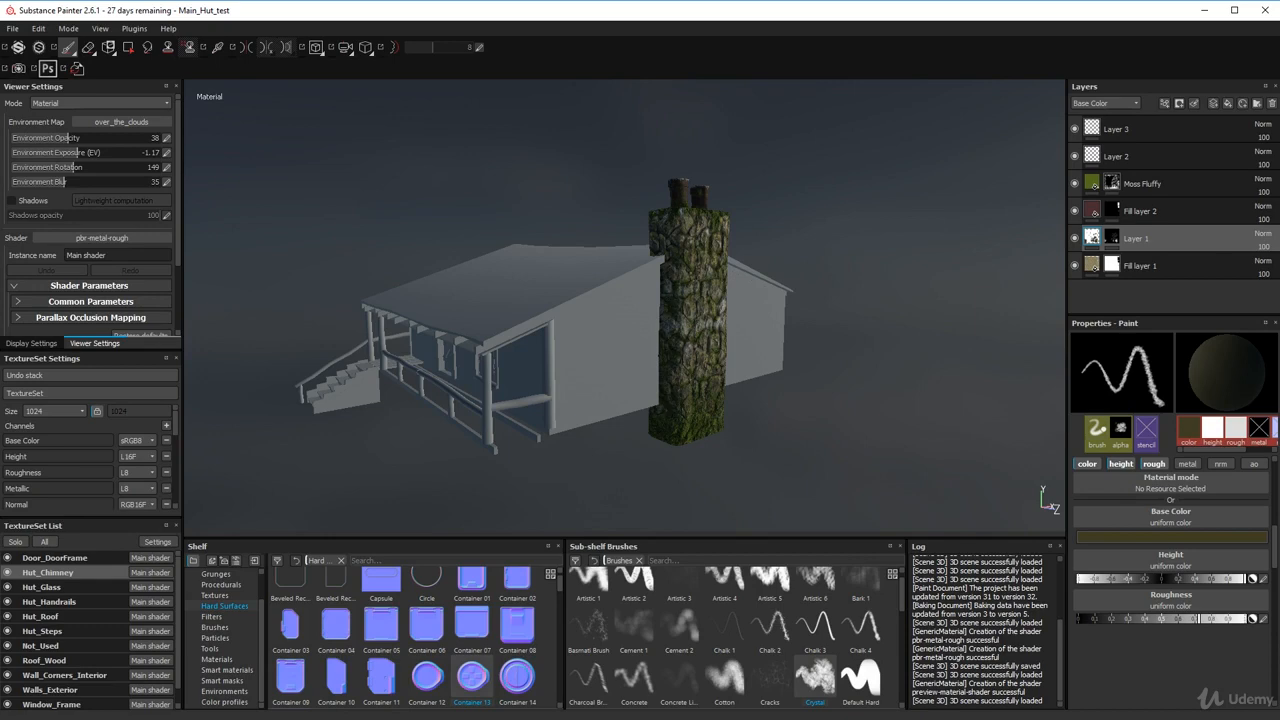
pyautogui.moveTo(697, 447)
pyautogui.keyDown('alt'); pyautogui.mouseDown()
pyautogui.moveTo(701, 382)
pyautogui.moveTo(669, 431)
pyautogui.moveTo(702, 422)
pyautogui.mouseUp(); pyautogui.keyUp('alt')
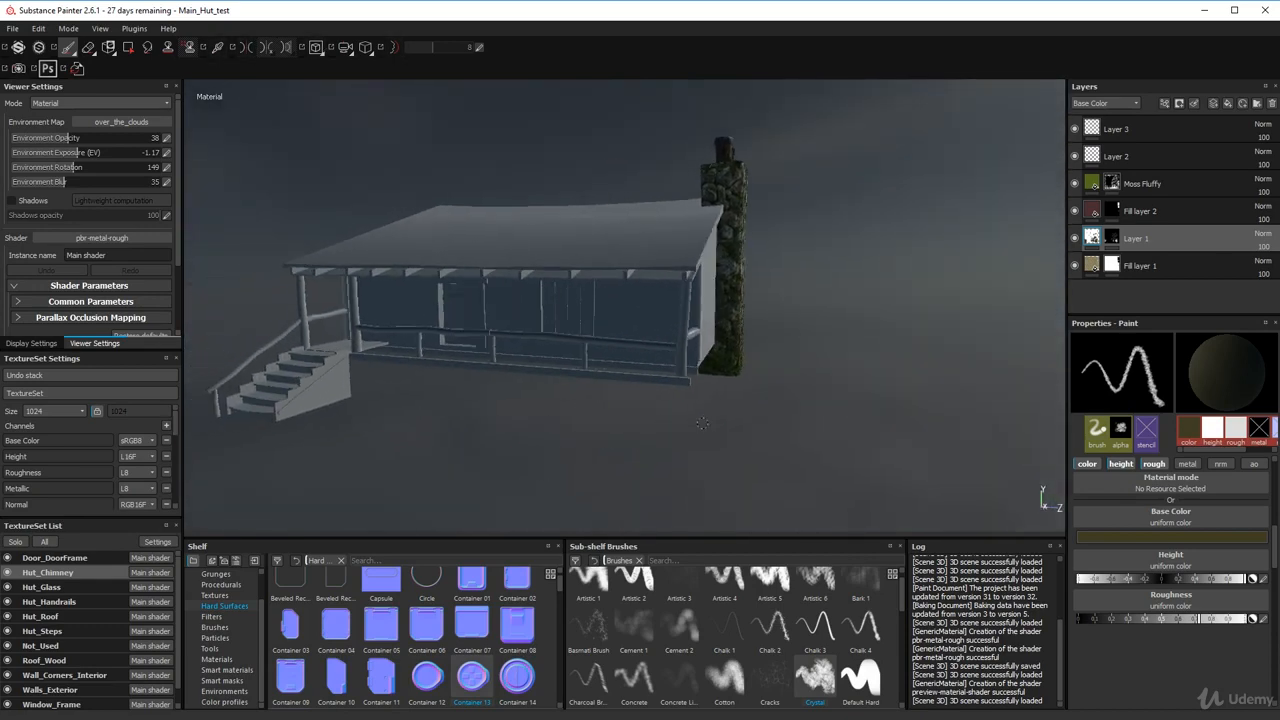
pyautogui.keyDown('alt'); pyautogui.moveTo(440, 388); pyautogui.dragTo(542, 399); pyautogui.keyUp('alt')
pyautogui.keyDown('alt'); pyautogui.moveTo(510, 411); pyautogui.dragTo(625, 381, button='middle'); pyautogui.keyUp('alt')
pyautogui.scroll(-3, 625, 381)
pyautogui.keyDown('alt'); pyautogui.moveTo(675, 371); pyautogui.dragTo(645, 399); pyautogui.keyUp('alt')
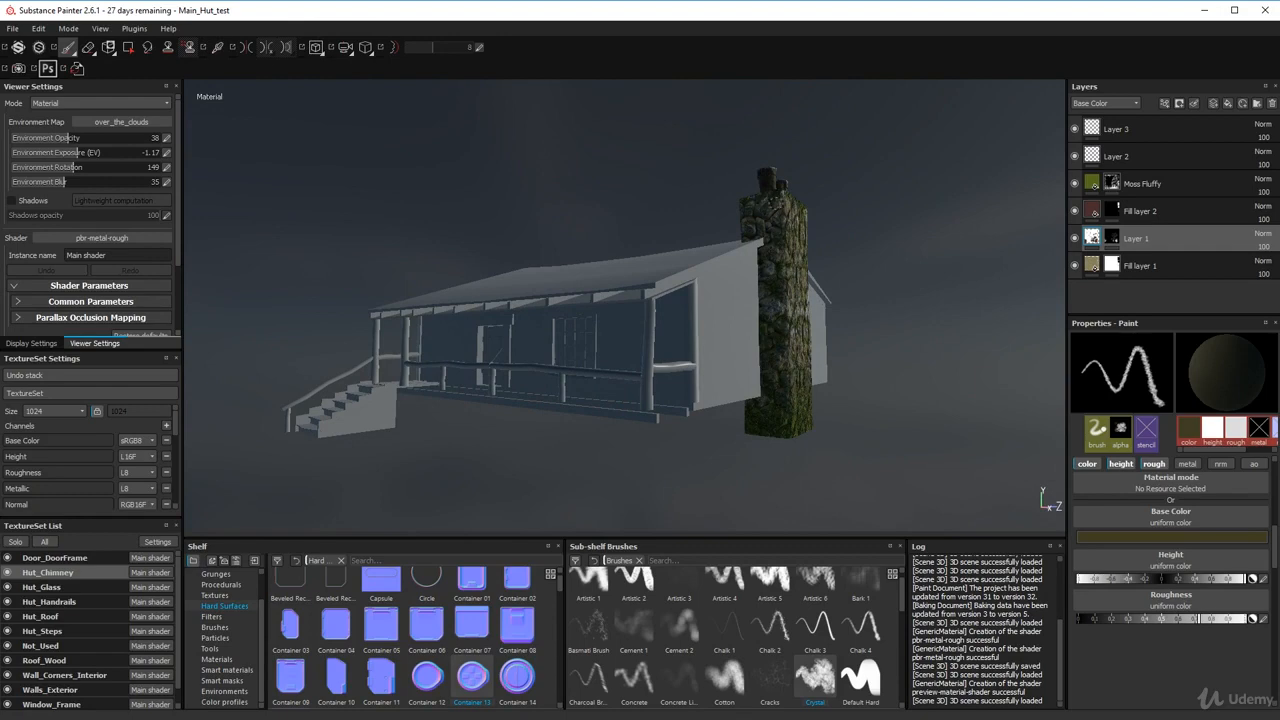
pyautogui.keyDown('alt'); pyautogui.moveTo(767, 214); pyautogui.dragTo(755, 271); pyautogui.keyUp('alt')
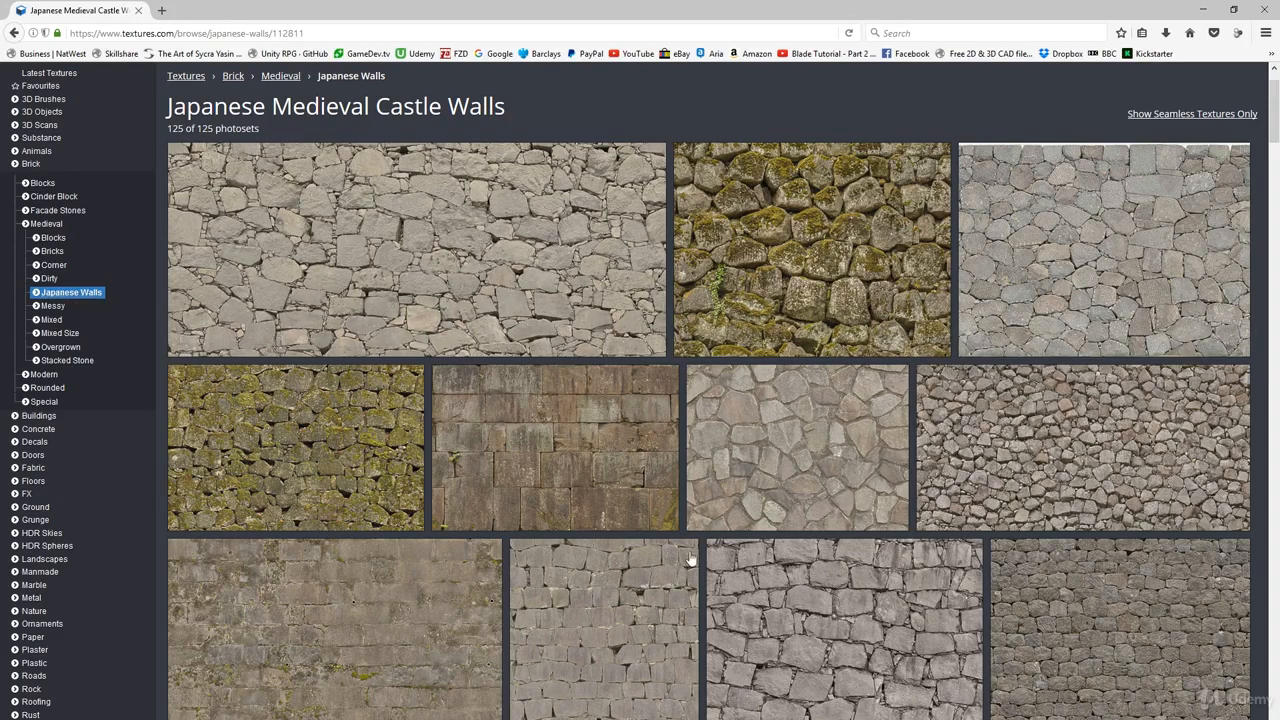
# - Switch to the browser and look through the Japanese Medieval Castle Walls photosets on textures.com for a mossy stone wall texture
pyautogui.scroll(-1, 738, 372)
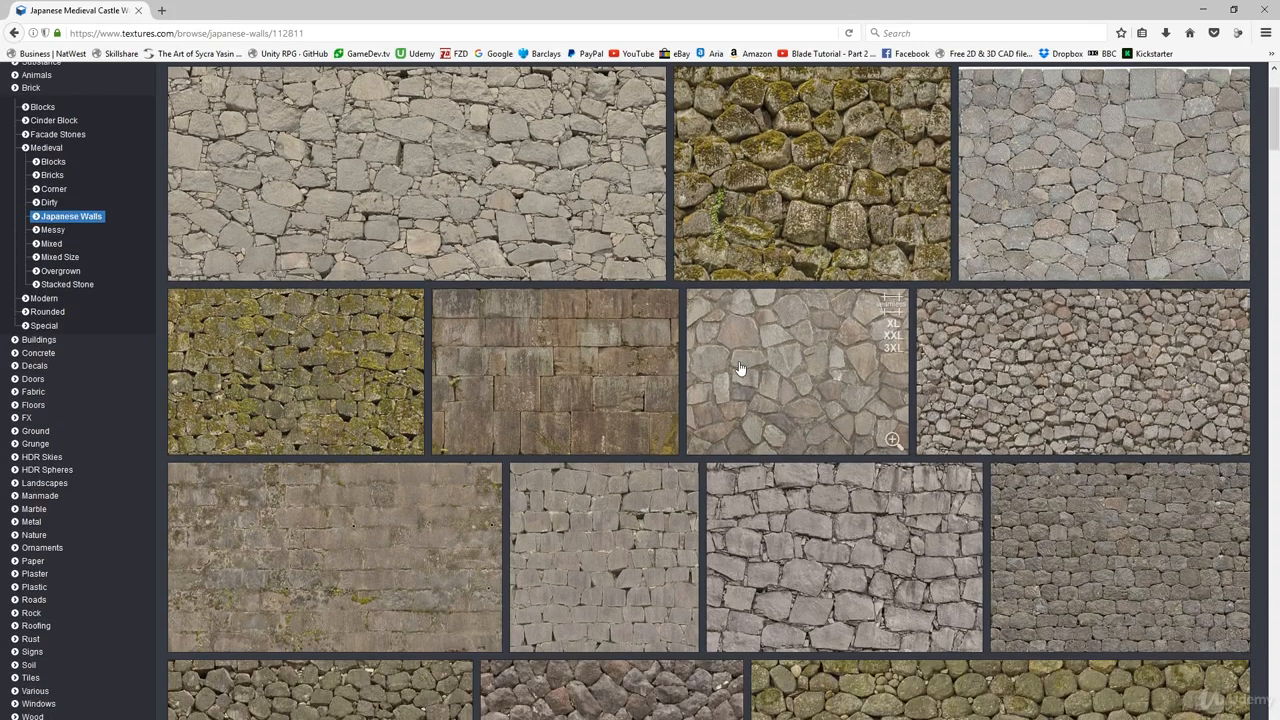
pyautogui.scroll(-2, 706, 353)
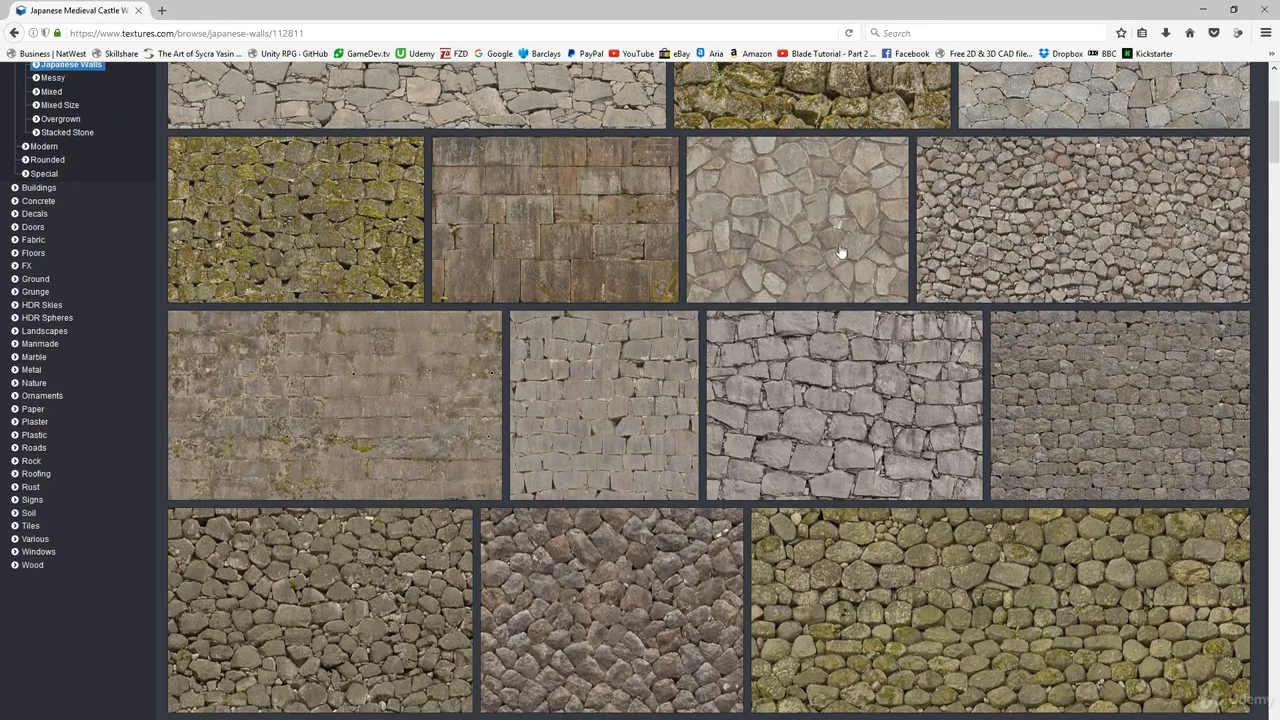
pyautogui.scroll(1, 843, 258)
pyautogui.scroll(-1, 463, 326)
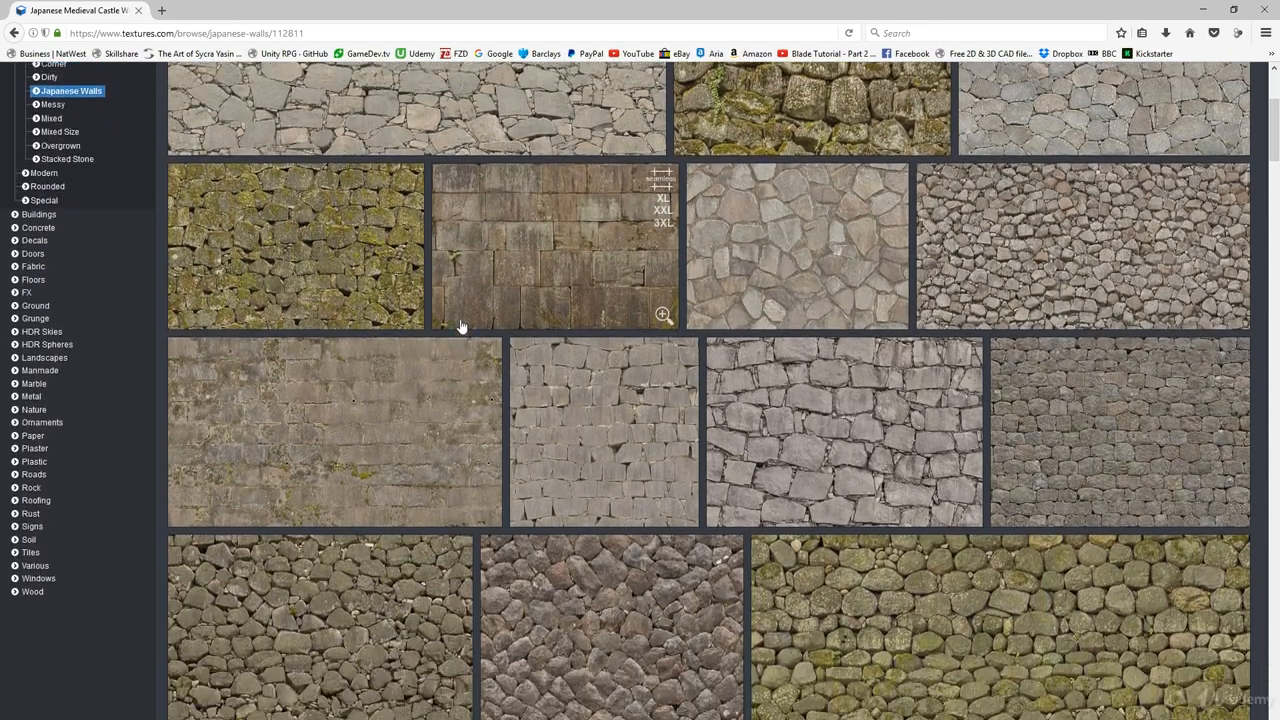
pyautogui.scroll(-2, 505, 365)
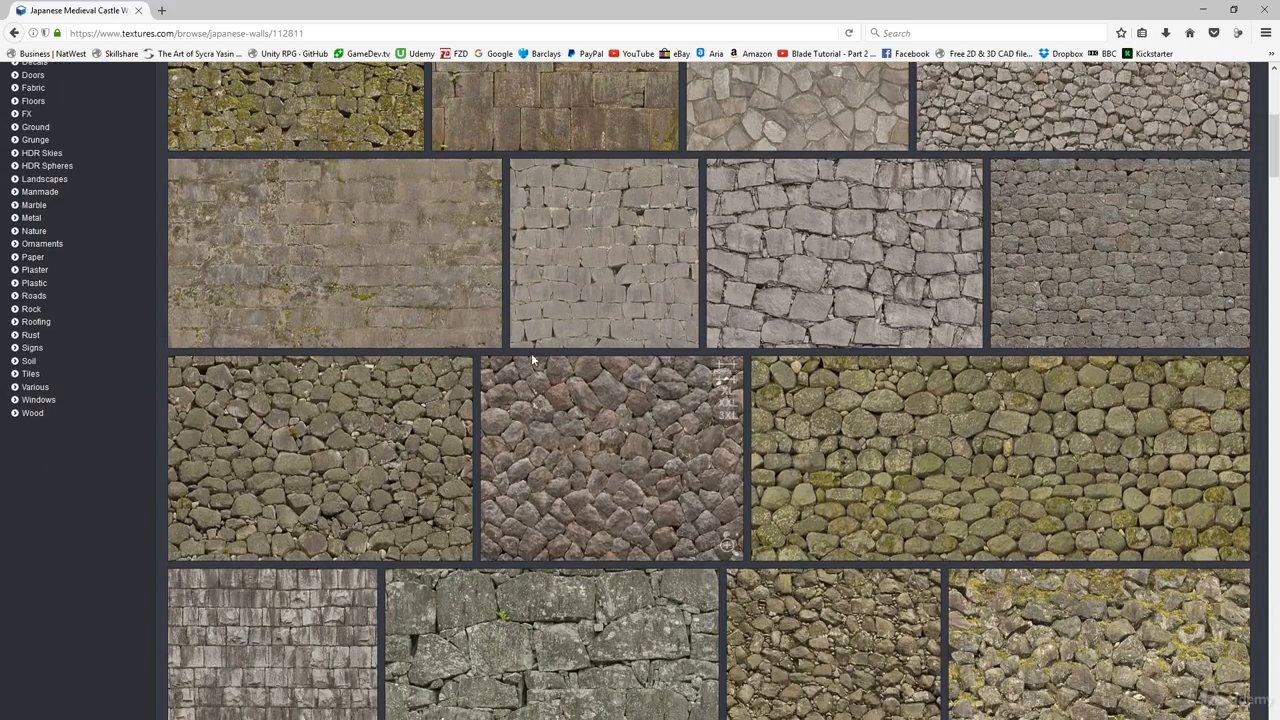
pyautogui.scroll(-2, 540, 362)
pyautogui.scroll(-1, 537, 362)
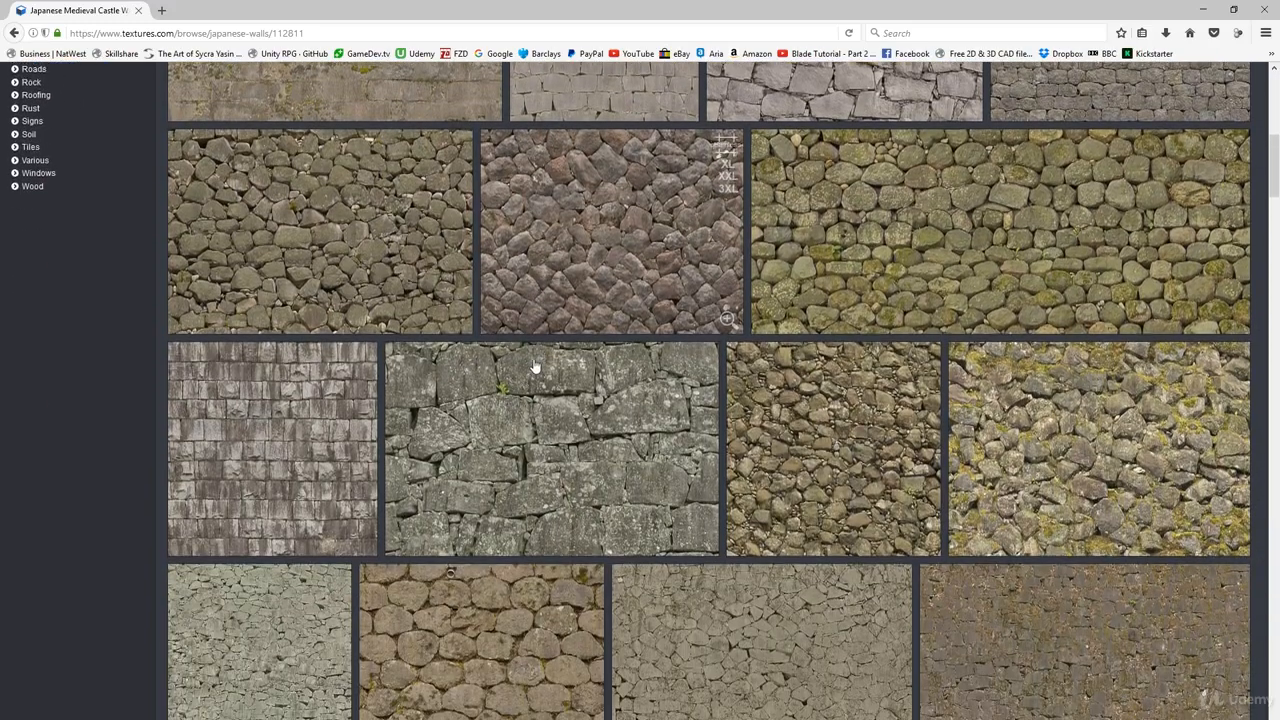
pyautogui.scroll(-5, 538, 363)
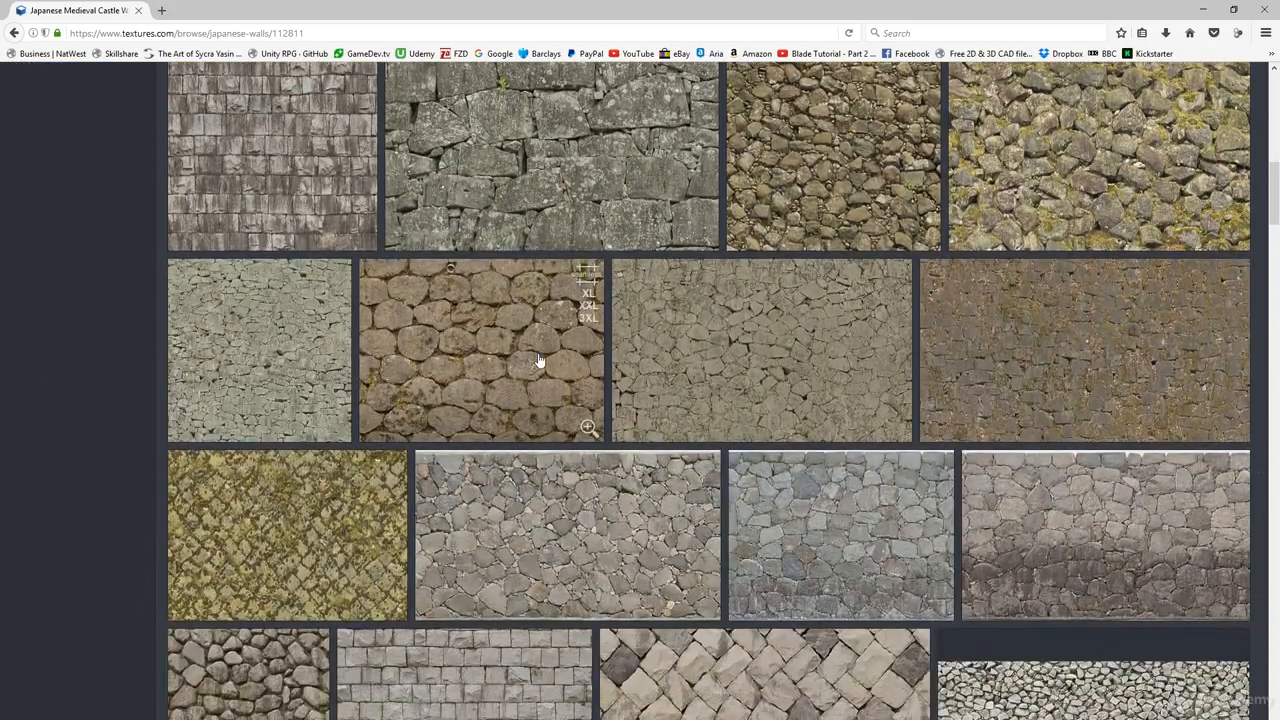
pyautogui.scroll(-4, 540, 364)
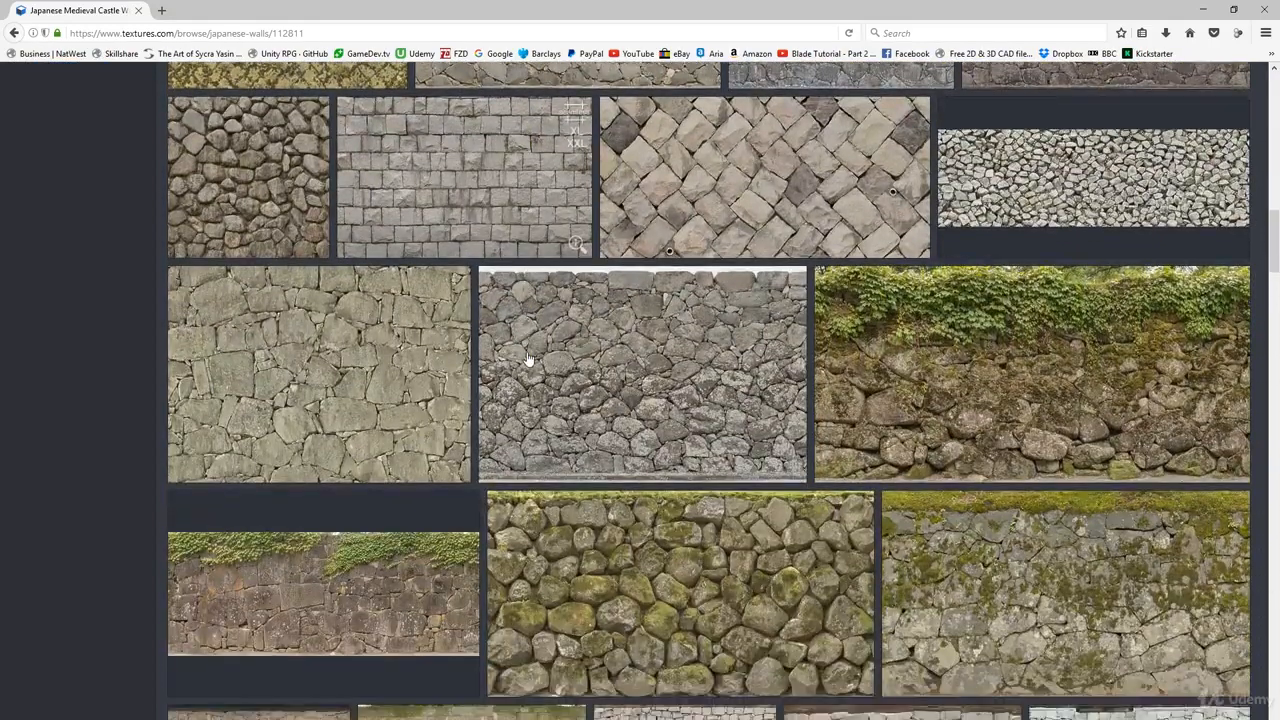
pyautogui.scroll(-2, 665, 560)
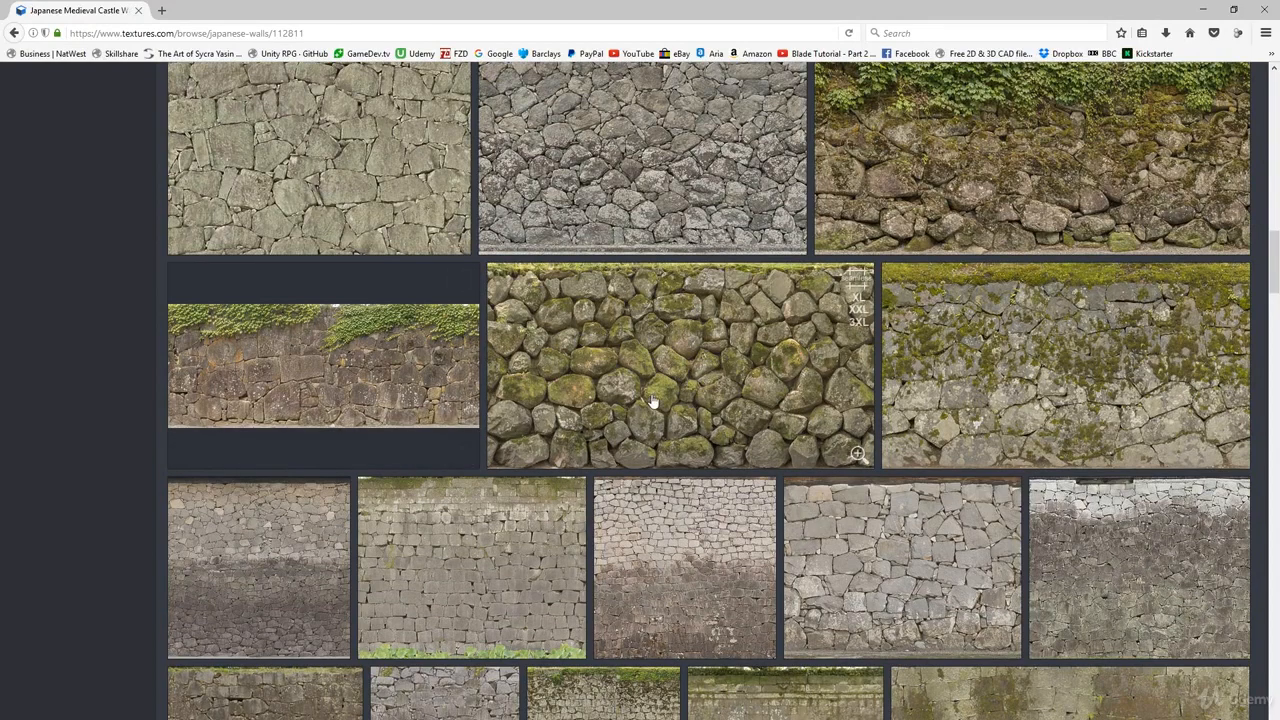
pyautogui.press('alt')
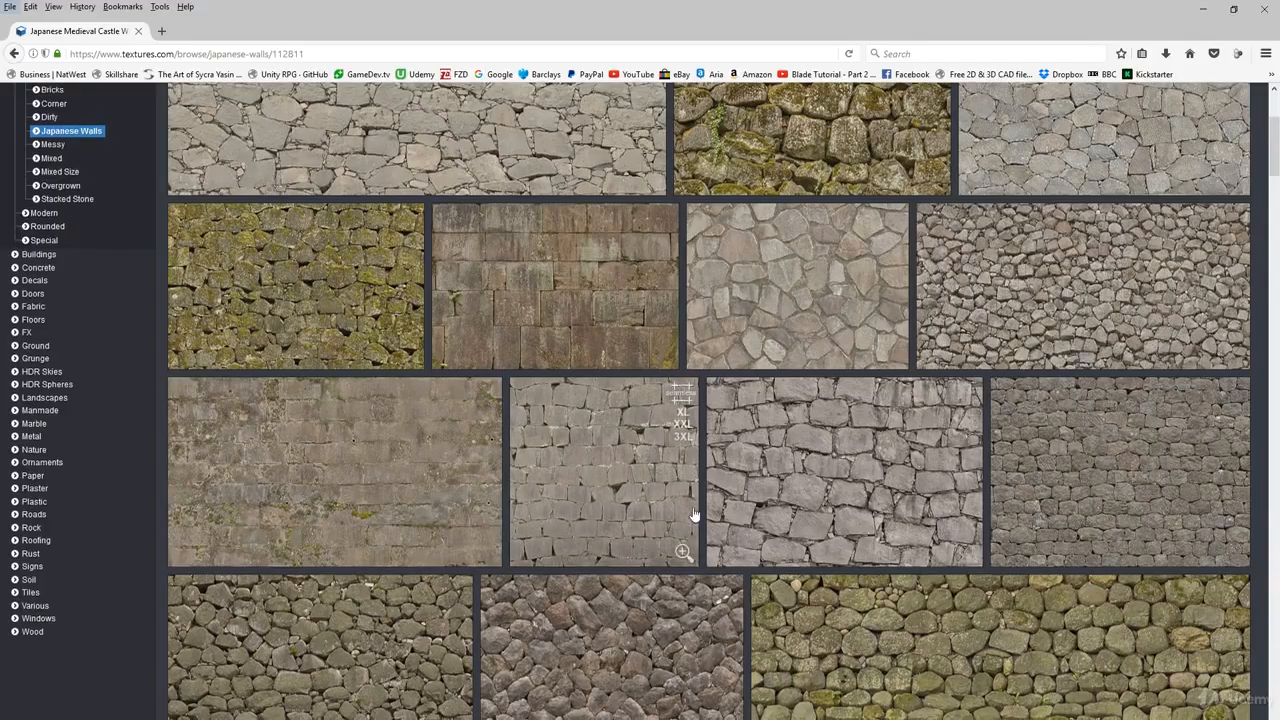
pyautogui.scroll(-3, 691, 517)
pyautogui.scroll(3, 700, 500)
pyautogui.scroll(-6, 700, 497)
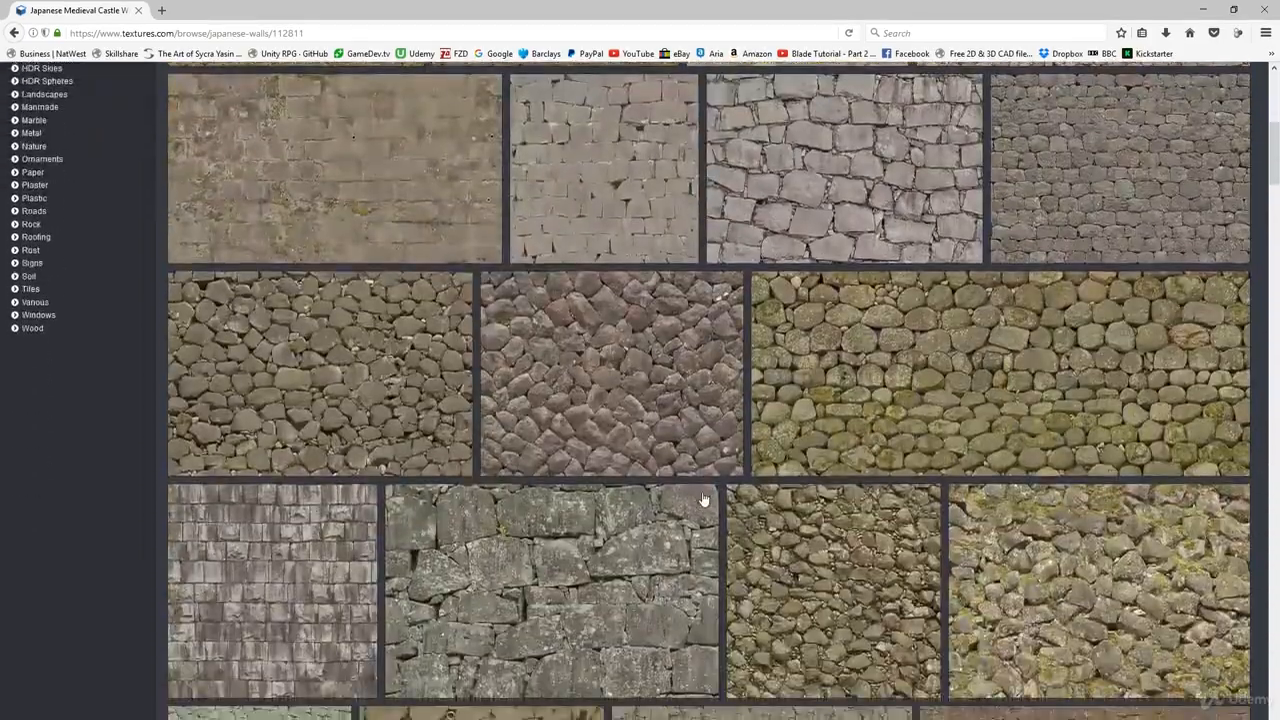
pyautogui.scroll(-5, 717, 395)
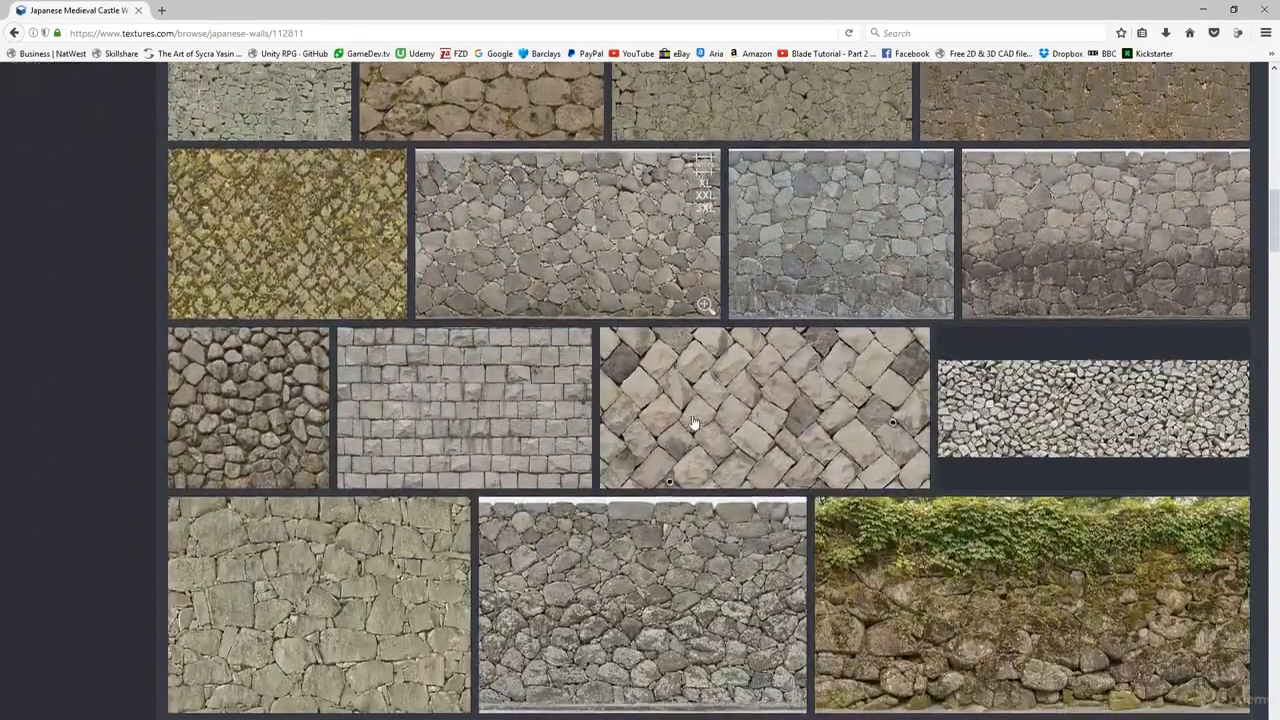
pyautogui.scroll(-2, 766, 511)
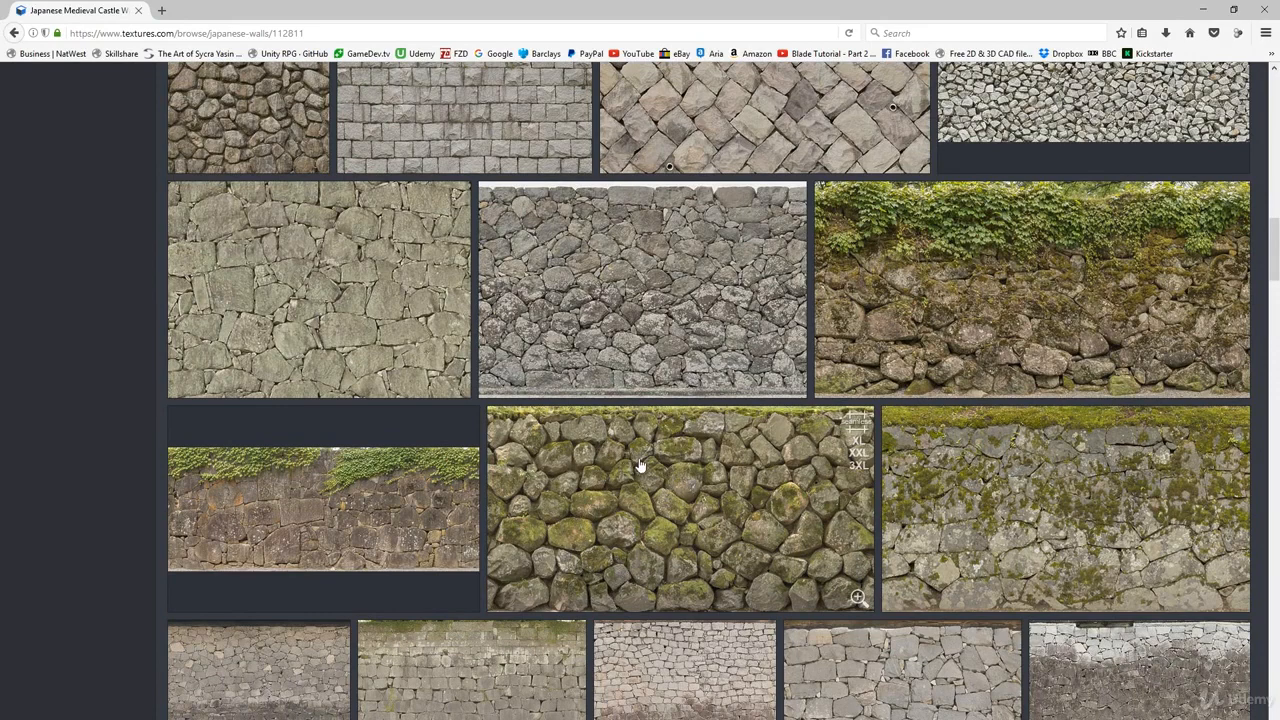
pyautogui.scroll(-1, 683, 510)
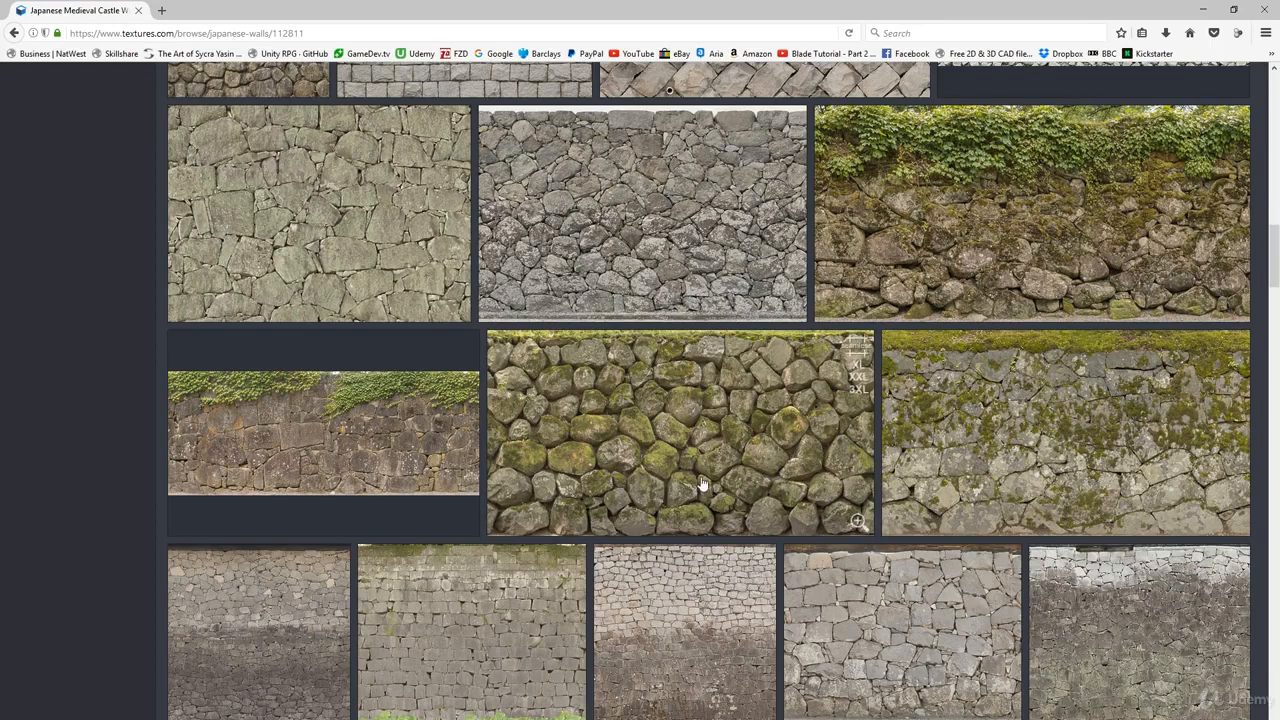
pyautogui.scroll(-2, 700, 486)
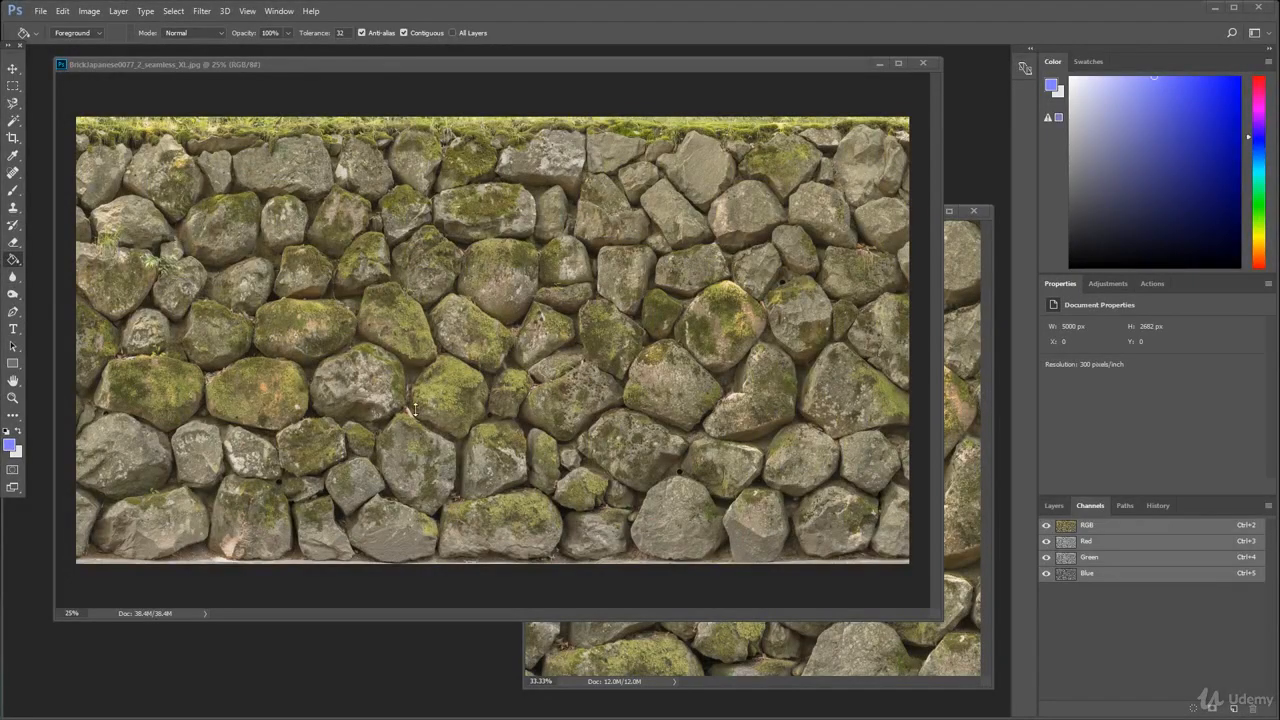
# - Switch to Photoshop and inspect the moss and stone detail in BrickJapanese0077_2_seamless_XL.jpg, both close up and as a whole
pyautogui.moveTo(292, 70)
pyautogui.mouseDown()
pyautogui.moveTo(296, 93)
pyautogui.moveTo(292, 82)
pyautogui.mouseUp()
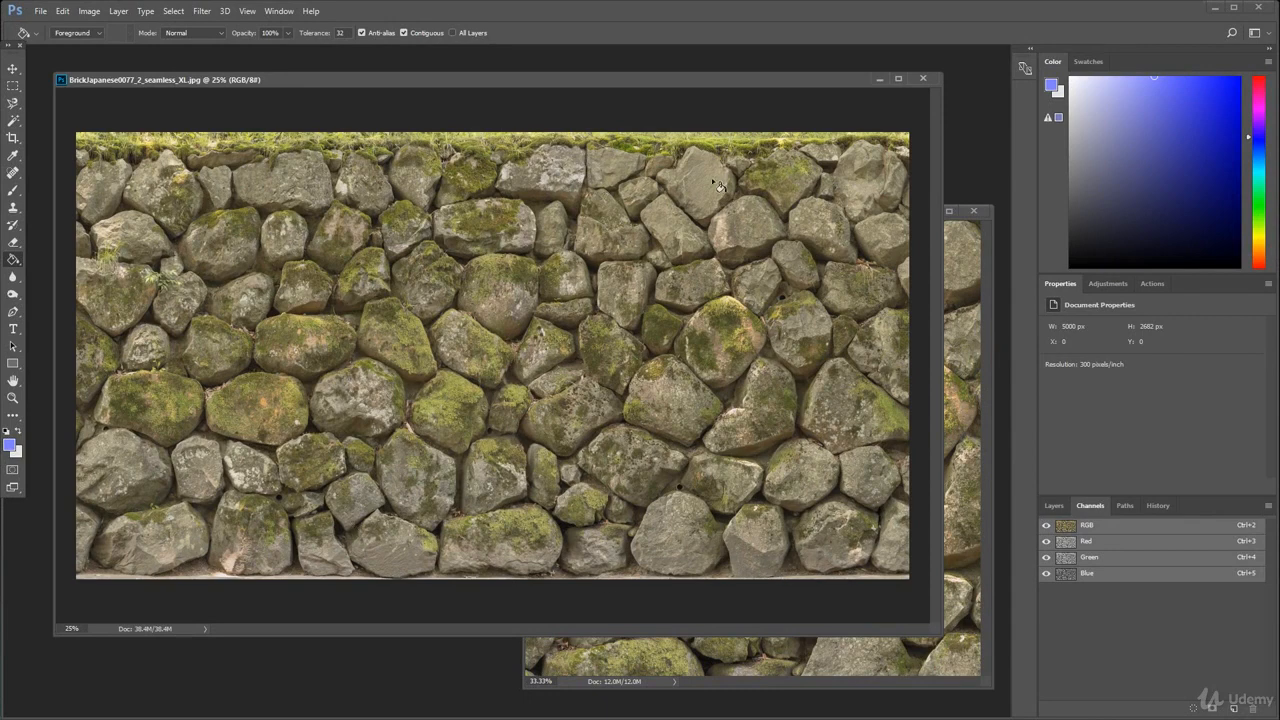
pyautogui.moveTo(382, 81); pyautogui.dragTo(376, 68)
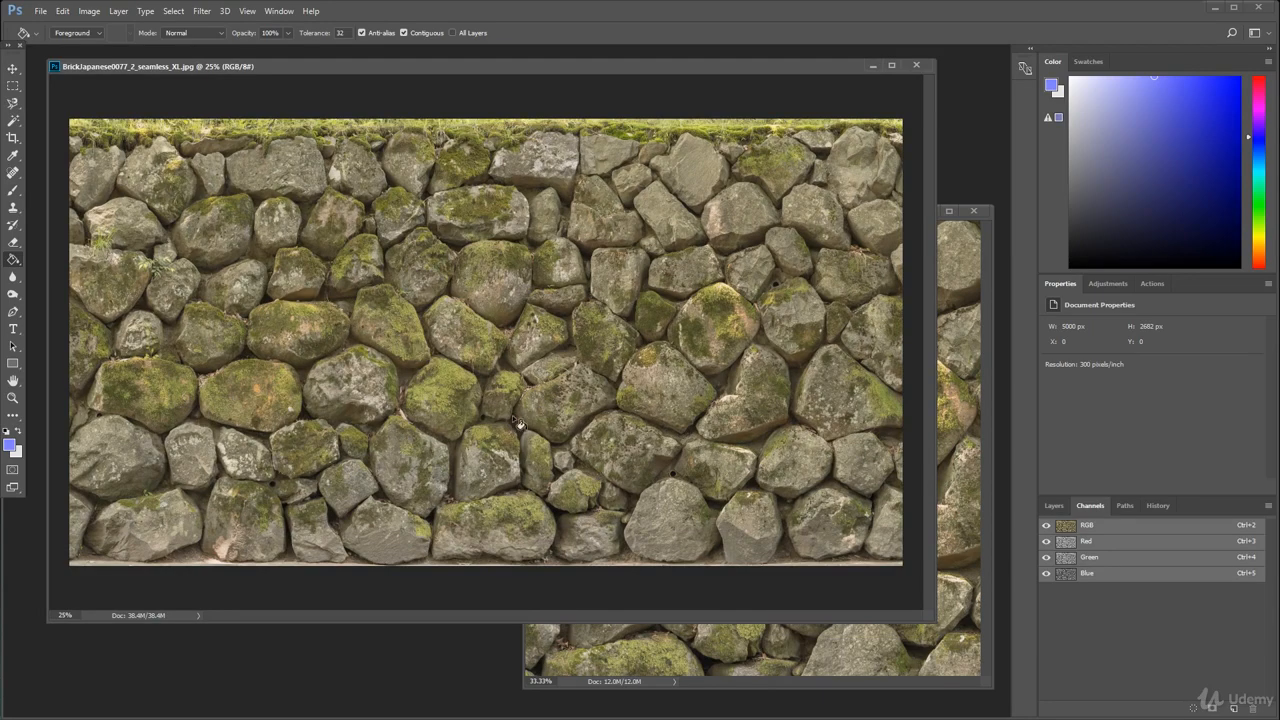
pyautogui.keyDown('alt'); pyautogui.scroll(9, 520, 384); pyautogui.keyUp('alt')
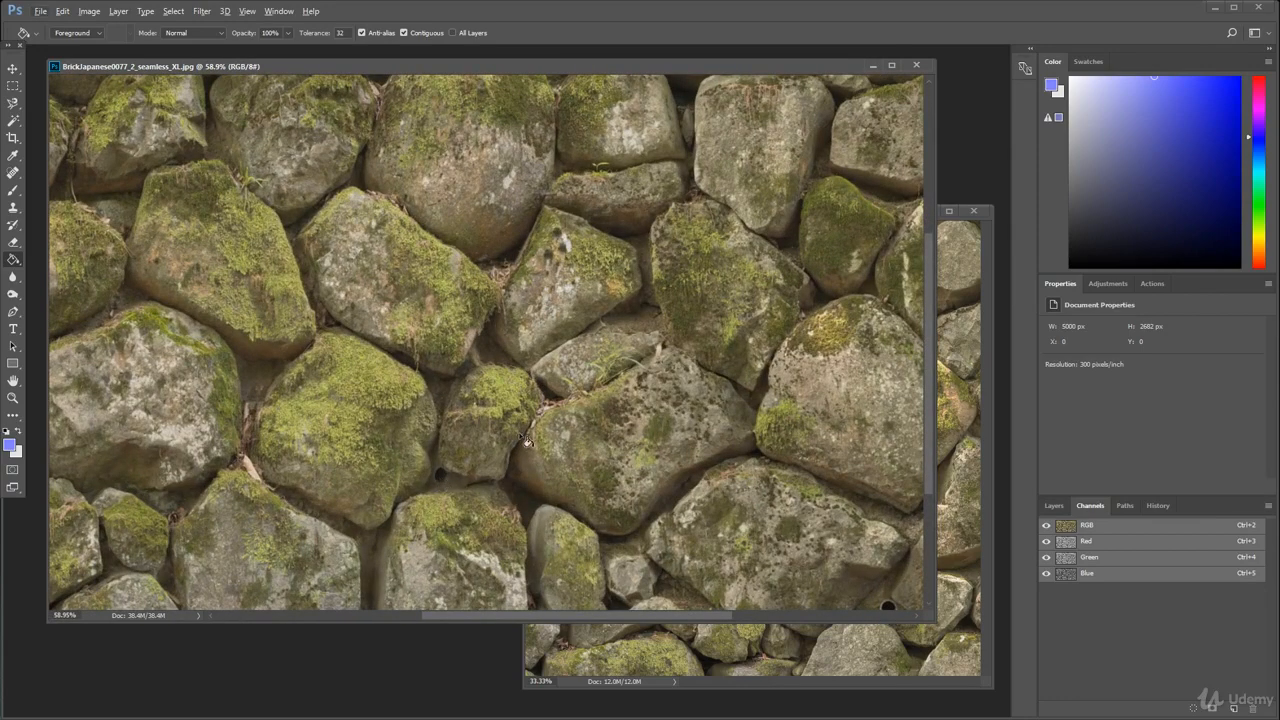
pyautogui.keyDown('alt'); pyautogui.scroll(1, 532, 272); pyautogui.keyUp('alt')
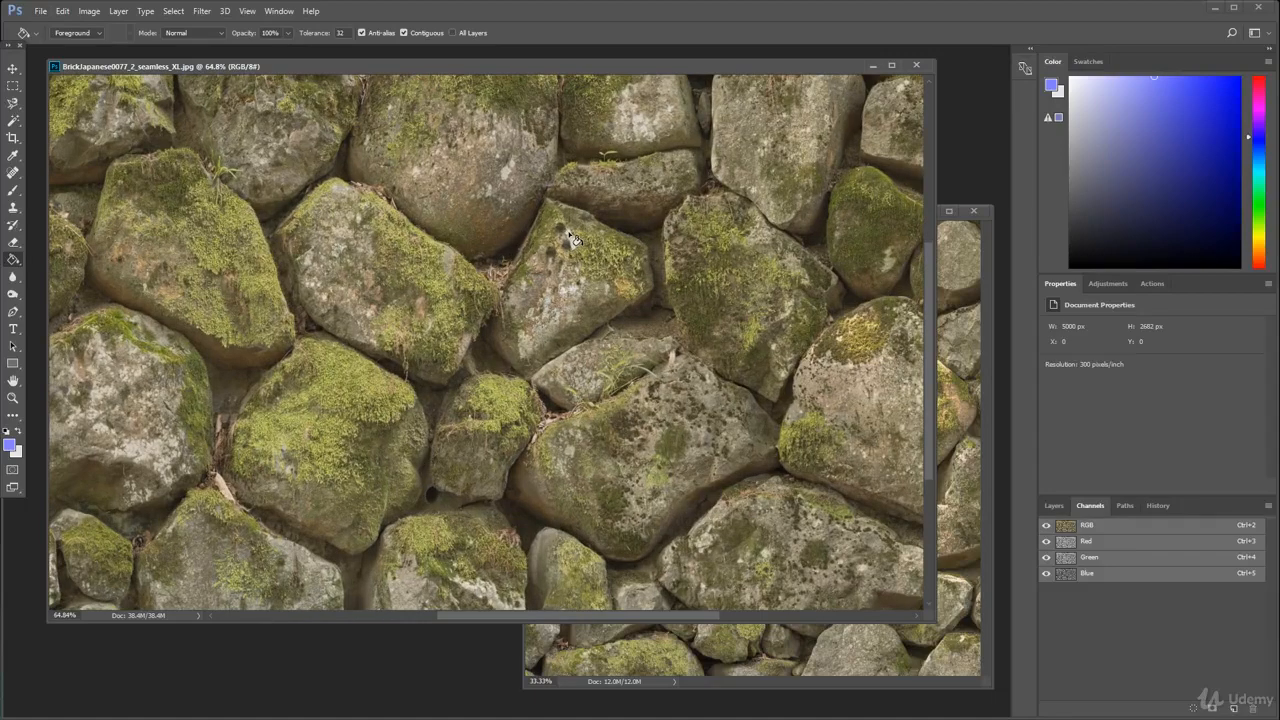
pyautogui.keyDown('alt'); pyautogui.scroll(6, 550, 274); pyautogui.keyUp('alt')
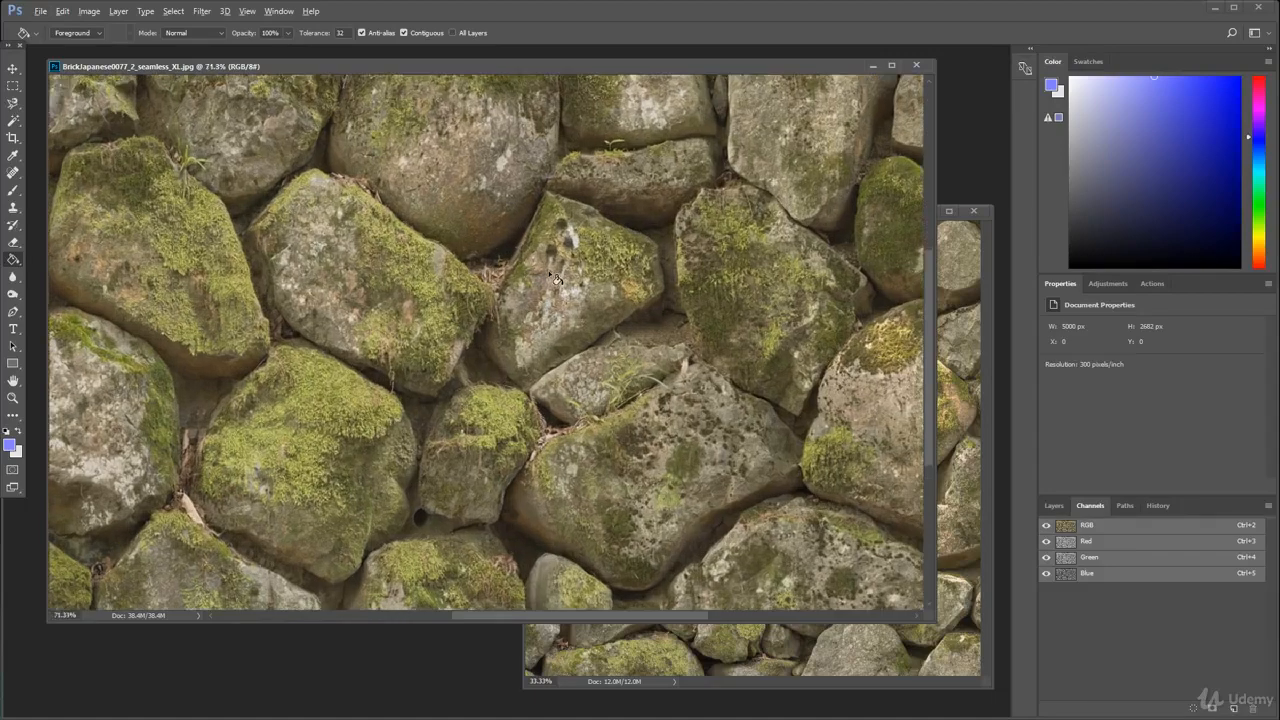
pyautogui.keyDown('alt'); pyautogui.scroll(-19, 530, 277); pyautogui.keyUp('alt')
pyautogui.keyDown('alt'); pyautogui.scroll(1, 532, 276); pyautogui.keyUp('alt')
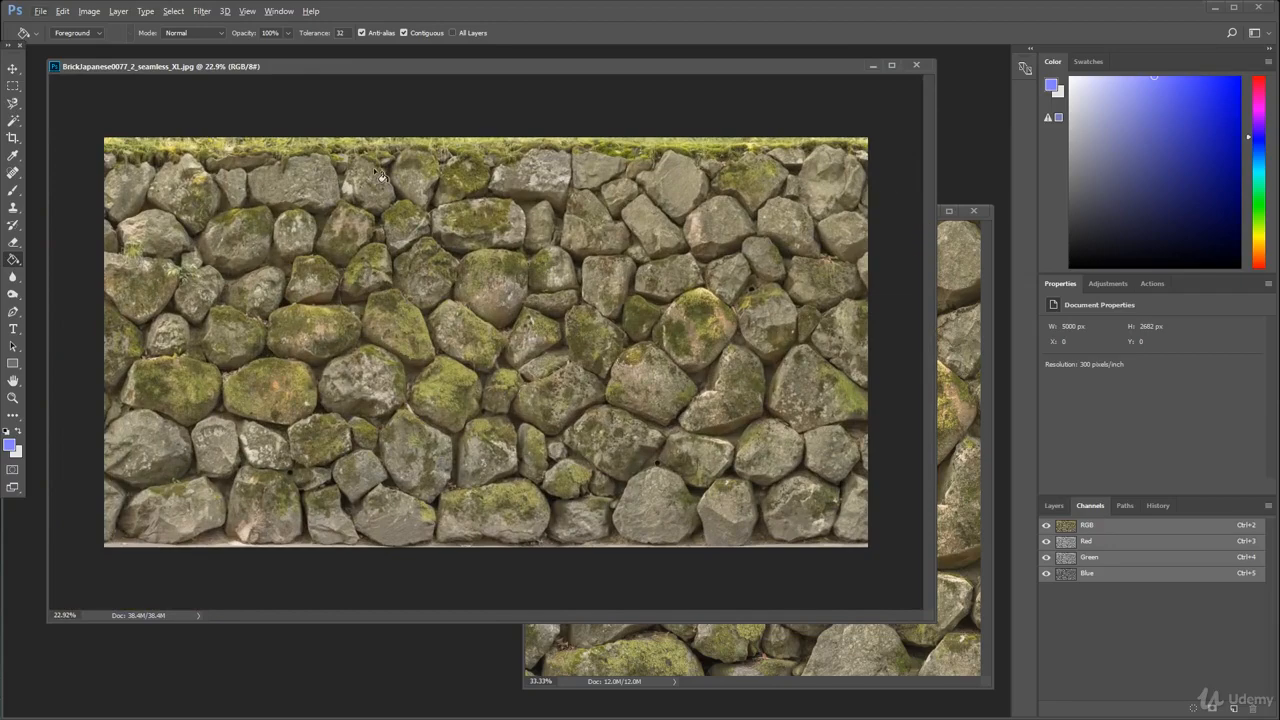
# - Close the BrickJapanese0077_2_seamless_XL.jpg source image, then reposition and enlarge the Chimney_Stone_2048.jpg document window
pyautogui.click(916, 65)
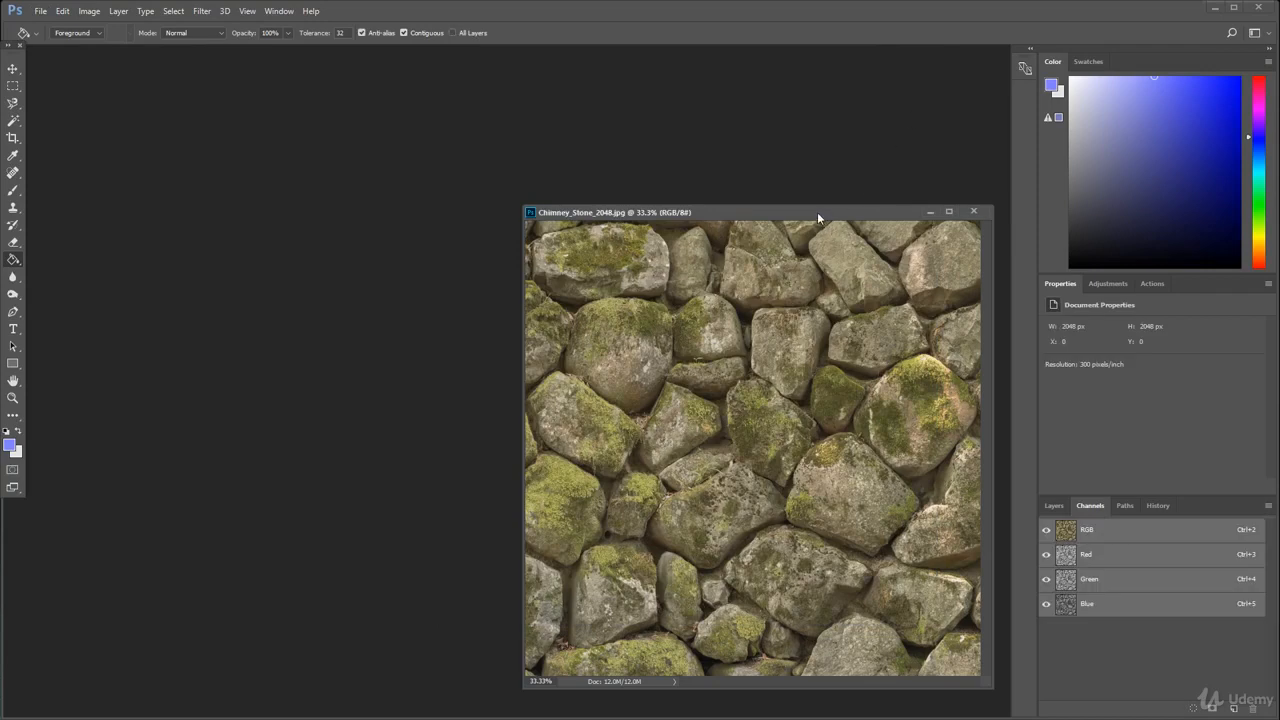
pyautogui.moveTo(817, 212); pyautogui.dragTo(550, 89)
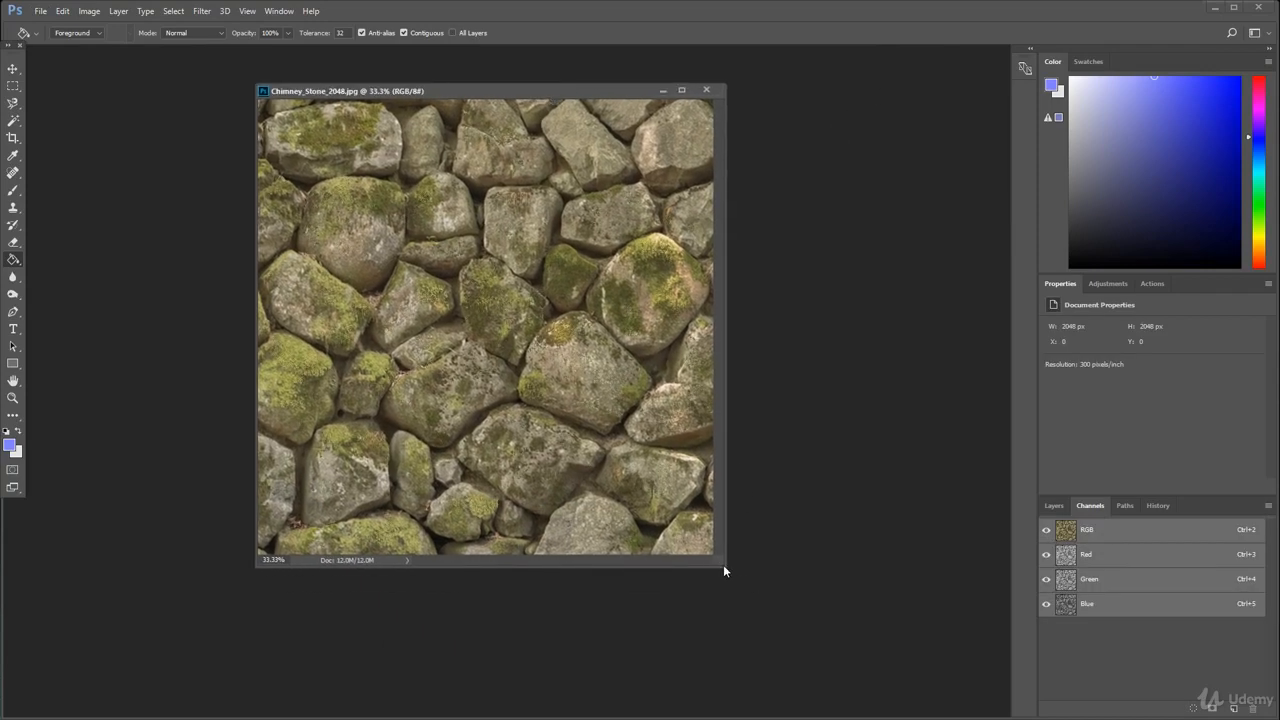
pyautogui.moveTo(727, 567); pyautogui.dragTo(830, 655)
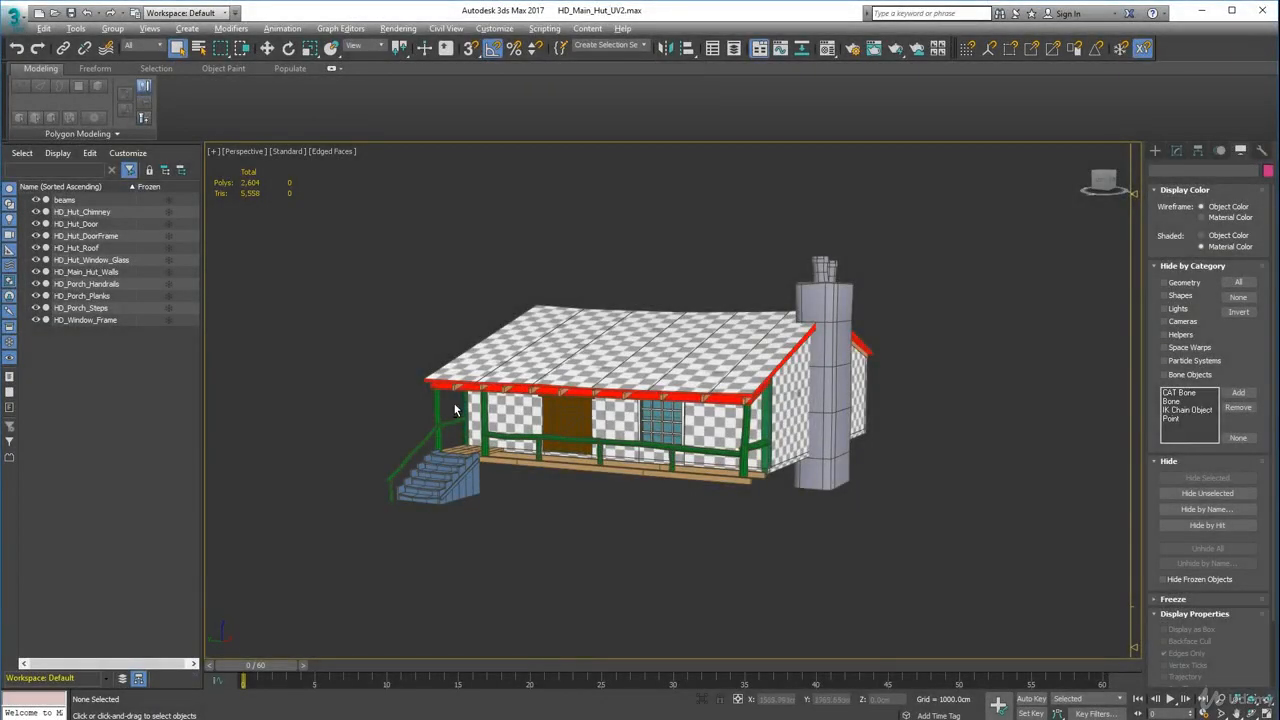
# - Examine the checker-mapped hut model from the porch side, both as a whole and close up around the door, roof edge and steps
pyautogui.keyDown('alt'); pyautogui.moveTo(458, 411); pyautogui.dragTo(678, 365, button='middle'); pyautogui.keyUp('alt')
pyautogui.scroll(6, 677, 365)
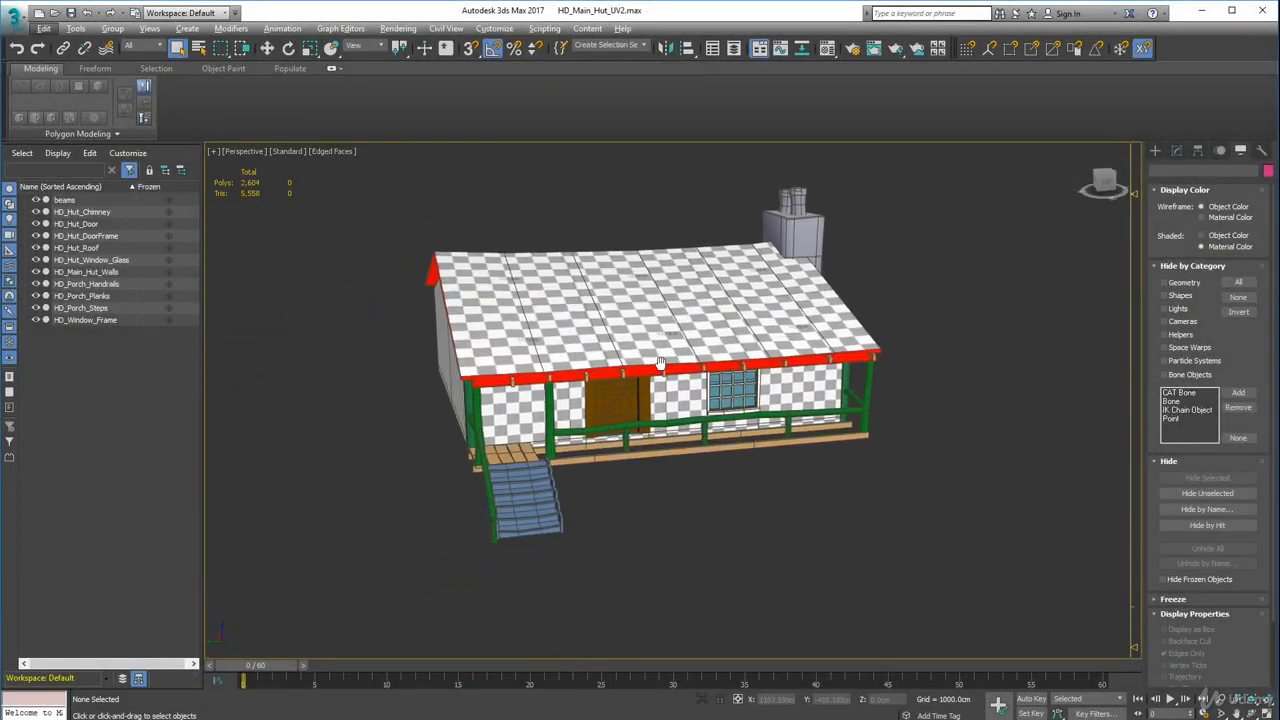
pyautogui.keyDown('alt'); pyautogui.moveTo(757, 349); pyautogui.dragTo(600, 301, button='middle'); pyautogui.keyUp('alt')
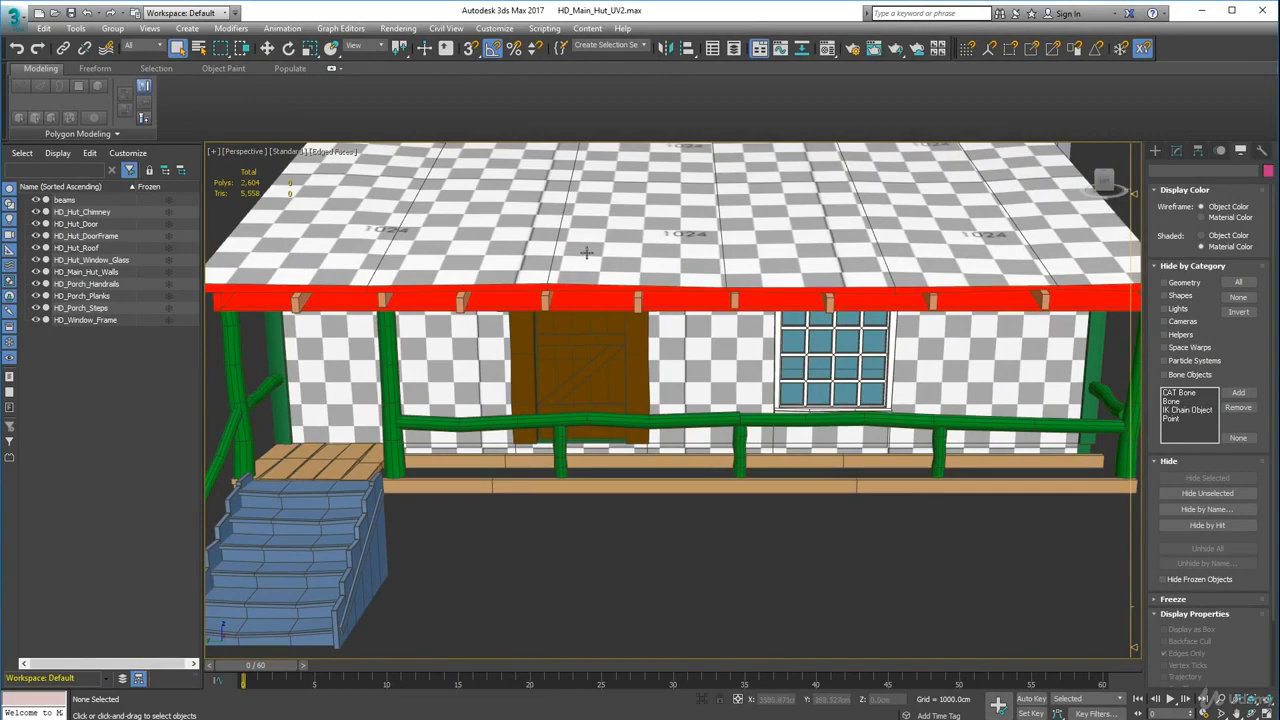
pyautogui.scroll(-6, 587, 252)
pyautogui.scroll(2, 568, 265)
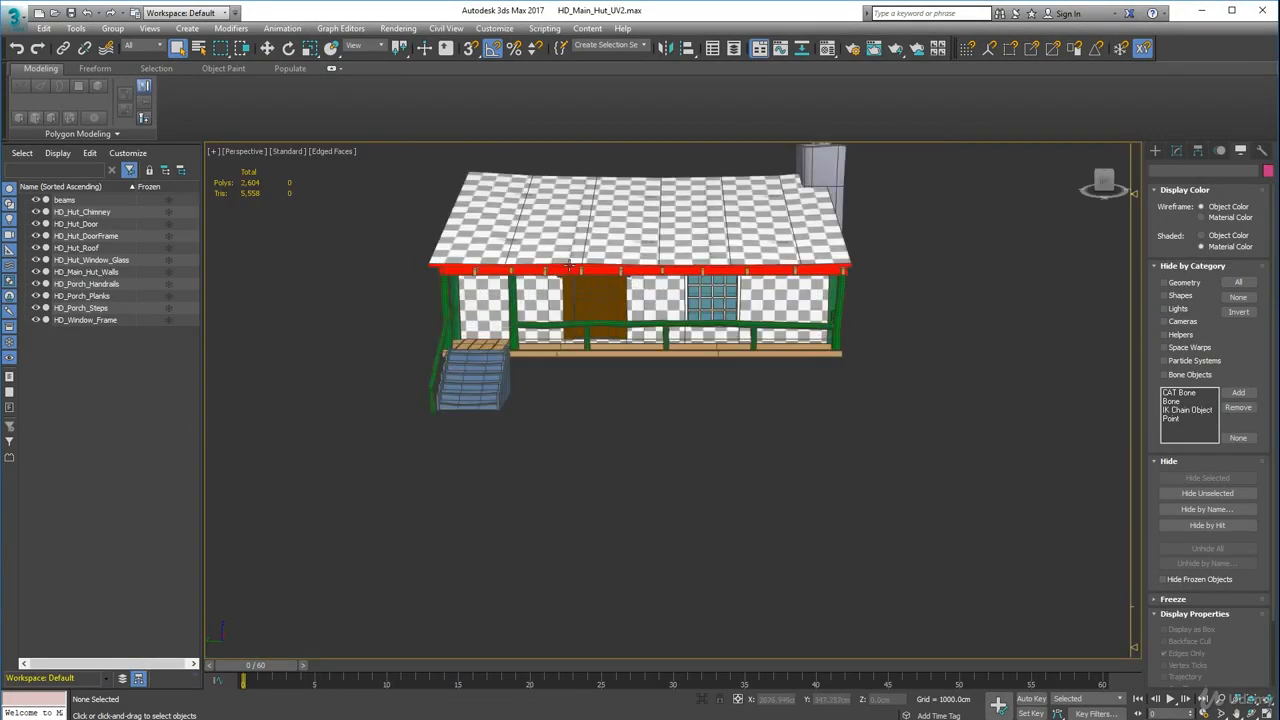
pyautogui.scroll(4, 568, 265)
pyautogui.keyDown('alt'); pyautogui.moveTo(568, 265); pyautogui.dragTo(612, 320, button='middle'); pyautogui.keyUp('alt')
pyautogui.moveTo(612, 320); pyautogui.dragTo(530, 372, button='middle')
# - Open the Material Editor and inspect the red Roof_Wood sub-material of Roof_Top against the hut's roof edge
pyautogui.click(828, 49)
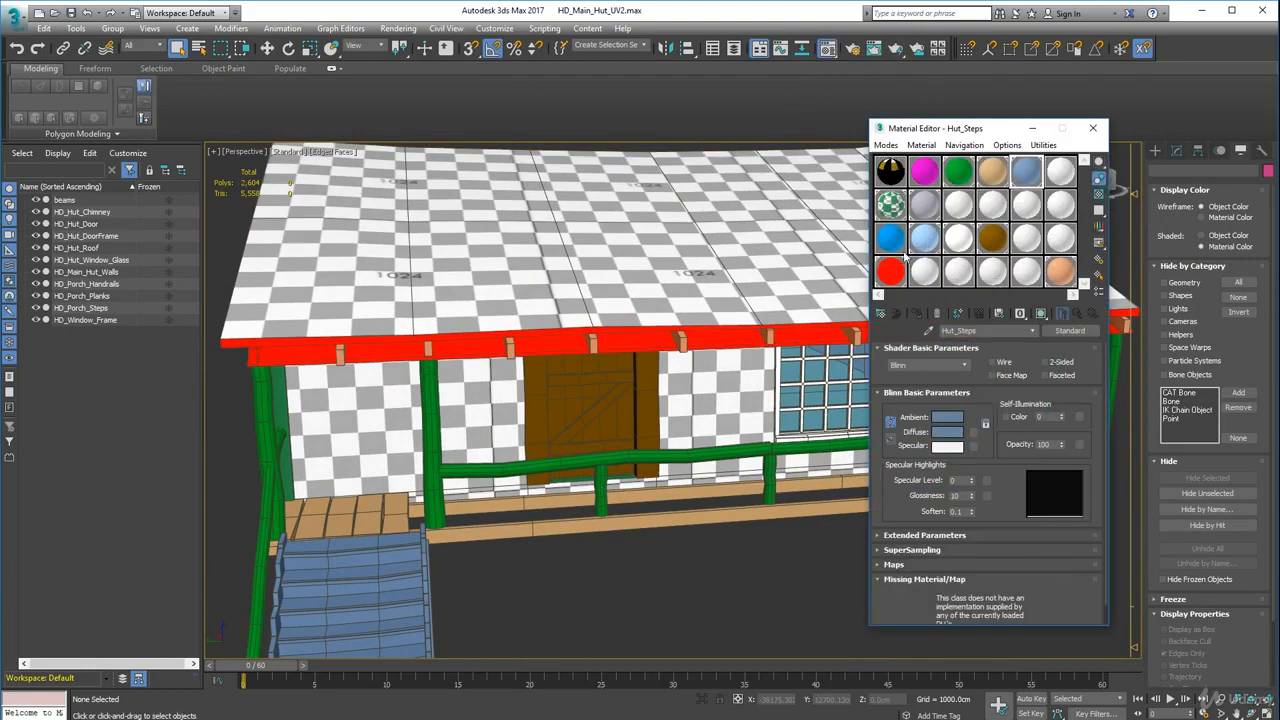
pyautogui.keyDown('alt'); pyautogui.moveTo(640, 330); pyautogui.dragTo(690, 342, button='middle'); pyautogui.keyUp('alt')
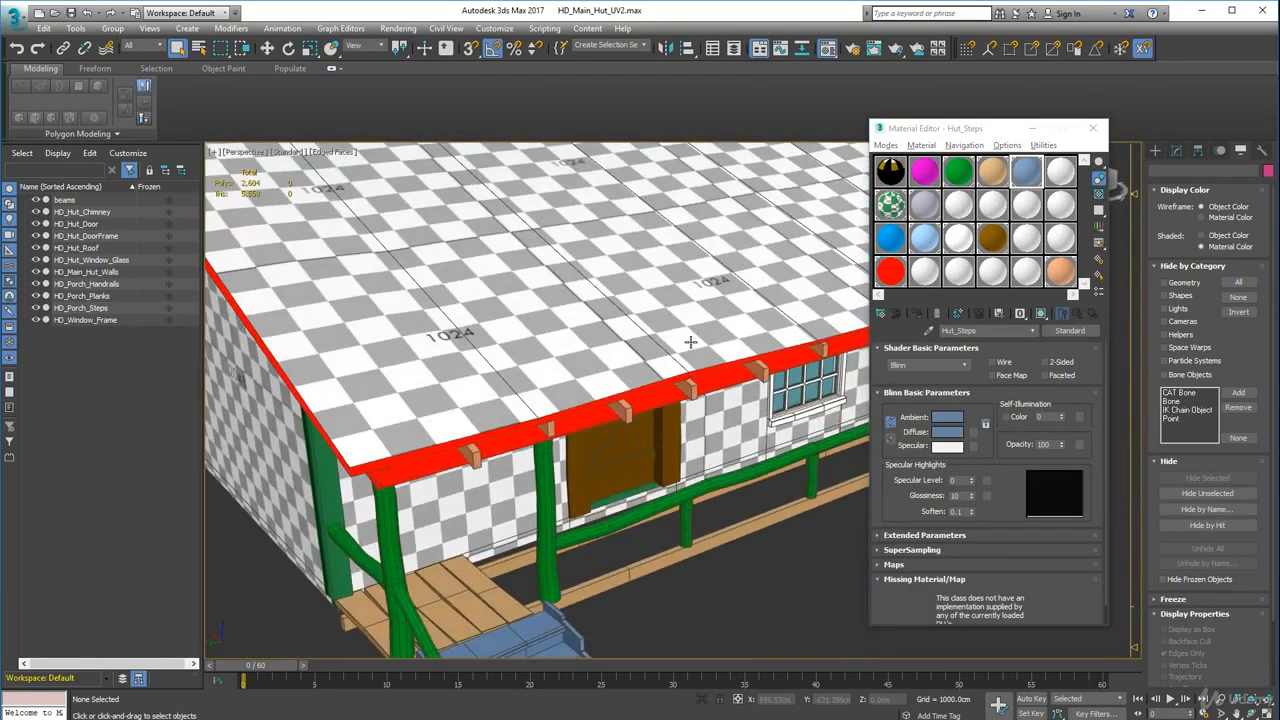
pyautogui.click(880, 280)
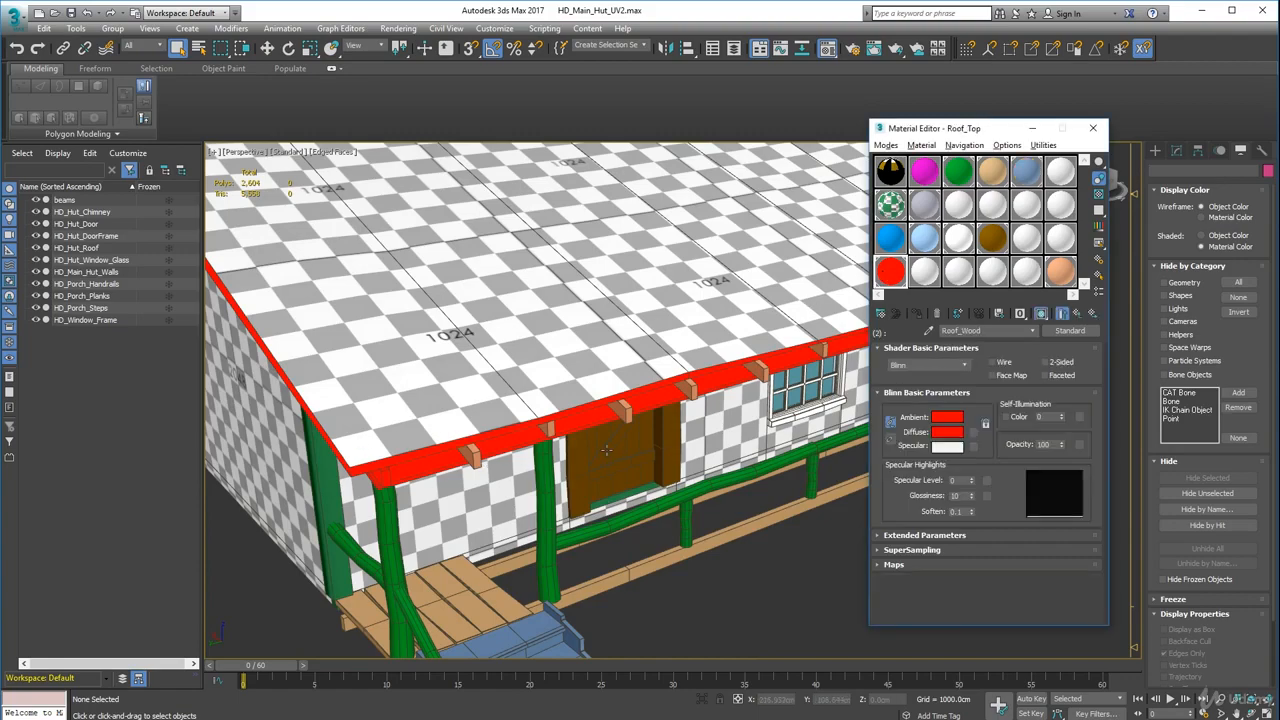
pyautogui.keyDown('alt'); pyautogui.moveTo(606, 450); pyautogui.dragTo(515, 418, button='middle'); pyautogui.keyUp('alt')
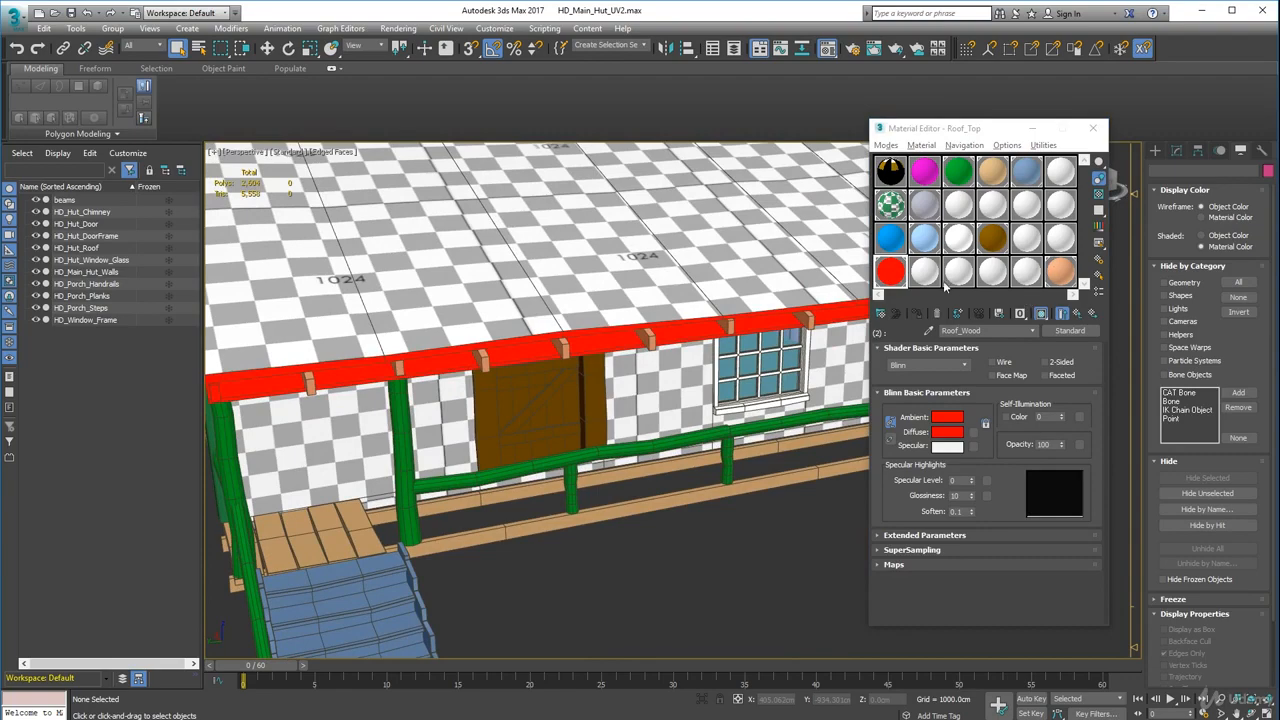
pyautogui.keyDown('alt'); pyautogui.moveTo(440, 476); pyautogui.dragTo(438, 456, button='middle'); pyautogui.keyUp('alt')
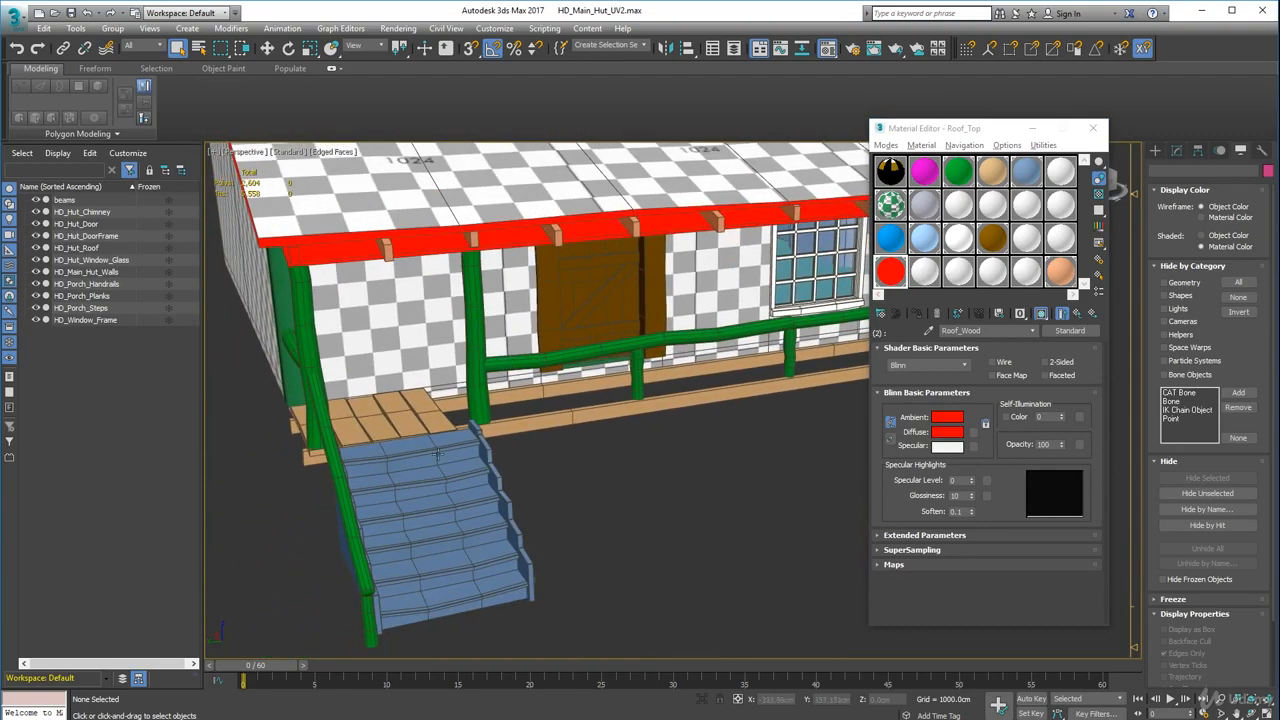
# - Inspect the Hut_Steps, Not_Used, Wood_Veranda and Hut_Handrails materials and compare them with the matching porch parts
pyautogui.click(1024, 174)
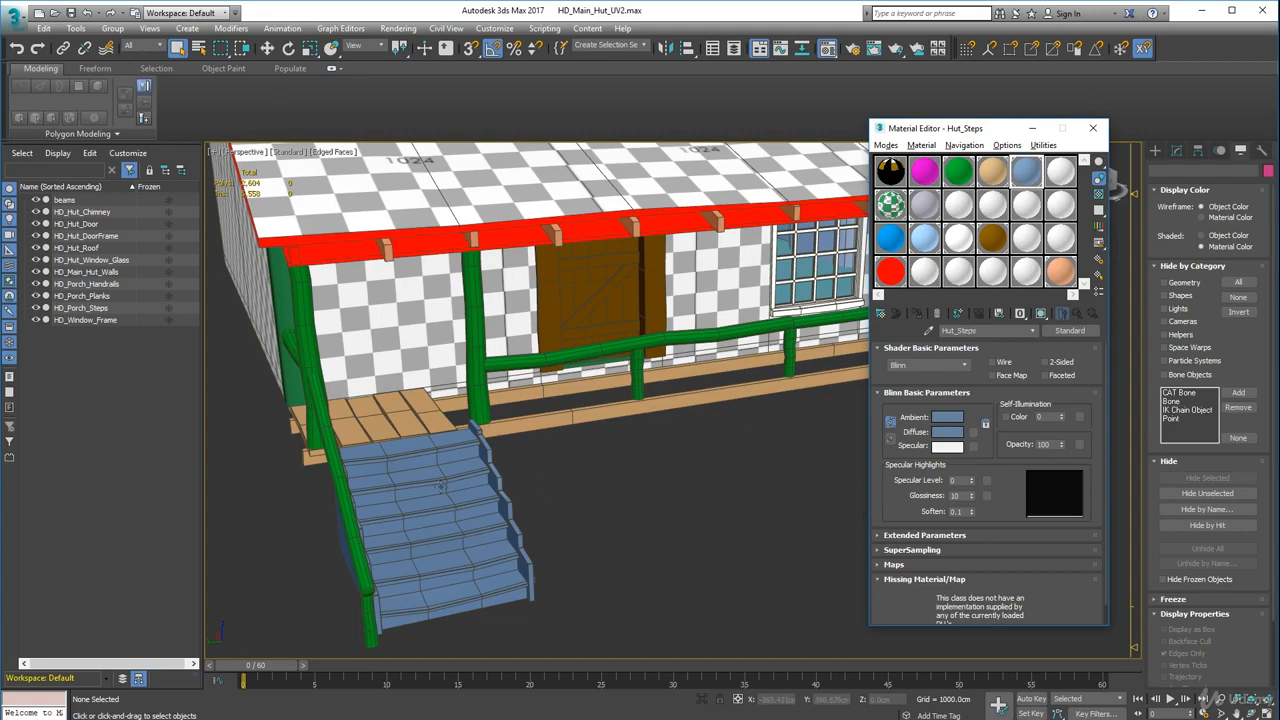
pyautogui.keyDown('alt'); pyautogui.moveTo(610, 322); pyautogui.dragTo(562, 370, button='middle'); pyautogui.keyUp('alt')
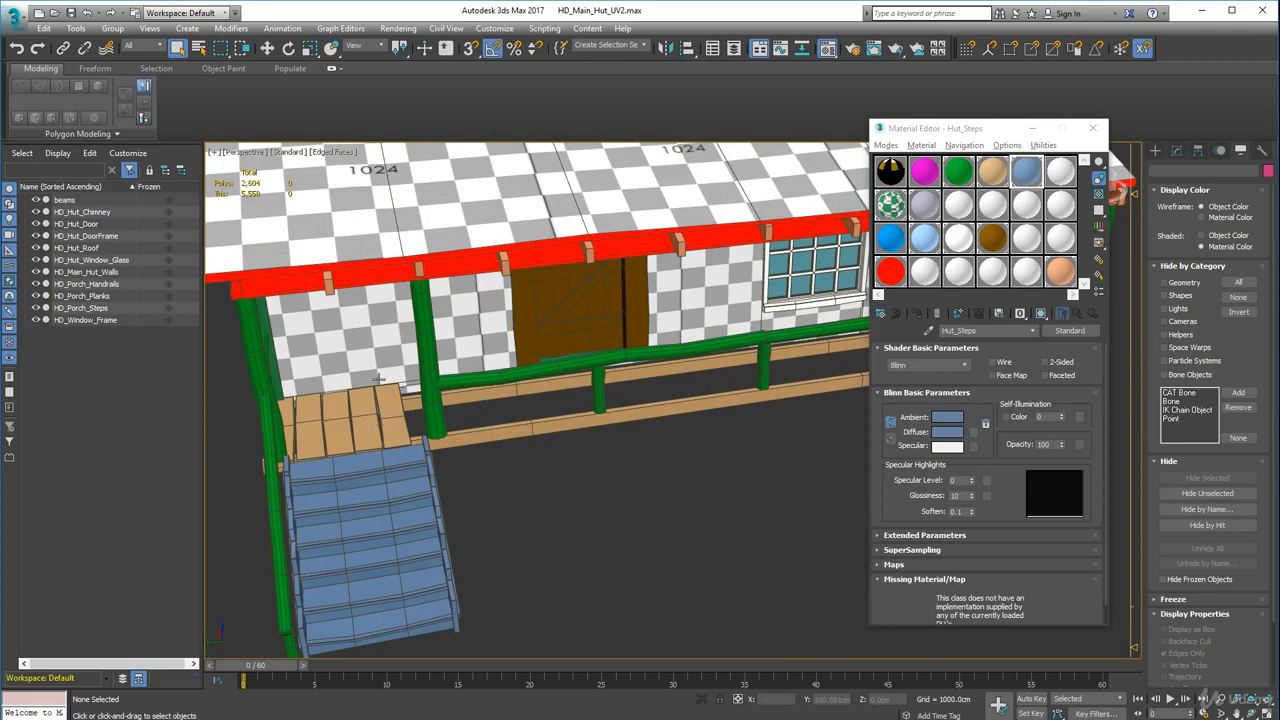
pyautogui.click(1062, 272)
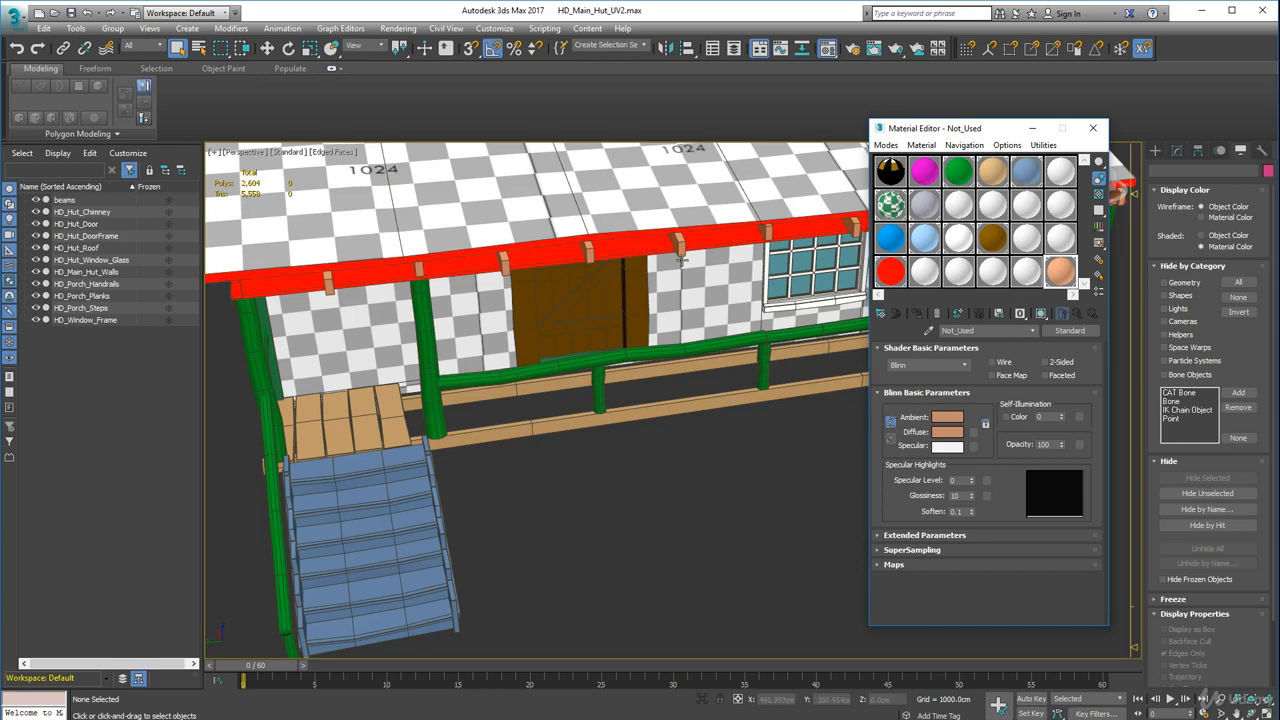
pyautogui.click(987, 176)
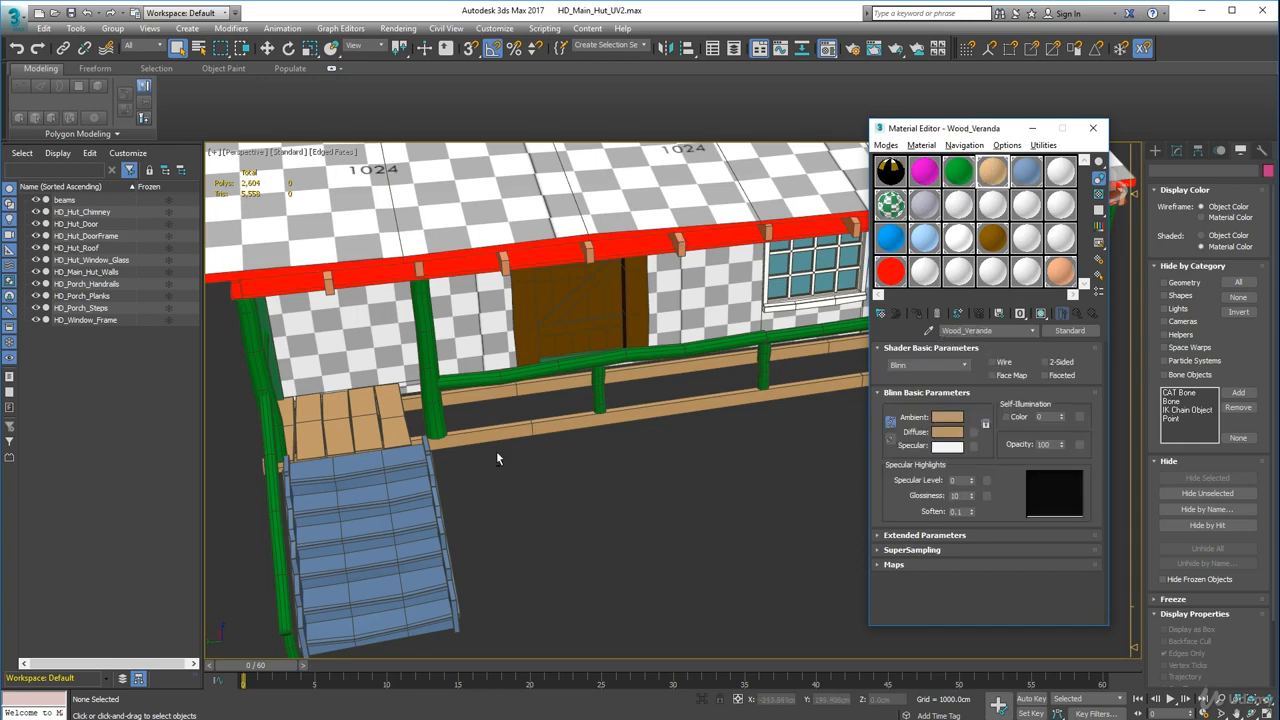
pyautogui.keyDown('alt'); pyautogui.moveTo(496, 451); pyautogui.dragTo(511, 367, button='middle'); pyautogui.keyUp('alt')
pyautogui.click(966, 174)
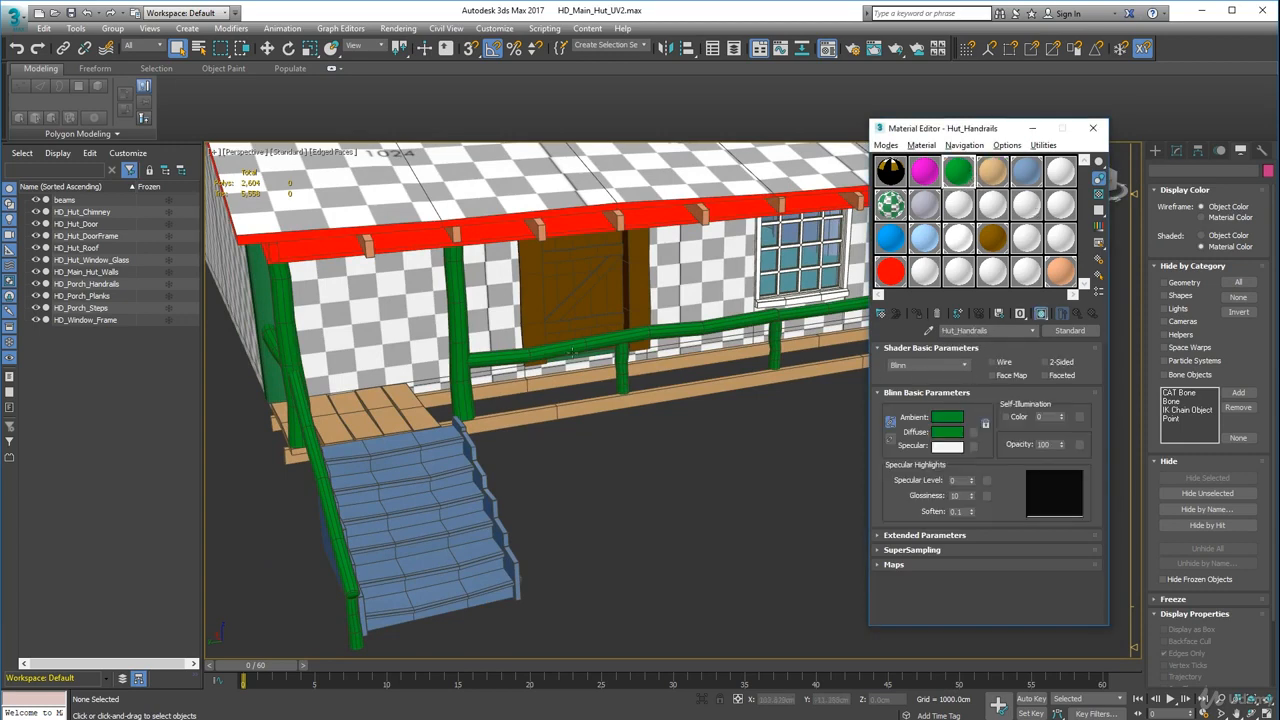
pyautogui.scroll(4, 507, 385)
pyautogui.scroll(-8, 509, 385)
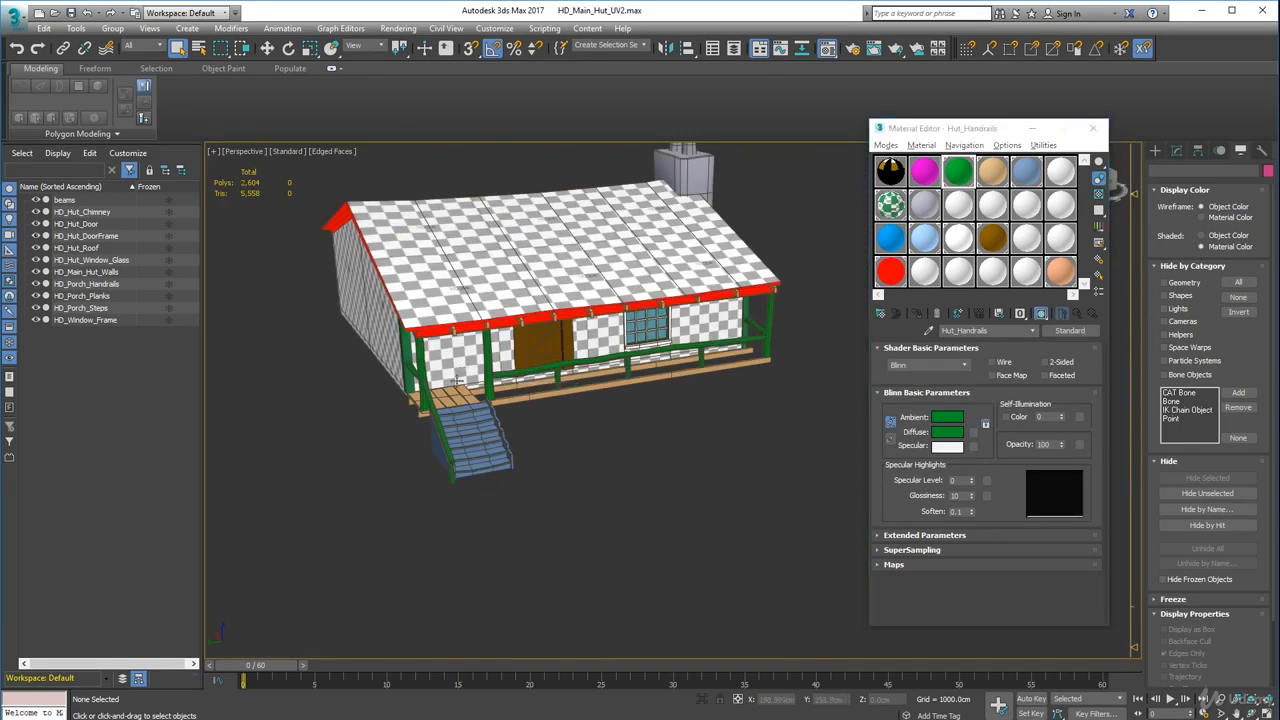
pyautogui.keyDown('alt'); pyautogui.moveTo(463, 368); pyautogui.dragTo(450, 484, button='middle'); pyautogui.keyUp('alt')
pyautogui.scroll(5, 451, 483)
pyautogui.scroll(-3, 490, 445)
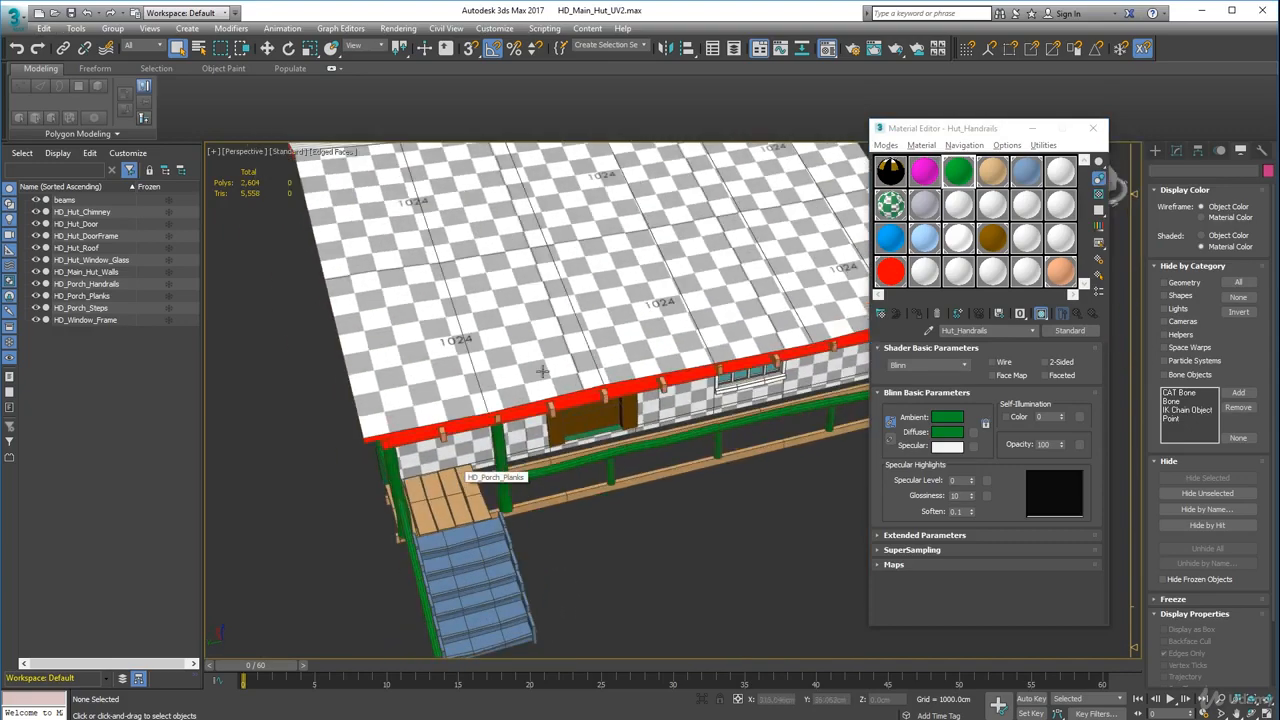
# - Inspect the Hut_Walls Multi/Sub-Object material and compare its exterior and corner sub-materials with the gable wall and green corner post
pyautogui.click(890, 205)
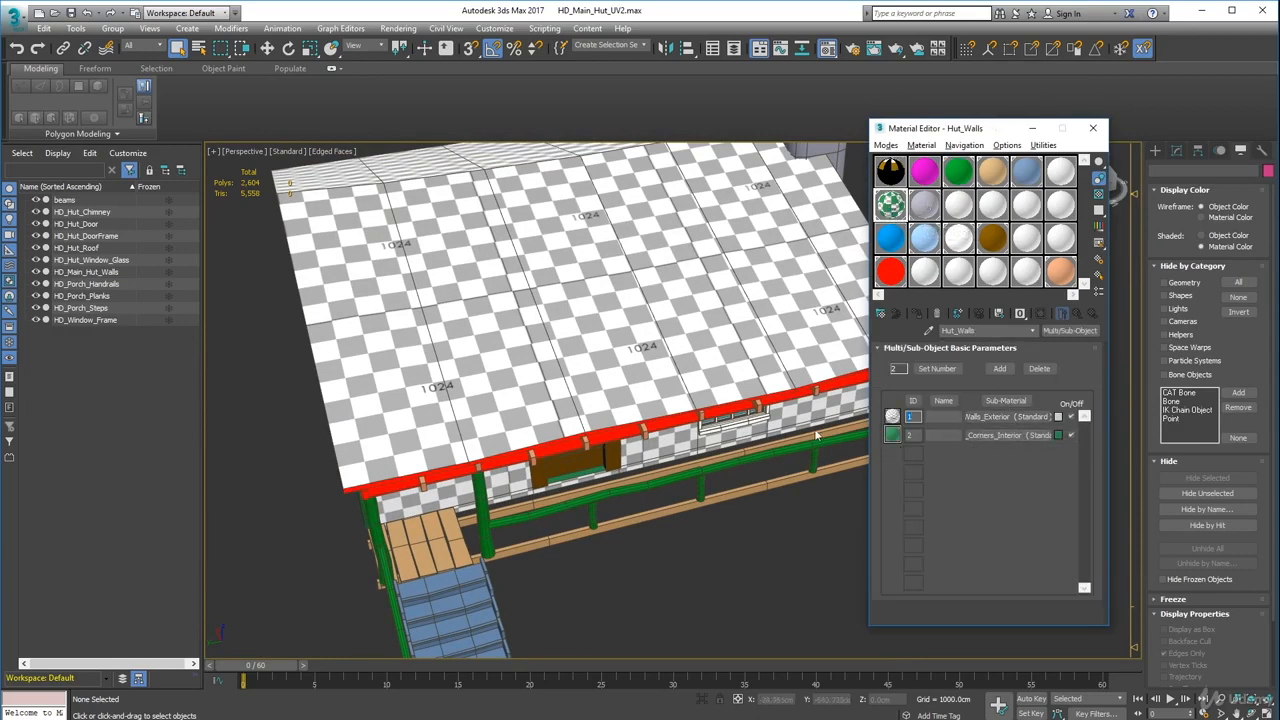
pyautogui.keyDown('alt'); pyautogui.moveTo(590, 362); pyautogui.dragTo(624, 316, button='middle'); pyautogui.keyUp('alt')
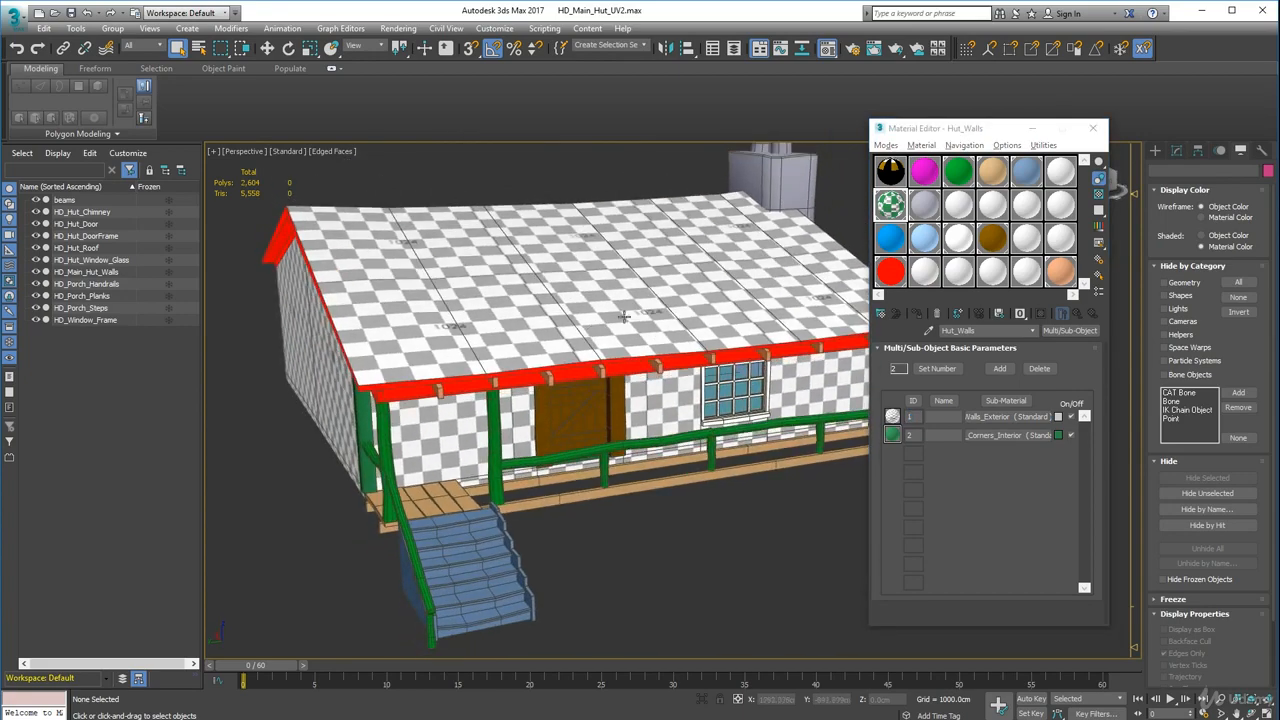
pyautogui.click(358, 338)
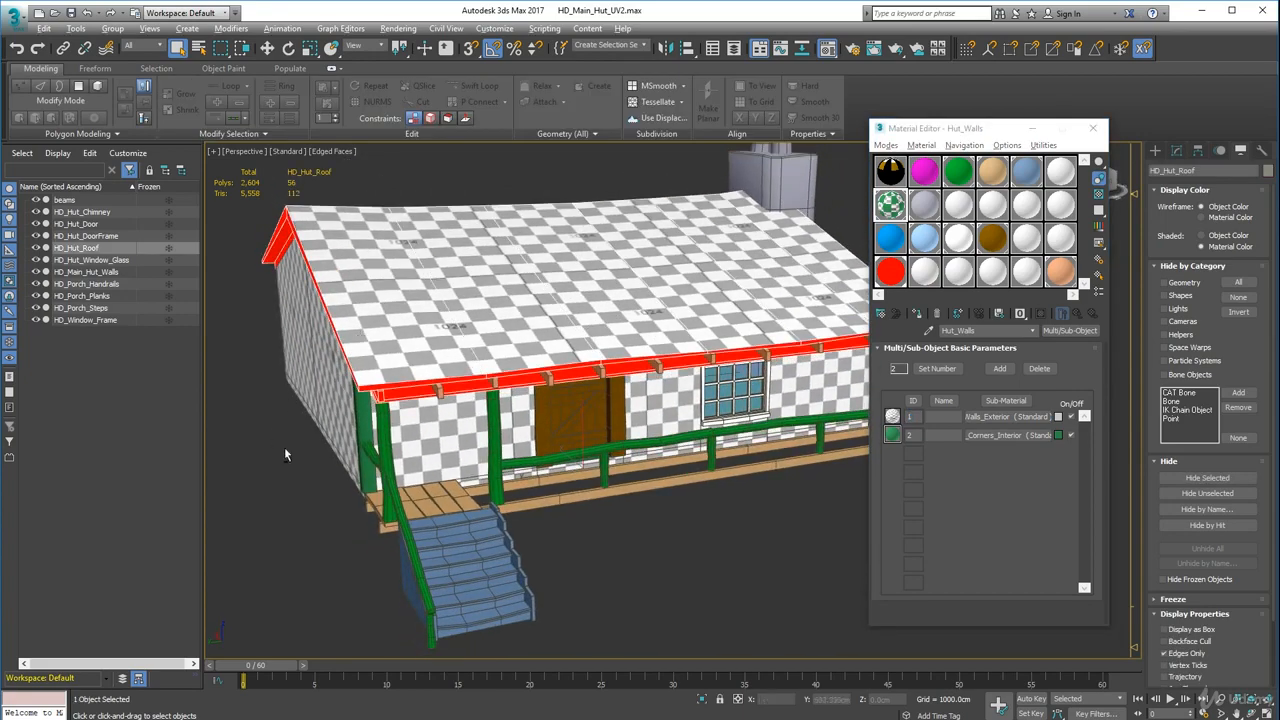
pyautogui.keyDown('alt'); pyautogui.moveTo(437, 449); pyautogui.dragTo(497, 440, button='middle'); pyautogui.keyUp('alt')
pyautogui.click(531, 383)
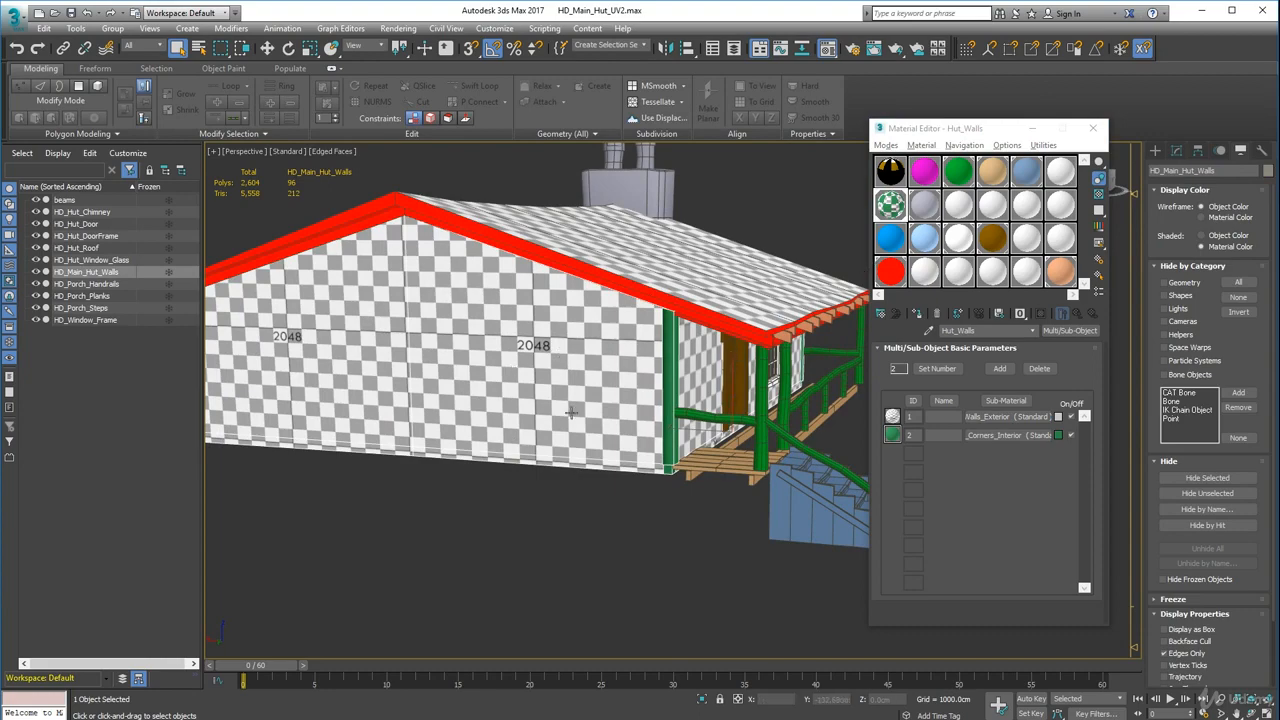
pyautogui.hotkey('ctrl', 'd')
pyautogui.keyDown('alt'); pyautogui.moveTo(532, 424); pyautogui.dragTo(620, 410, button='middle'); pyautogui.keyUp('alt')
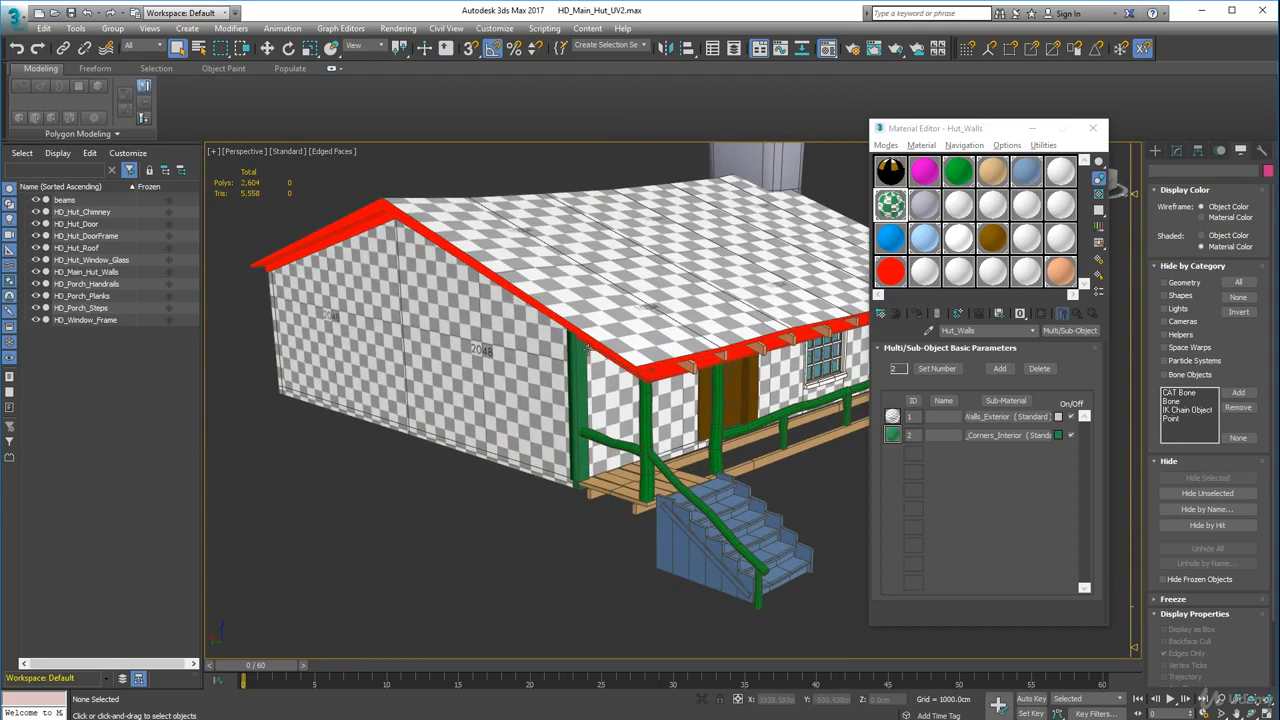
pyautogui.scroll(6, 588, 348)
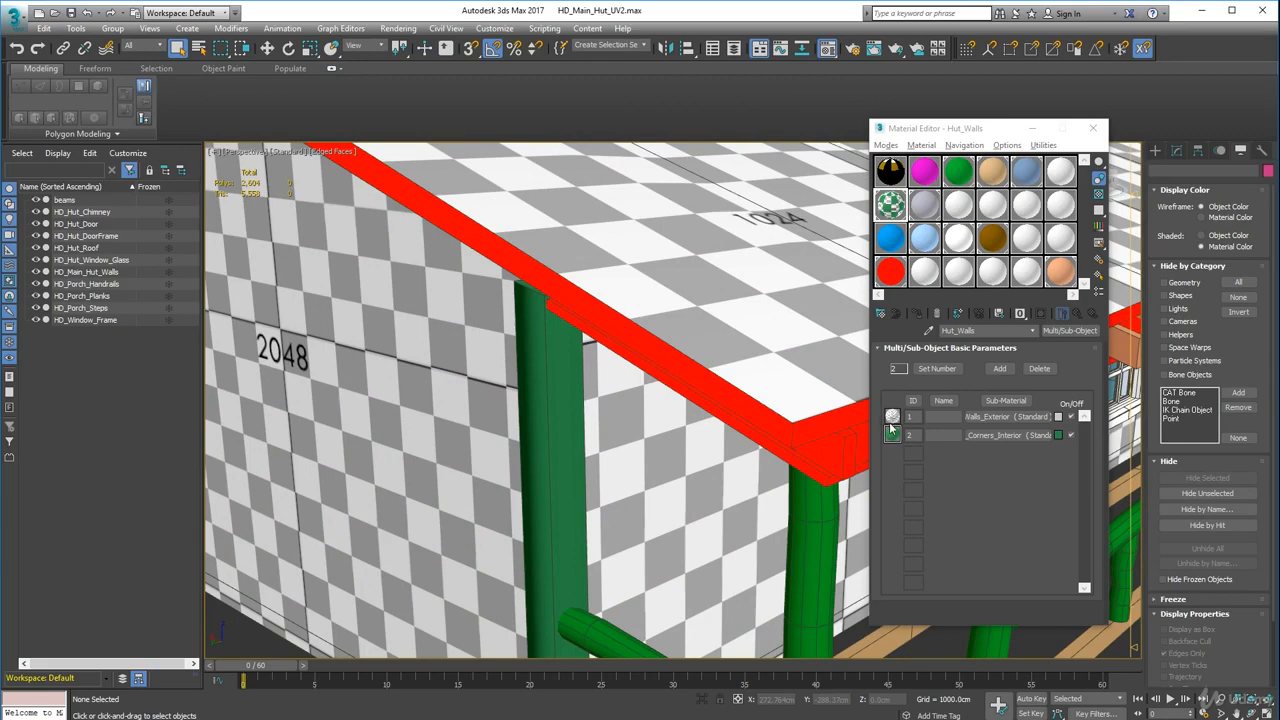
pyautogui.scroll(-7, 472, 448)
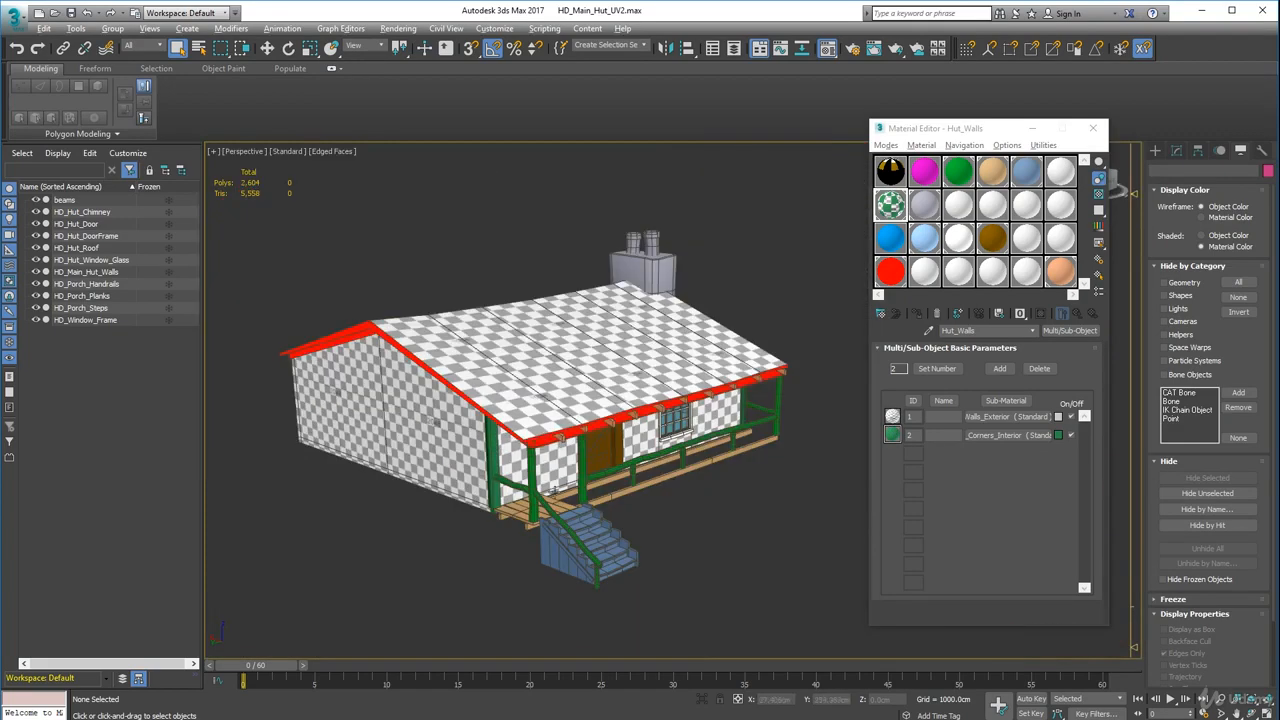
# - Examine the hut's walls, roof, porch and chimney from several angles, checking the checker pattern and material colours
pyautogui.keyDown('alt'); pyautogui.moveTo(639, 492); pyautogui.dragTo(423, 464, button='middle'); pyautogui.keyUp('alt')
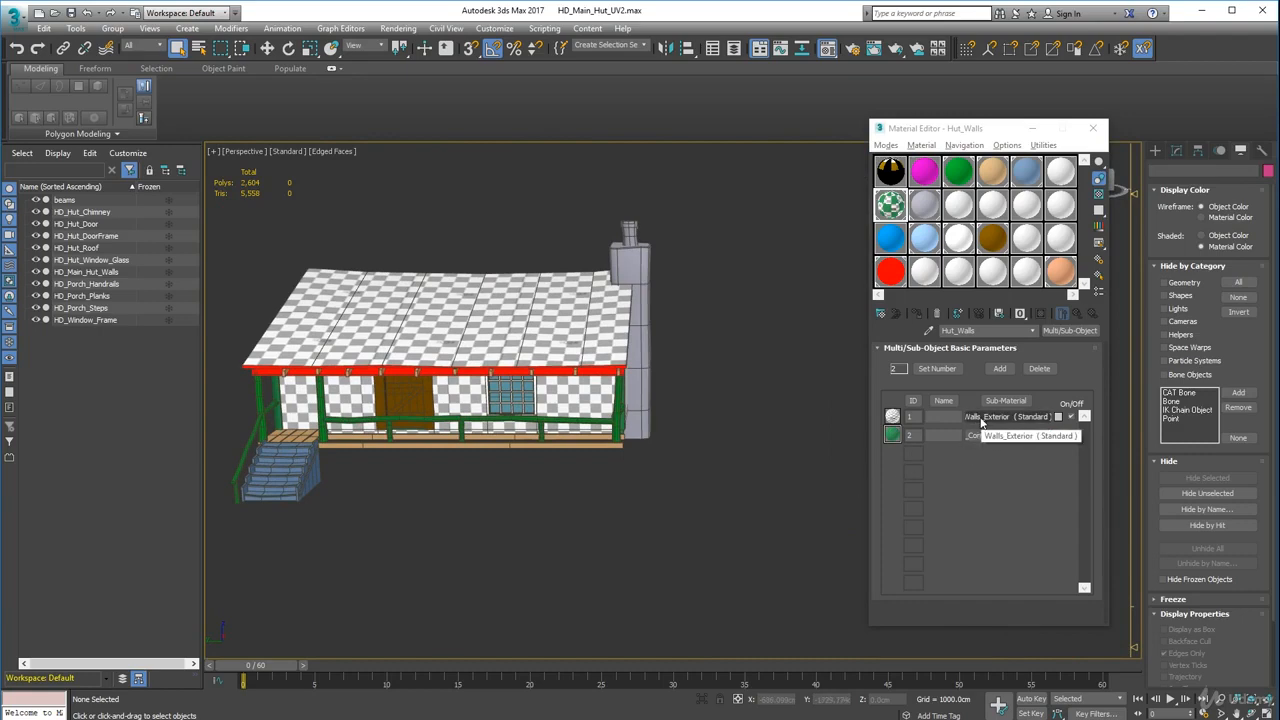
pyautogui.scroll(-1, 578, 428)
pyautogui.keyDown('alt'); pyautogui.moveTo(550, 428); pyautogui.dragTo(720, 432, button='middle'); pyautogui.keyUp('alt')
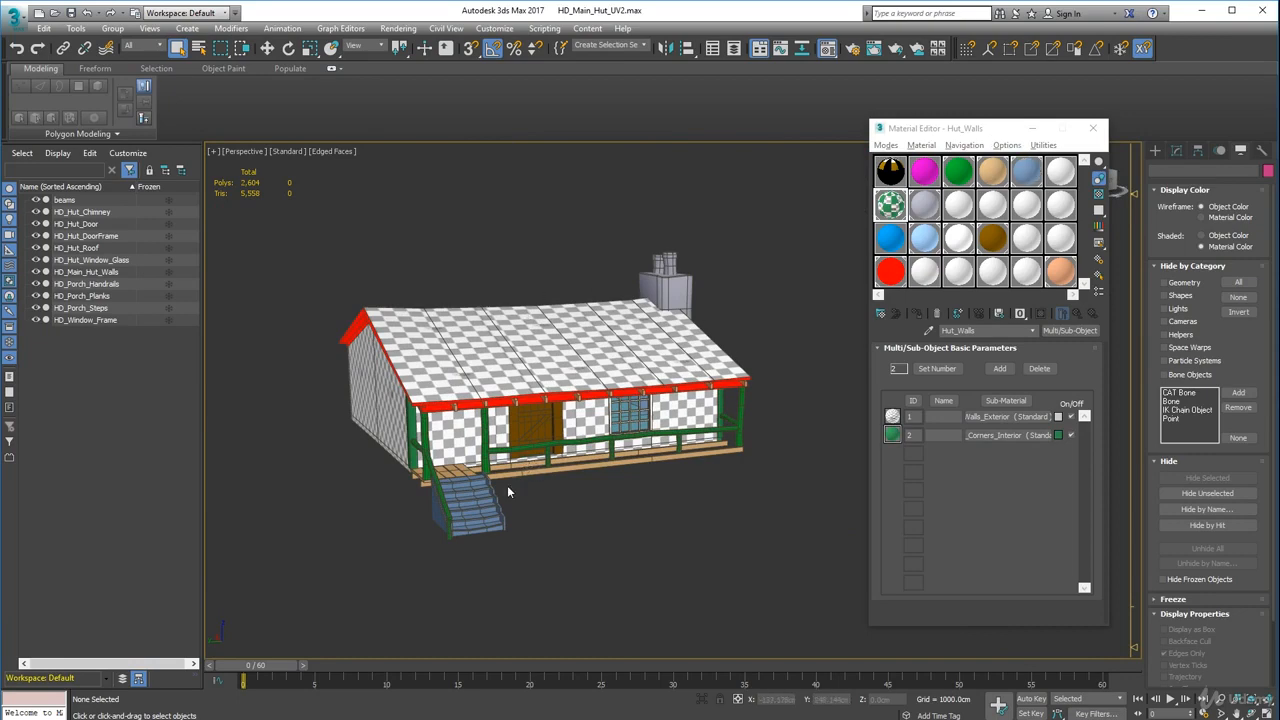
pyautogui.scroll(-1, 508, 491)
pyautogui.scroll(4, 508, 491)
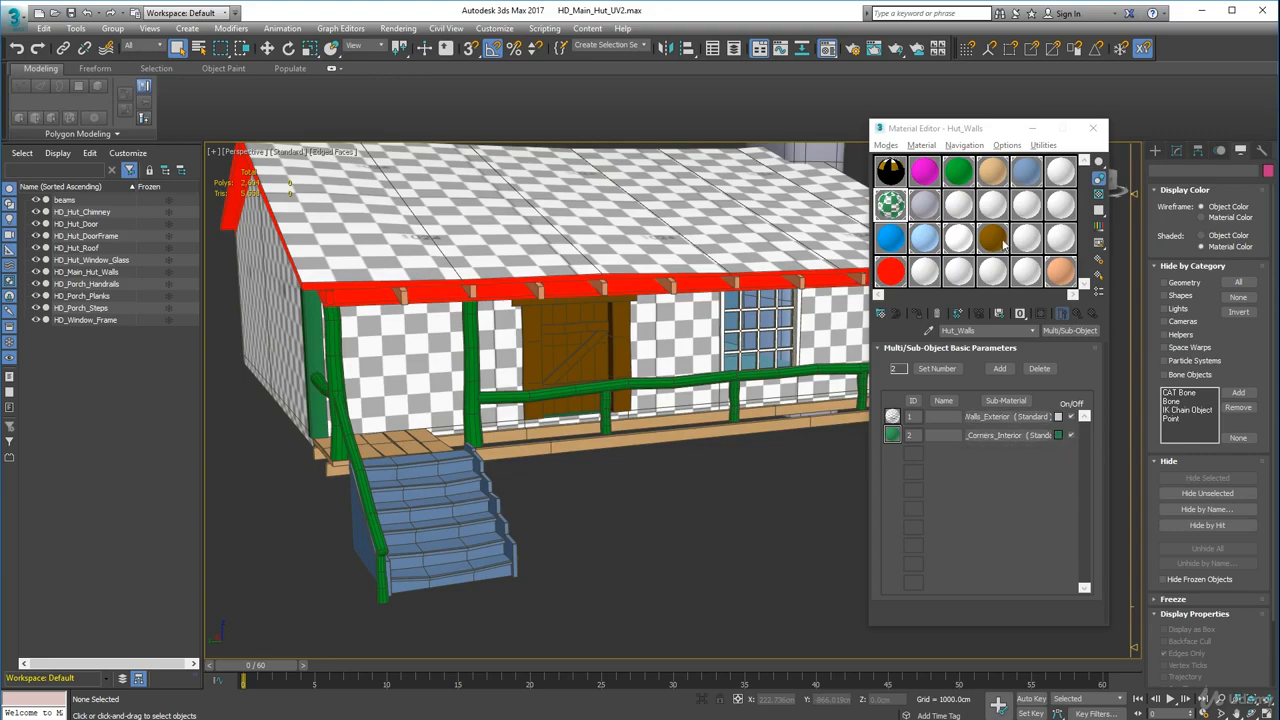
pyautogui.moveTo(673, 337); pyautogui.dragTo(639, 393, button='middle')
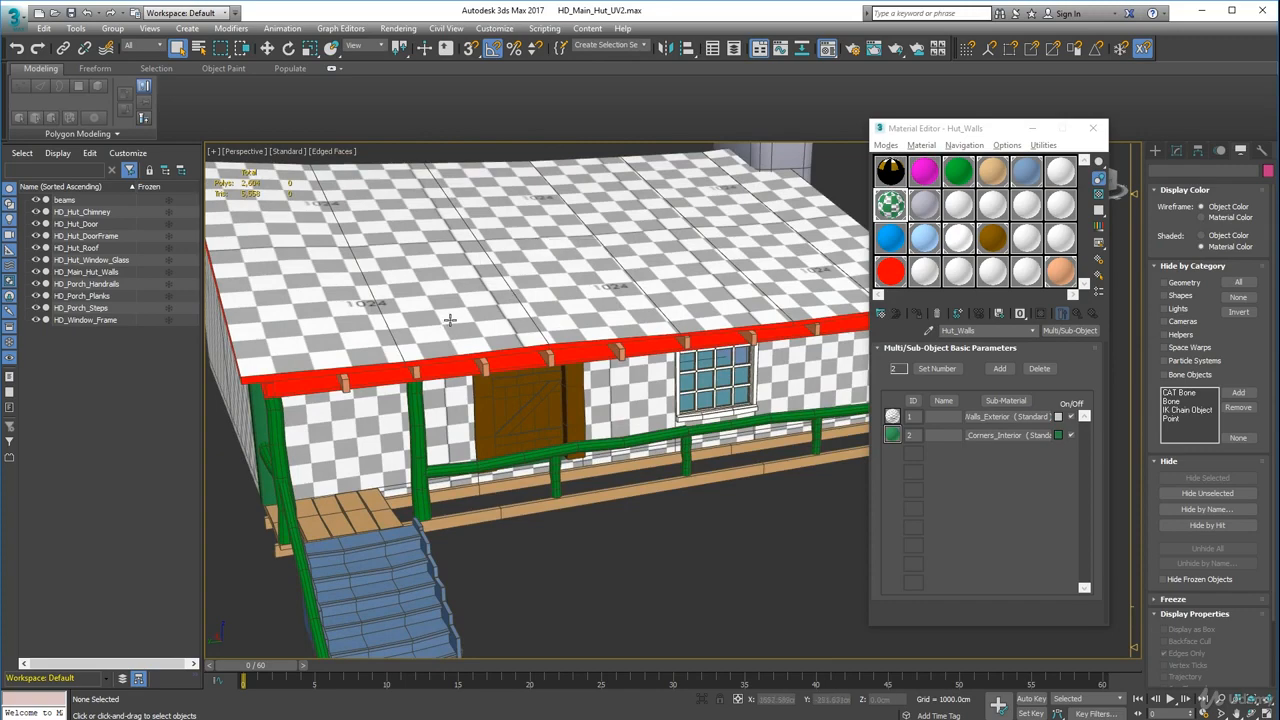
pyautogui.scroll(3, 449, 323)
pyautogui.scroll(-5, 449, 323)
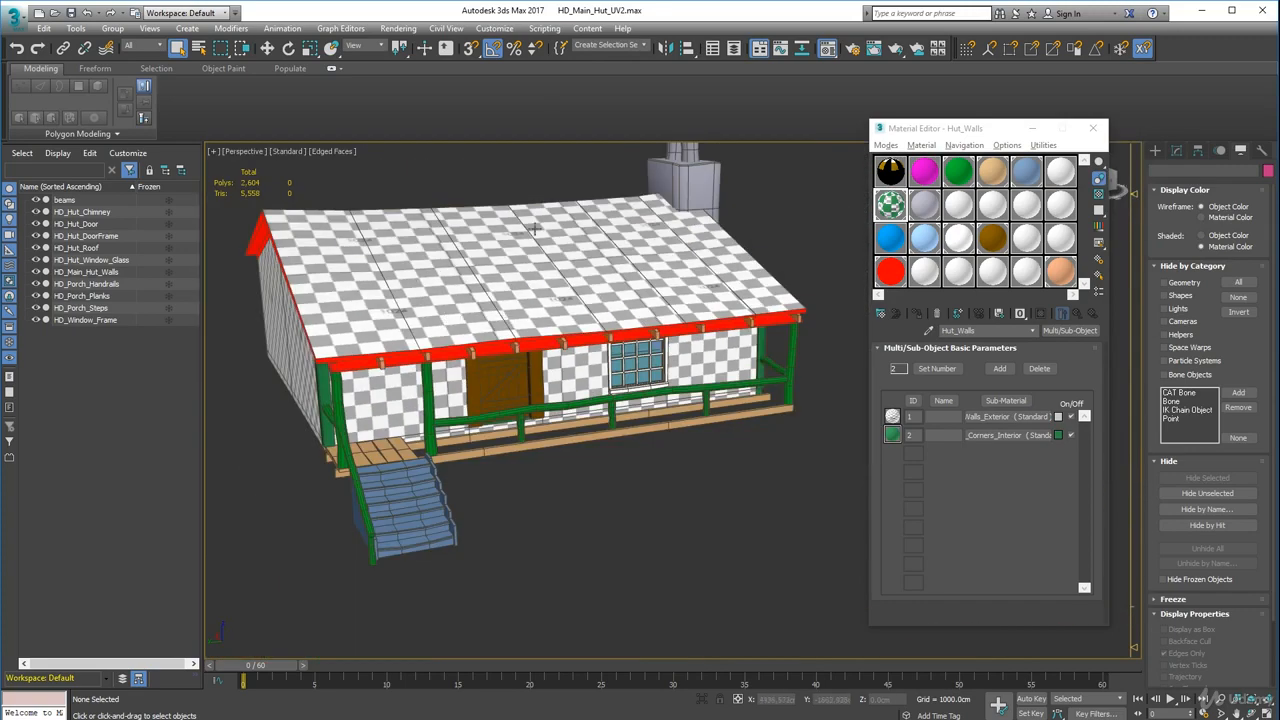
pyautogui.keyDown('alt'); pyautogui.moveTo(580, 296); pyautogui.dragTo(566, 348, button='middle'); pyautogui.keyUp('alt')
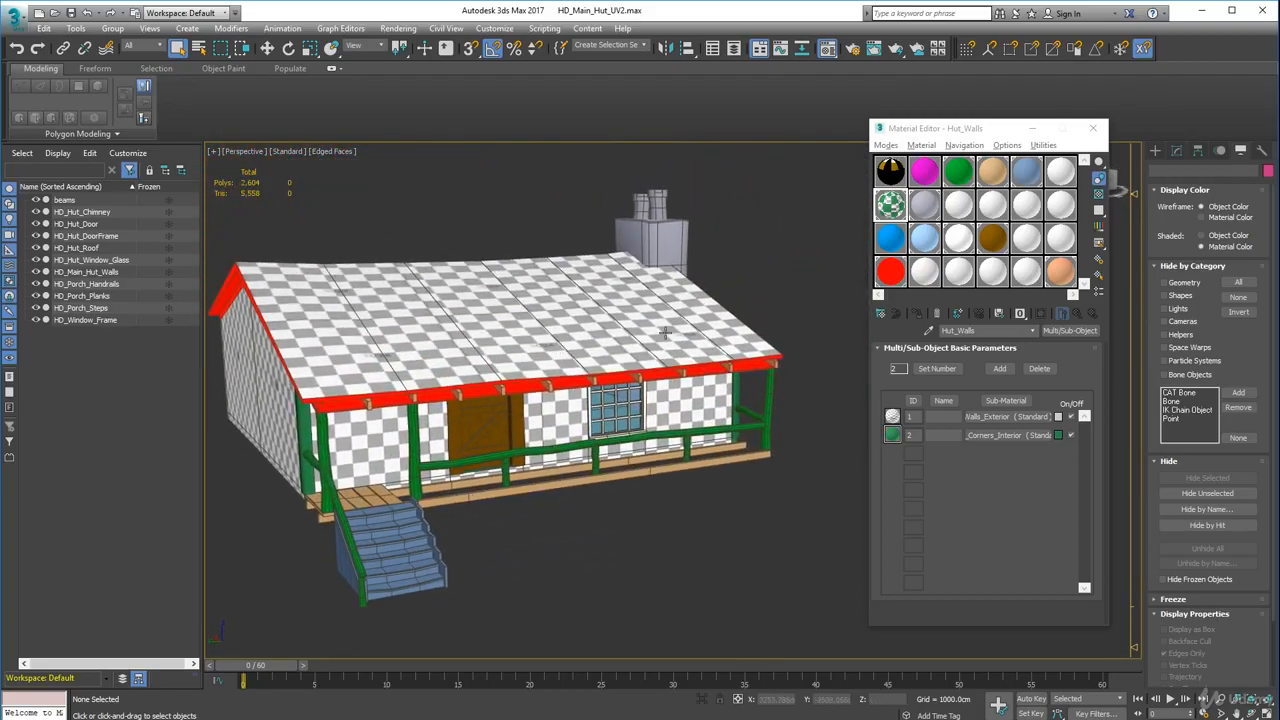
pyautogui.keyDown('alt'); pyautogui.moveTo(569, 269); pyautogui.dragTo(603, 283, button='middle'); pyautogui.keyUp('alt')
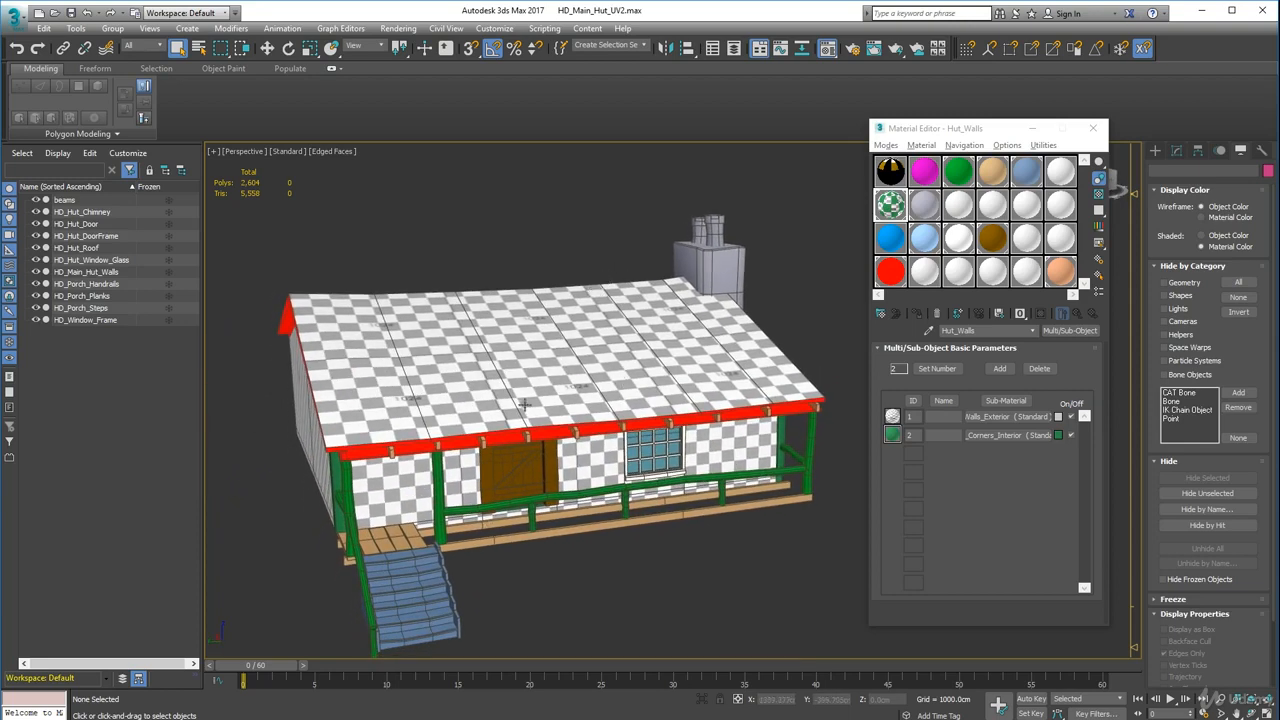
# - Select the porch steps and check their position and rotation in the Move and Rotate Transform Type-Ins
pyautogui.click(560, 406)
pyautogui.keyDown('alt'); pyautogui.moveTo(569, 449); pyautogui.dragTo(487, 424, button='middle'); pyautogui.keyUp('alt')
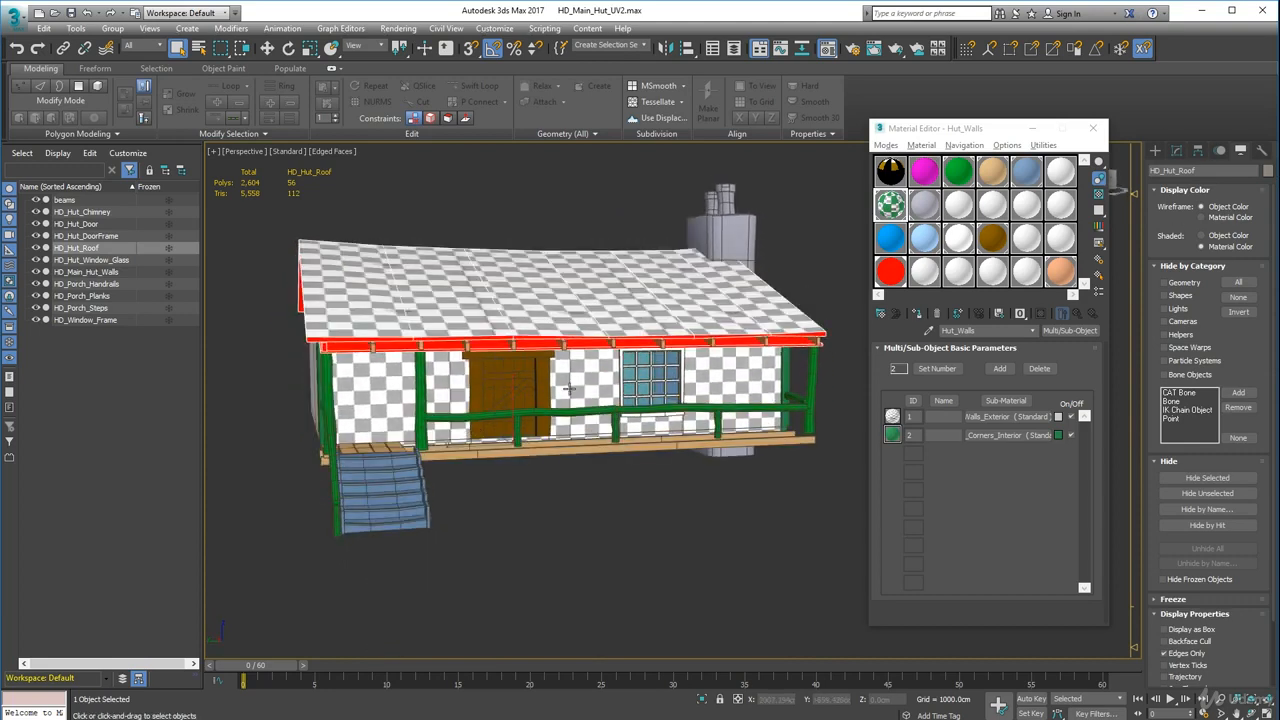
pyautogui.click(467, 502)
pyautogui.click(362, 480)
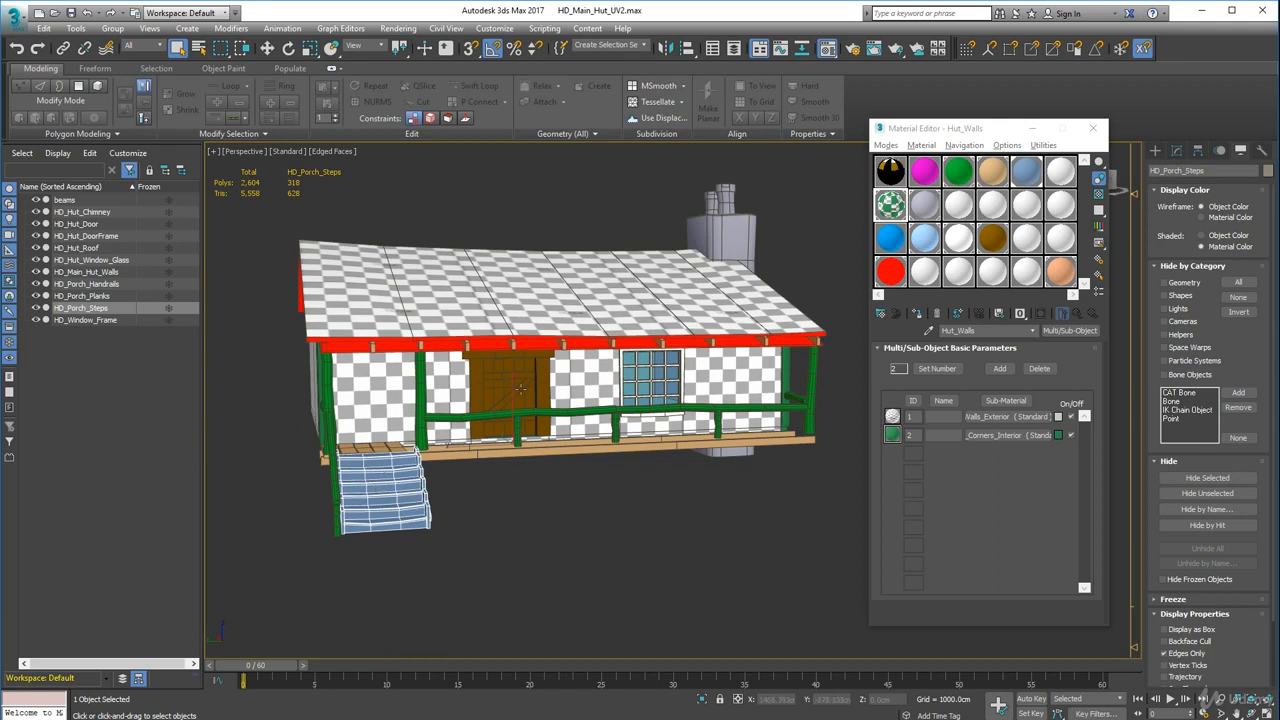
pyautogui.rightClick(267, 48)
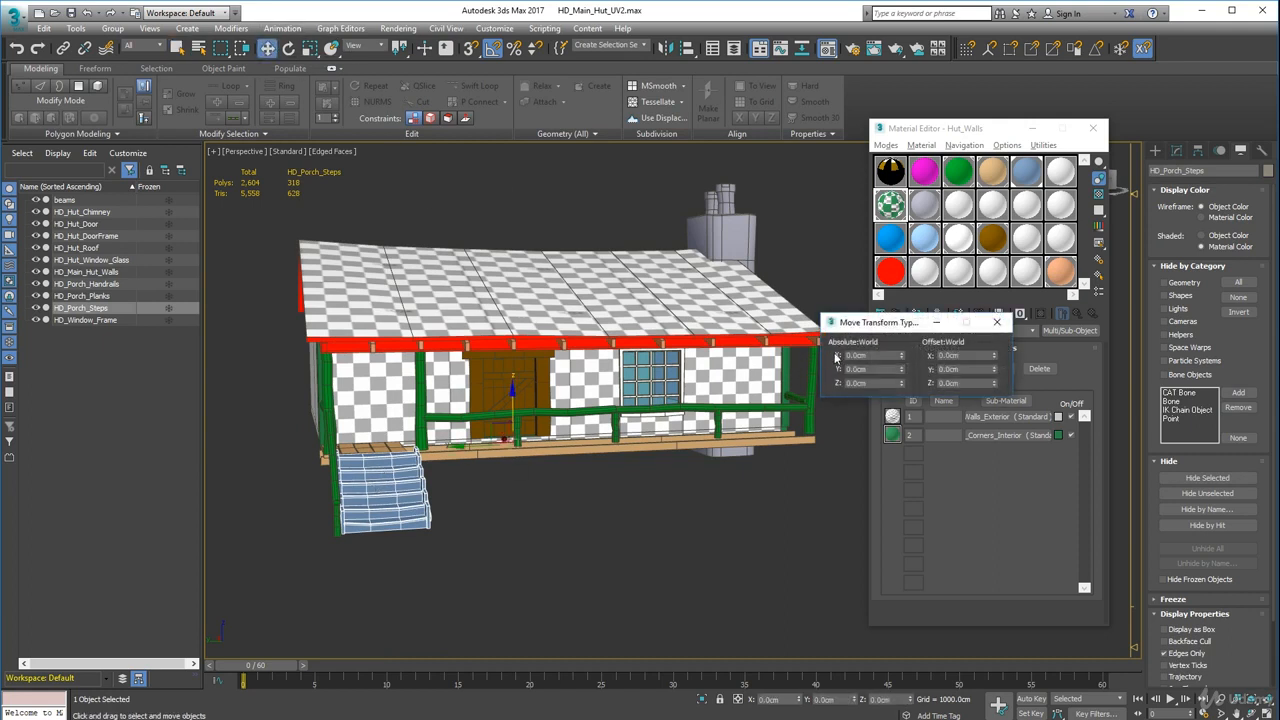
pyautogui.click(996, 322)
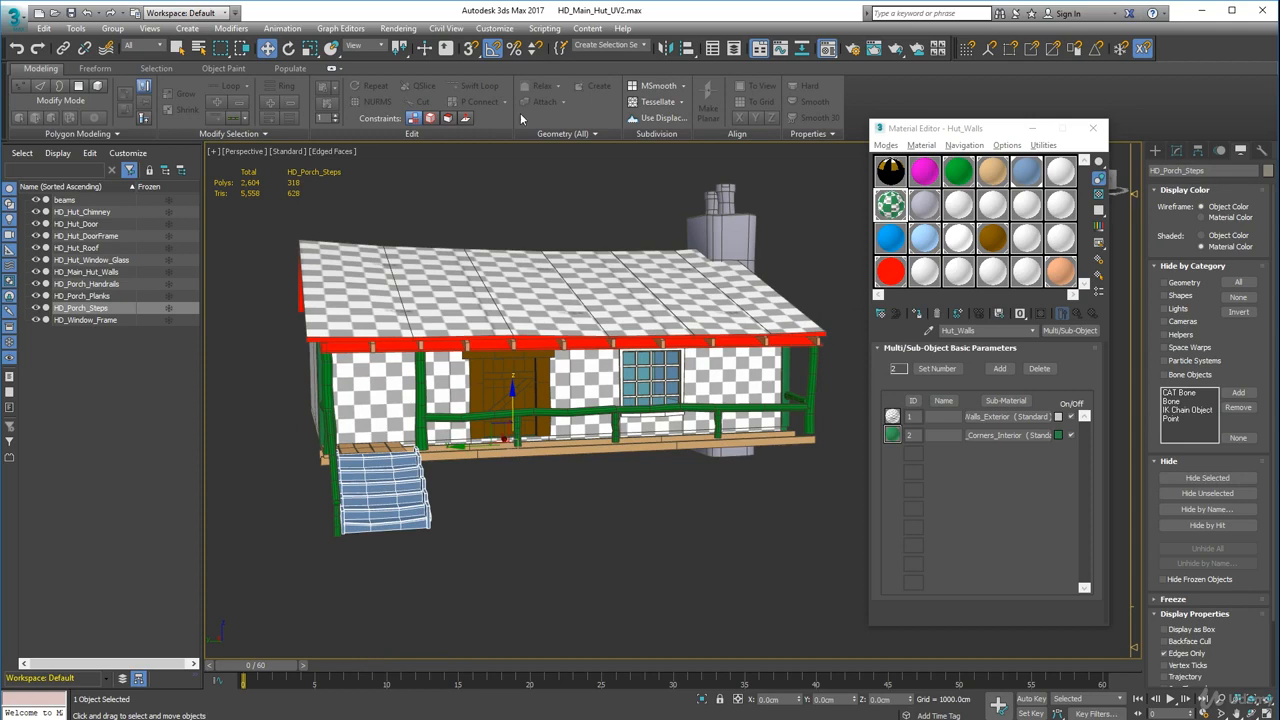
pyautogui.click(287, 48)
pyautogui.rightClick(287, 48)
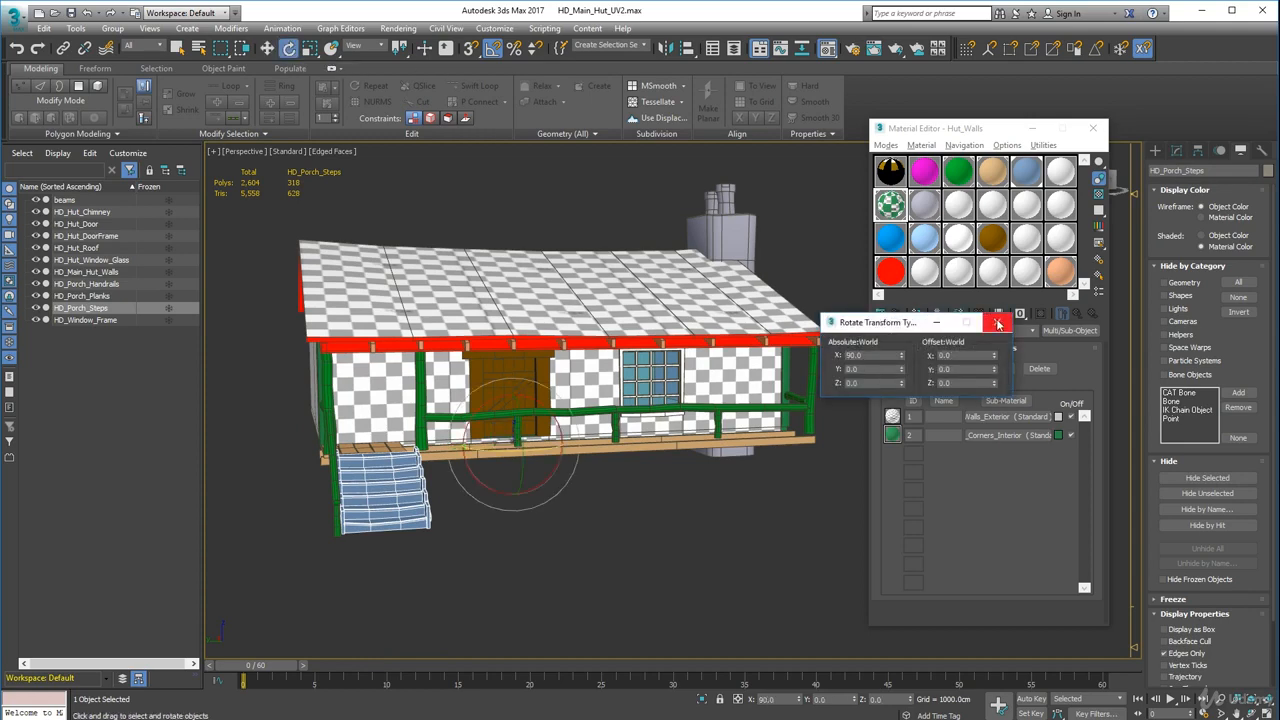
pyautogui.click(996, 322)
# - Select the hut's chimney
pyautogui.scroll(2, 568, 411)
pyautogui.moveTo(568, 411)
pyautogui.keyDown('alt'); pyautogui.mouseDown(button='middle')
pyautogui.moveTo(545, 335)
pyautogui.moveTo(585, 424)
pyautogui.mouseUp(button='middle'); pyautogui.keyUp('alt')
pyautogui.click(648, 180)
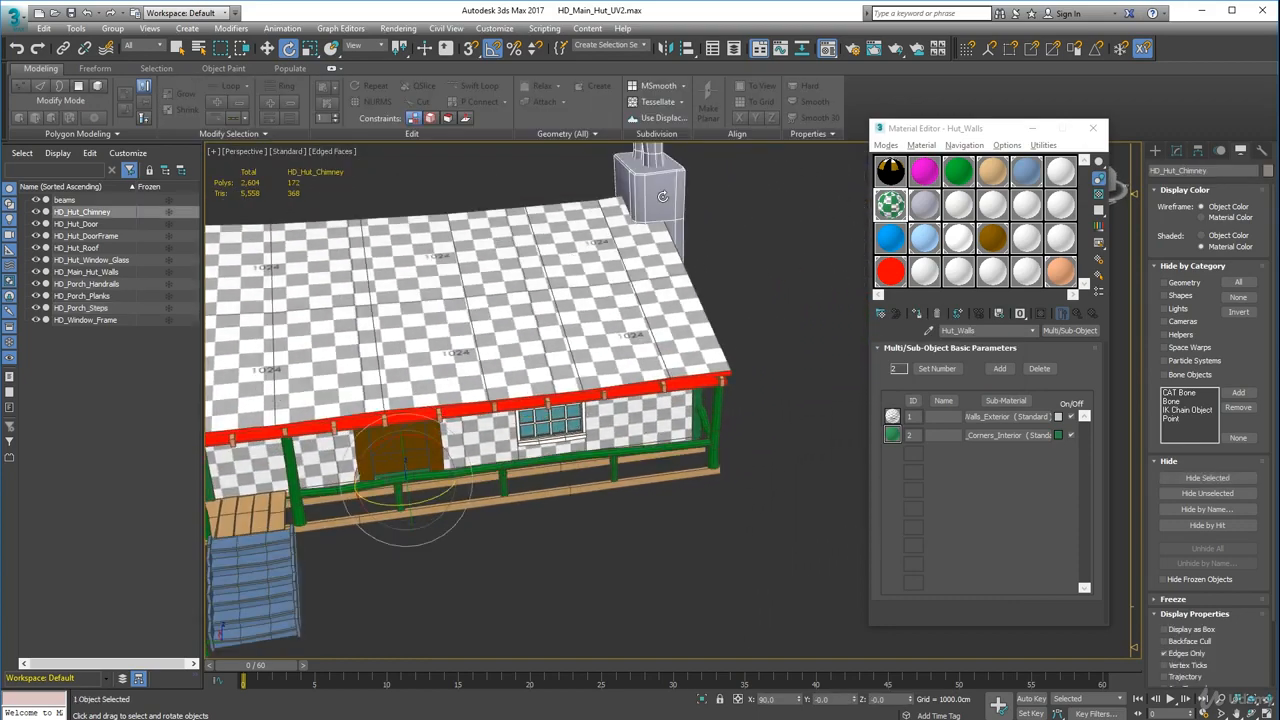
# - Check the chimney's position and rotation in the Move and Rotate Transform Type-Ins, and clear the selection
pyautogui.rightClick(267, 48)
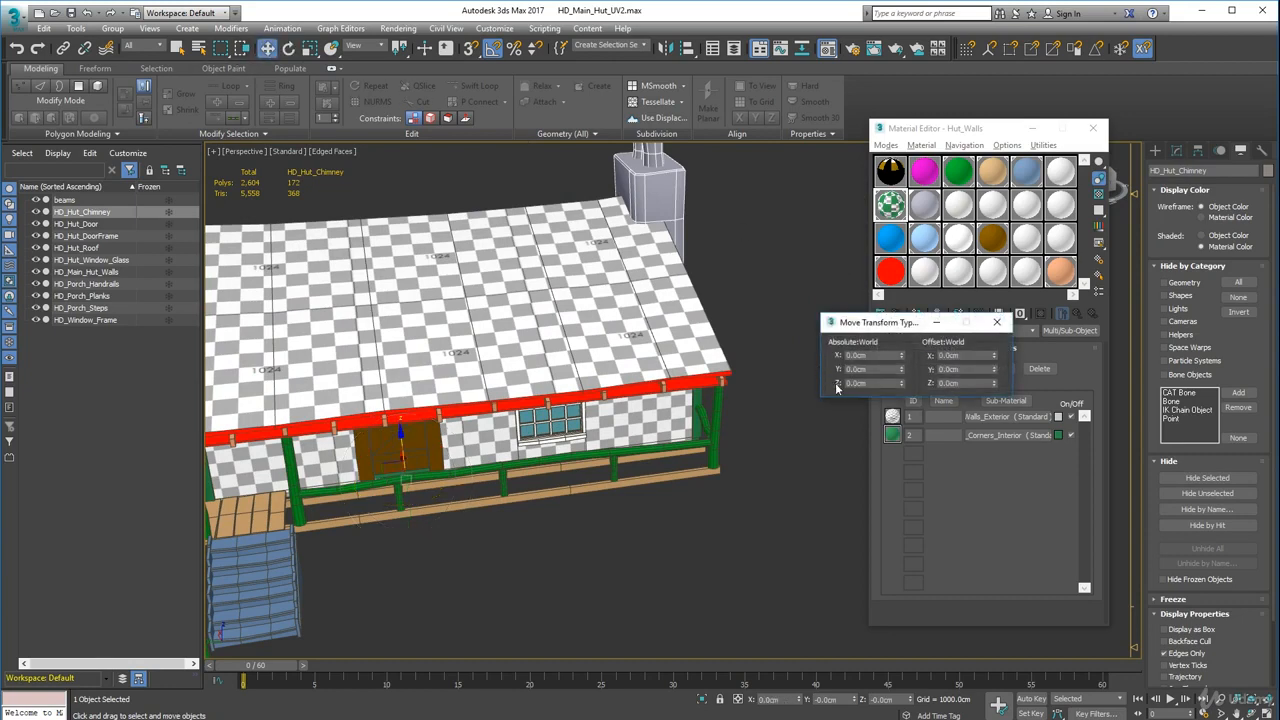
pyautogui.press('e')
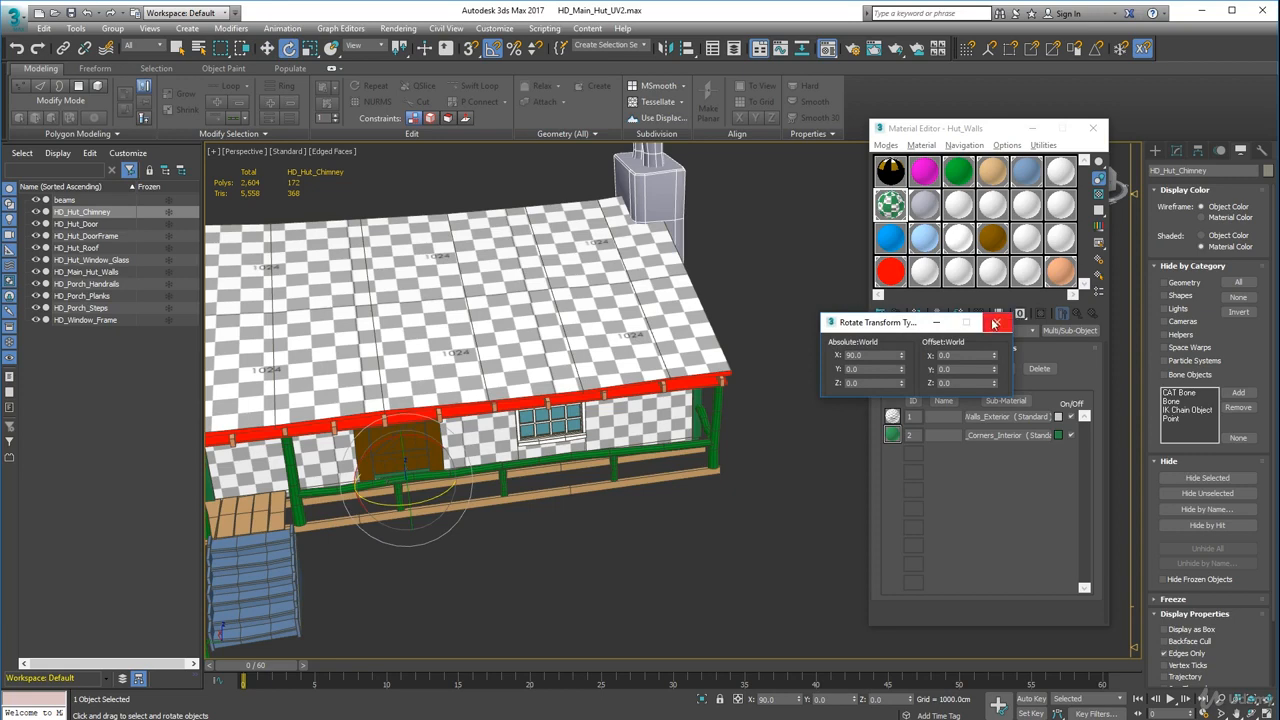
pyautogui.click(996, 322)
pyautogui.scroll(-6, 628, 380)
pyautogui.keyDown('alt'); pyautogui.moveTo(629, 402); pyautogui.dragTo(604, 381, button='middle'); pyautogui.keyUp('alt')
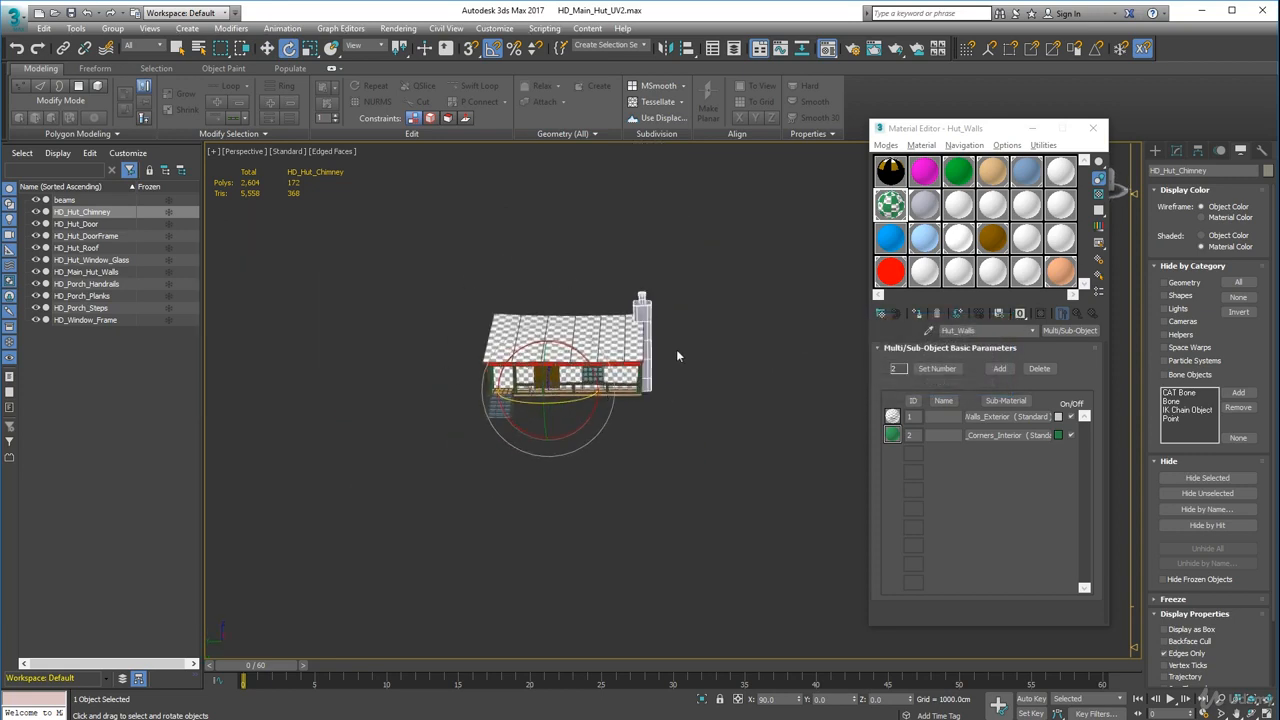
pyautogui.scroll(2, 622, 342)
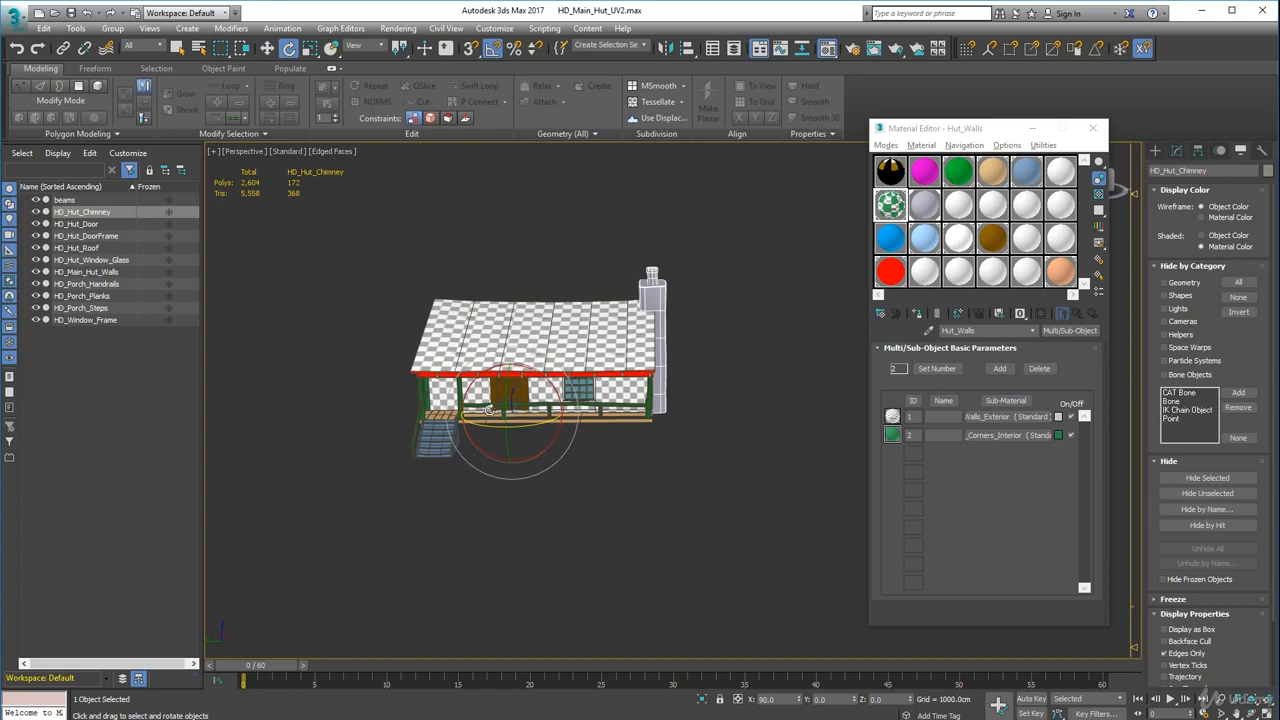
pyautogui.click(606, 428)
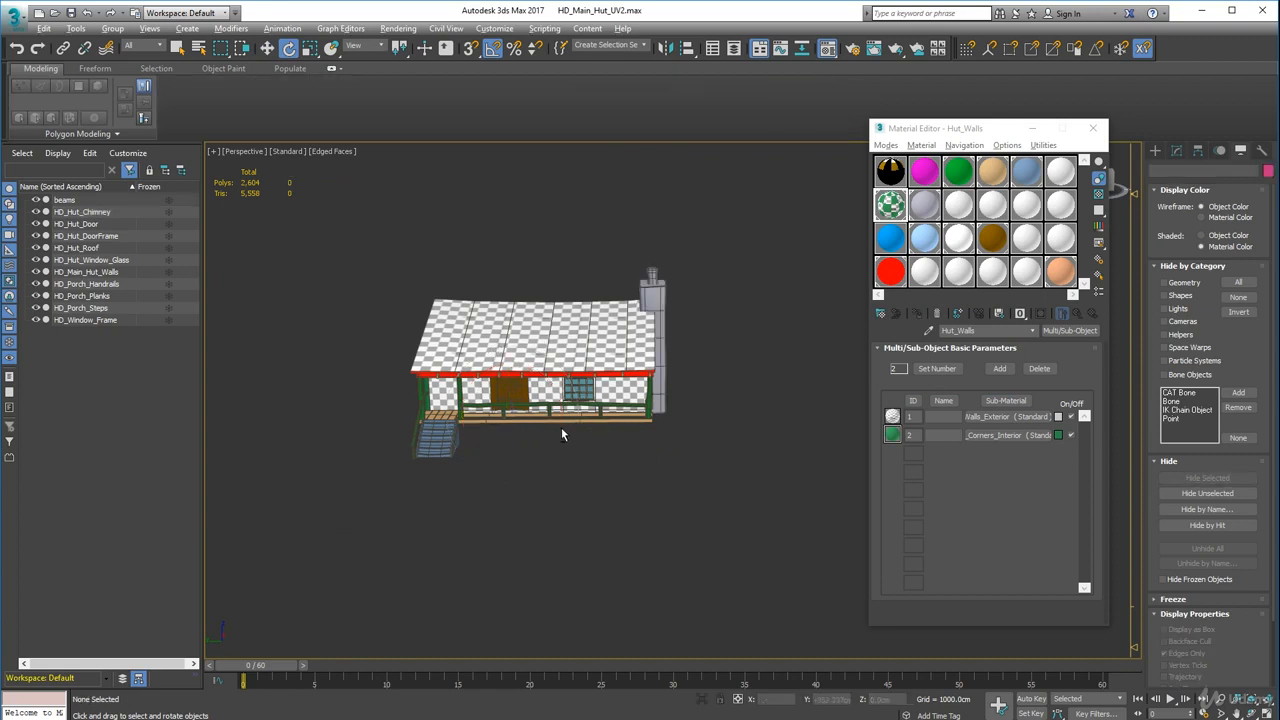
# - Start an FBX export of the whole hut scene to Main_Hut.FBX, replacing the existing file
pyautogui.keyDown('alt'); pyautogui.moveTo(561, 427); pyautogui.dragTo(597, 412, button='middle'); pyautogui.keyUp('alt')
pyautogui.scroll(5, 588, 403)
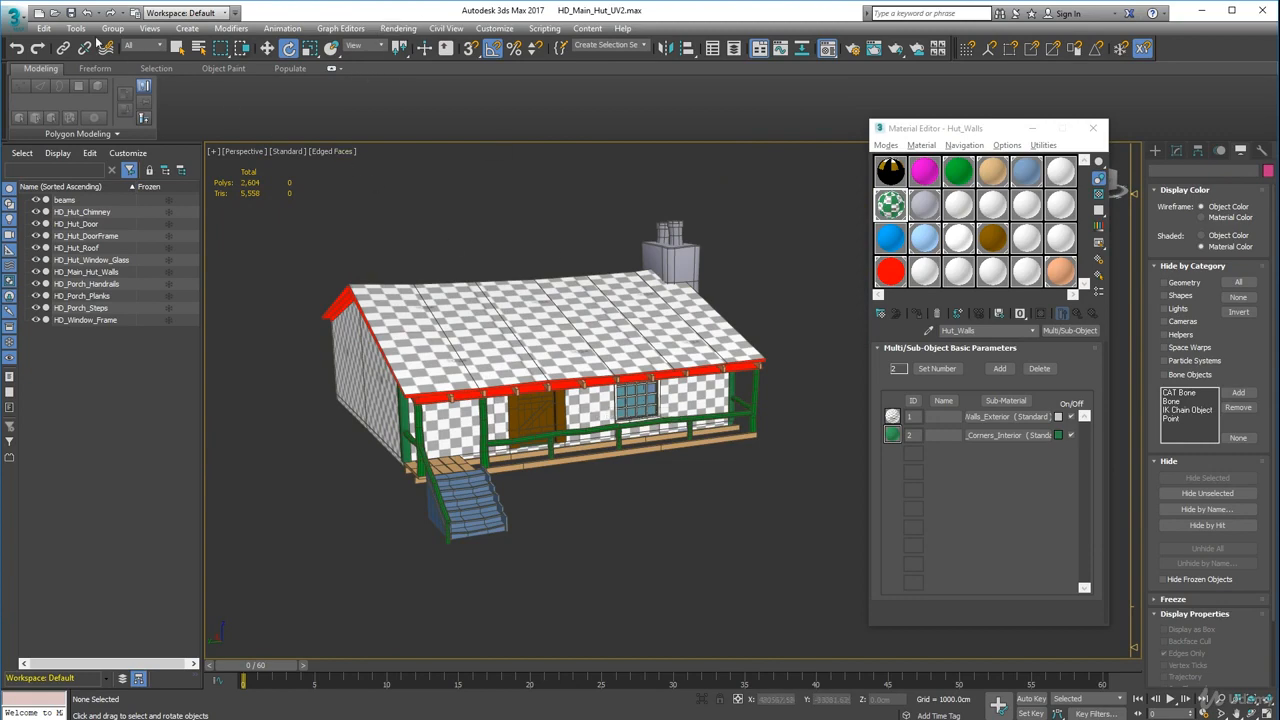
pyautogui.click(15, 19)
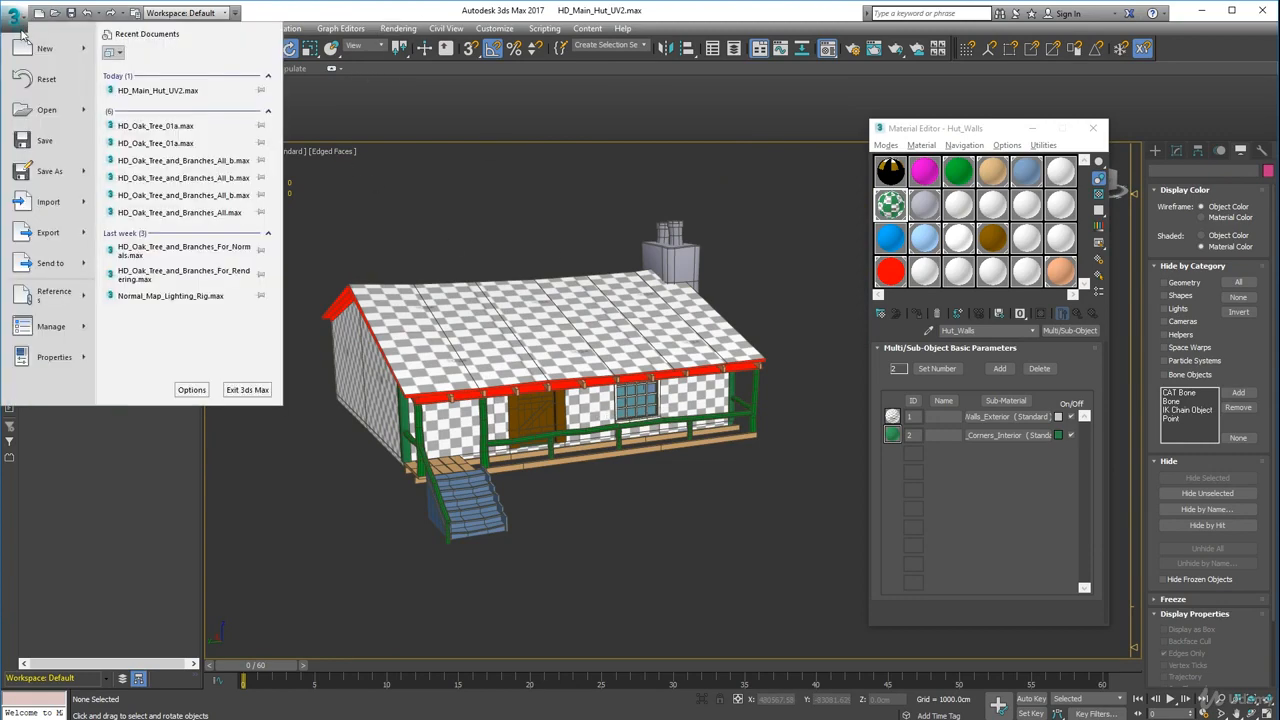
pyautogui.click(58, 238)
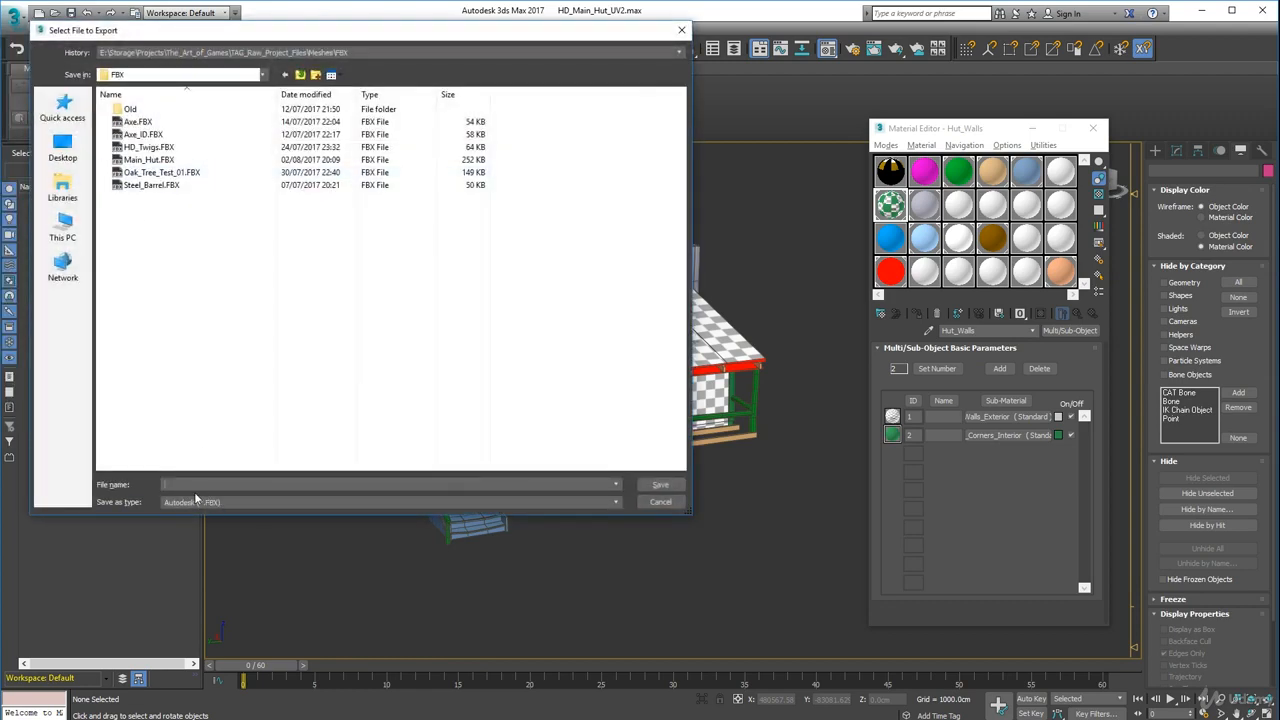
pyautogui.click(134, 160)
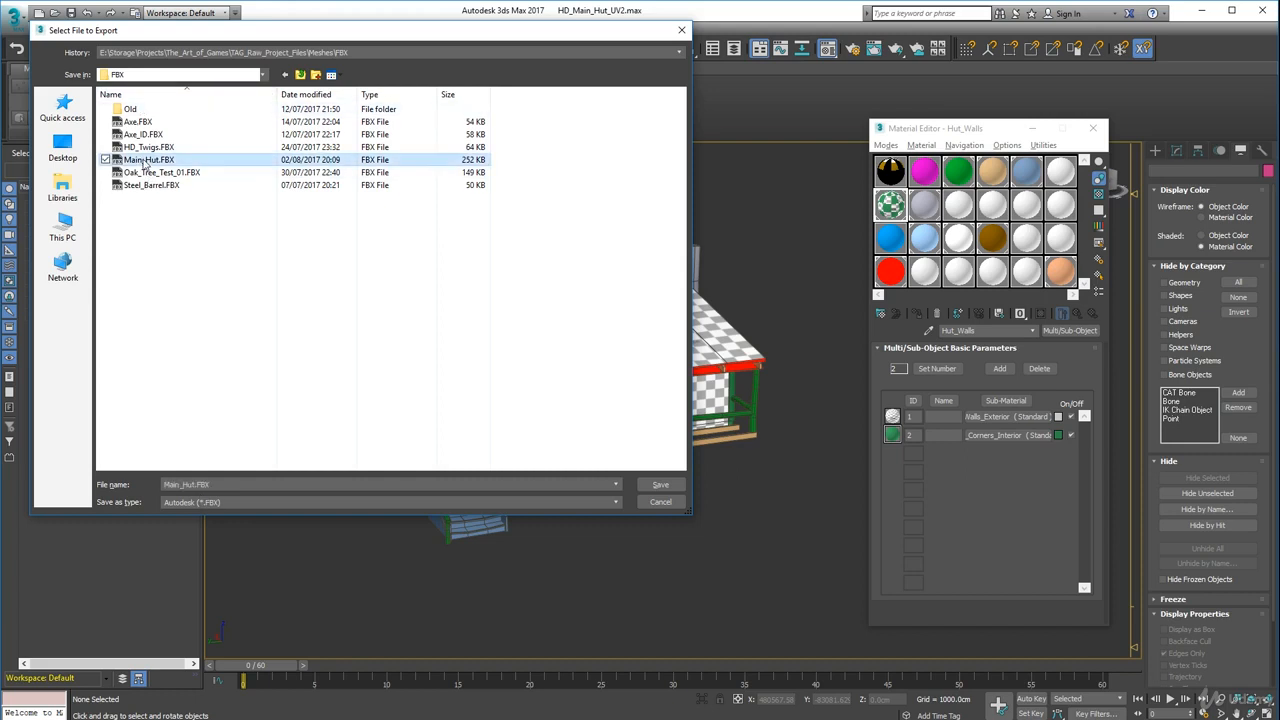
pyautogui.click(660, 484)
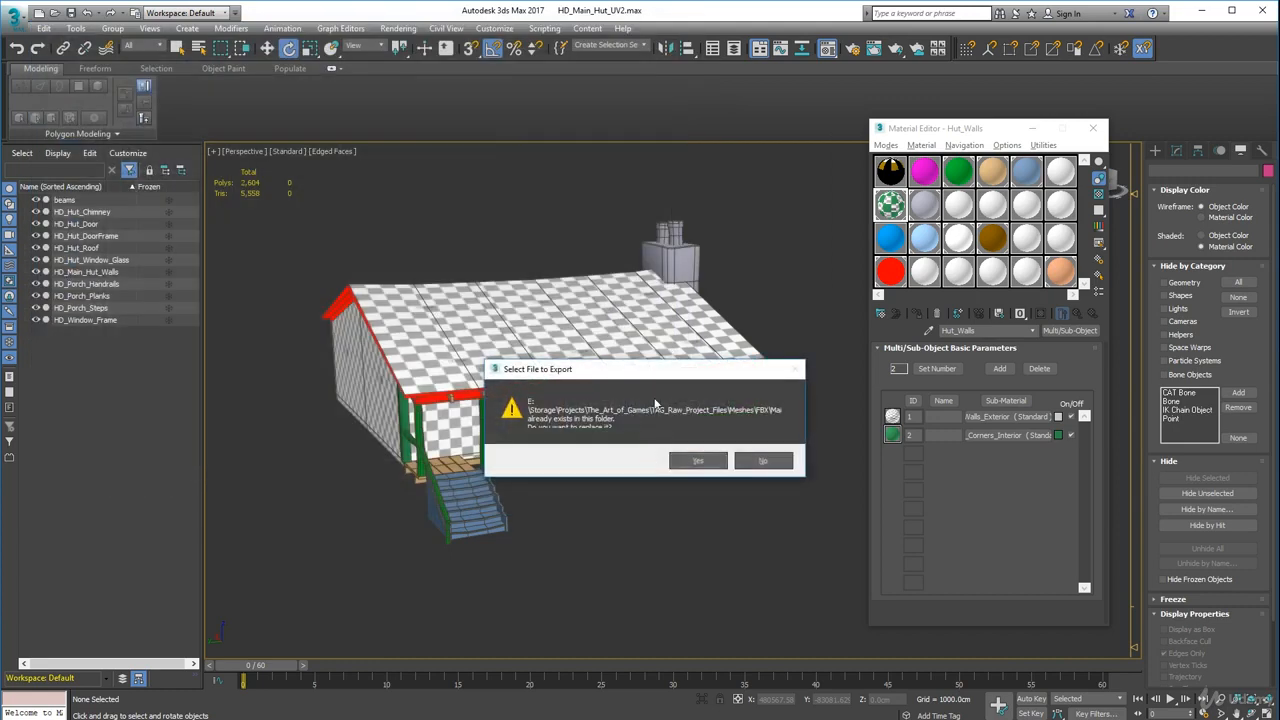
pyautogui.click(690, 462)
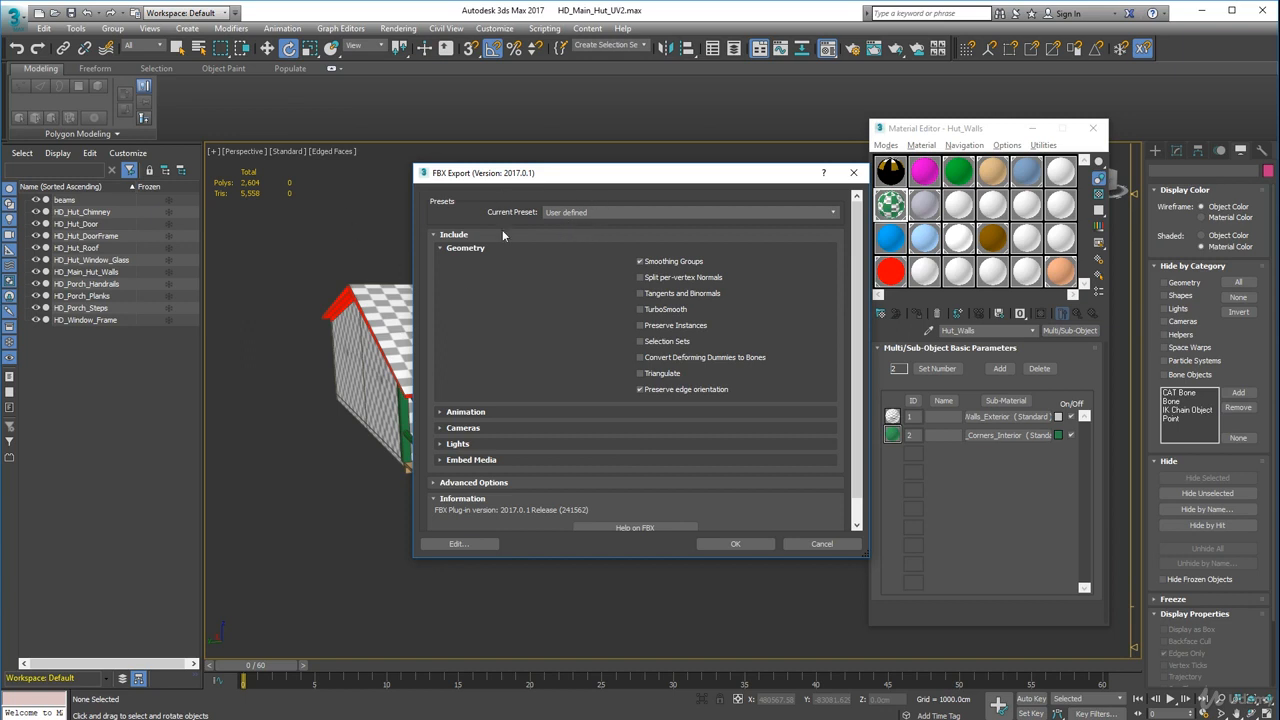
# - Review the geometry and animation export options and run the FBX export with Smoothing Groups and Preserve edge orientation enabled
pyautogui.moveTo(505, 177); pyautogui.dragTo(472, 183)
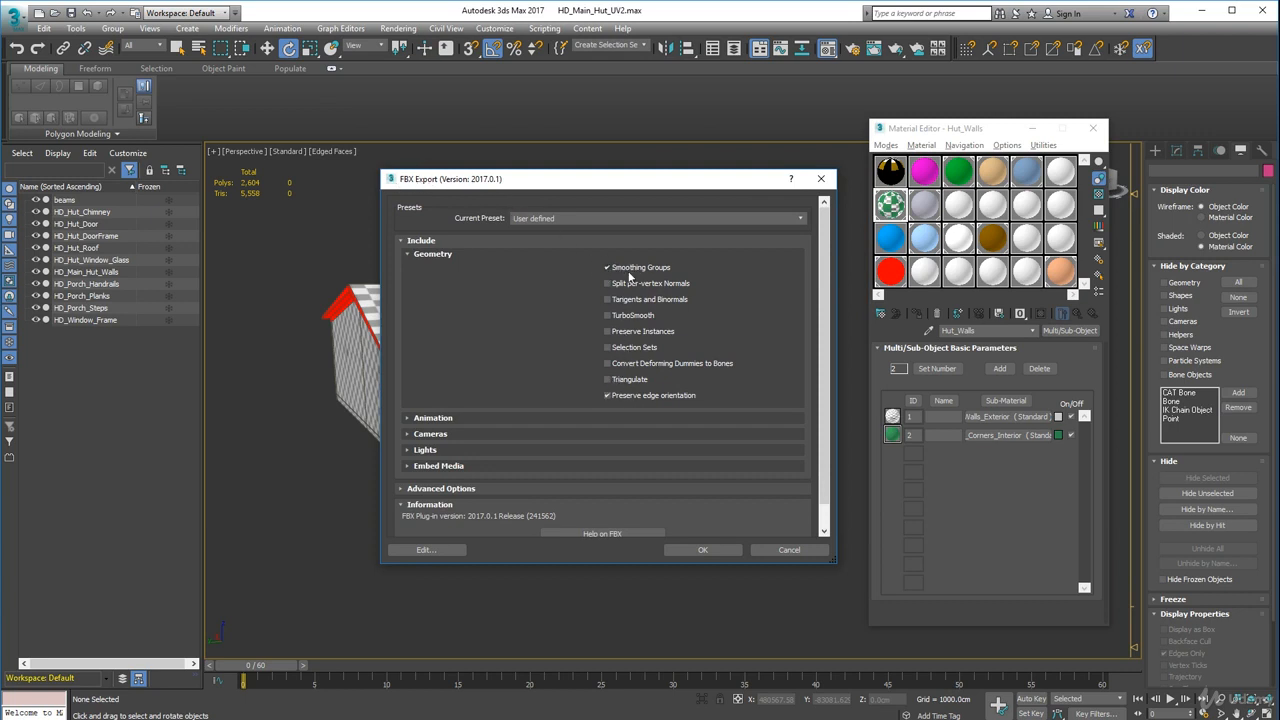
pyautogui.click(408, 418)
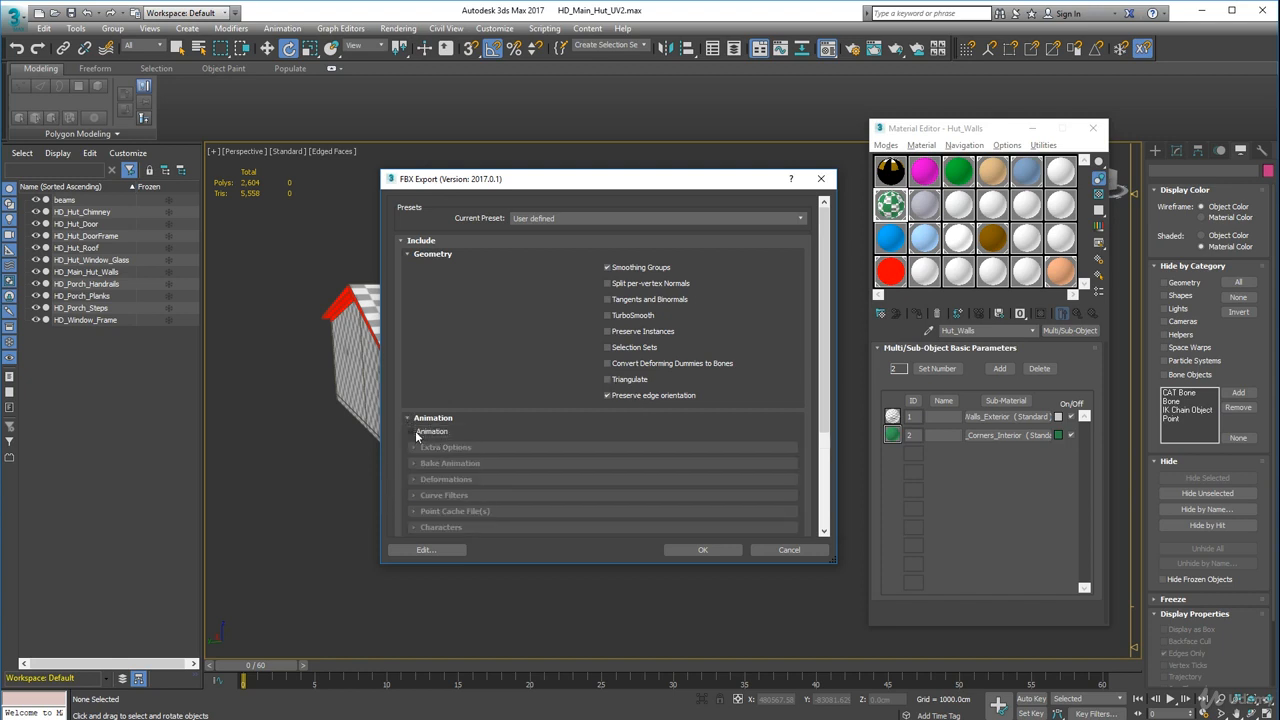
pyautogui.click(412, 419)
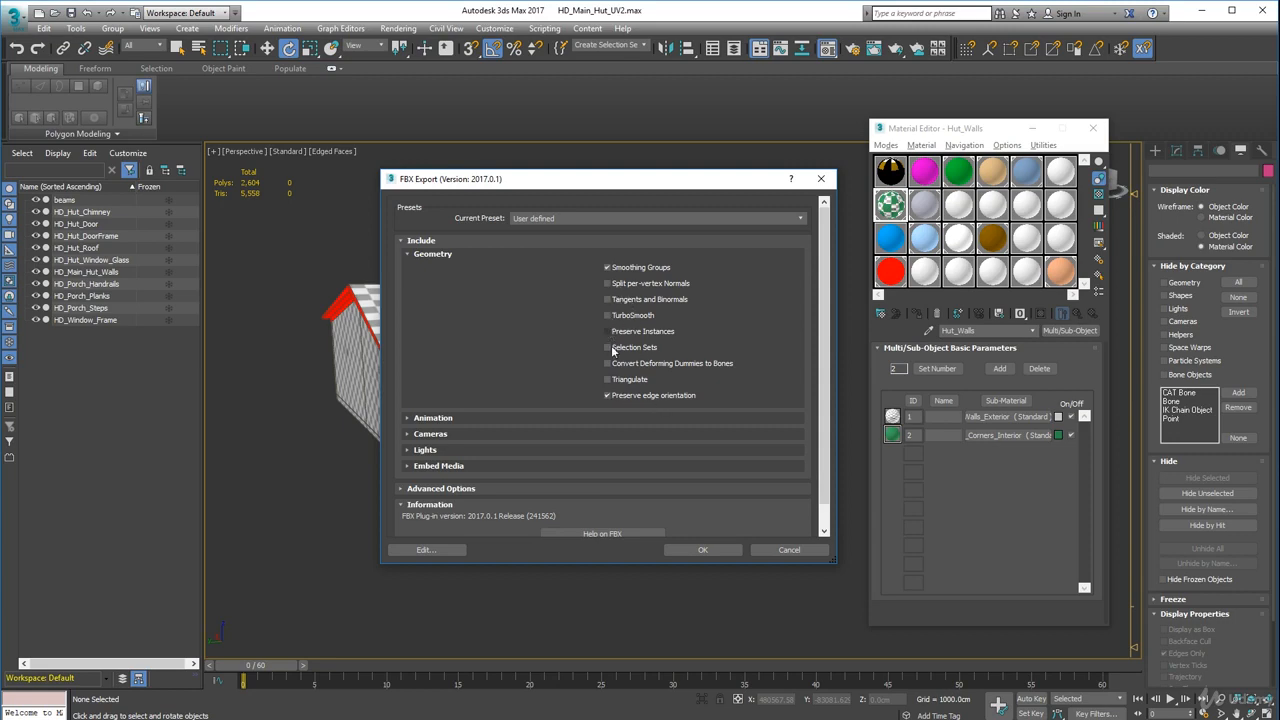
pyautogui.click(702, 549)
pyautogui.press('q')
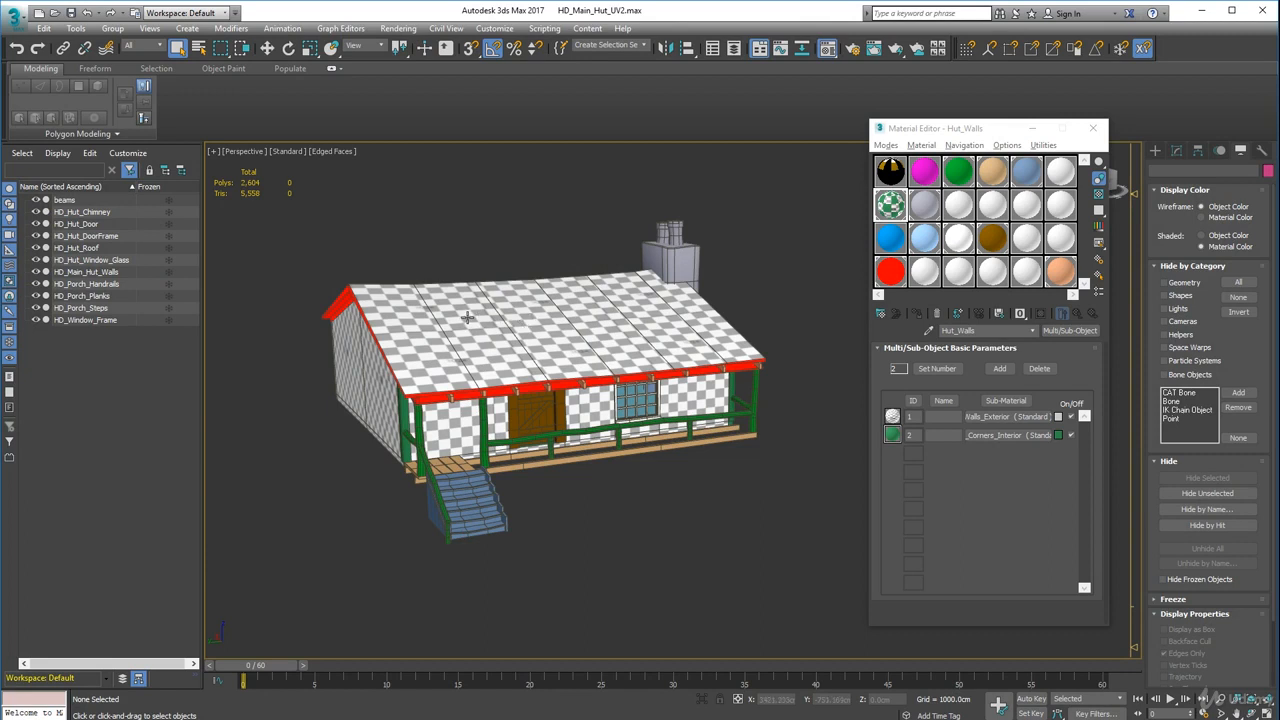
# - Inspect the chimney at the gable end and its Hut_Chimney material
pyautogui.keyDown('alt'); pyautogui.moveTo(468, 318); pyautogui.dragTo(595, 333, button='middle'); pyautogui.keyUp('alt')
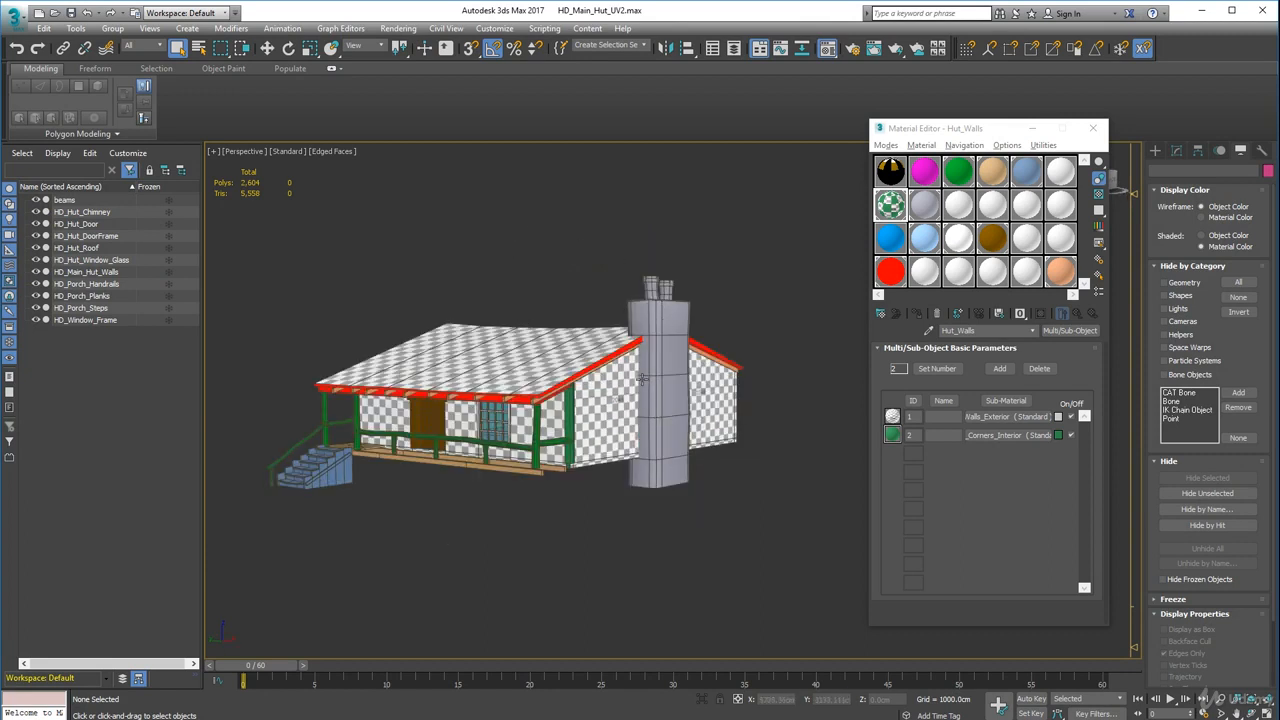
pyautogui.scroll(5, 660, 345)
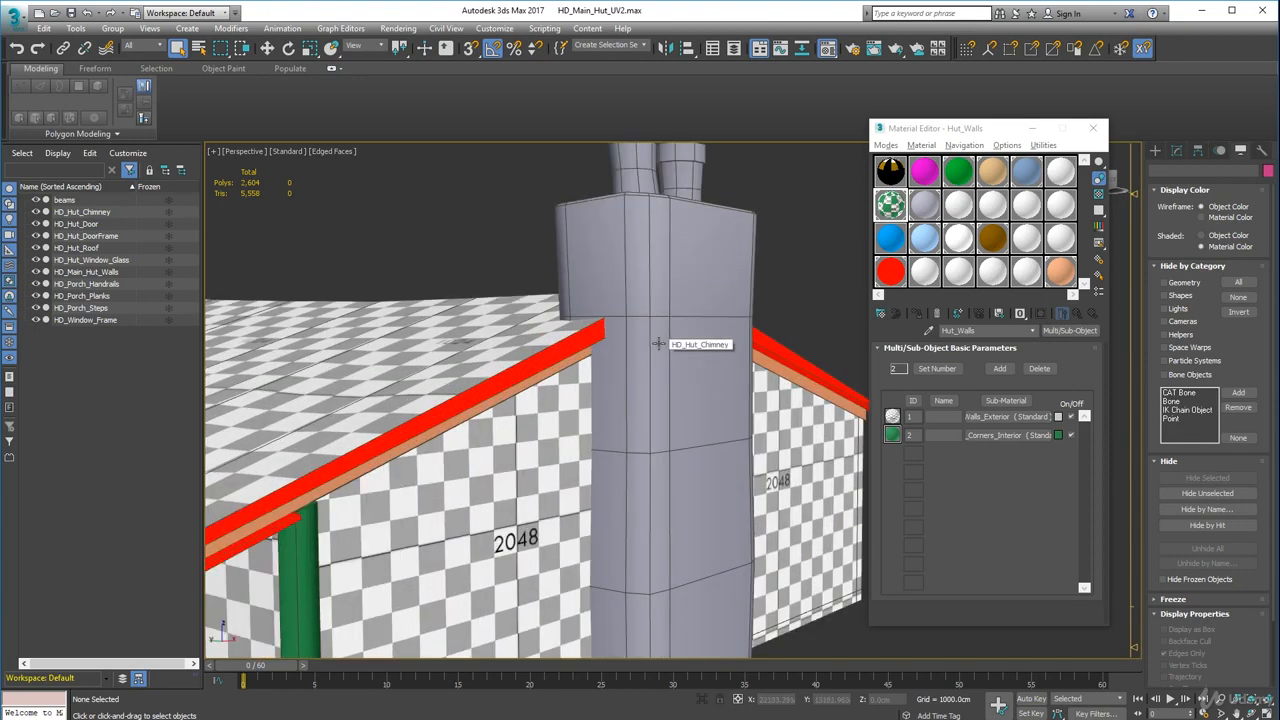
pyautogui.scroll(-4, 631, 366)
pyautogui.click(924, 204)
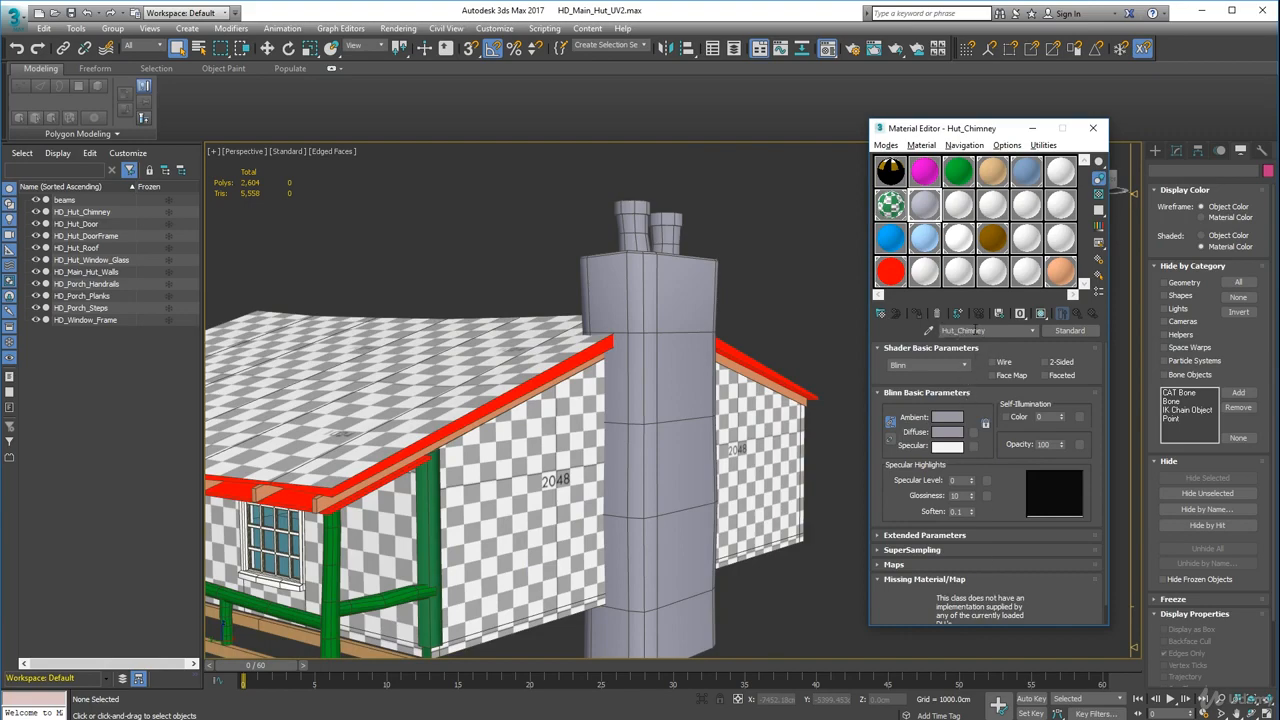
pyautogui.keyDown('alt'); pyautogui.moveTo(479, 364); pyautogui.dragTo(541, 350, button='middle'); pyautogui.keyUp('alt')
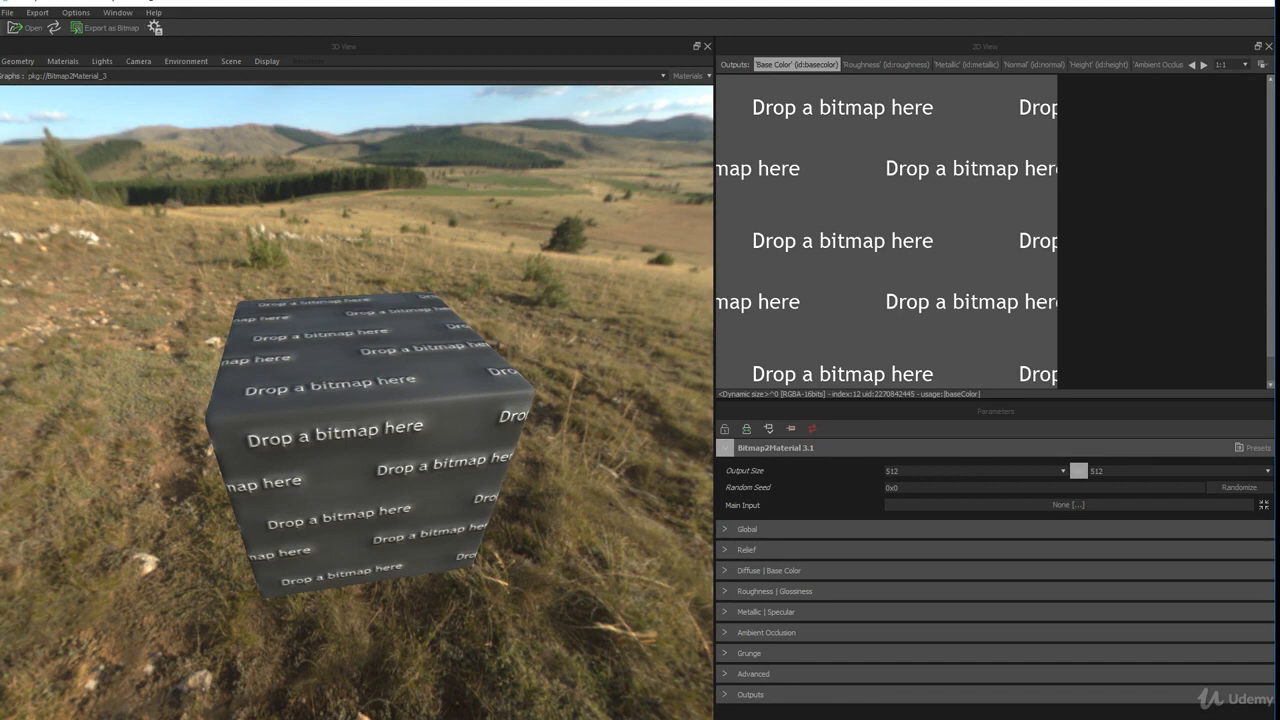
# - Switch to Bitmap2Material, load Chimney_Stone_2048.jpg as the Main Input, and inspect the stone on the preview cube
pyautogui.moveTo(285, 431); pyautogui.dragTo(853, 256)
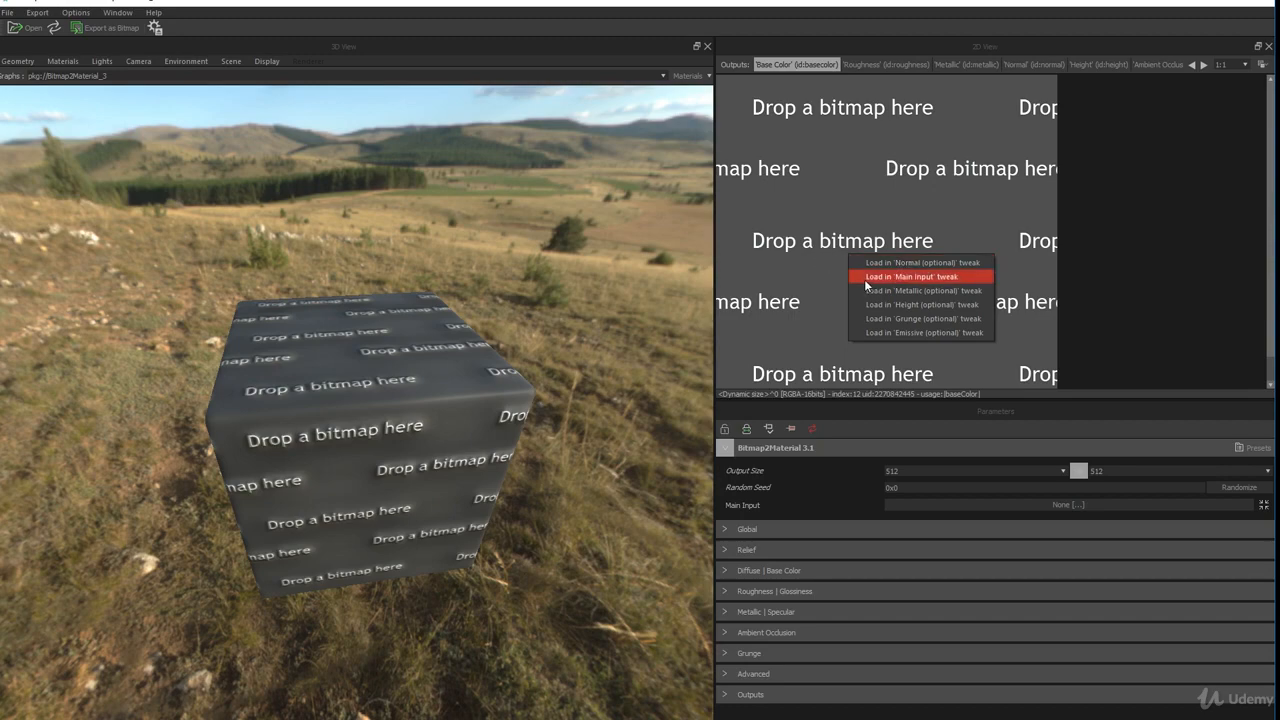
pyautogui.click(933, 276)
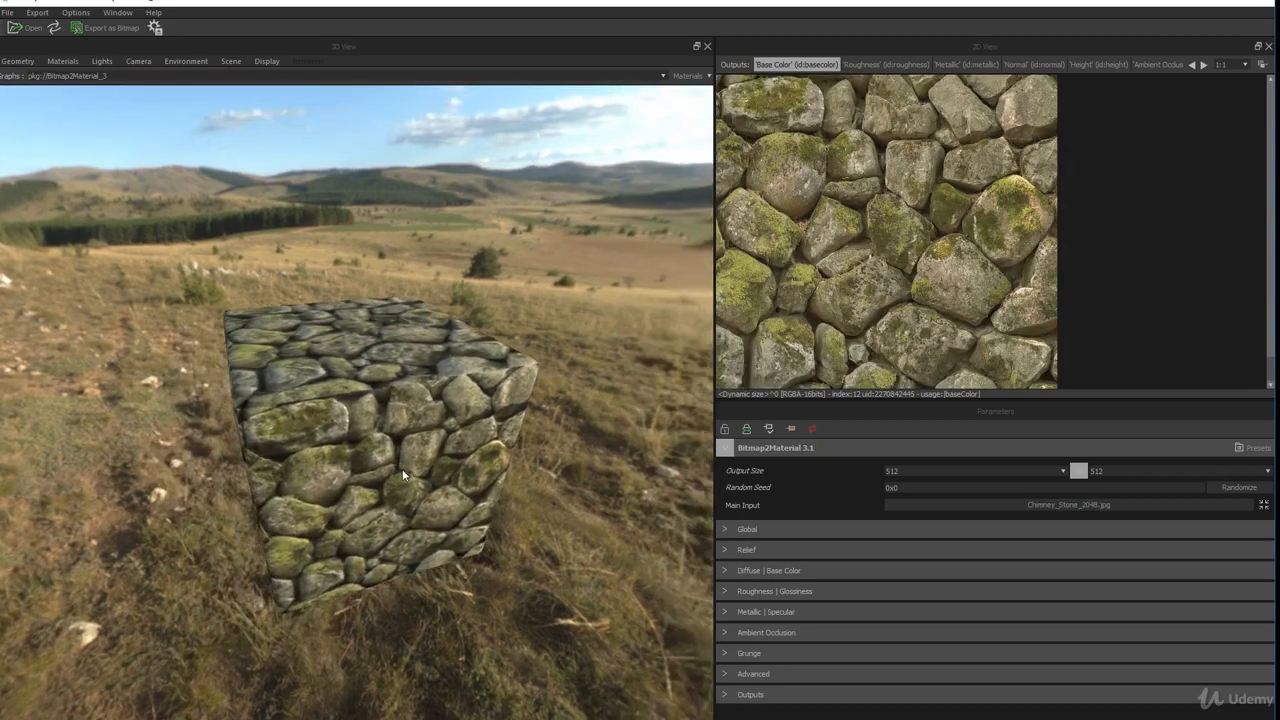
pyautogui.moveTo(402, 469); pyautogui.dragTo(658, 510)
pyautogui.scroll(-3, 349, 410)
pyautogui.scroll(4, 349, 410)
pyautogui.scroll(3, 349, 409)
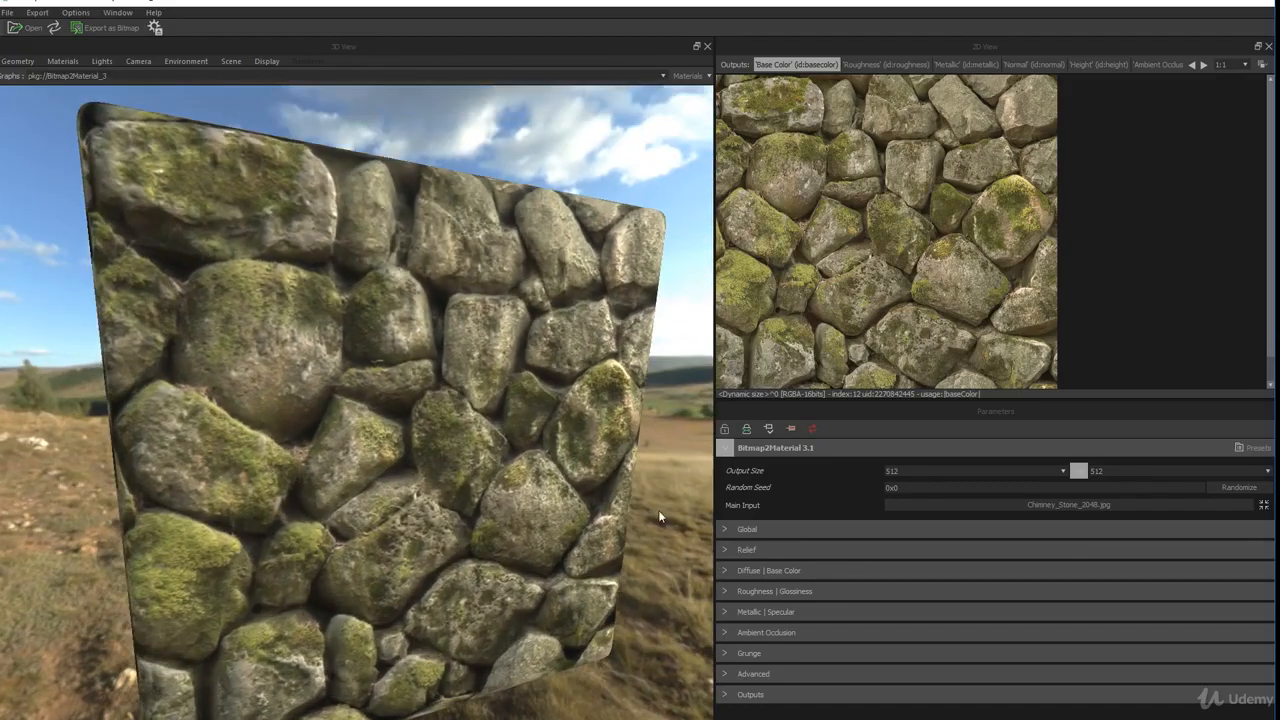
# - Set the material's output size to 2048 × 2048
pyautogui.click(929, 470)
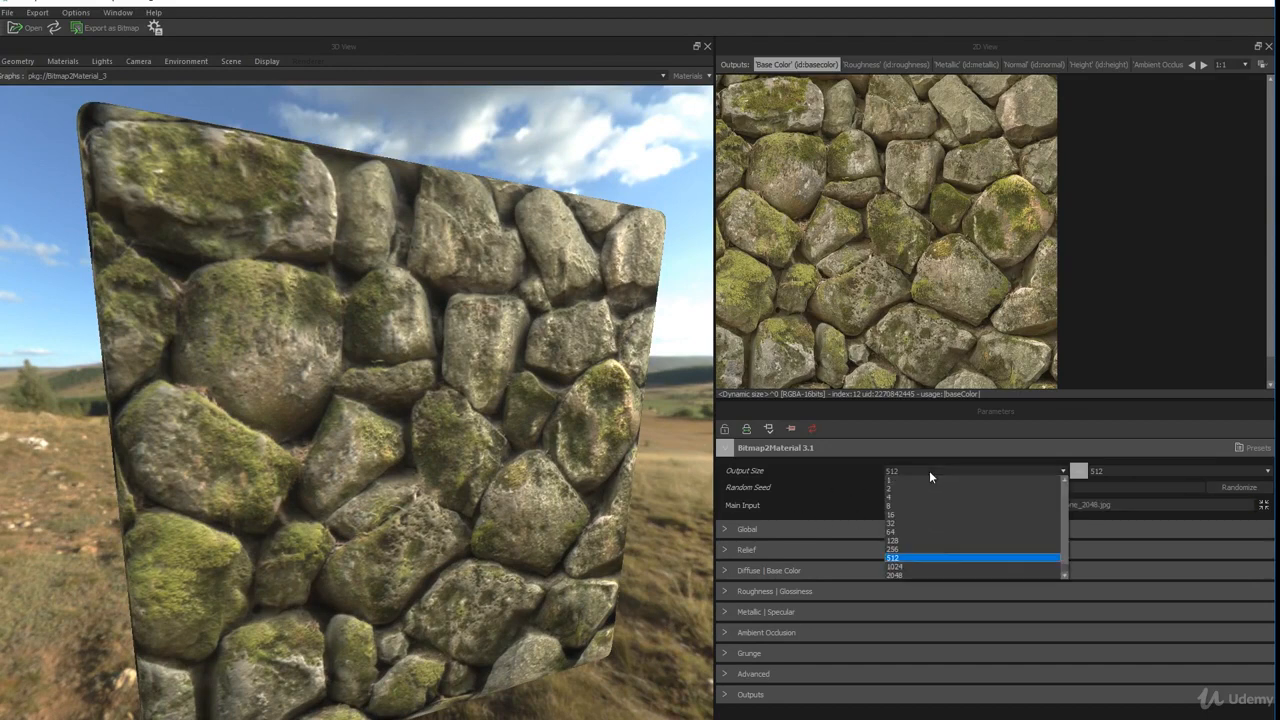
pyautogui.click(912, 576)
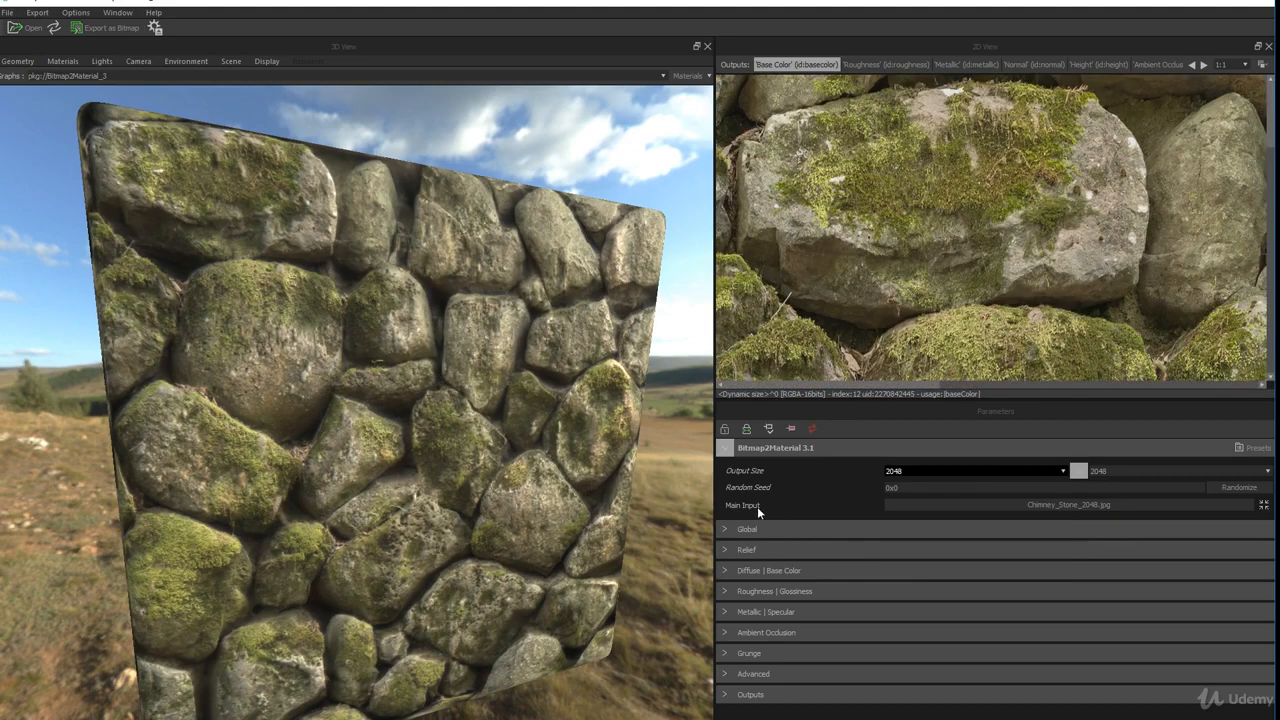
pyautogui.click(731, 449)
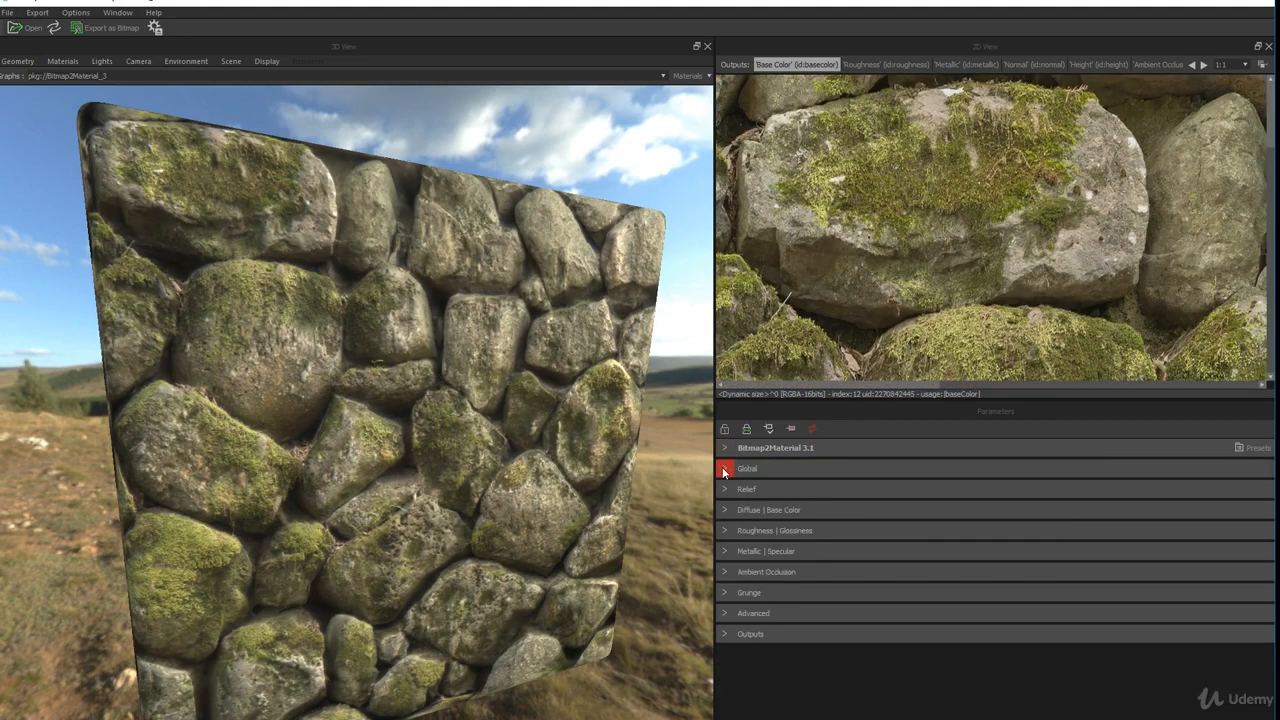
# - Set the global Make It Tile option to Edges Quincunx and check the tiling on the preview cube
pyautogui.click(724, 468)
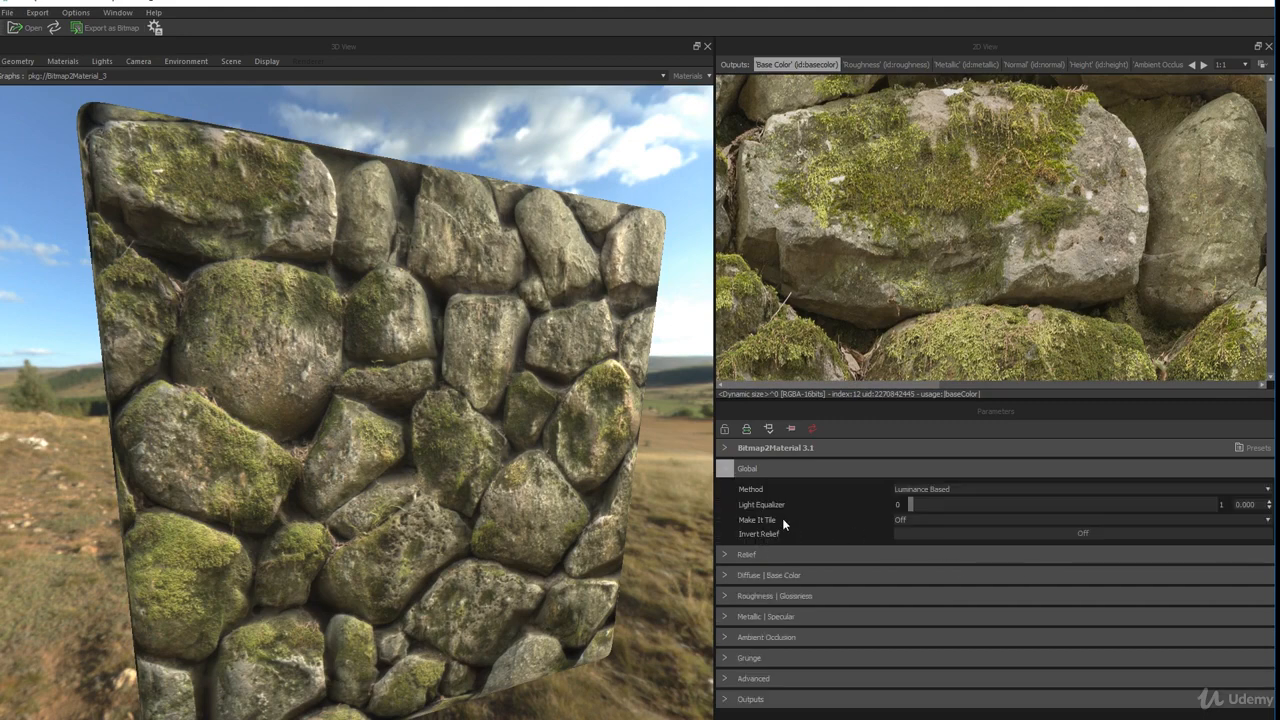
pyautogui.click(913, 517)
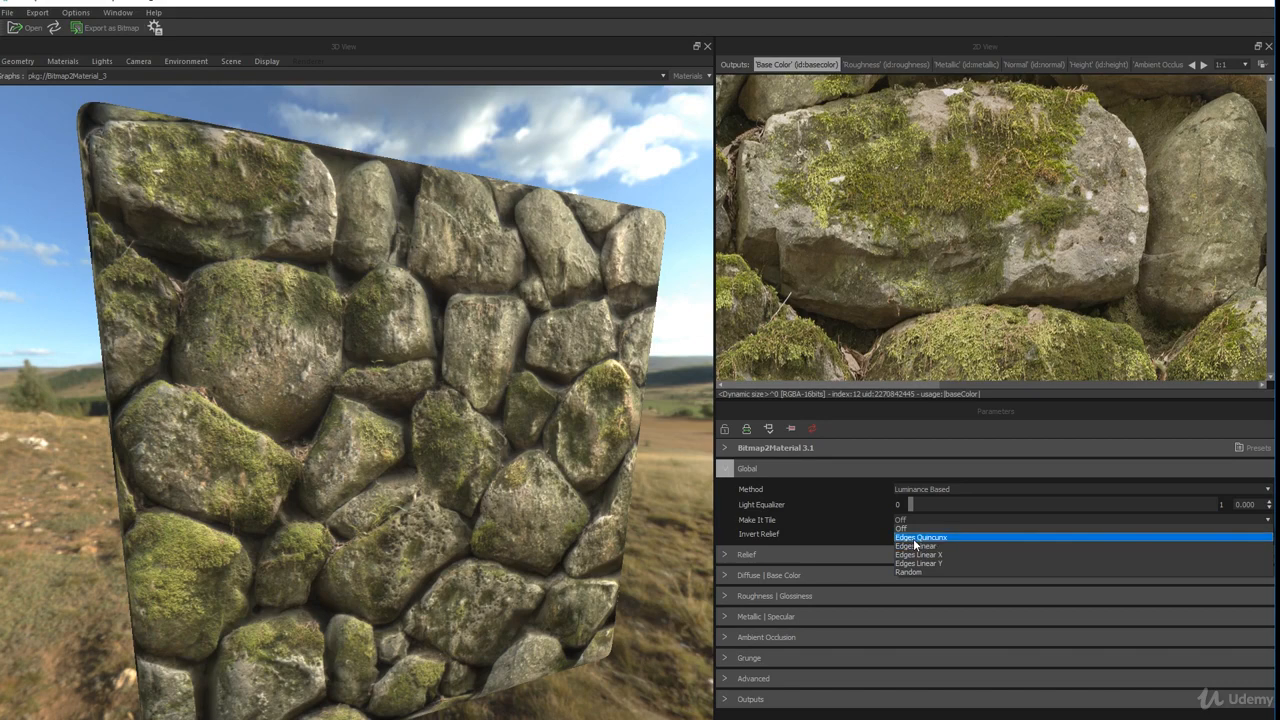
pyautogui.click(915, 538)
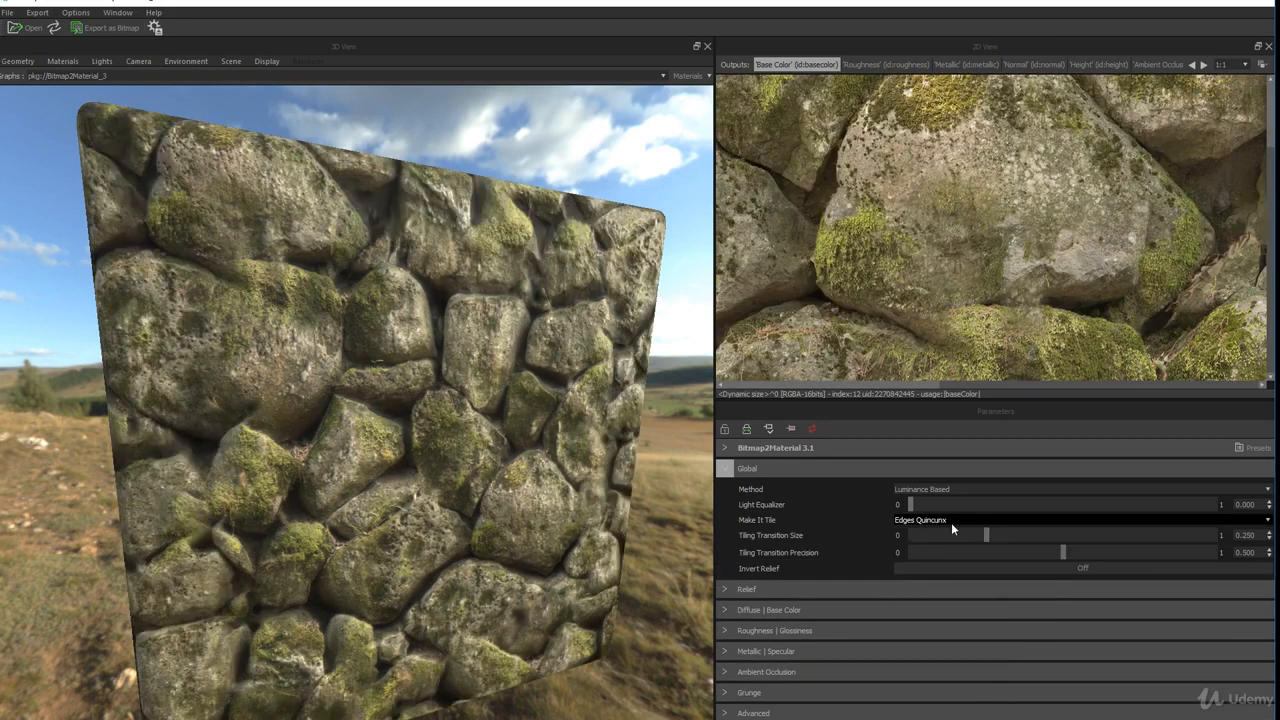
pyautogui.moveTo(614, 466); pyautogui.dragTo(586, 426)
pyautogui.scroll(-5, 578, 496)
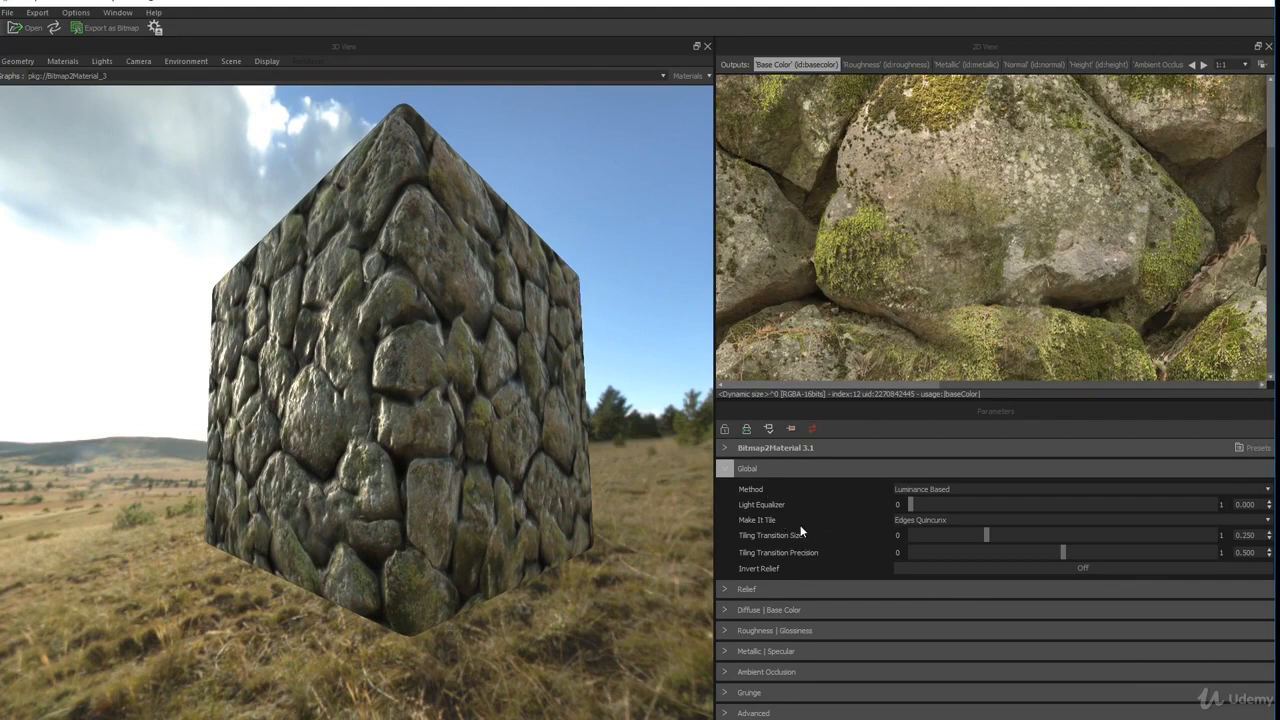
pyautogui.click(723, 469)
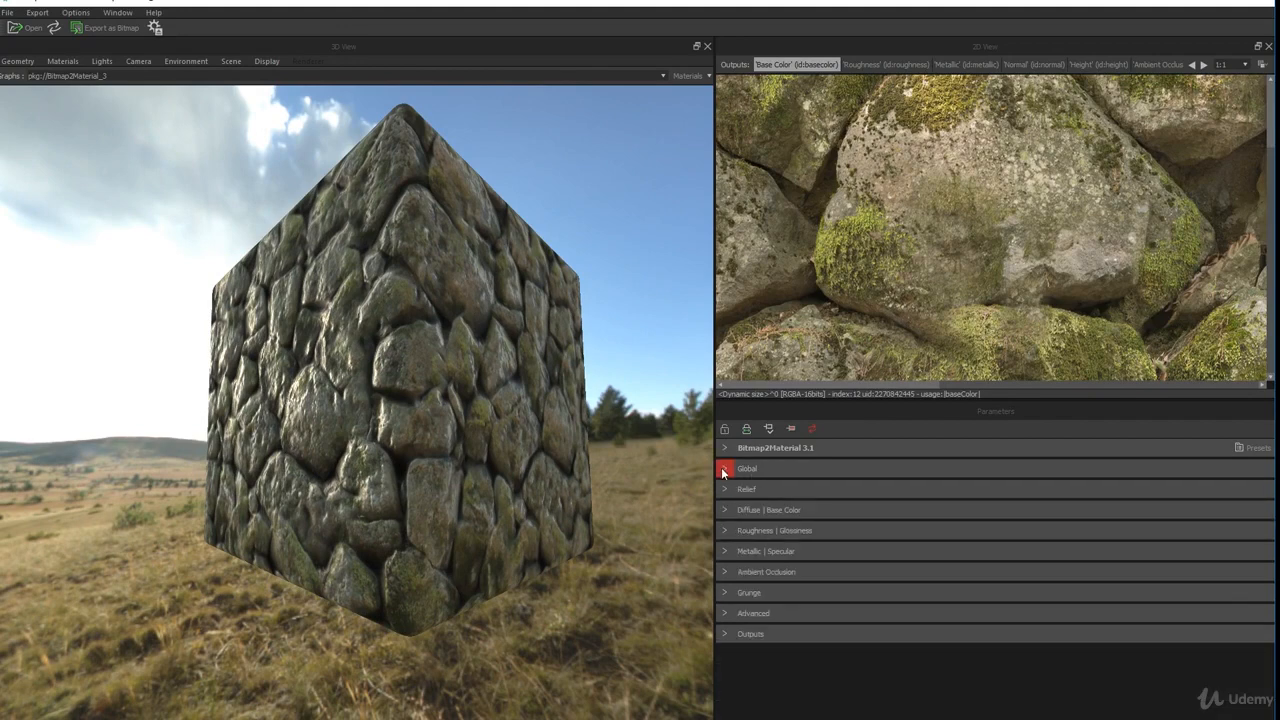
# - Set the relief's Normal Intensity to 32 and check the stones' surface depth on the preview cube
pyautogui.click(724, 490)
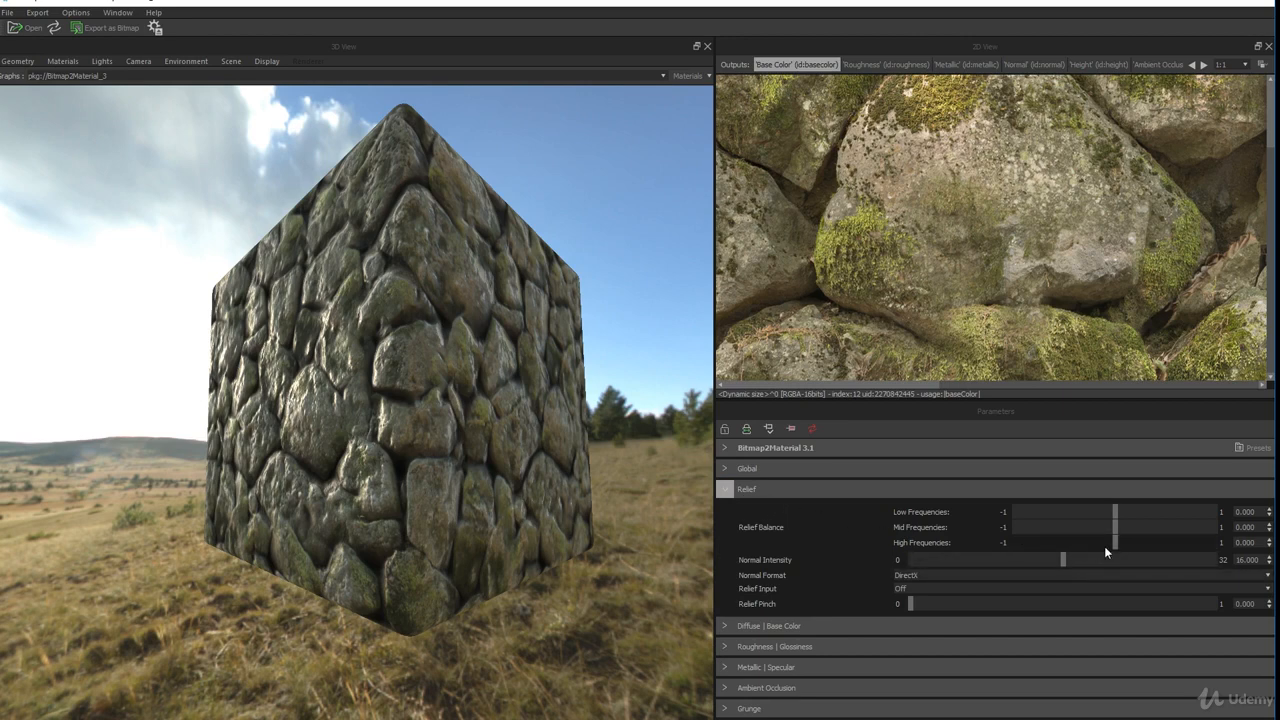
pyautogui.moveTo(1064, 562); pyautogui.dragTo(1213, 562)
pyautogui.moveTo(580, 446); pyautogui.dragTo(503, 462)
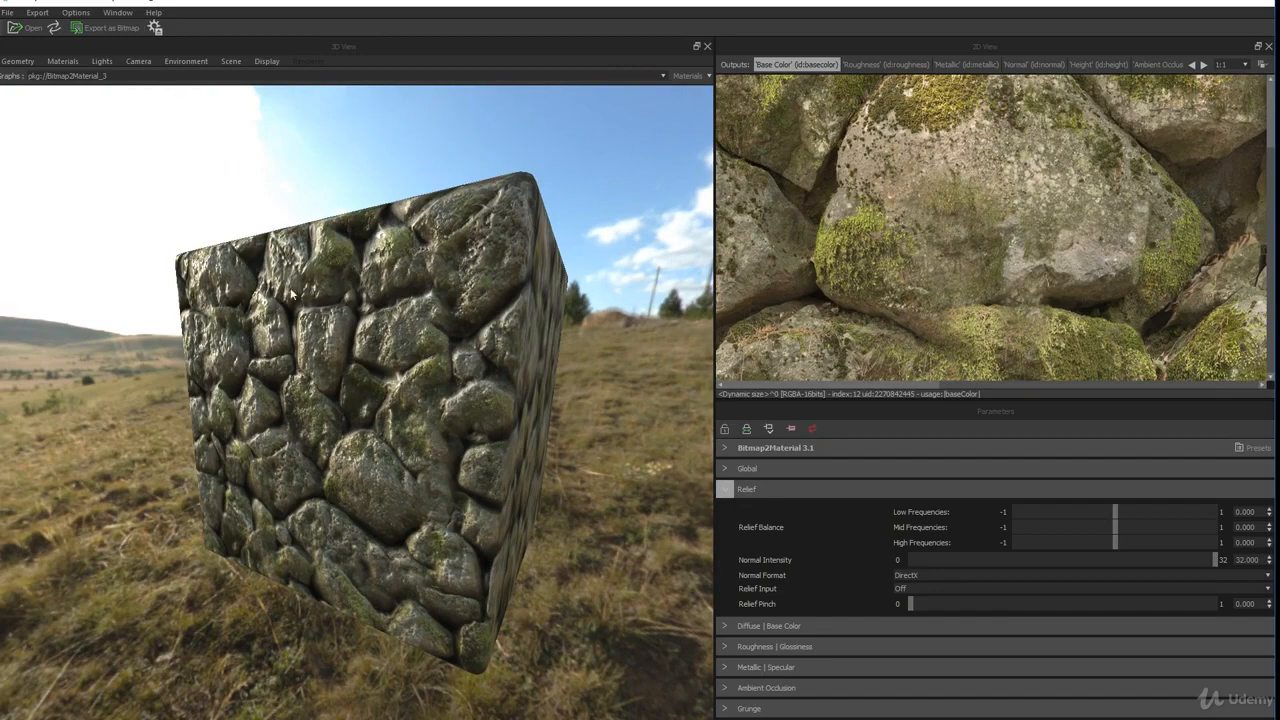
pyautogui.moveTo(298, 408); pyautogui.dragTo(297, 394)
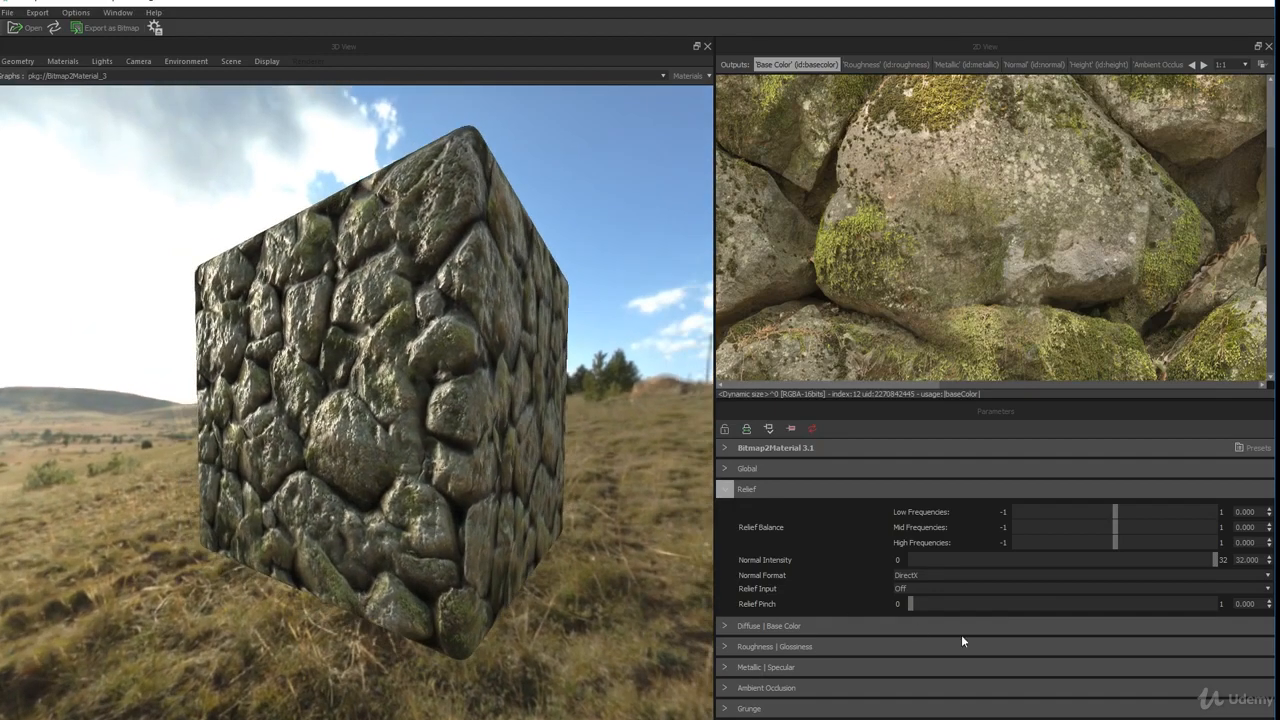
pyautogui.click(726, 489)
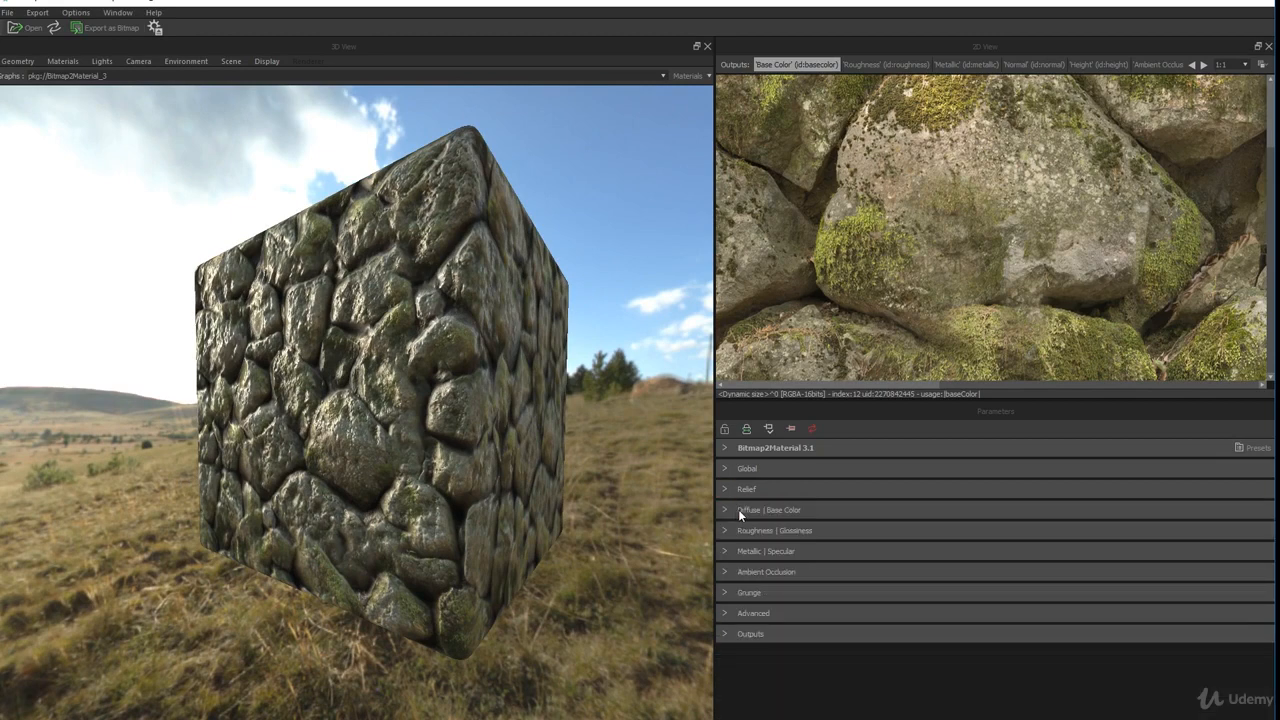
# - Set the material's Roughness Value to 0.827 and inspect the stones' shine on the preview cube from several angles
pyautogui.click(732, 531)
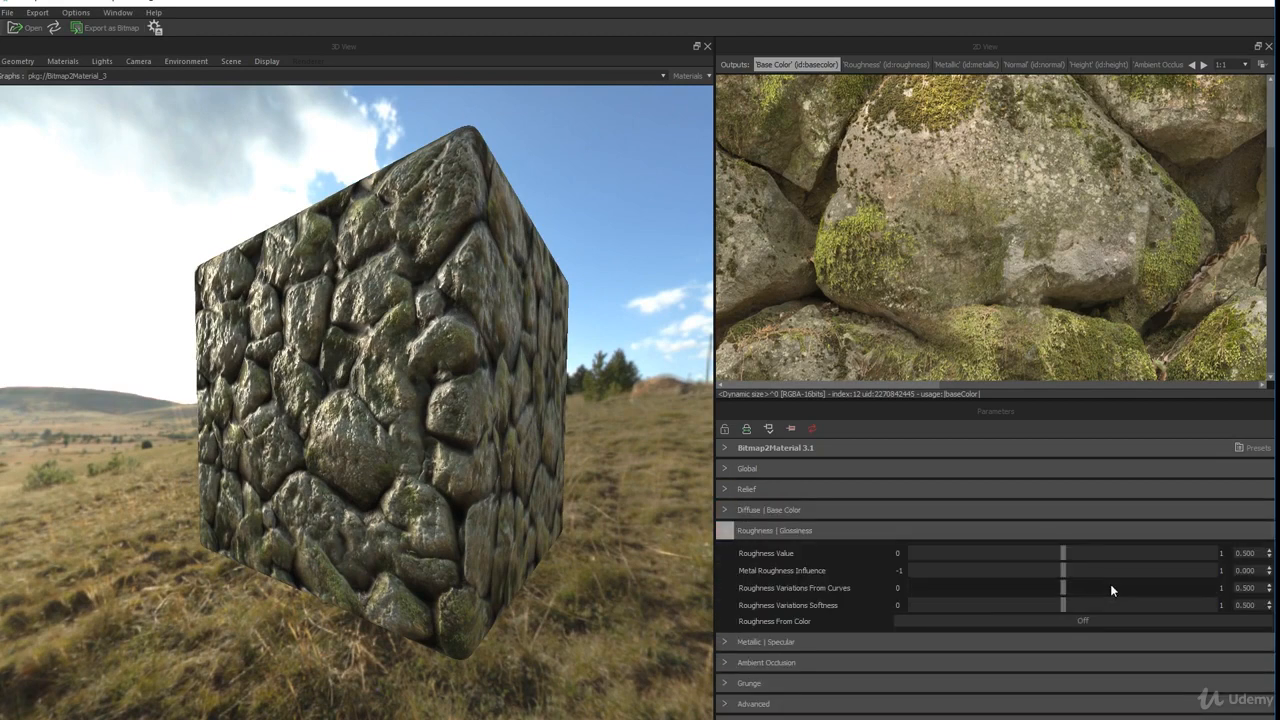
pyautogui.click(1162, 554)
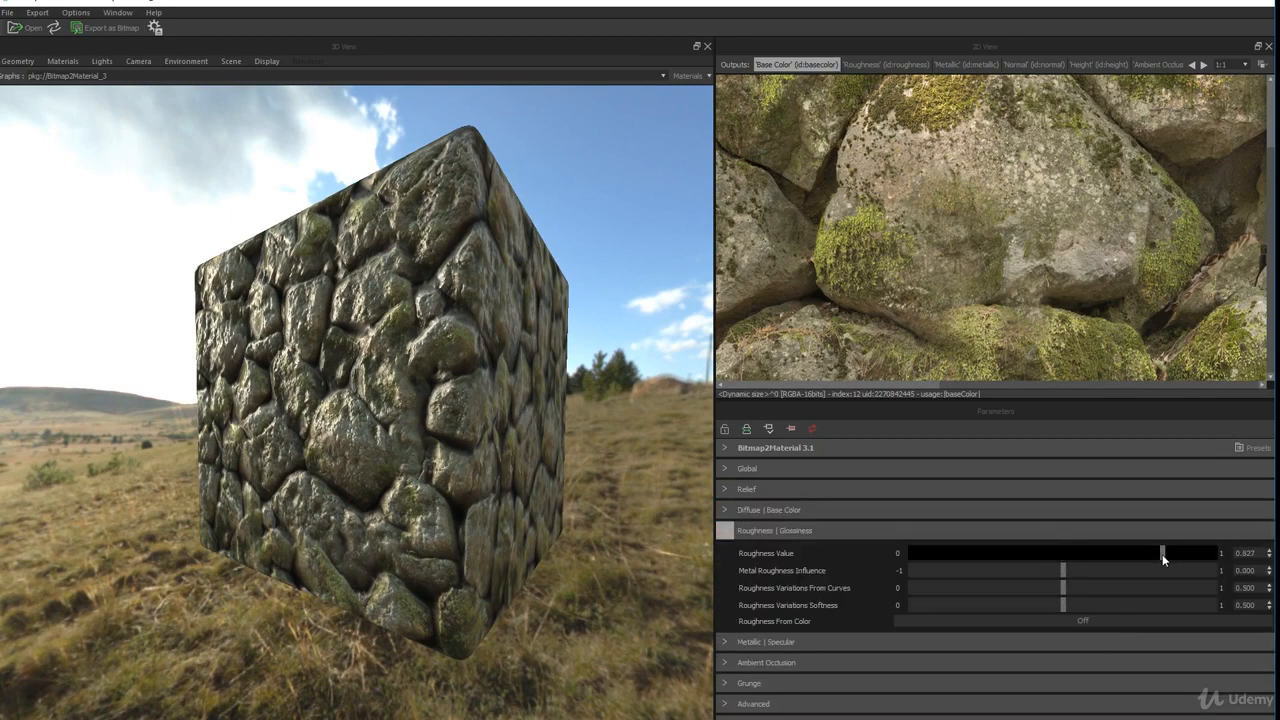
pyautogui.moveTo(571, 523)
pyautogui.mouseDown()
pyautogui.moveTo(549, 528)
pyautogui.moveTo(527, 606)
pyautogui.moveTo(430, 623)
pyautogui.moveTo(422, 652)
pyautogui.moveTo(528, 596)
pyautogui.moveTo(553, 542)
pyautogui.moveTo(547, 517)
pyautogui.mouseUp()
pyautogui.scroll(-3, 347, 506)
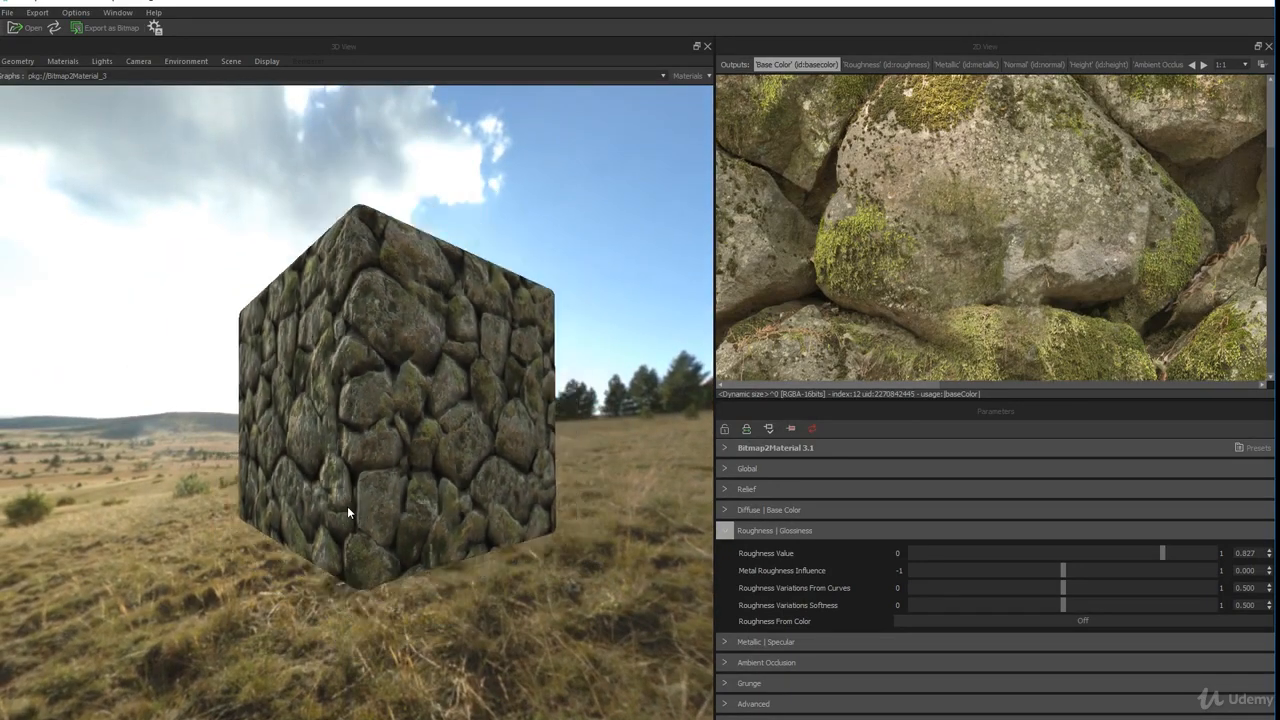
pyautogui.scroll(5, 347, 506)
pyautogui.moveTo(290, 548); pyautogui.dragTo(976, 578)
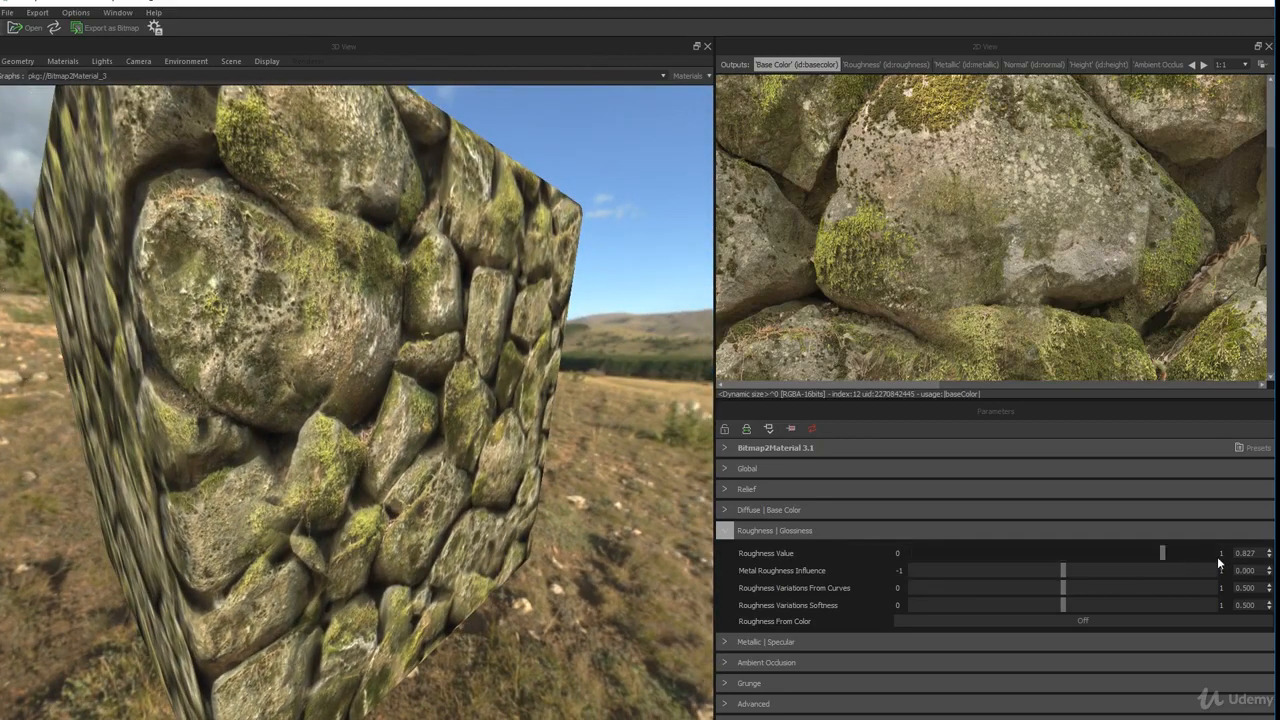
# - Try Roughness Values of 0.774 and 0.606, comparing the stone highlights on the preview cube
pyautogui.moveTo(1163, 559); pyautogui.dragTo(1146, 552)
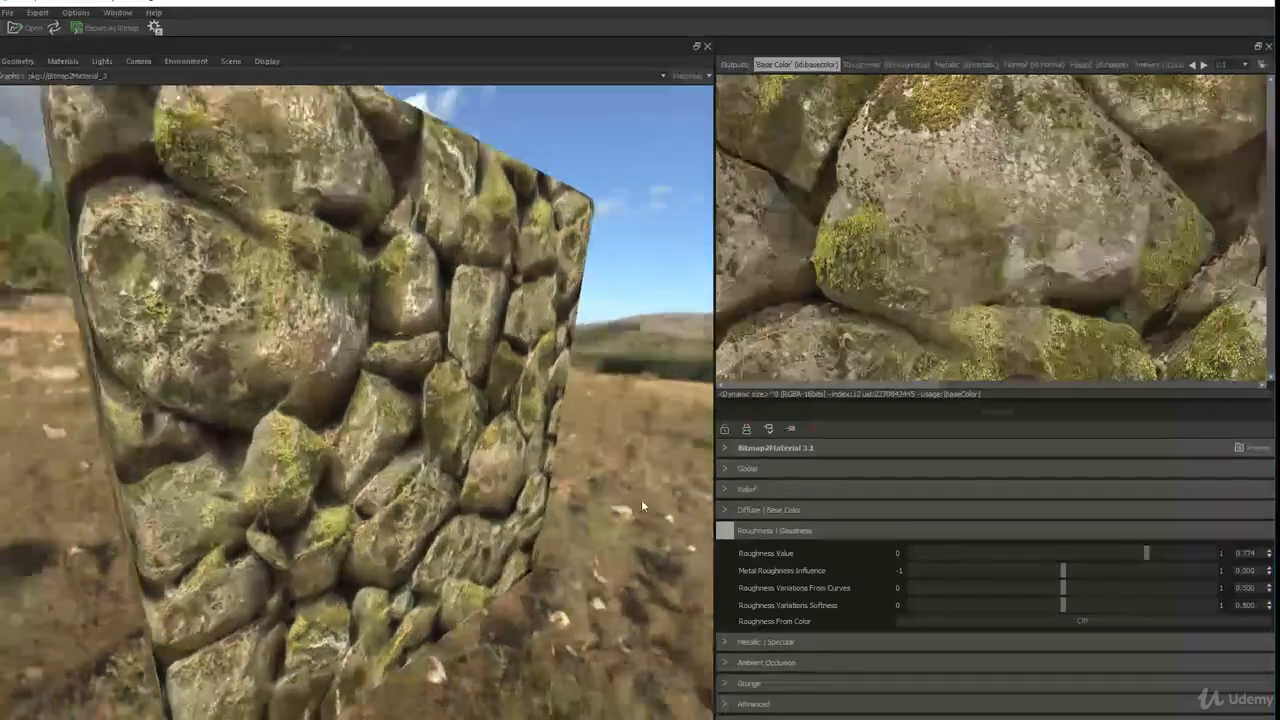
pyautogui.moveTo(641, 499); pyautogui.dragTo(310, 418)
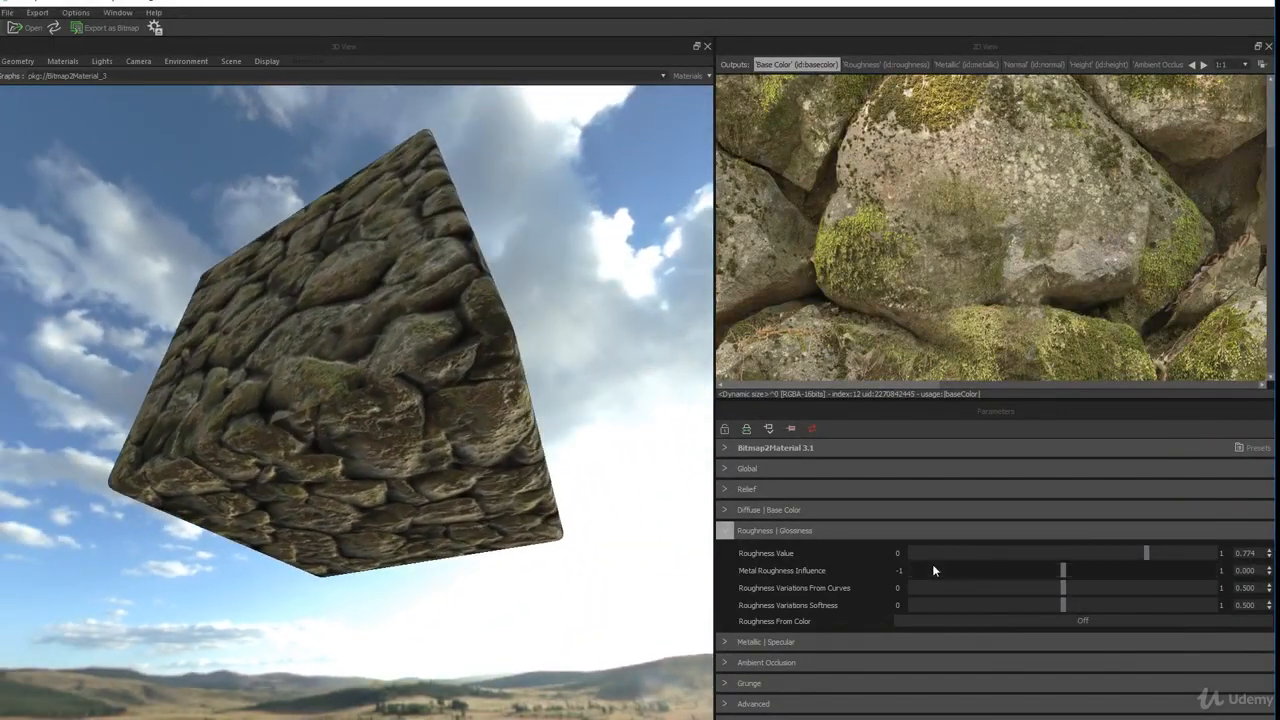
pyautogui.click(1094, 553)
pyautogui.moveTo(700, 515); pyautogui.dragTo(676, 566)
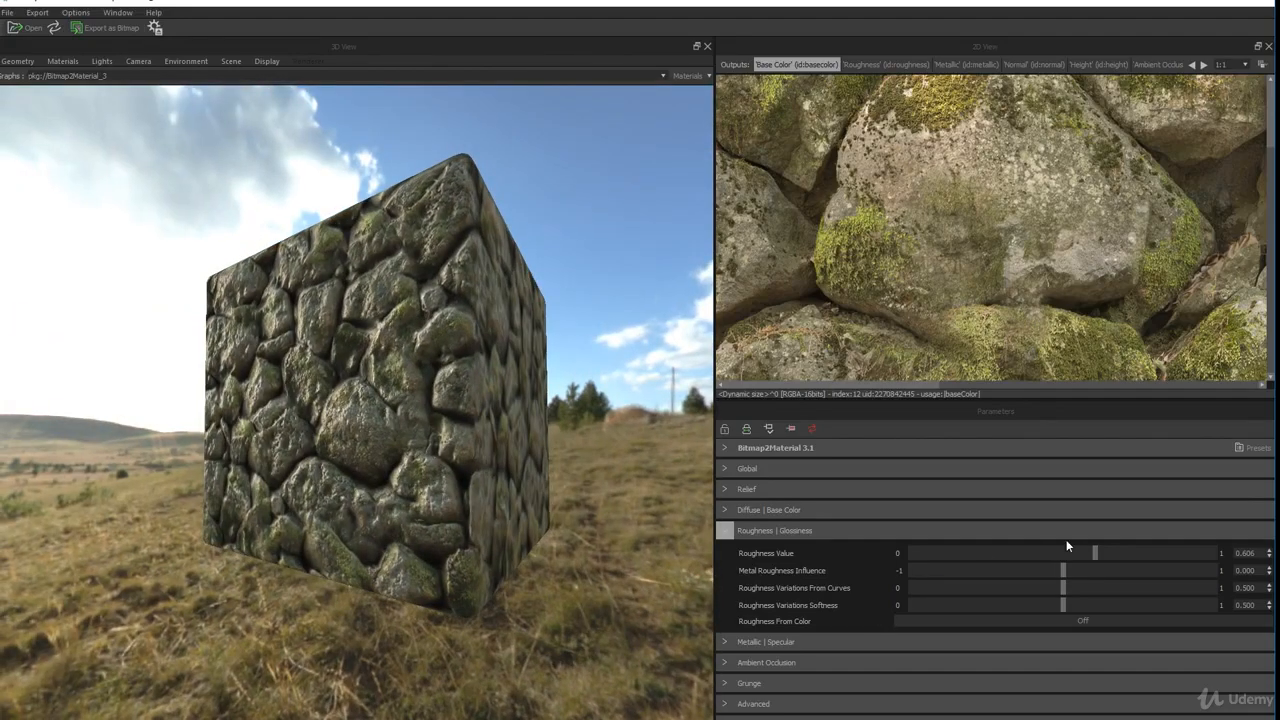
# - Set the Roughness Value to 0.772 and check the stone surface on the preview cube
pyautogui.click(1110, 553)
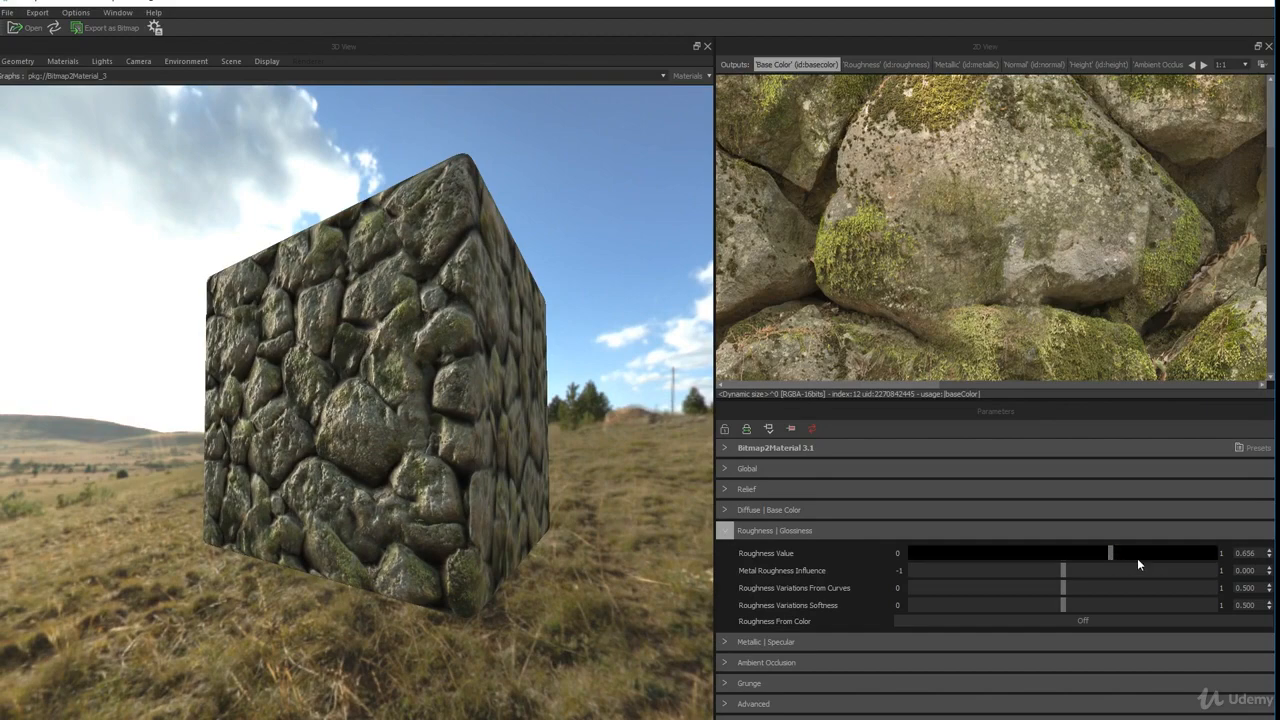
pyautogui.moveTo(1147, 552); pyautogui.dragTo(1146, 552)
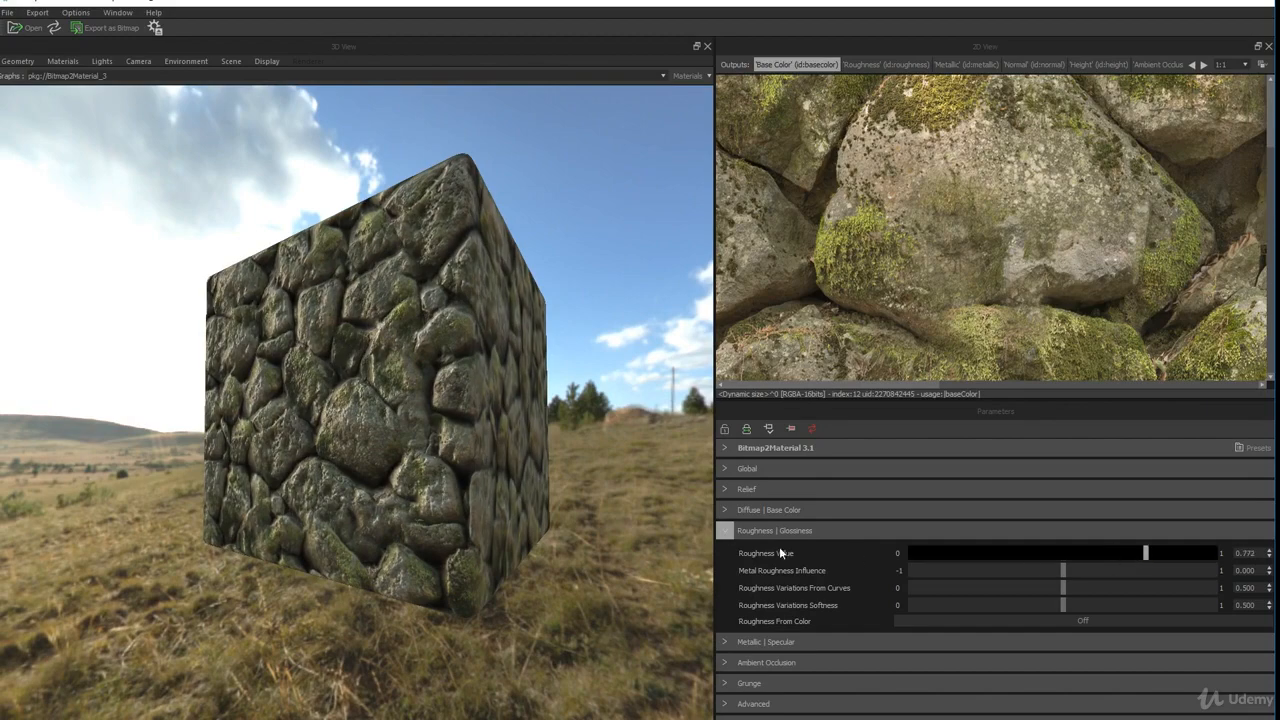
pyautogui.moveTo(606, 535); pyautogui.dragTo(547, 562)
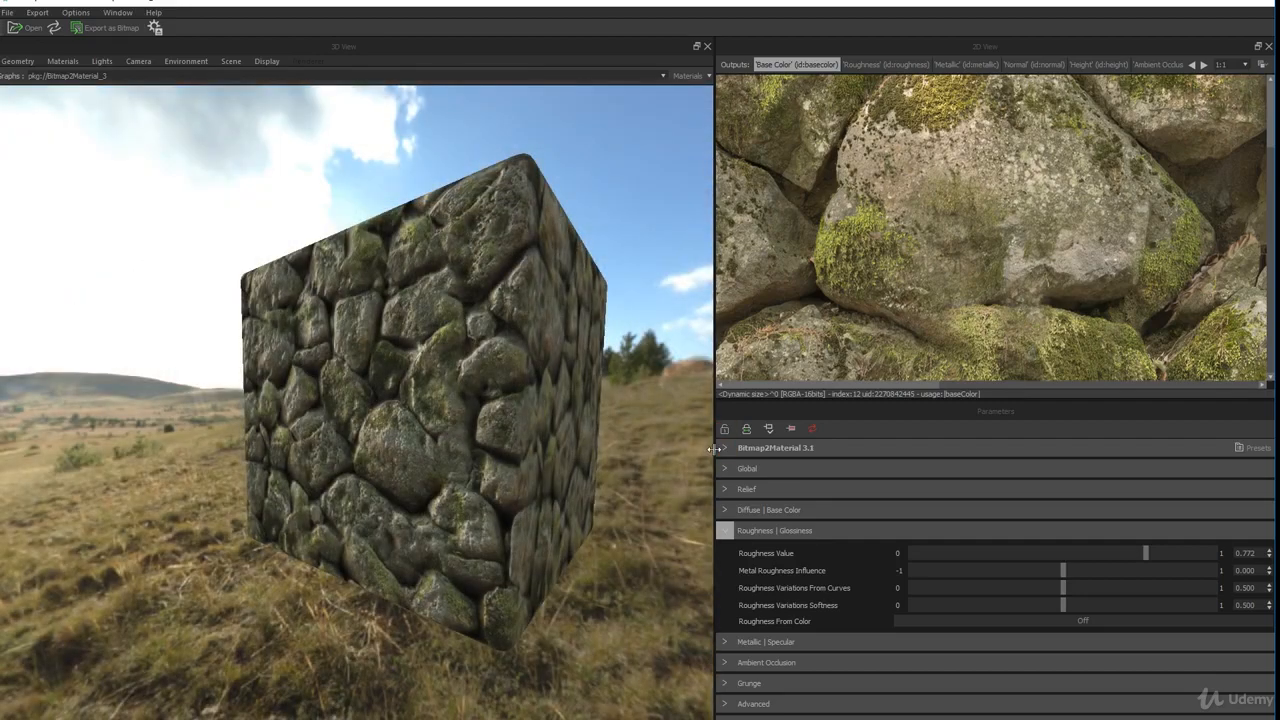
pyautogui.click(725, 531)
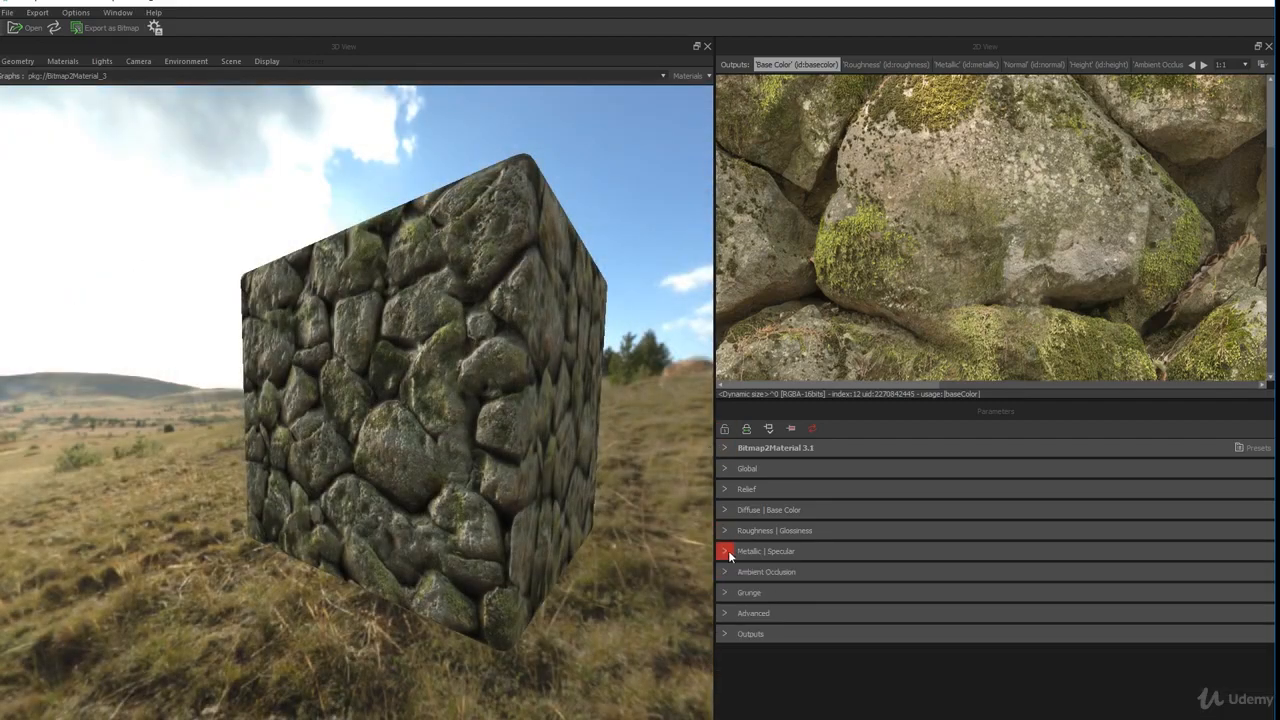
# - Review the Metallic | Specular and Outputs settings and examine the stone material on all sides of the preview cube
pyautogui.click(726, 551)
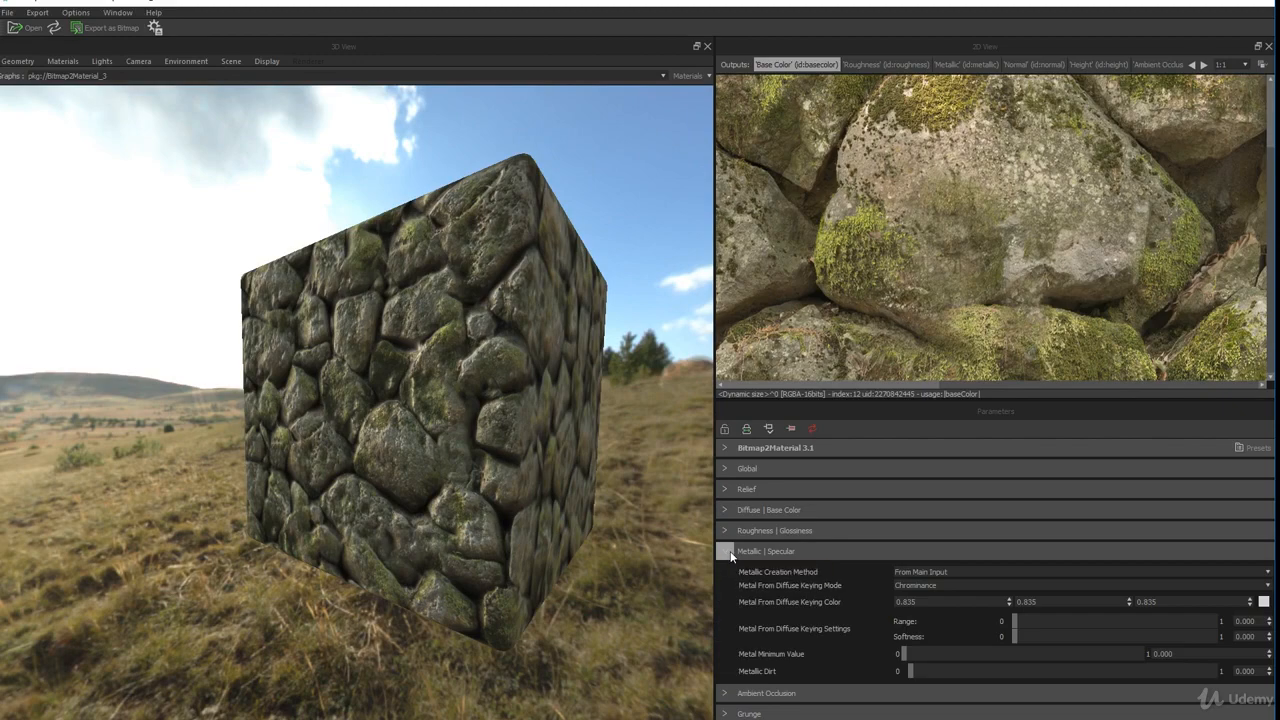
pyautogui.click(726, 551)
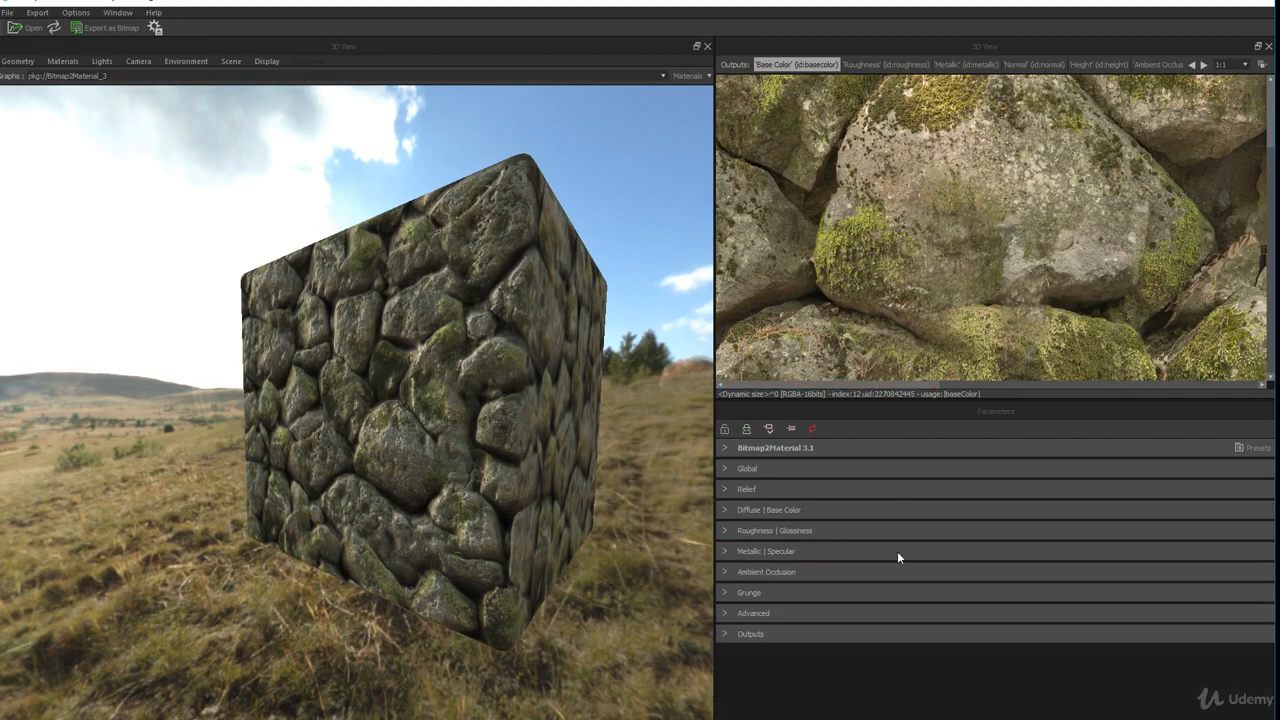
pyautogui.moveTo(565, 445); pyautogui.dragTo(532, 503)
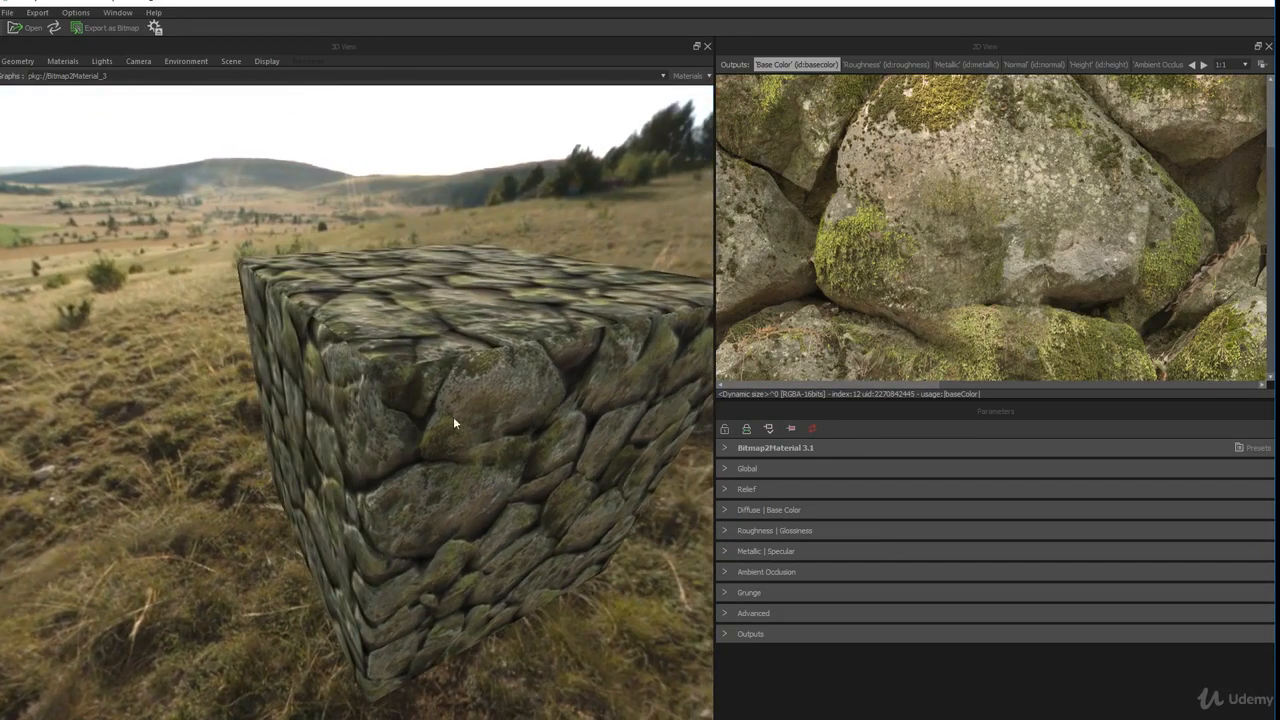
pyautogui.scroll(5, 454, 390)
pyautogui.scroll(-9, 455, 392)
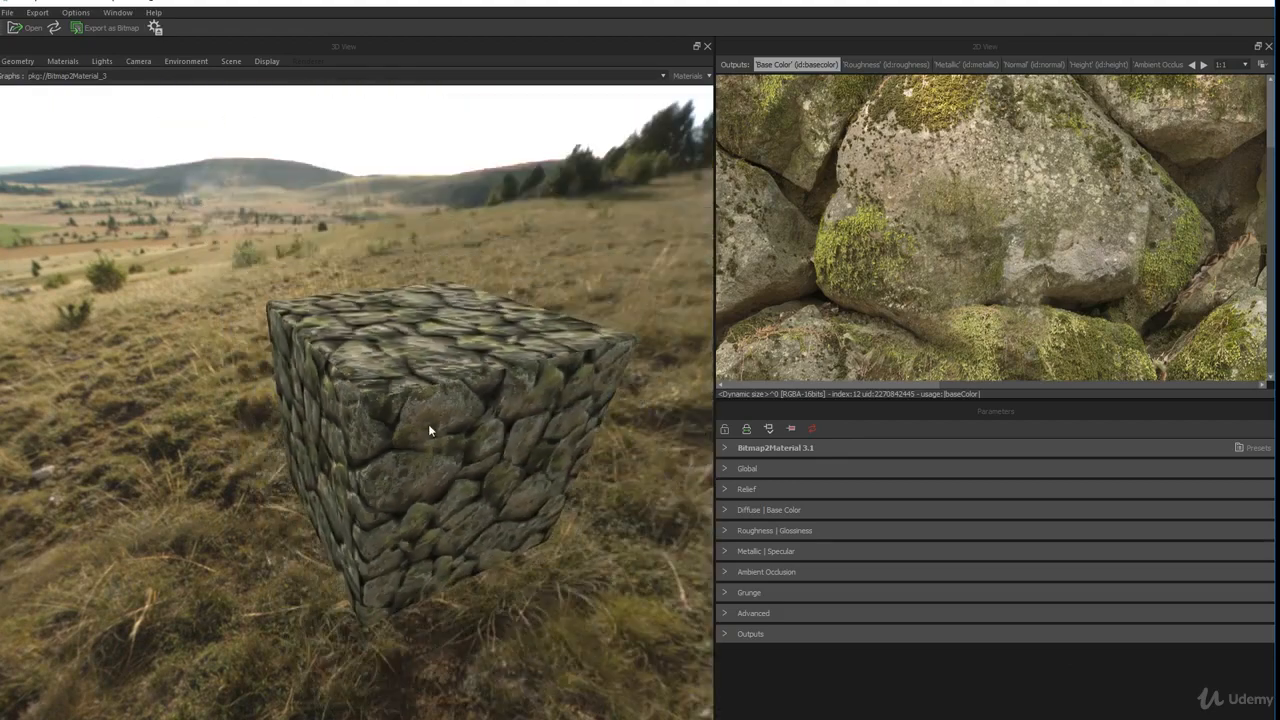
pyautogui.moveTo(428, 424); pyautogui.dragTo(450, 407)
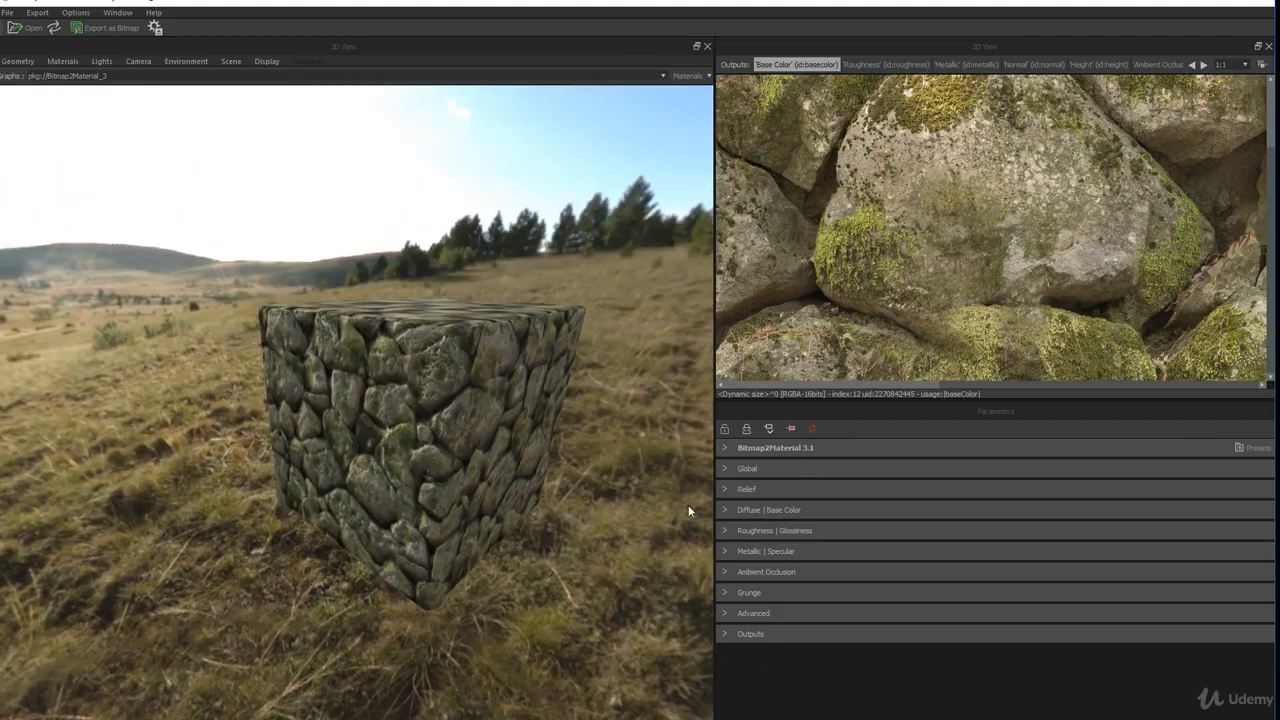
pyautogui.click(727, 637)
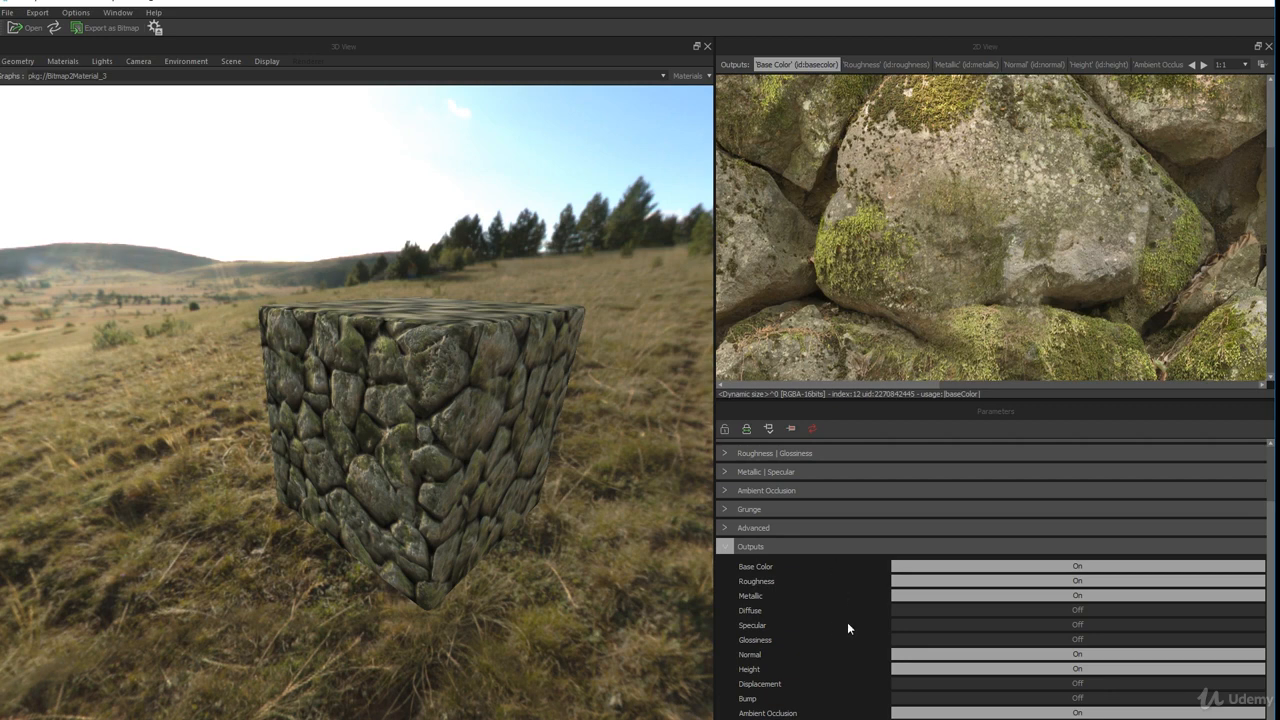
pyautogui.click(732, 549)
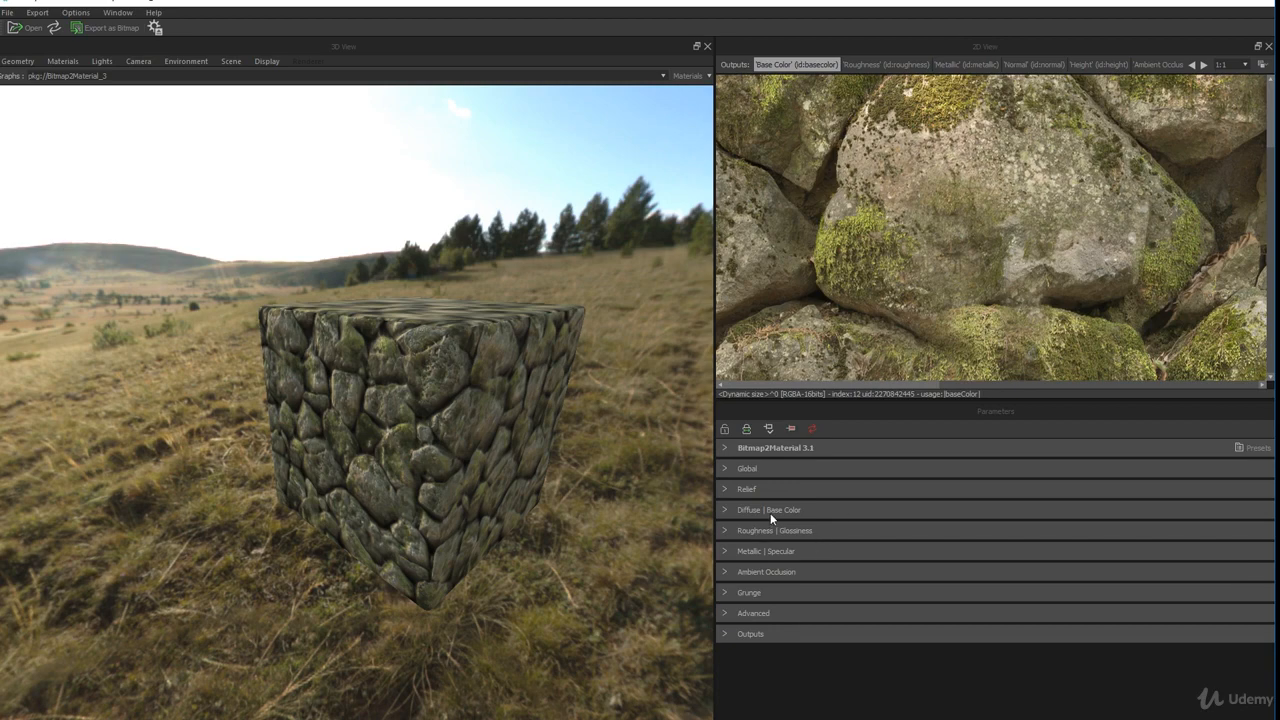
pyautogui.moveTo(470, 405); pyautogui.dragTo(216, 188)
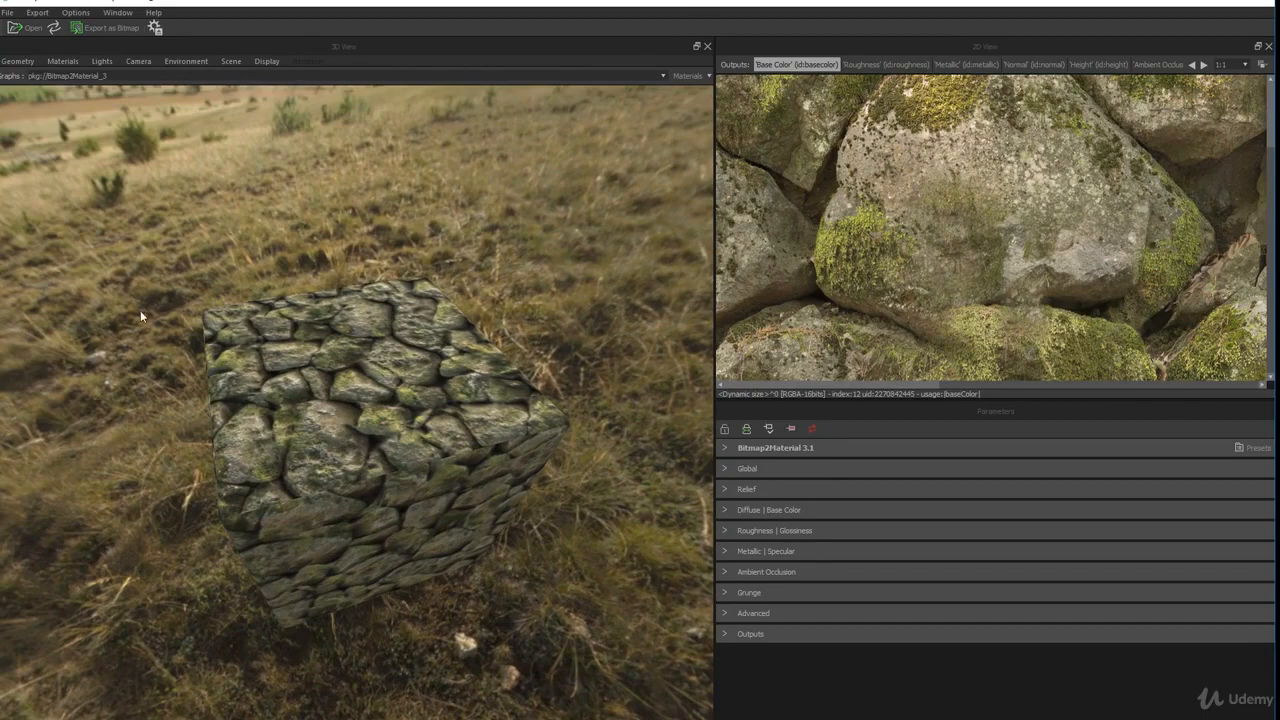
# - Set up a bitmap export with only the Base Color, Roughness, Metallic, Normal, Height and Ambient Occlusion outputs selected
pyautogui.click(95, 30)
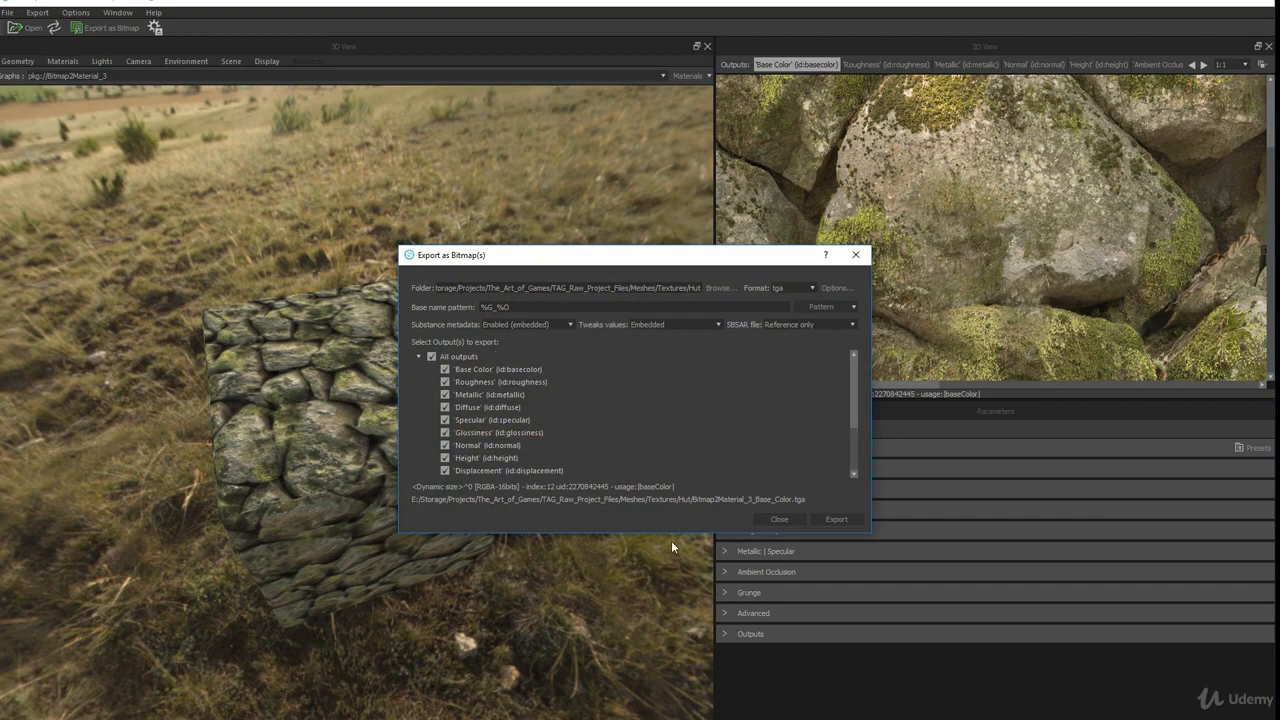
pyautogui.moveTo(678, 533); pyautogui.dragTo(719, 713)
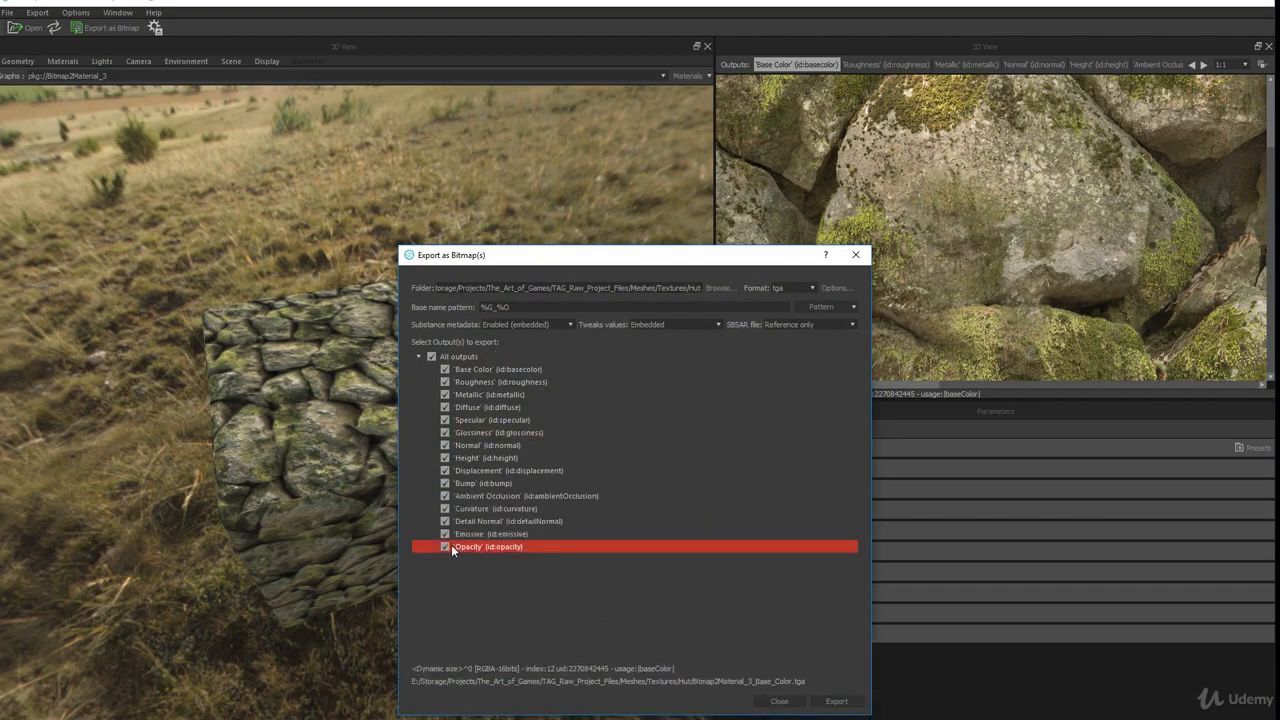
pyautogui.click(445, 547)
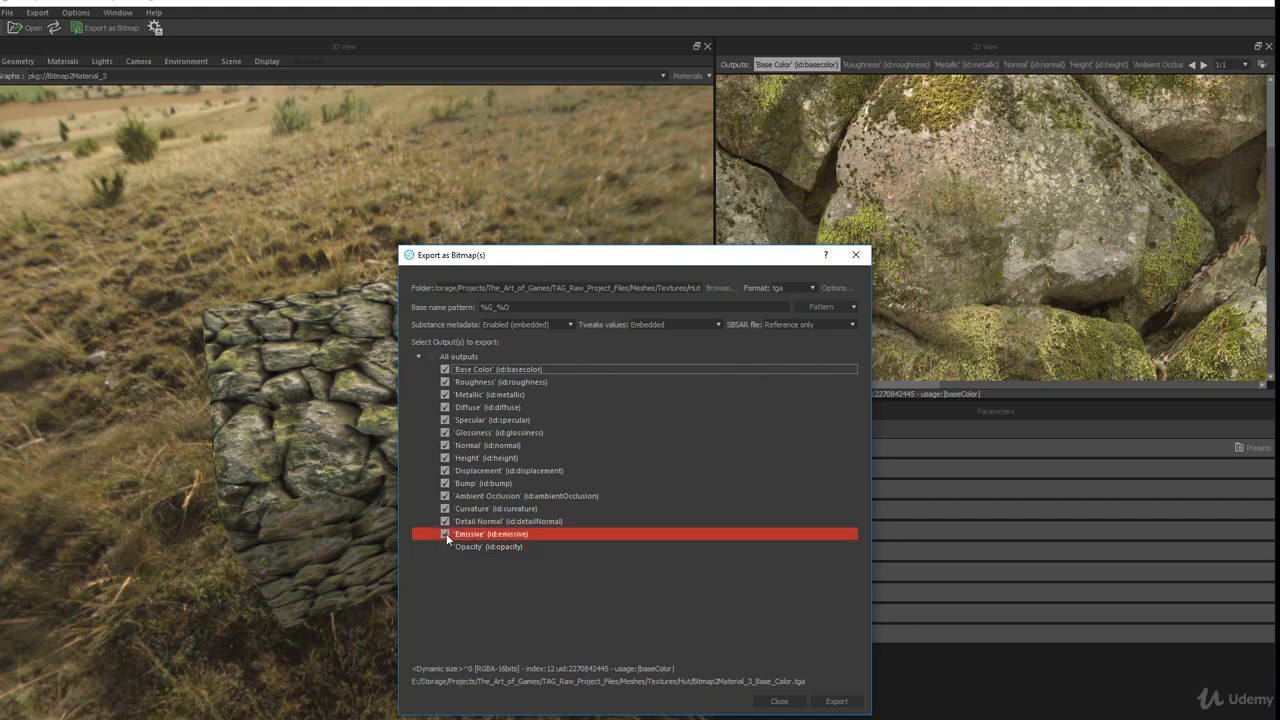
pyautogui.click(446, 533)
pyautogui.click(446, 521)
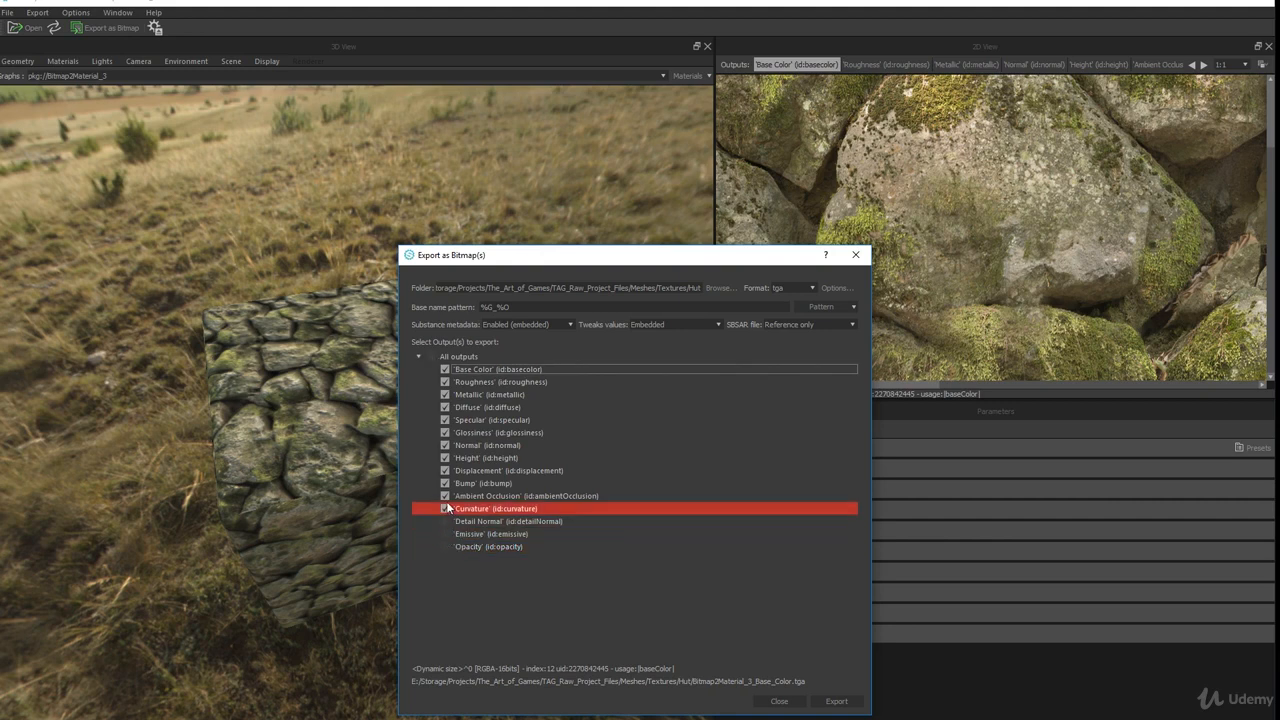
pyautogui.click(446, 508)
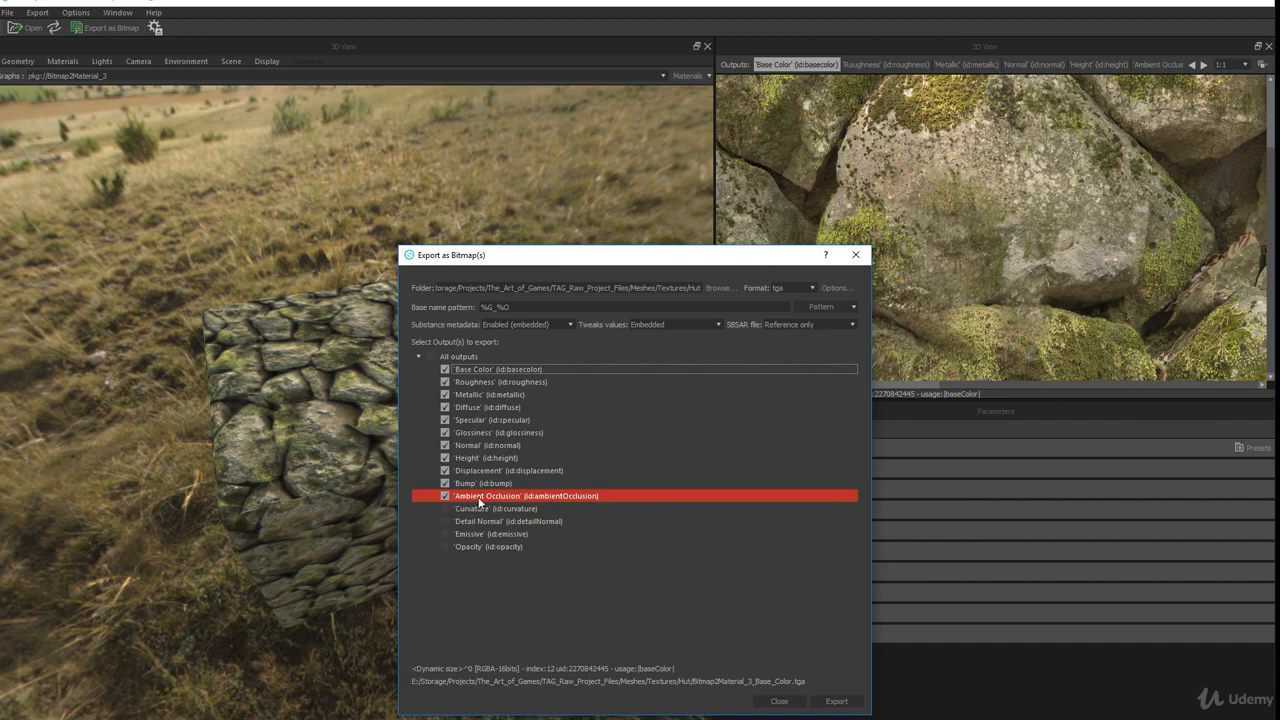
pyautogui.click(446, 483)
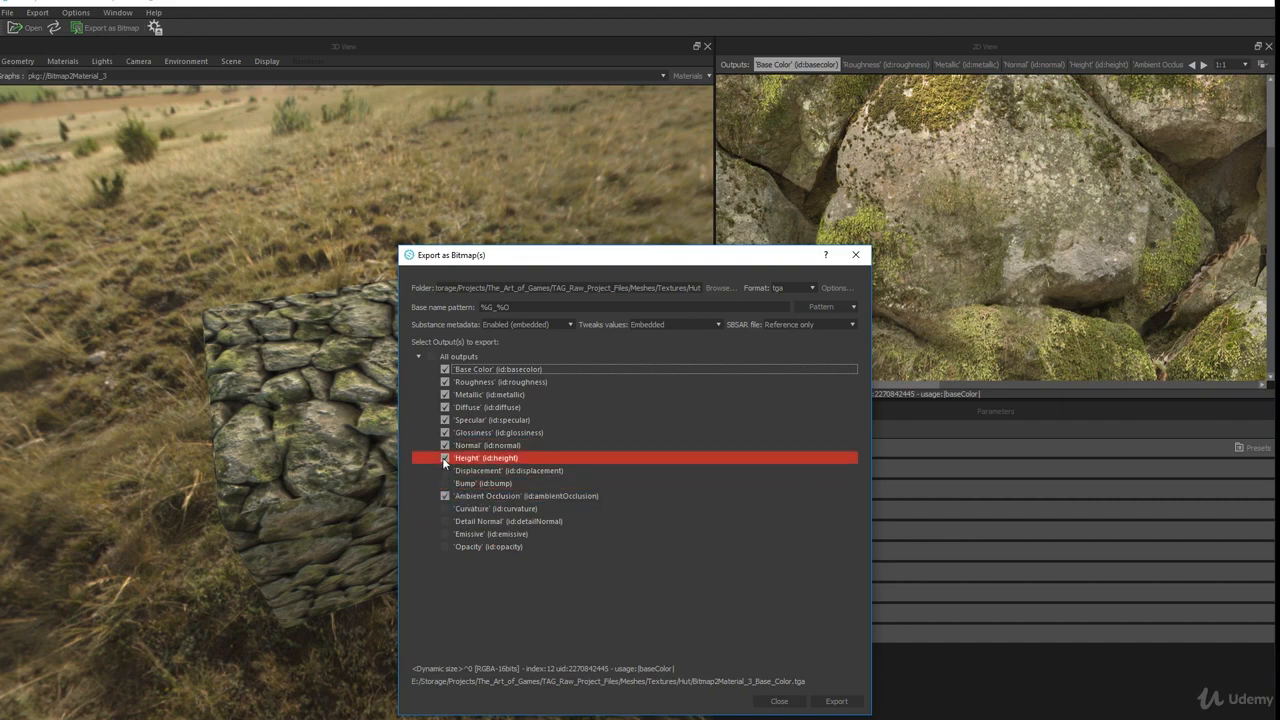
pyautogui.click(445, 432)
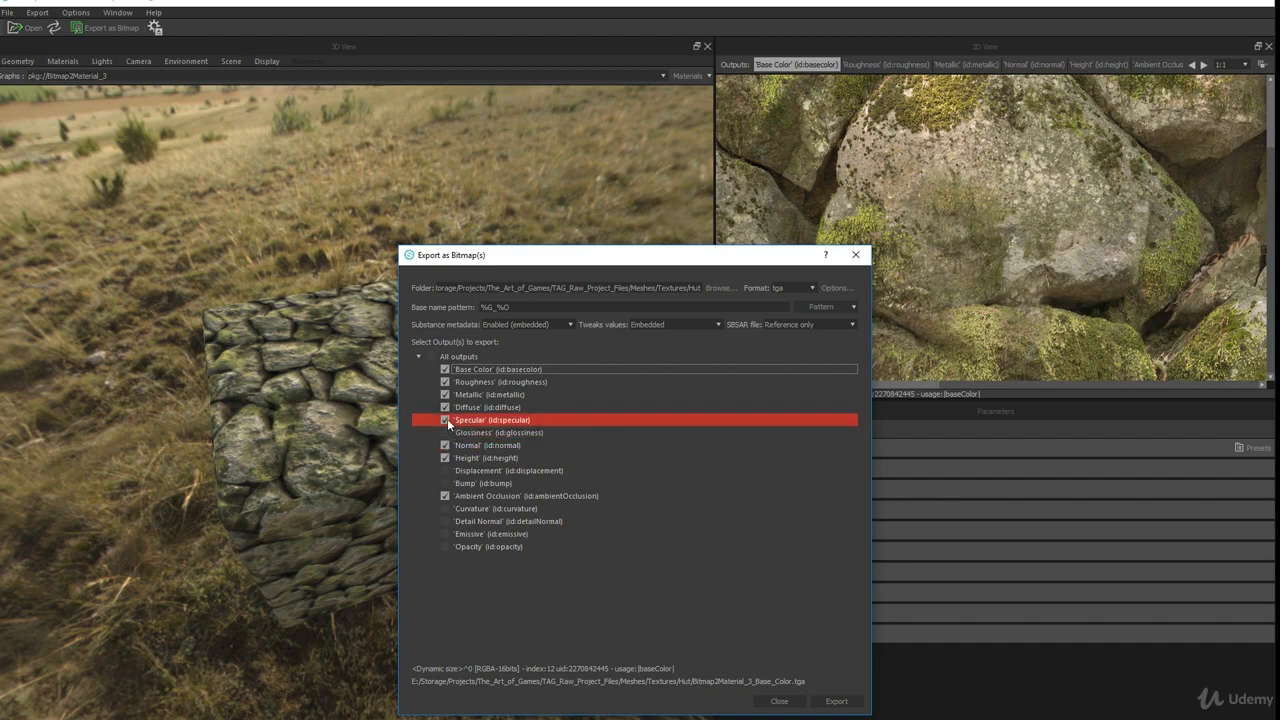
pyautogui.click(445, 420)
pyautogui.click(445, 407)
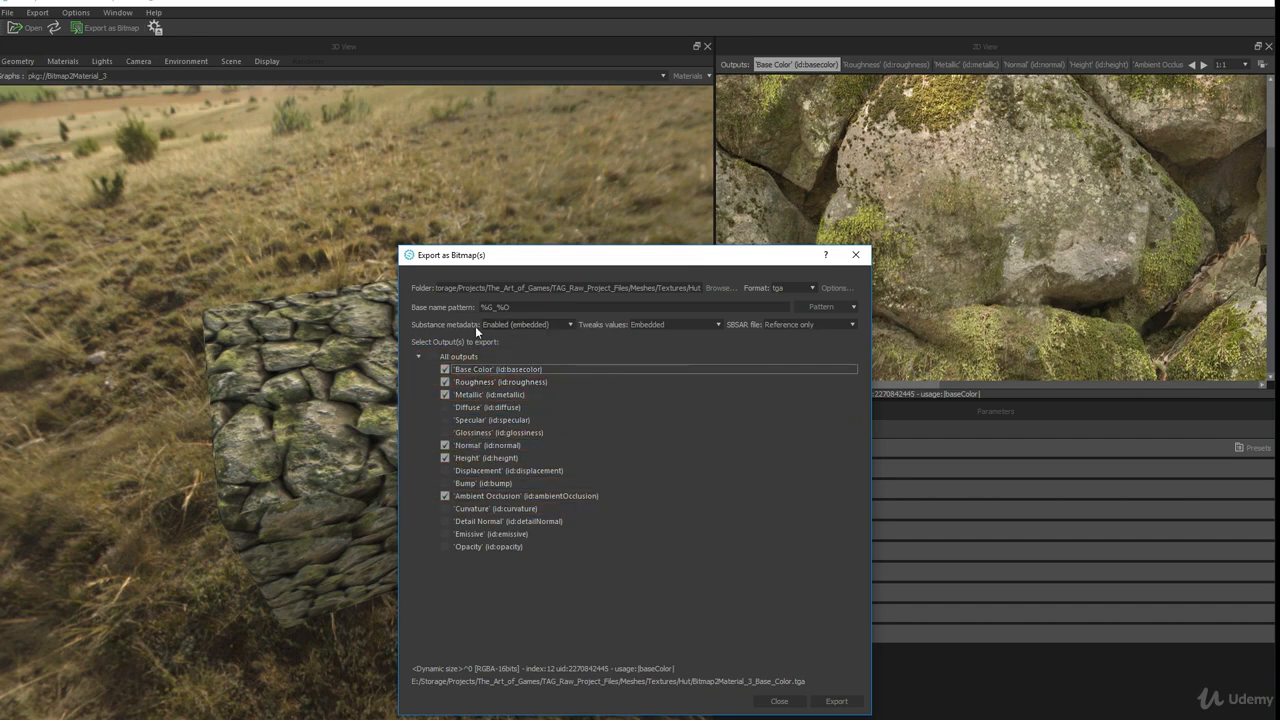
# - Set the export's base name pattern to Hut_Chimney_%L
pyautogui.click(535, 308)
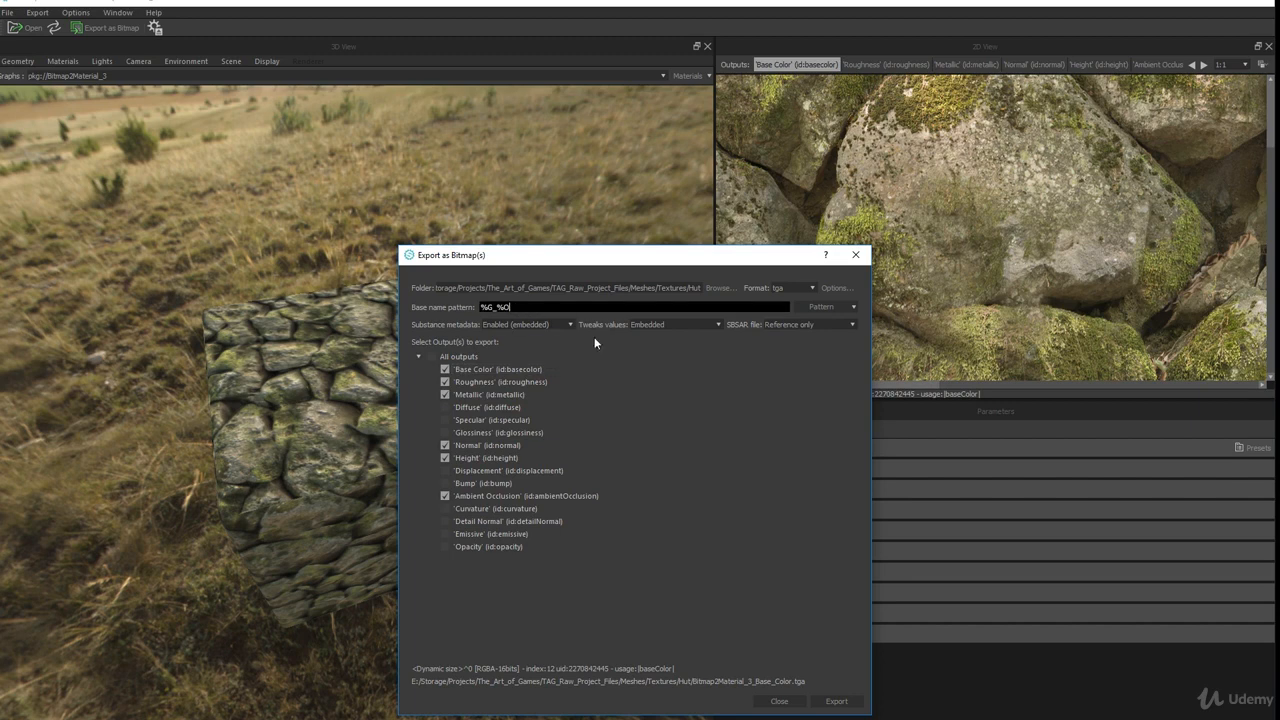
pyautogui.moveTo(530, 308); pyautogui.dragTo(386, 284)
pyautogui.press('BackSpace')
pyautogui.write('Hut_Chimney_%L')
# - Choose the Hut folder under TAG_Raw_Project_Files/Meshes/Textures as the output directory for the bitmap export
pyautogui.click(723, 292)
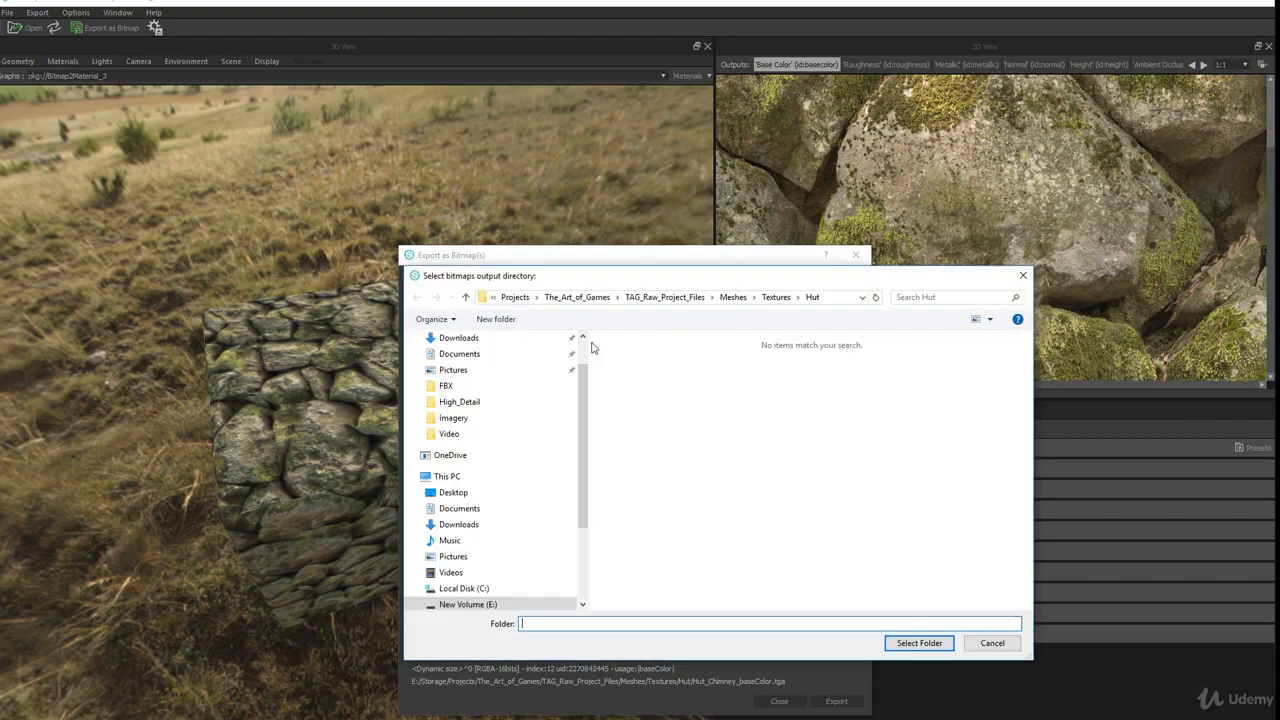
pyautogui.click(742, 303)
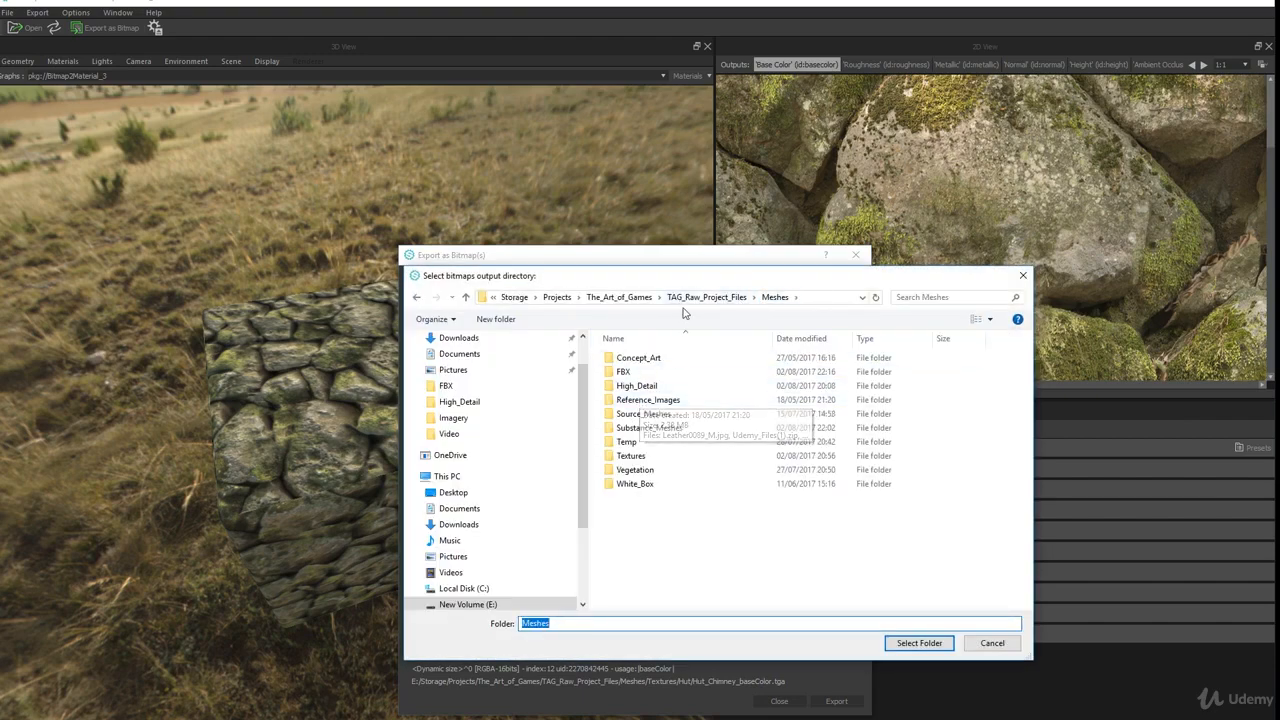
pyautogui.click(718, 298)
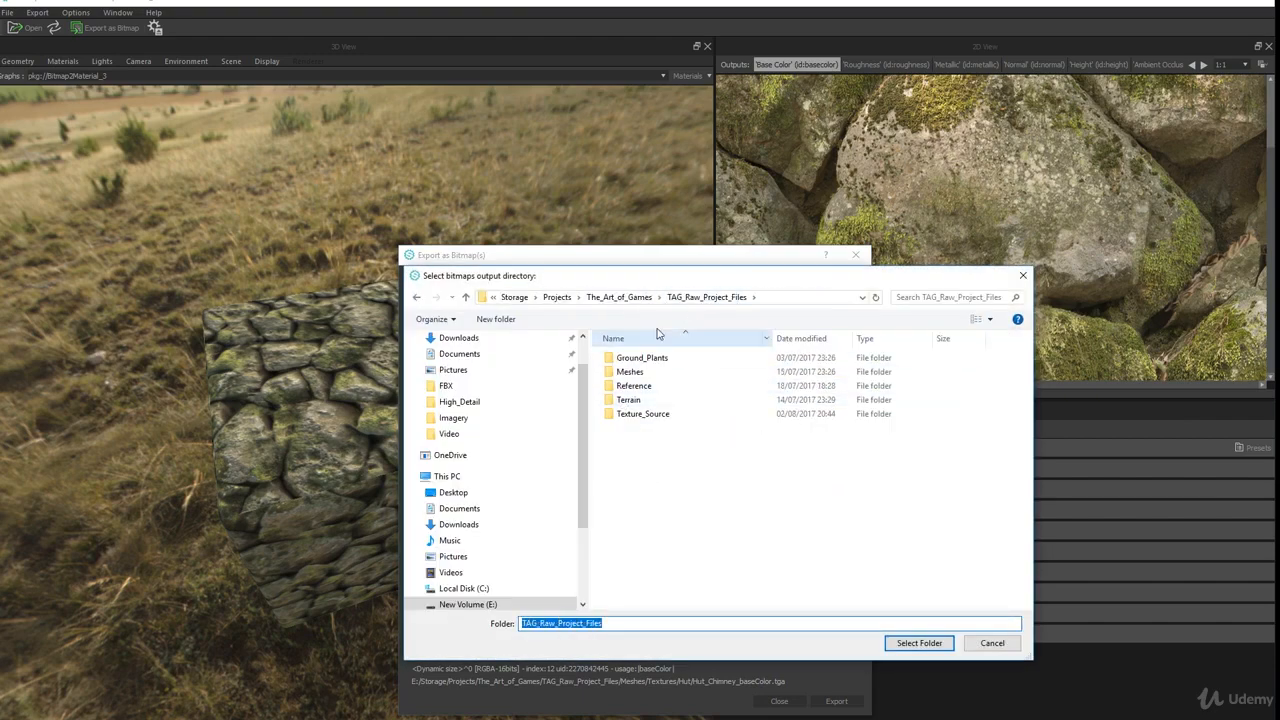
pyautogui.click(630, 298)
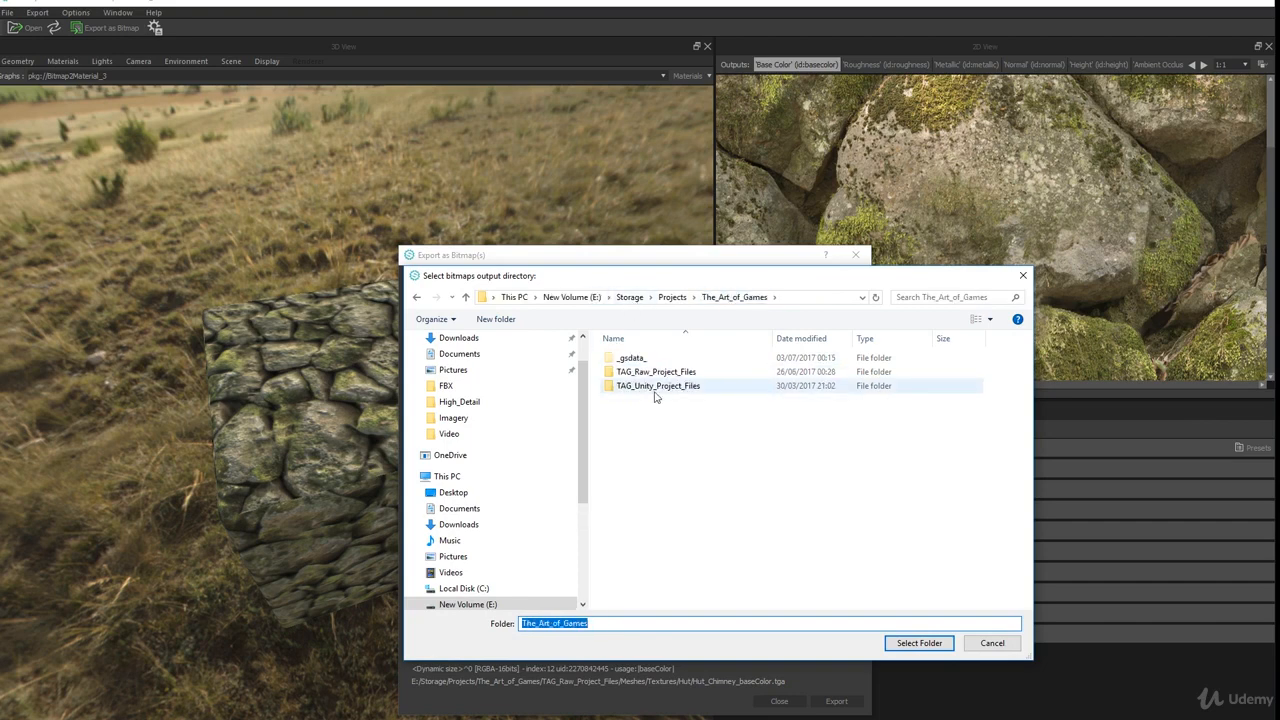
pyautogui.doubleClick(645, 373)
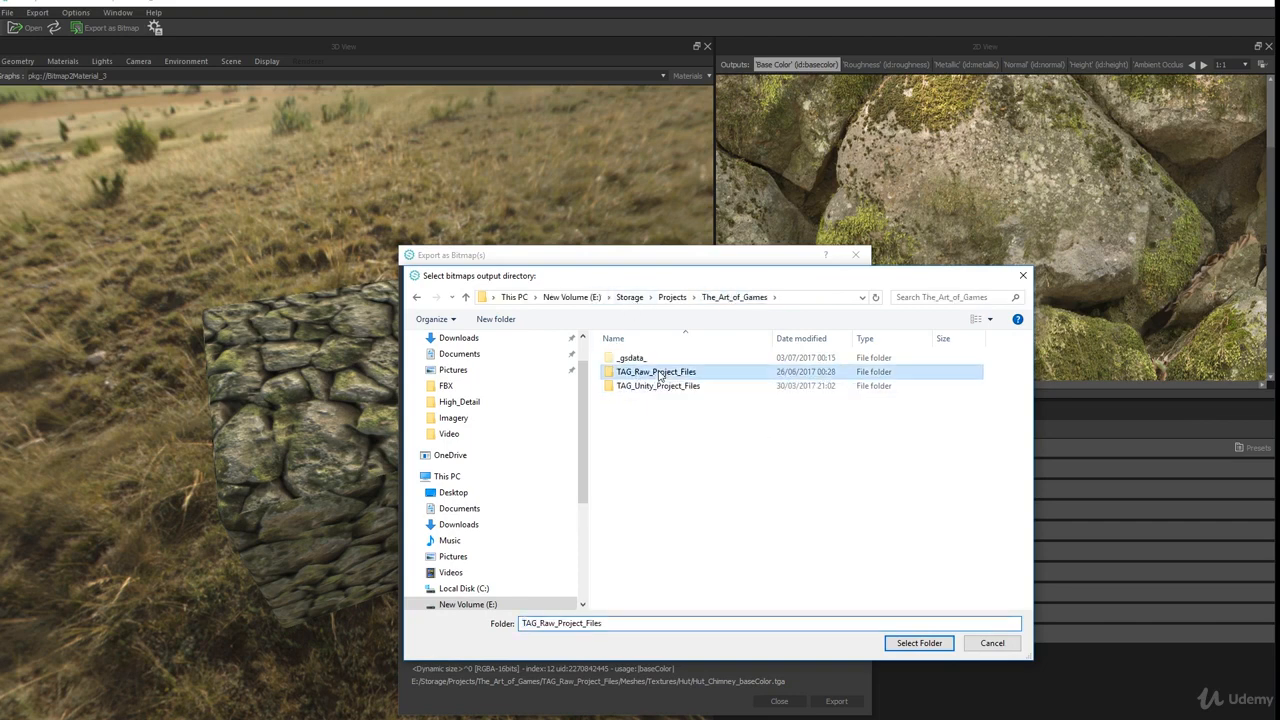
pyautogui.doubleClick(640, 373)
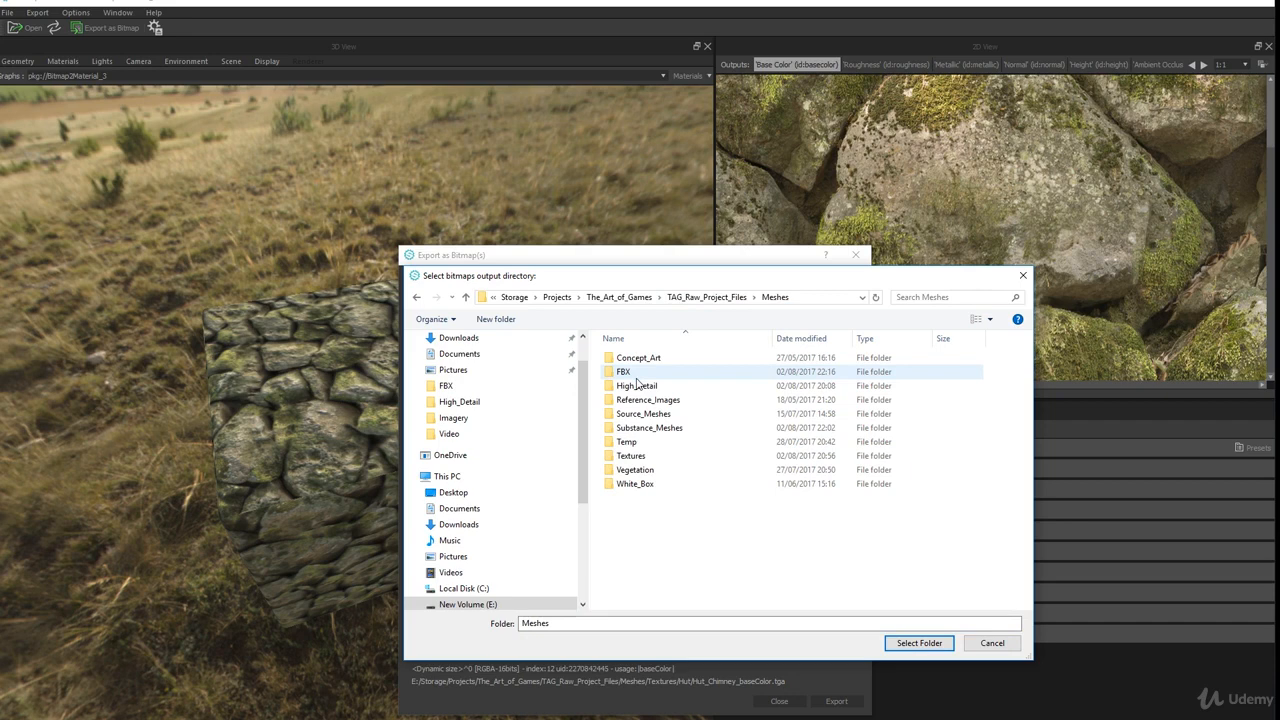
pyautogui.doubleClick(638, 456)
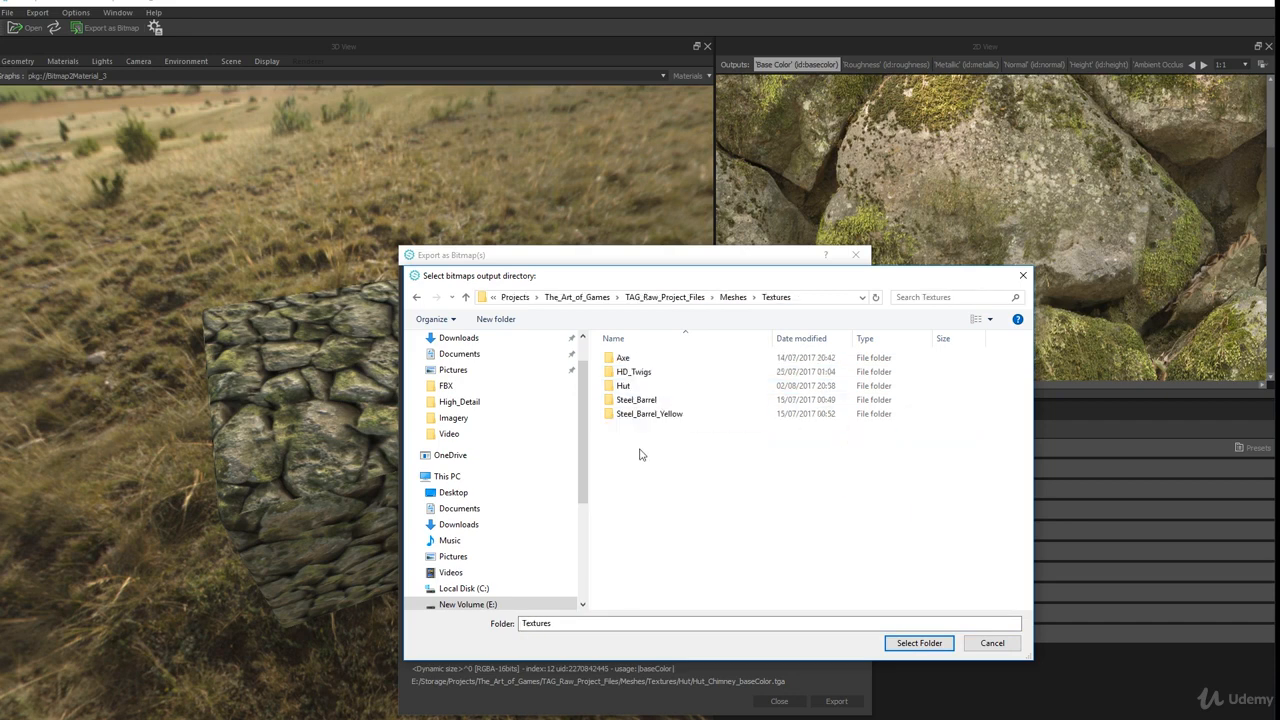
pyautogui.doubleClick(616, 388)
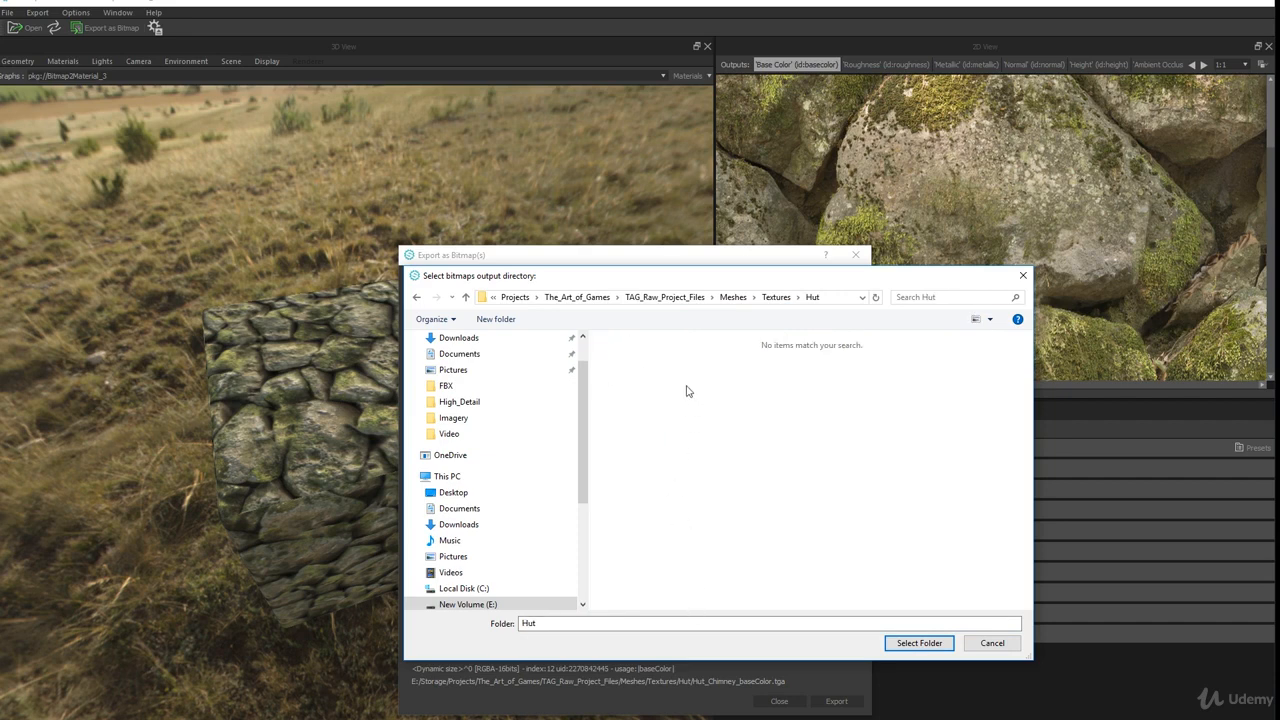
pyautogui.click(776, 297)
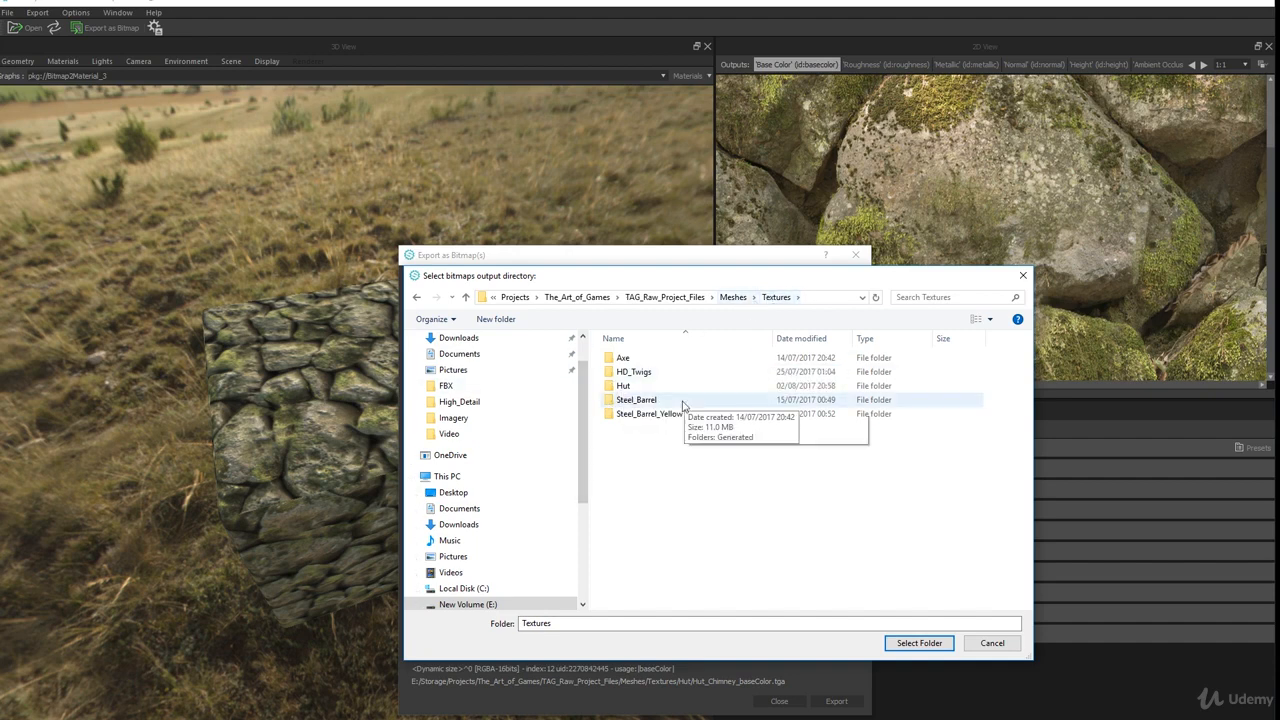
pyautogui.doubleClick(624, 387)
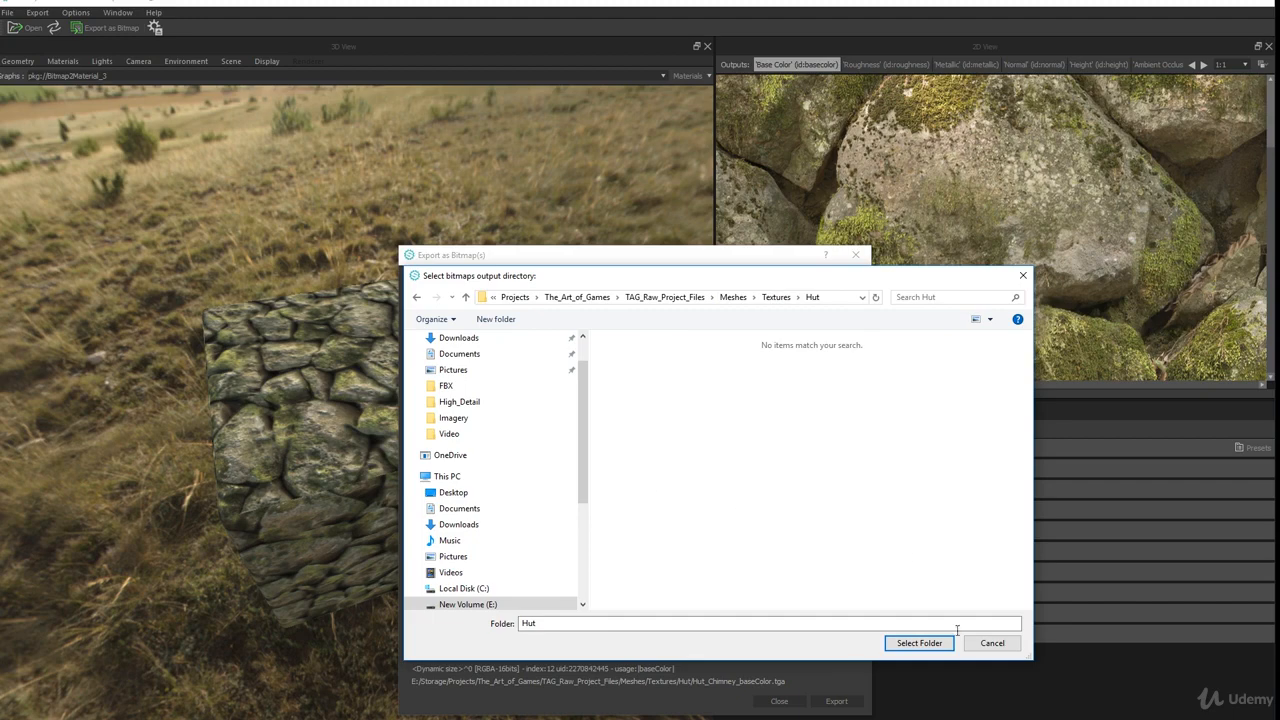
pyautogui.click(925, 643)
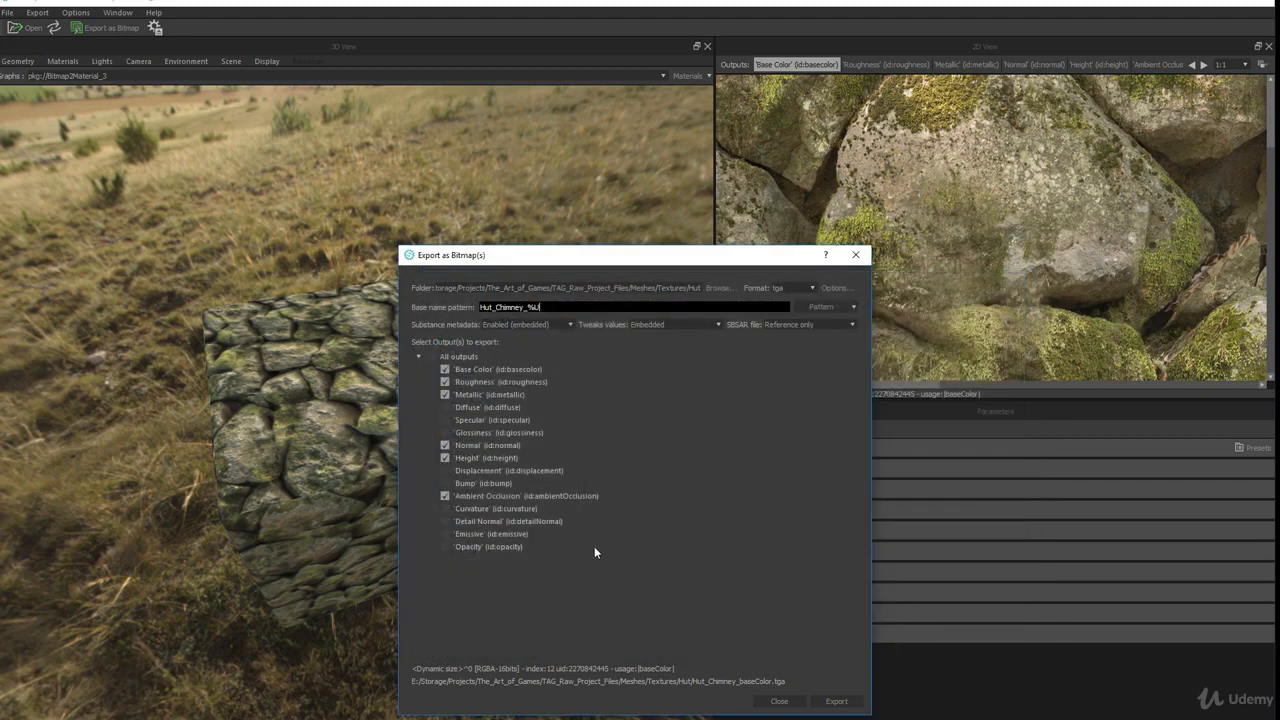
# - Finish exporting the selected Hut_Chimney maps, check the stone material on the preview cube, and close the export dialog
pyautogui.moveTo(752, 256); pyautogui.dragTo(720, 138)
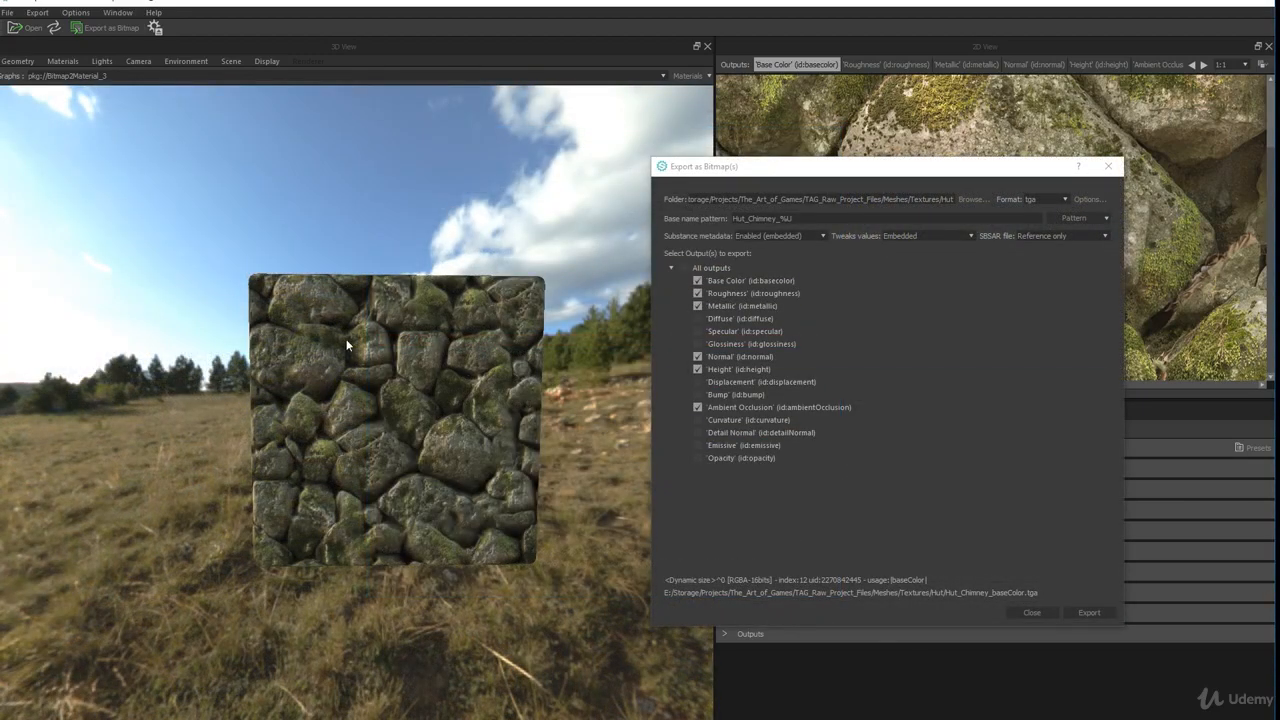
pyautogui.moveTo(476, 403); pyautogui.dragTo(534, 434)
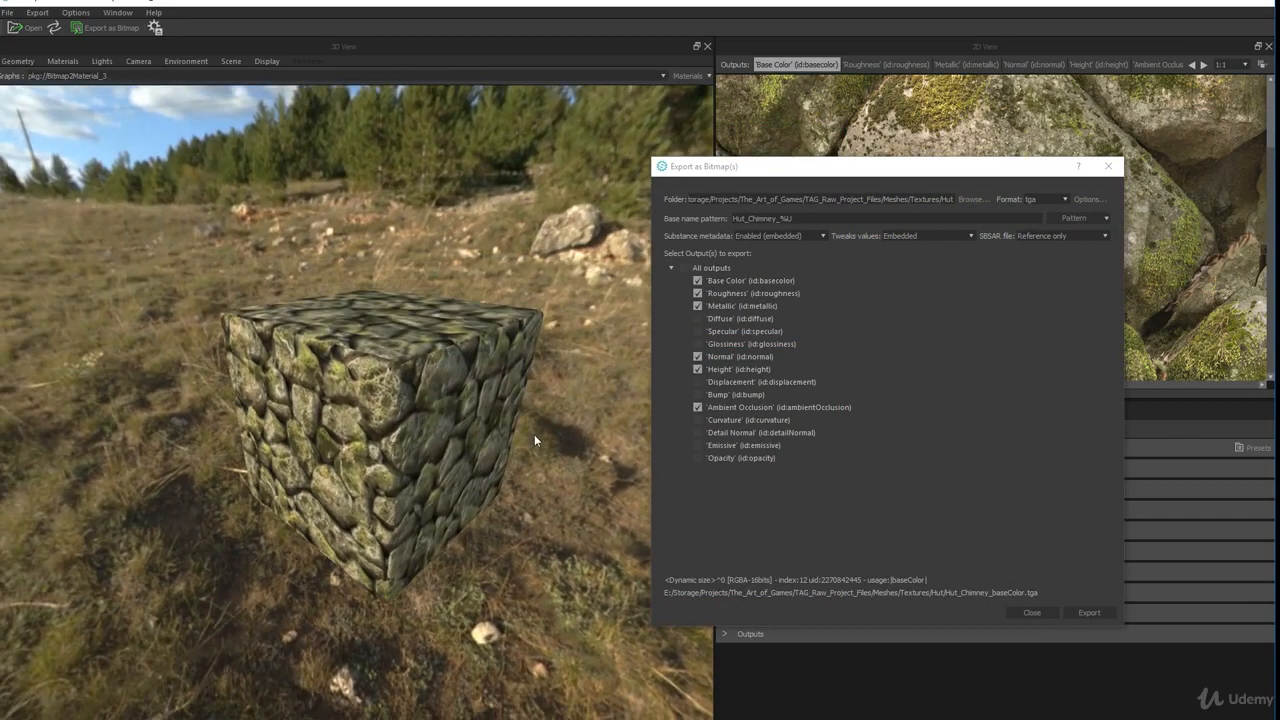
pyautogui.click(1109, 167)
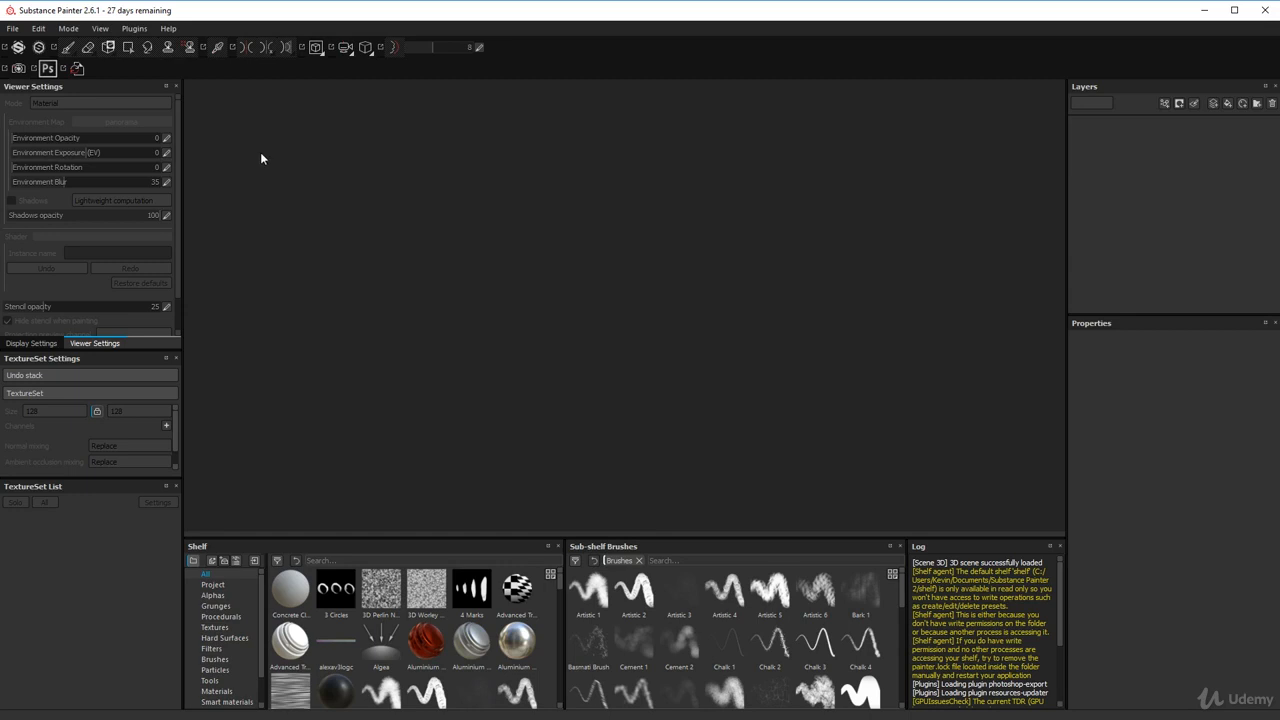
# - In Substance Painter, start a new project and select Main_Hut.FBX from the FBX folder as its mesh
pyautogui.click(13, 28)
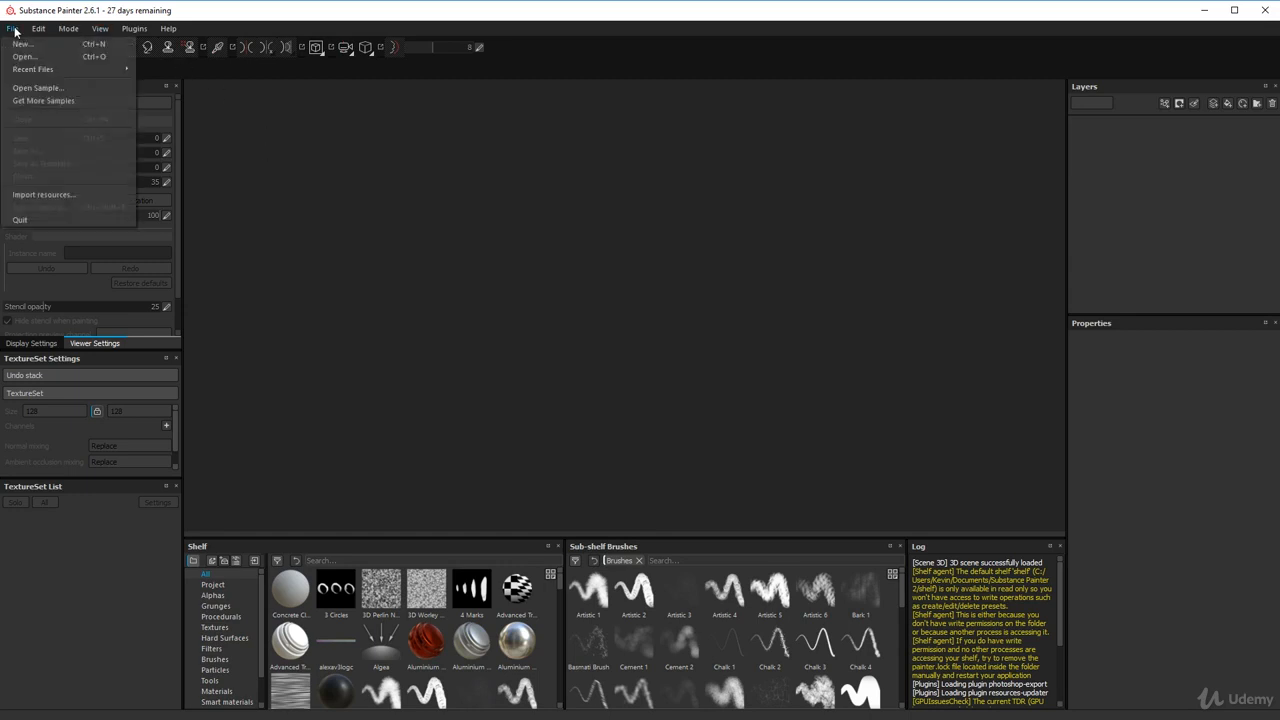
pyautogui.click(21, 45)
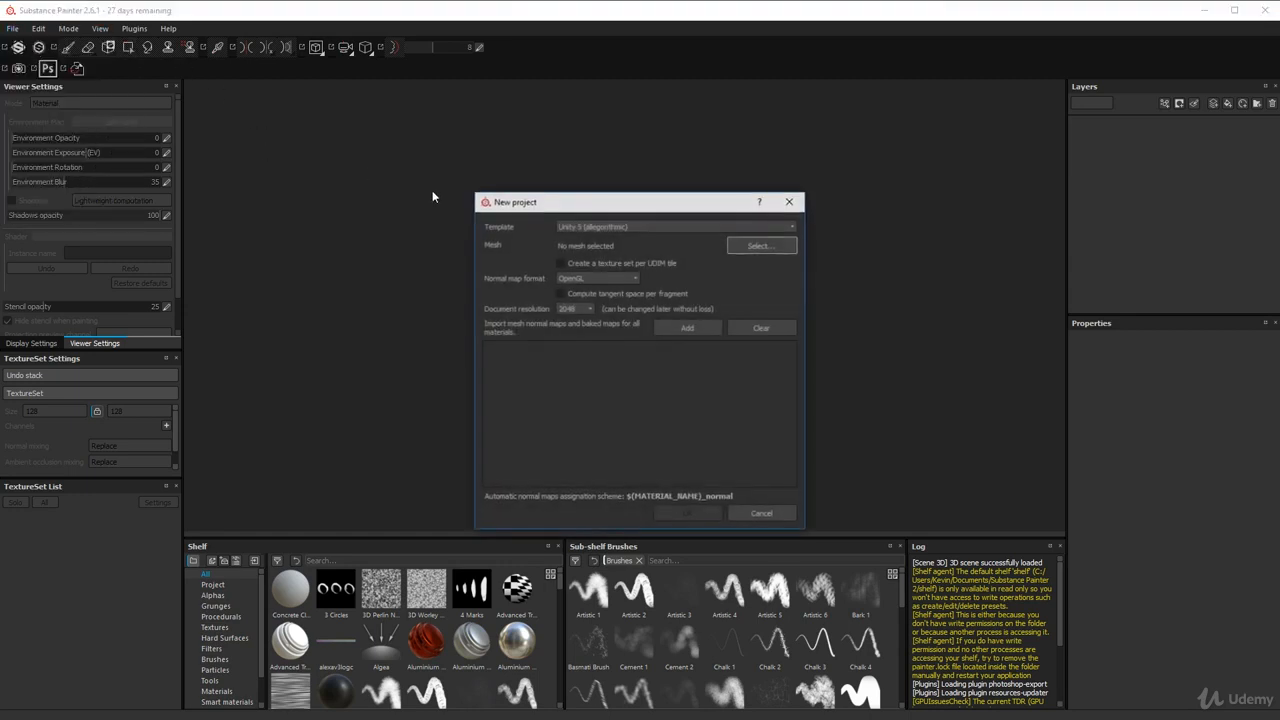
pyautogui.click(756, 247)
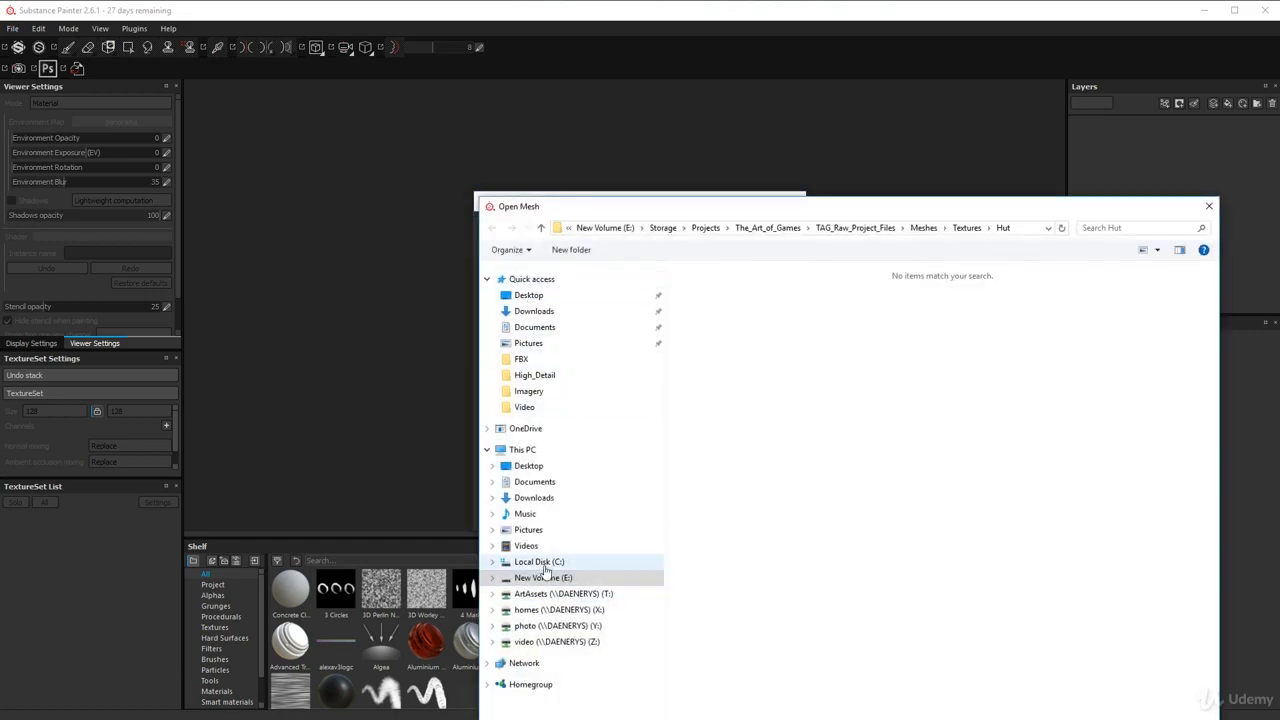
pyautogui.click(530, 359)
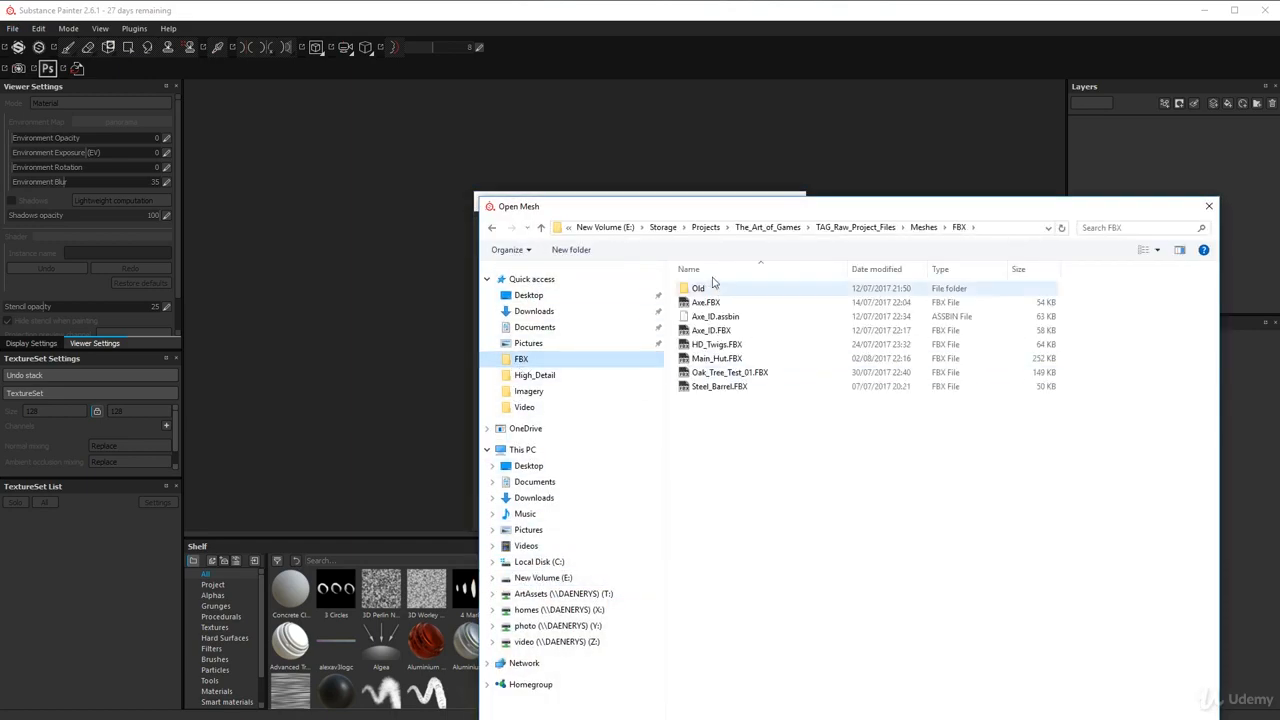
pyautogui.click(718, 360)
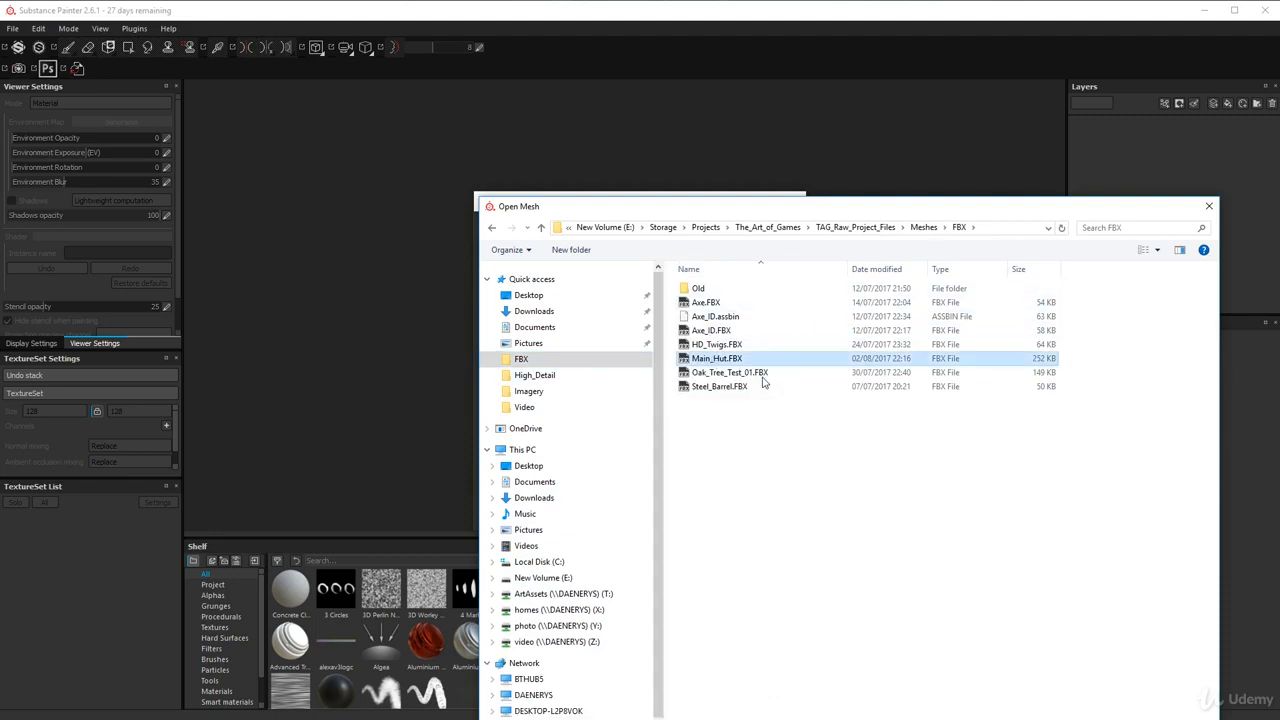
pyautogui.moveTo(701, 207); pyautogui.dragTo(653, 123)
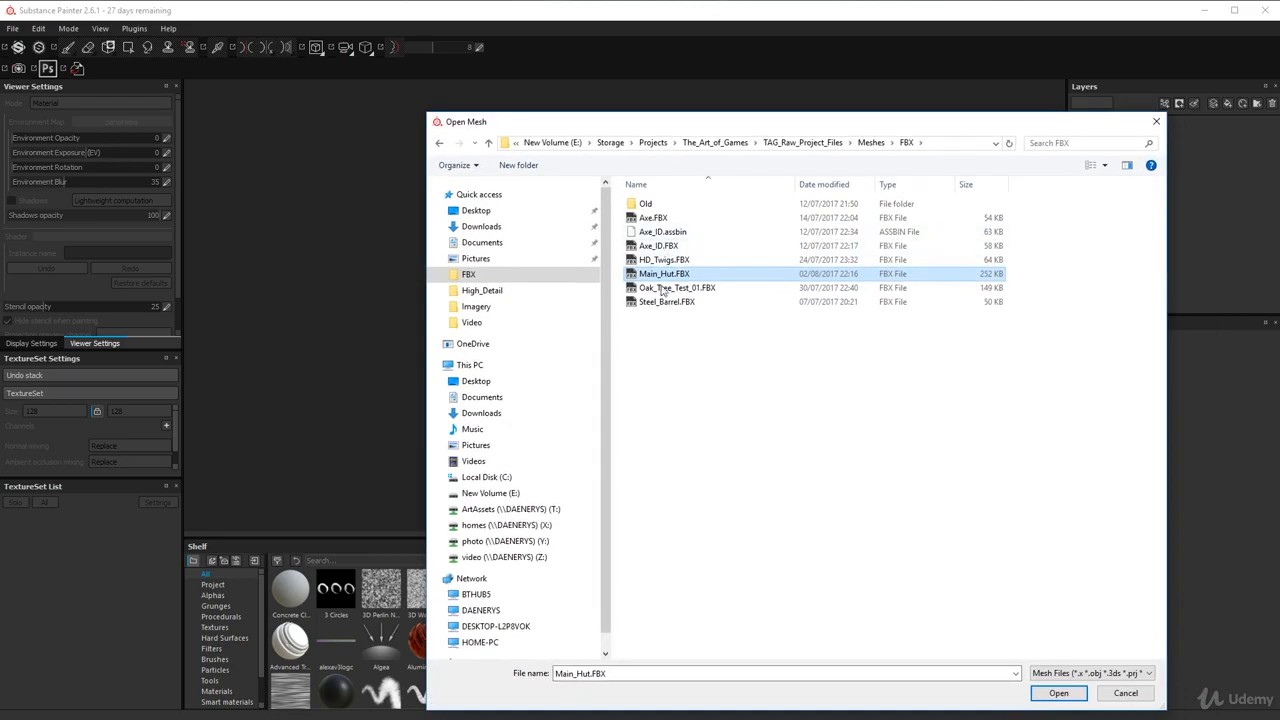
pyautogui.click(1058, 692)
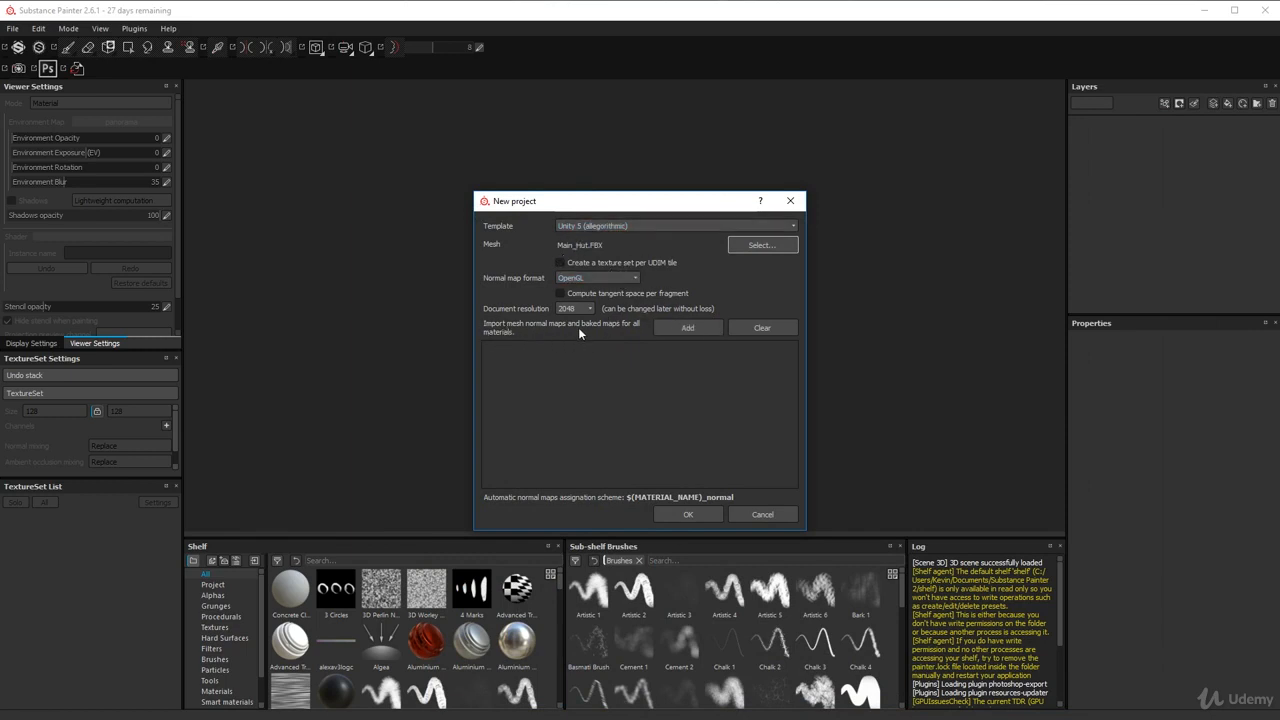
# - Add all six Hut_Chimney TGA maps from the Textures/Hut folder to the new project and create it
pyautogui.click(680, 327)
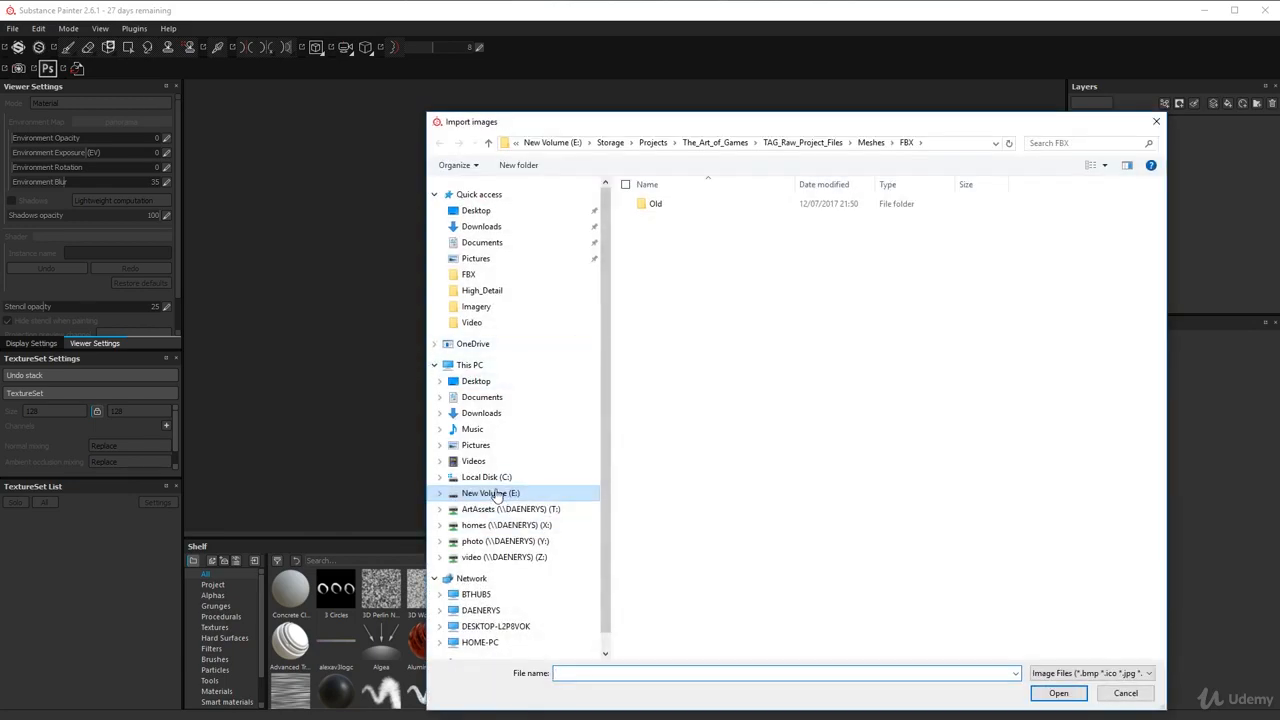
pyautogui.click(869, 143)
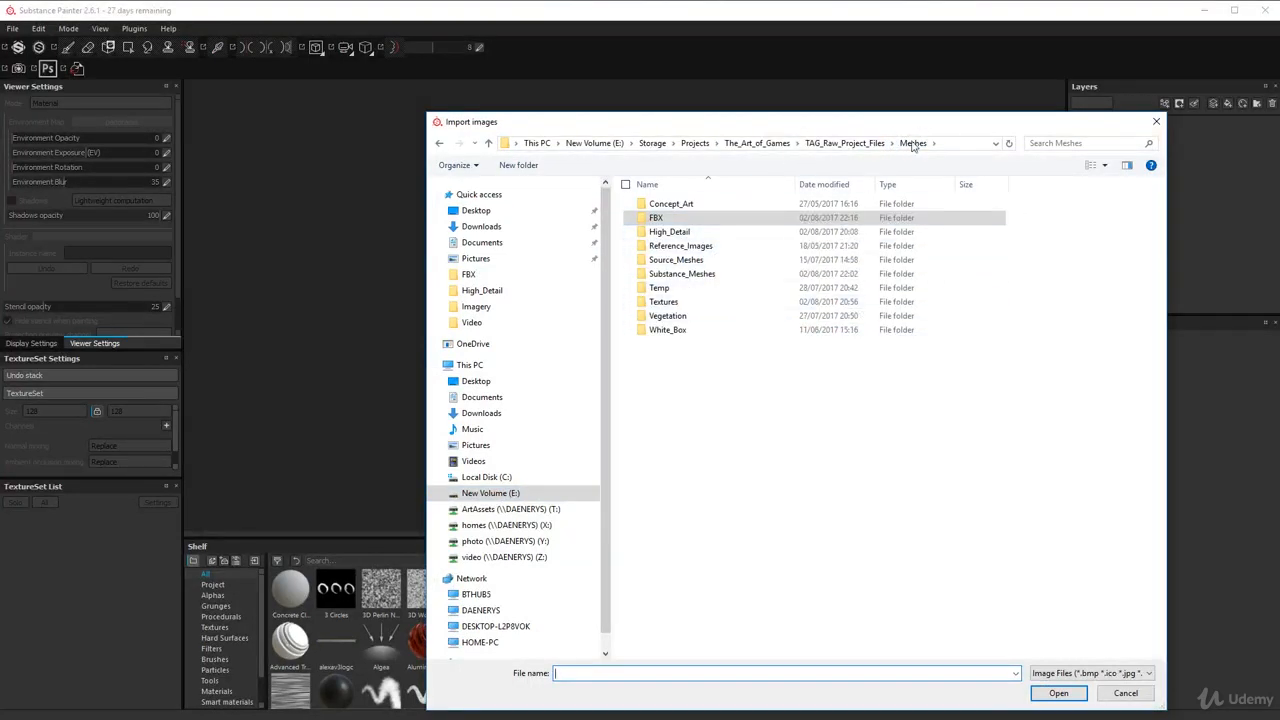
pyautogui.doubleClick(675, 302)
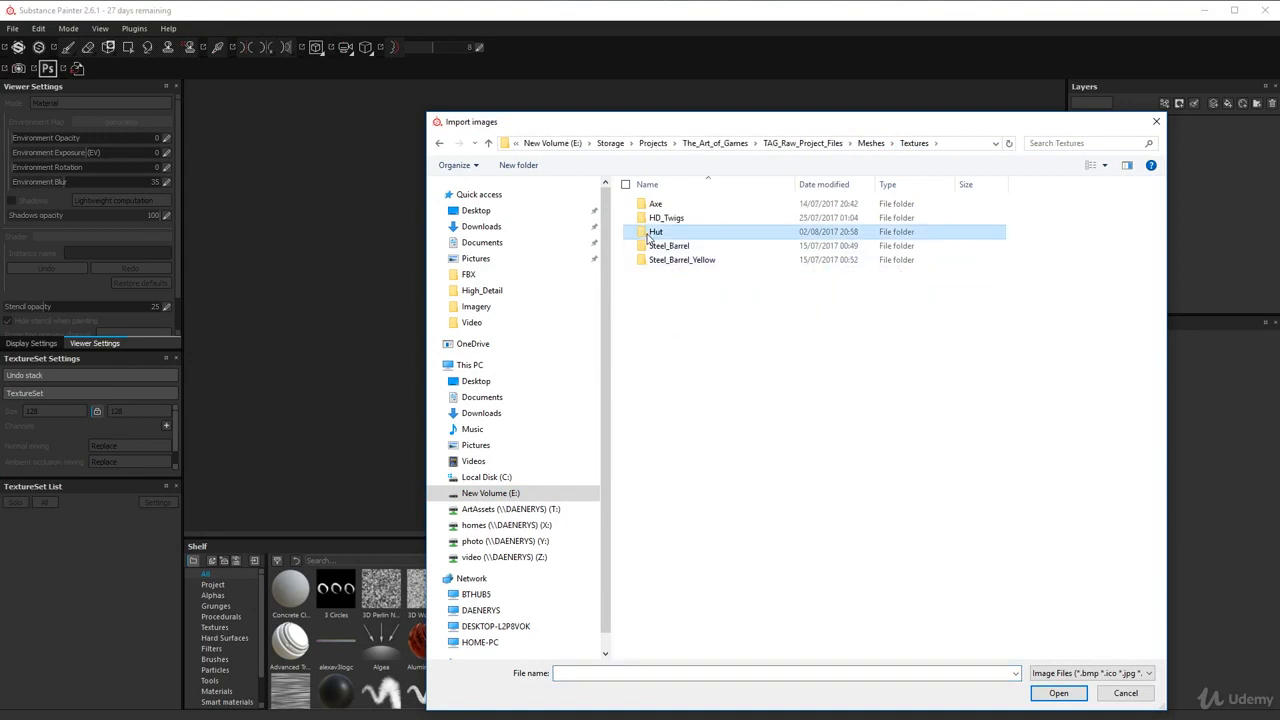
pyautogui.doubleClick(656, 231)
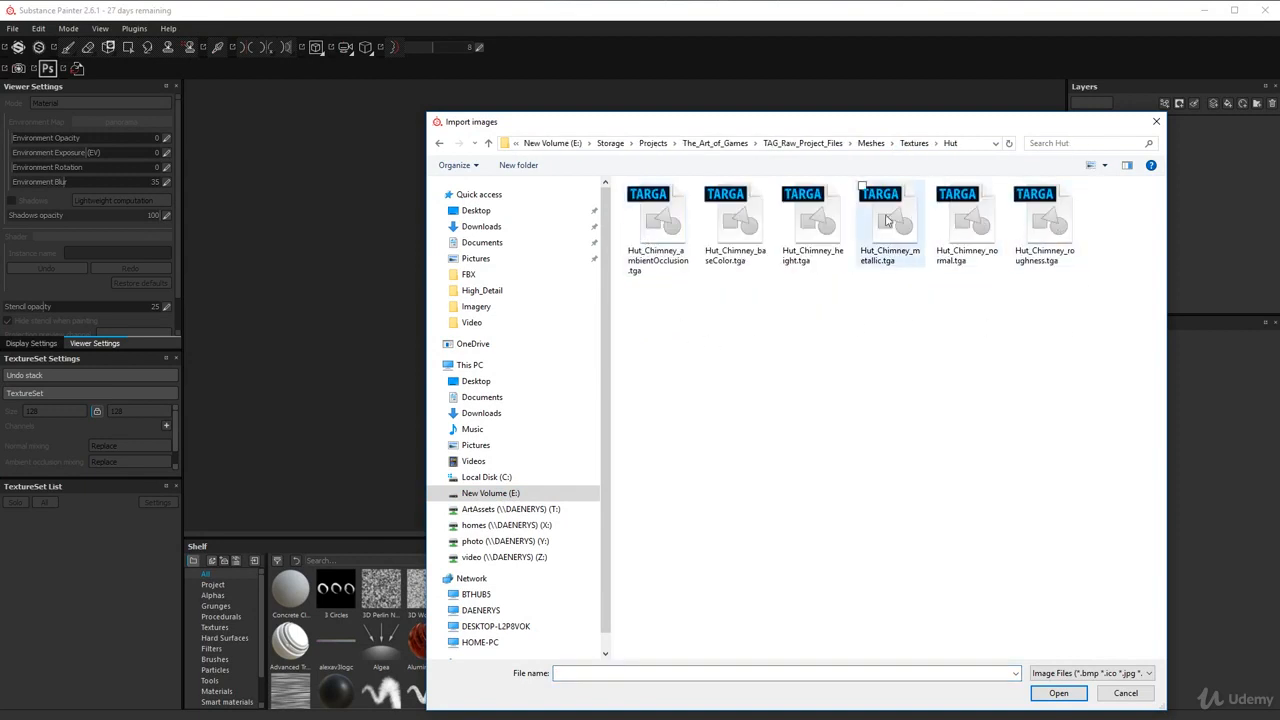
pyautogui.moveTo(1100, 357); pyautogui.dragTo(653, 225)
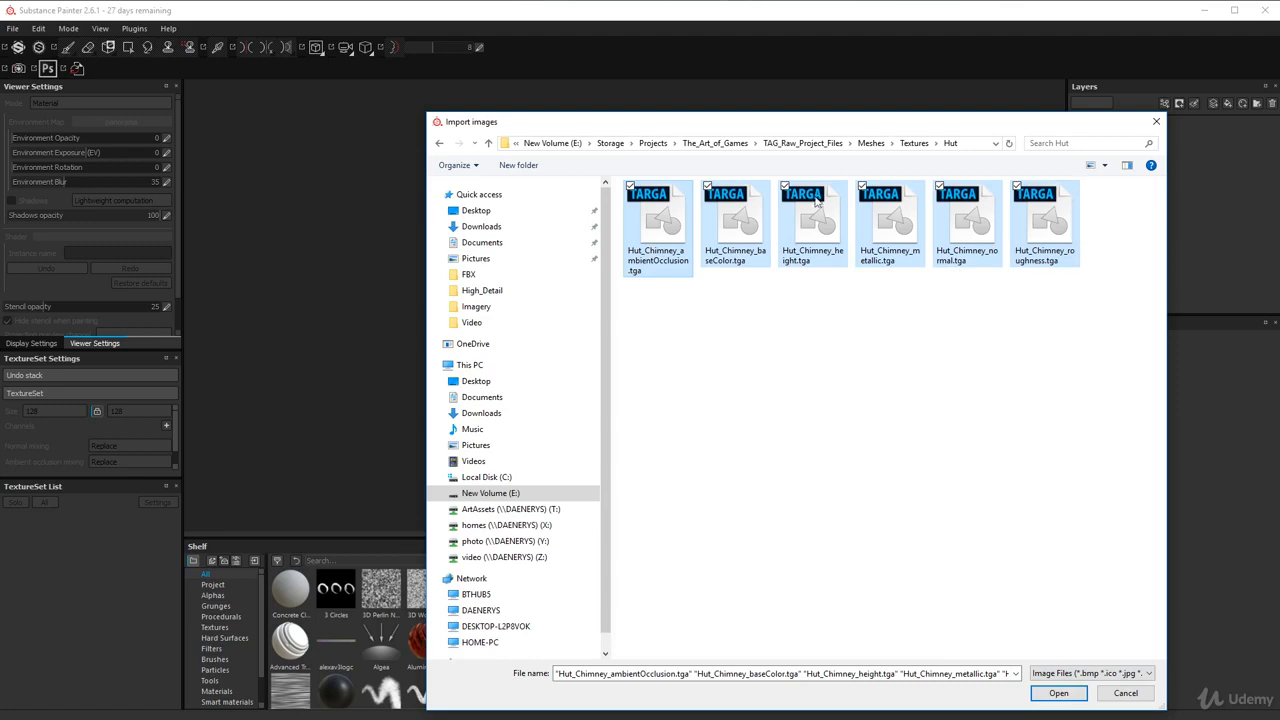
pyautogui.click(1058, 692)
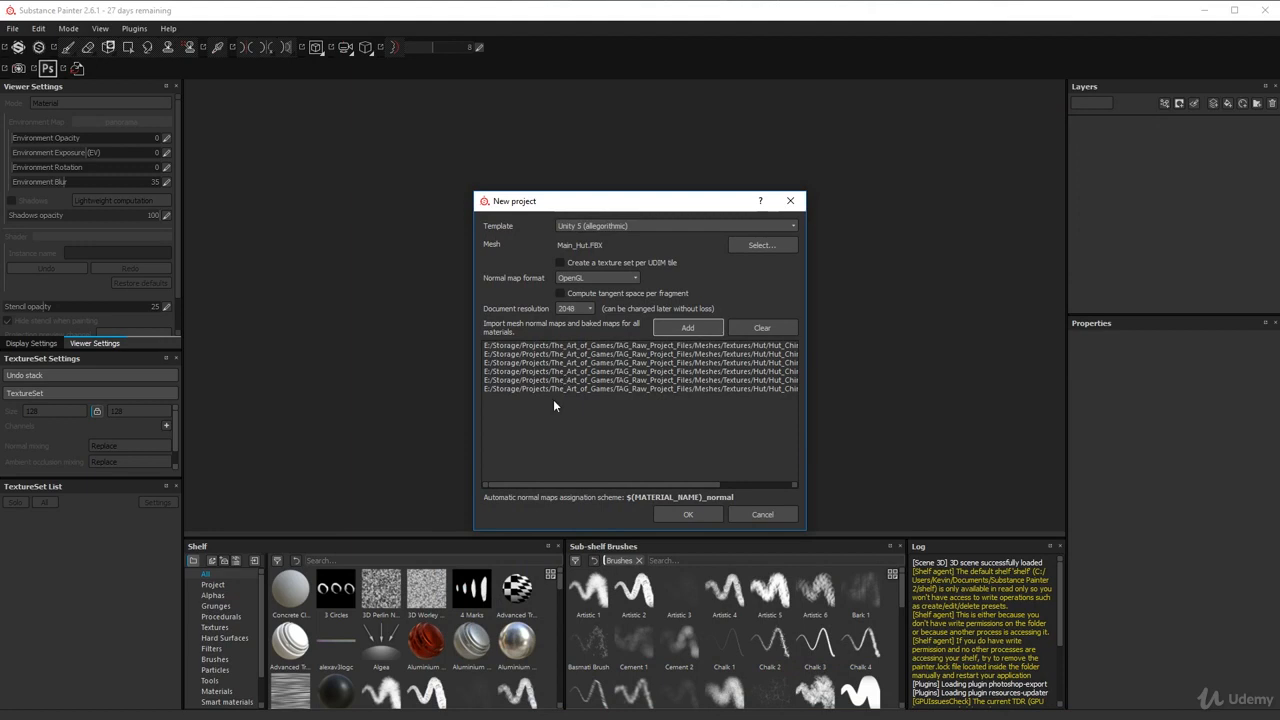
pyautogui.click(686, 515)
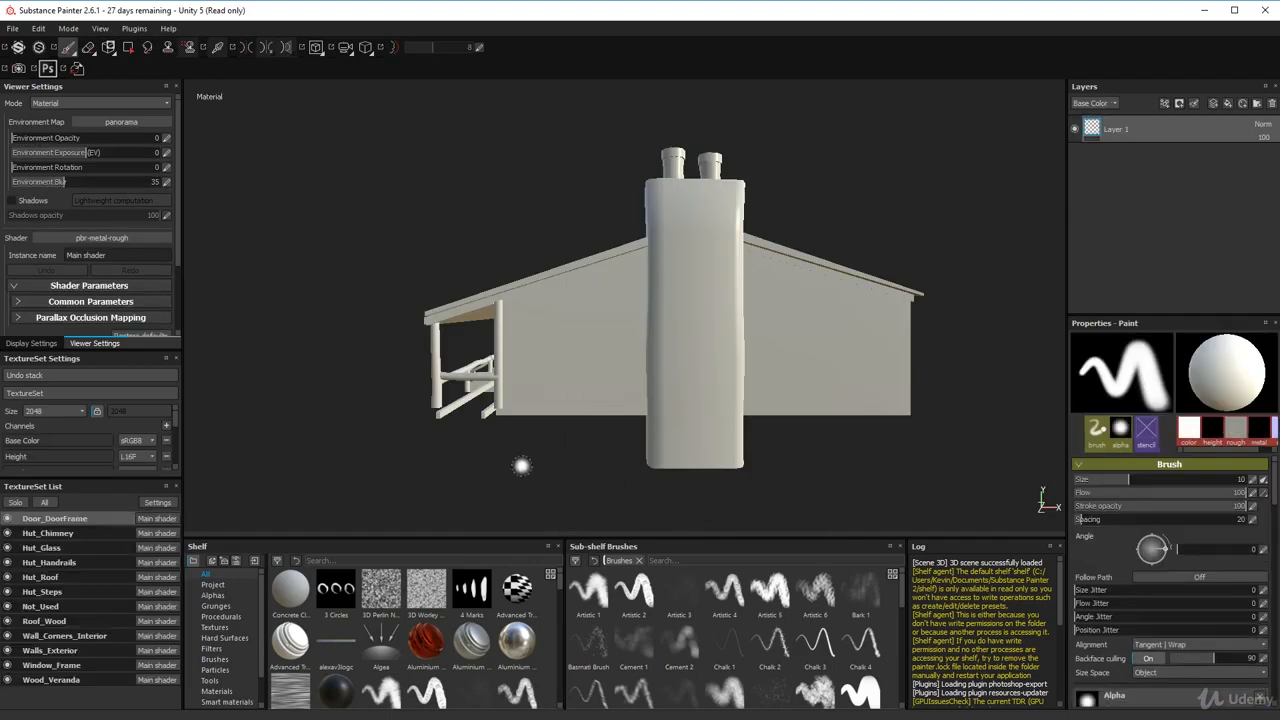
# - Examine the imported hut from several sides and go through its texture sets from Hut_Chimney to Hut_Steps
pyautogui.moveTo(517, 446)
pyautogui.keyDown('alt'); pyautogui.mouseDown()
pyautogui.moveTo(679, 481)
pyautogui.moveTo(753, 431)
pyautogui.mouseUp(); pyautogui.keyUp('alt')
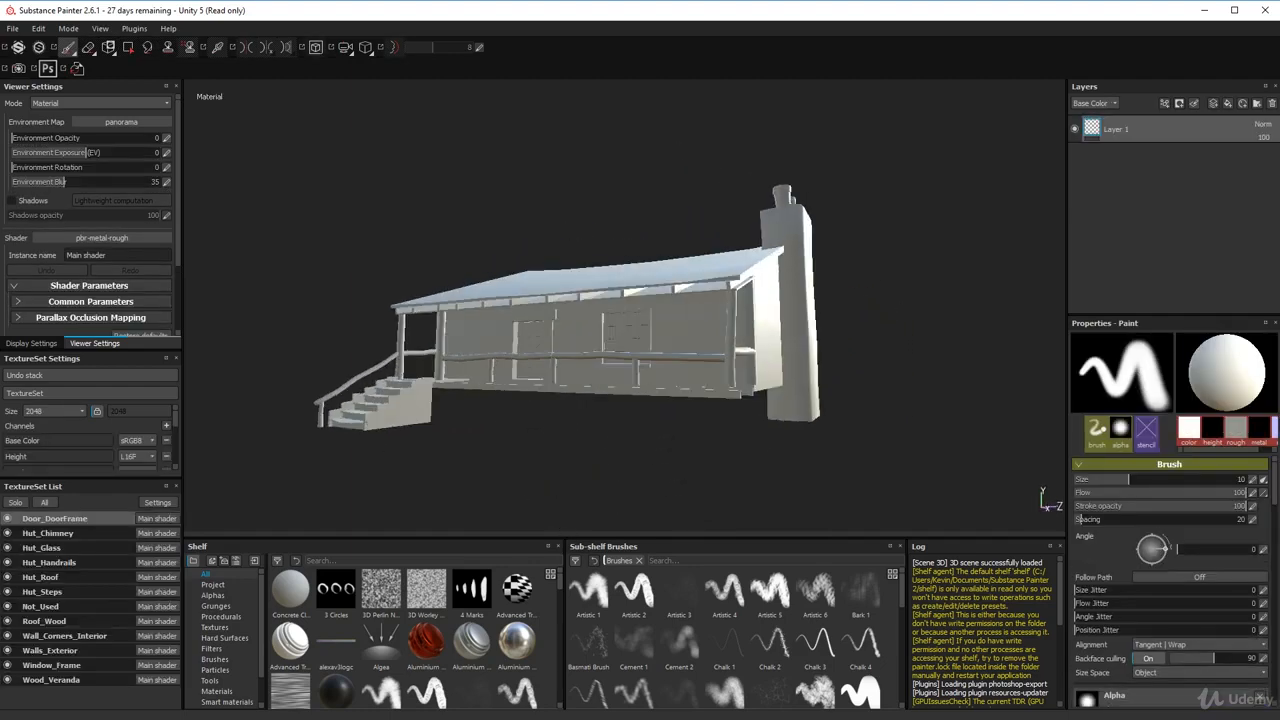
pyautogui.keyDown('alt'); pyautogui.moveTo(656, 376); pyautogui.dragTo(414, 412); pyautogui.keyUp('alt')
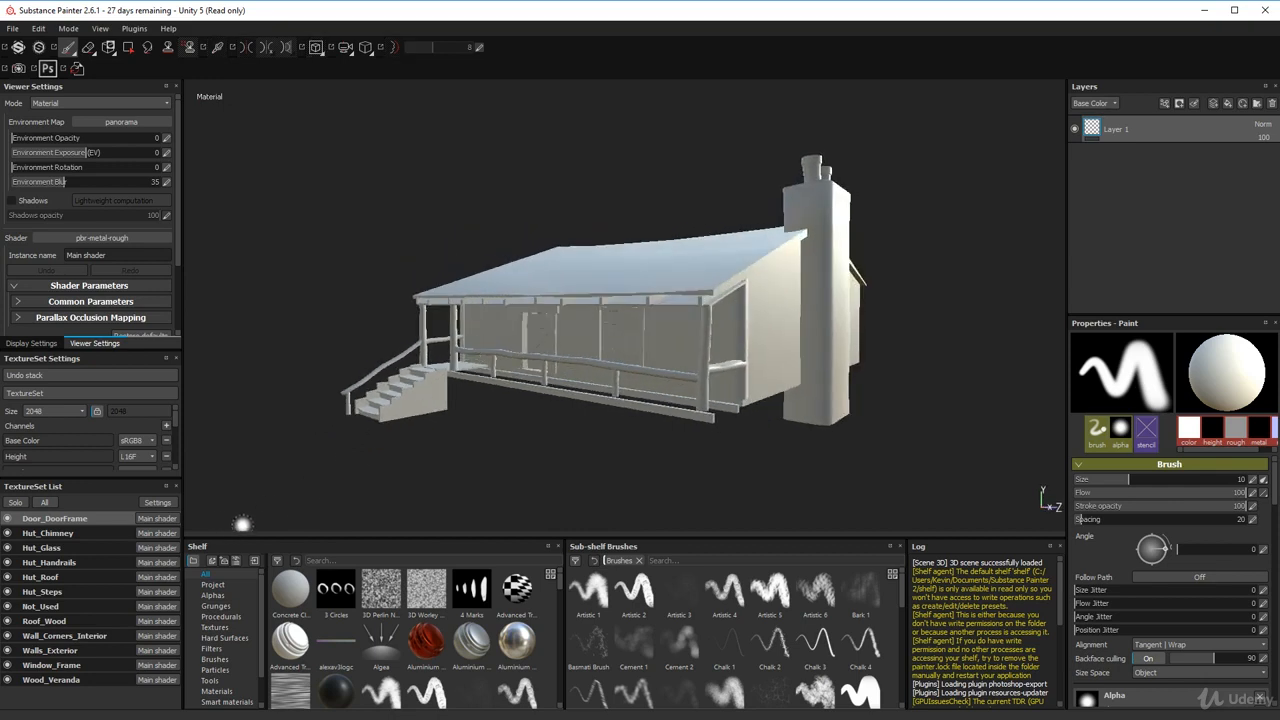
pyautogui.click(45, 536)
pyautogui.click(45, 548)
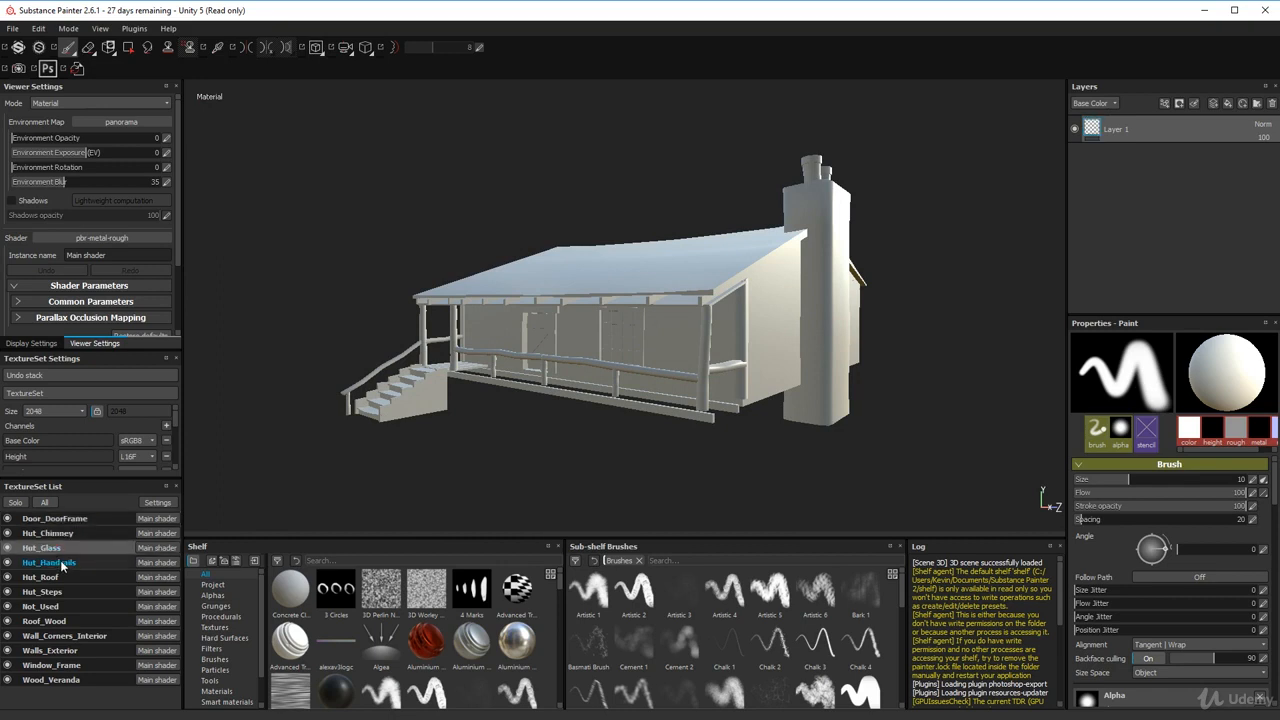
pyautogui.click(50, 562)
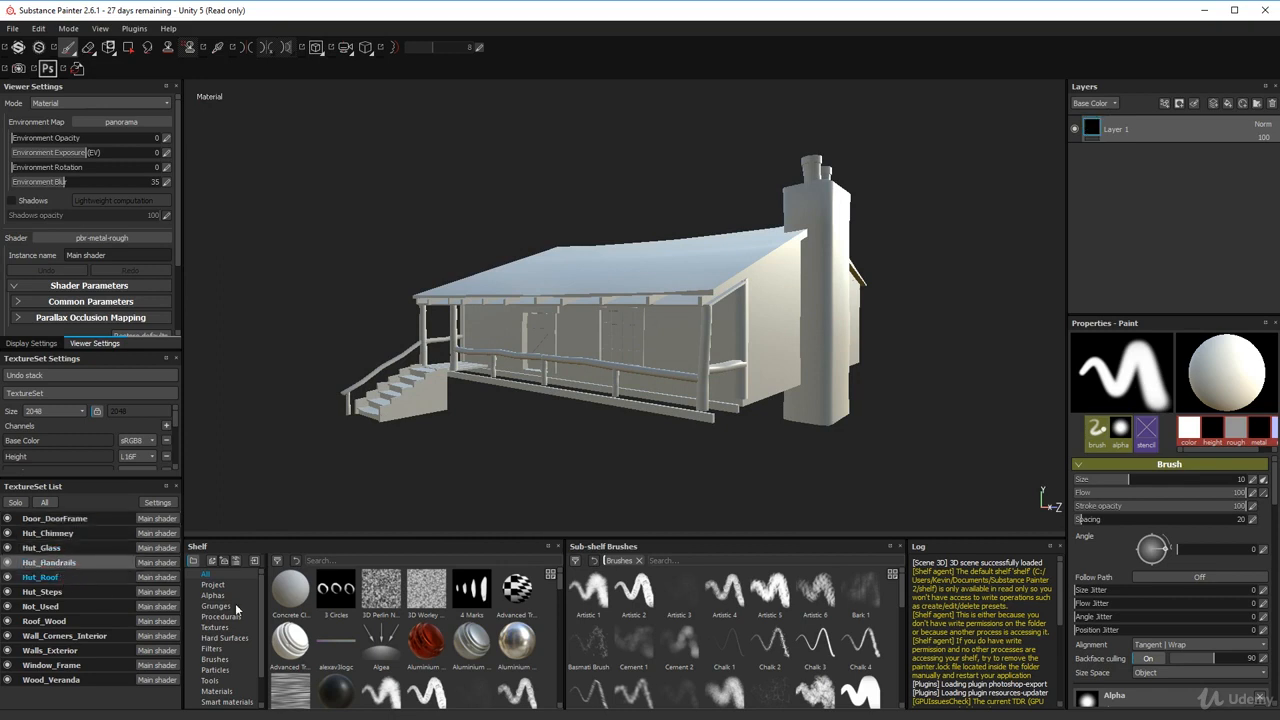
pyautogui.click(45, 577)
pyautogui.click(45, 591)
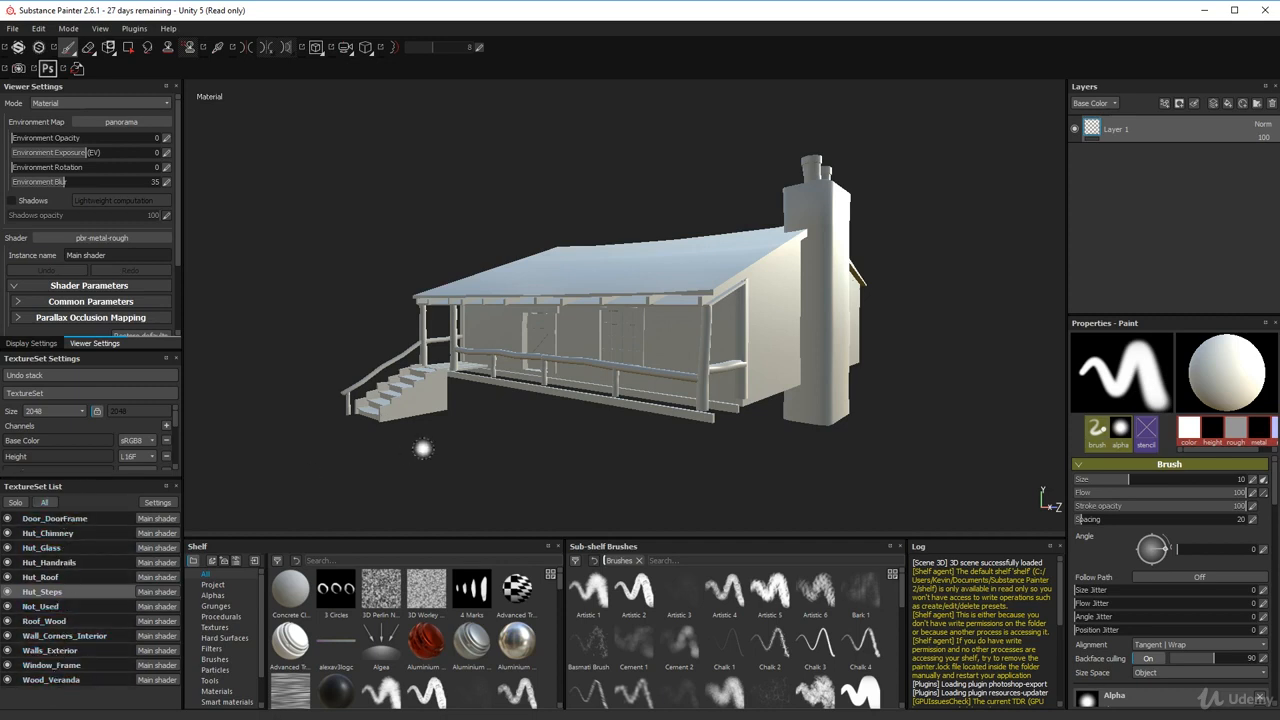
# - Hide the Wood_Veranda, Window_Frame, Walls_Exterior, Wall_Corners_Interior, Roof_Wood and Not_Used texture sets in the viewport
pyautogui.moveTo(423, 446)
pyautogui.keyDown('alt'); pyautogui.mouseDown()
pyautogui.moveTo(369, 437)
pyautogui.moveTo(600, 409)
pyautogui.moveTo(530, 403)
pyautogui.moveTo(600, 406)
pyautogui.moveTo(548, 424)
pyautogui.mouseUp(); pyautogui.keyUp('alt')
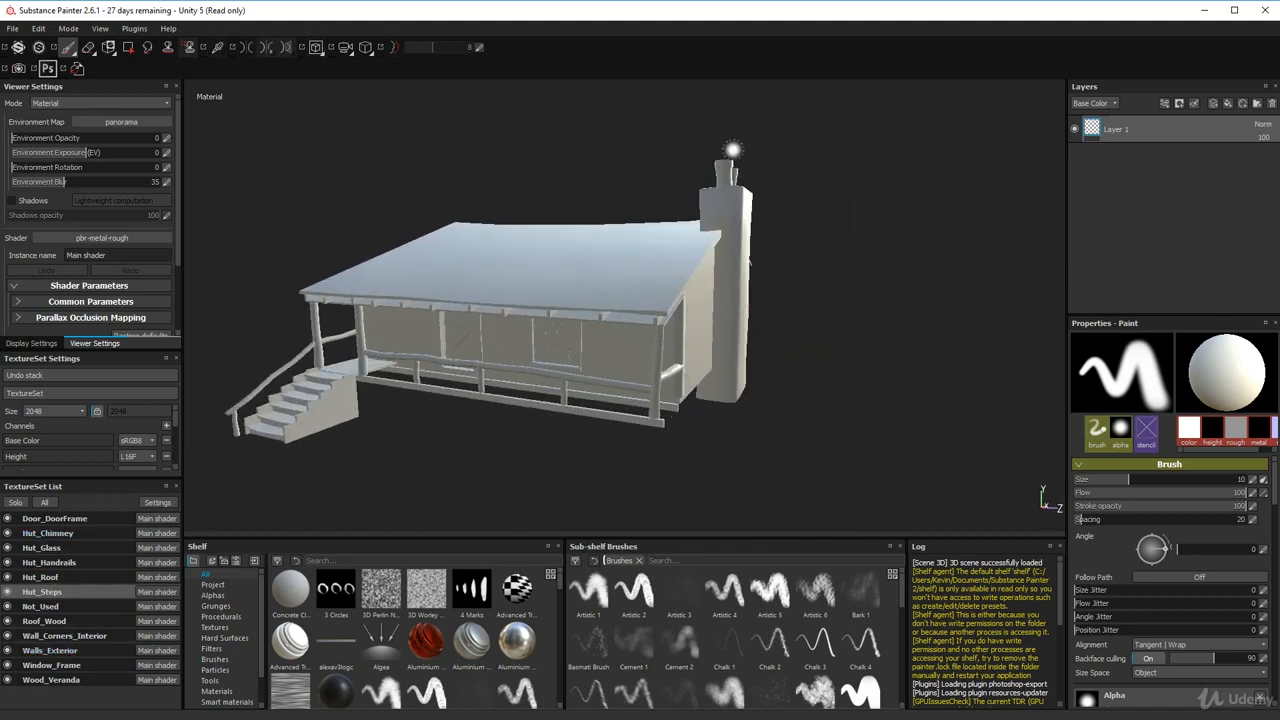
pyautogui.click(8, 680)
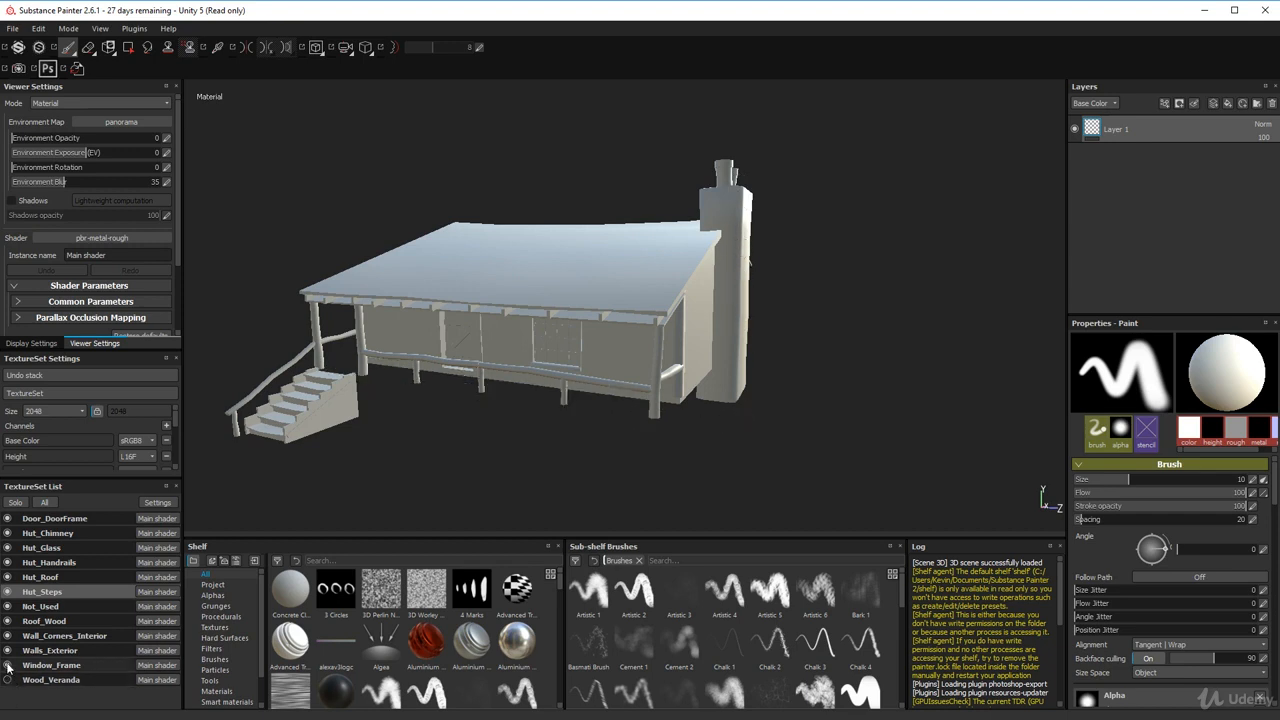
pyautogui.click(8, 665)
pyautogui.click(8, 650)
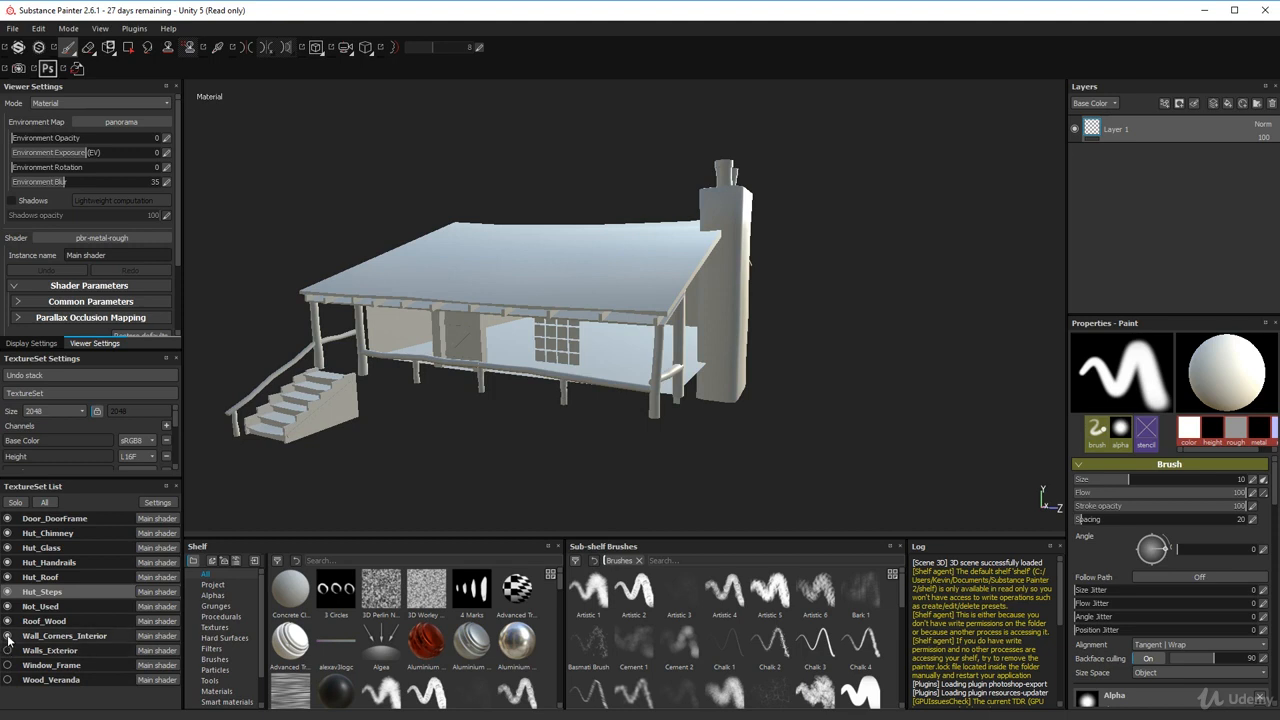
pyautogui.click(8, 636)
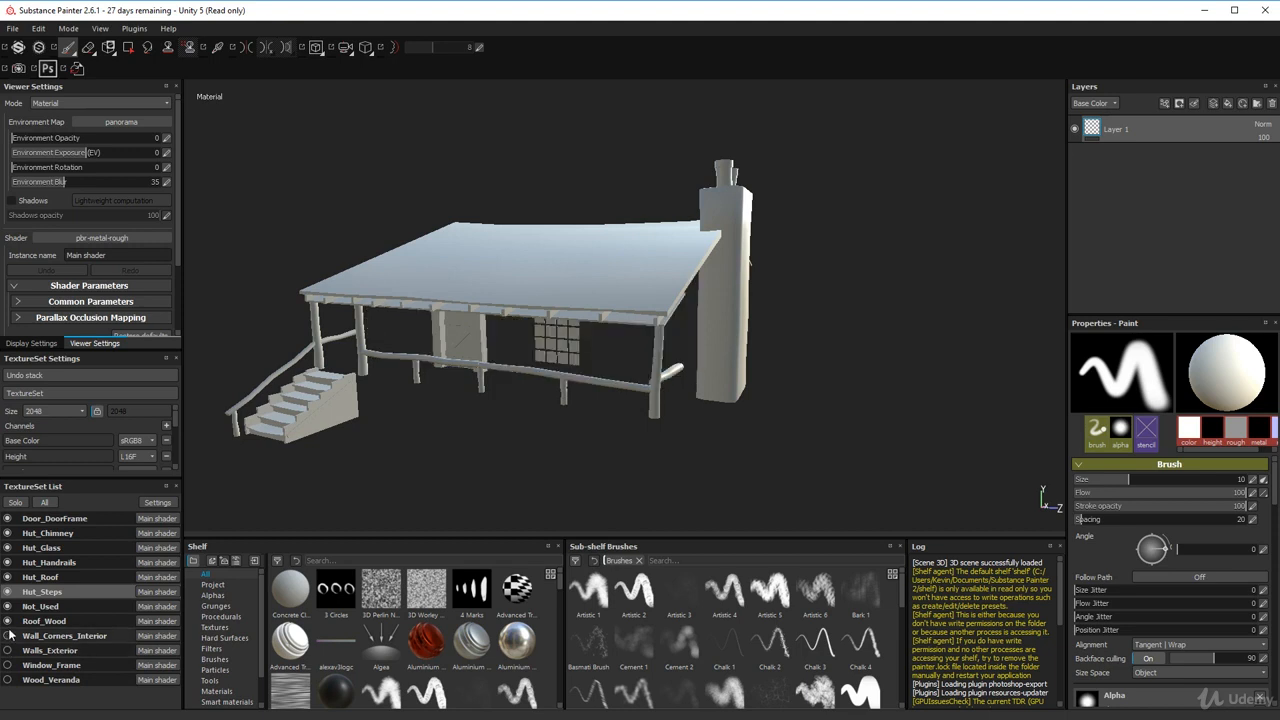
pyautogui.click(8, 621)
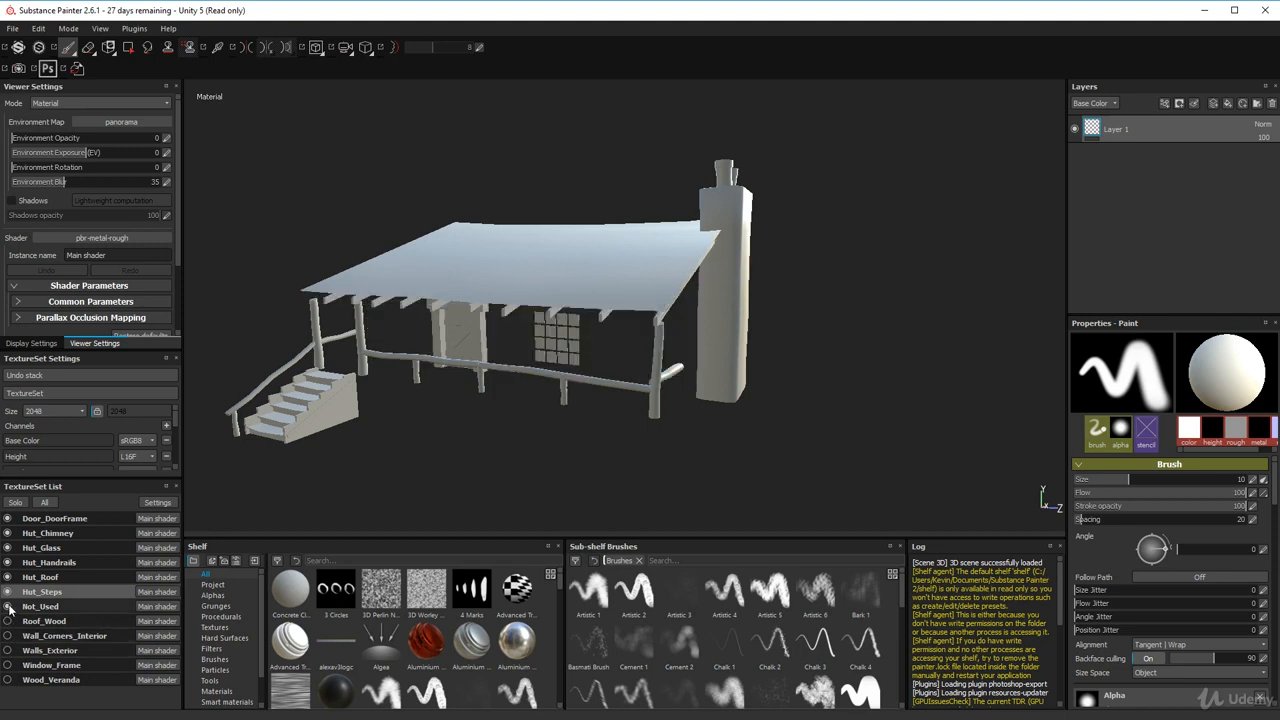
pyautogui.click(40, 607)
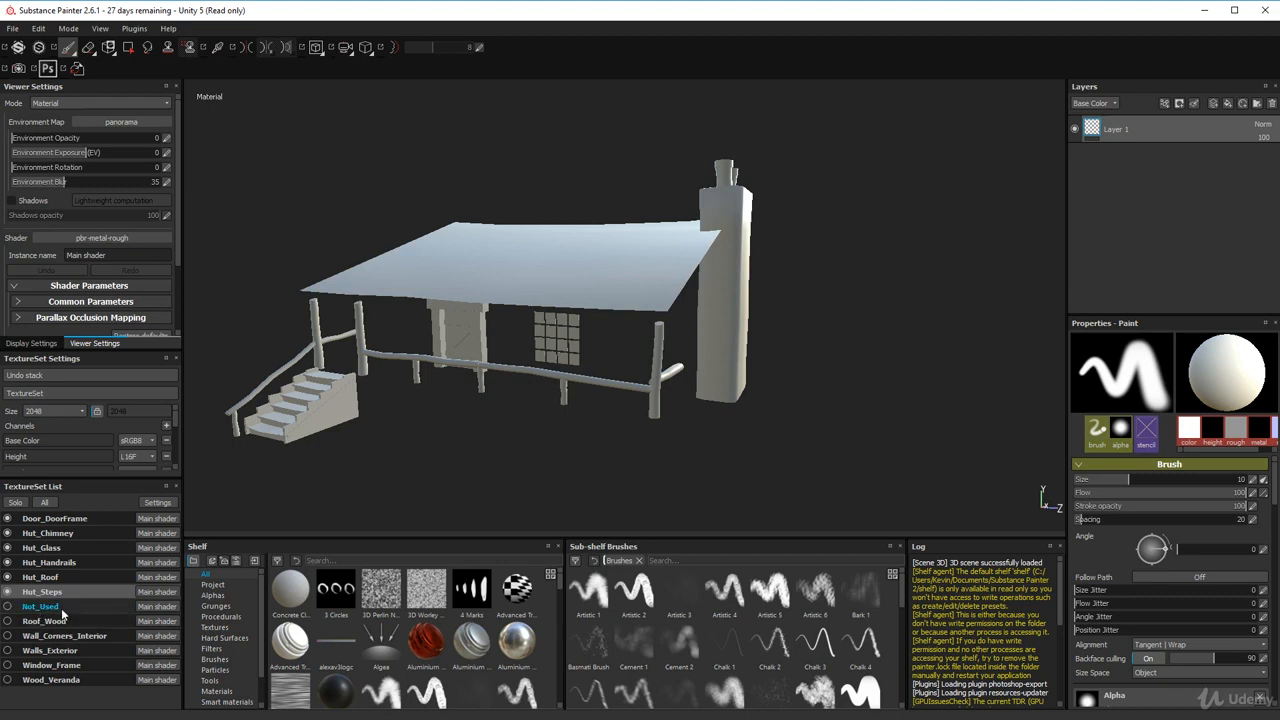
# - Hide Hut_Roof, Hut_Handrails, Hut_Steps, Hut_Glass and Door_DoorFrame to isolate the chimney, and view it from several sides
pyautogui.click(8, 578)
pyautogui.click(8, 563)
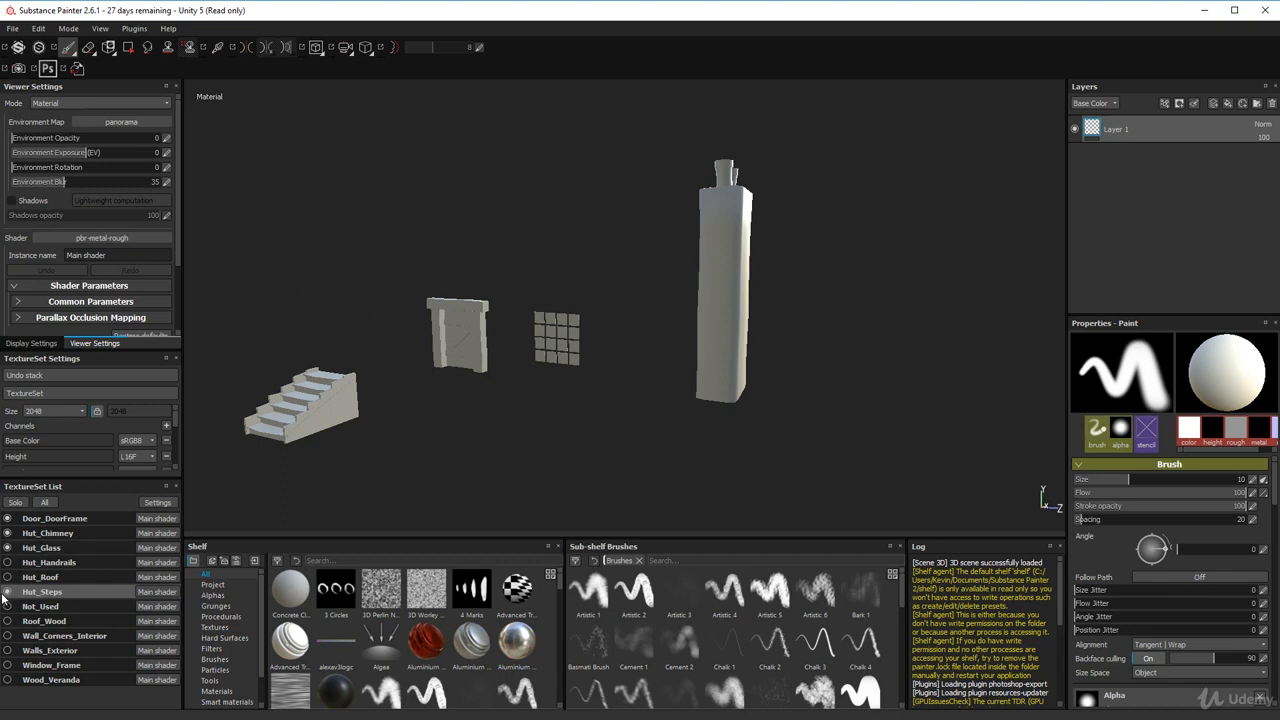
pyautogui.click(8, 592)
pyautogui.click(8, 548)
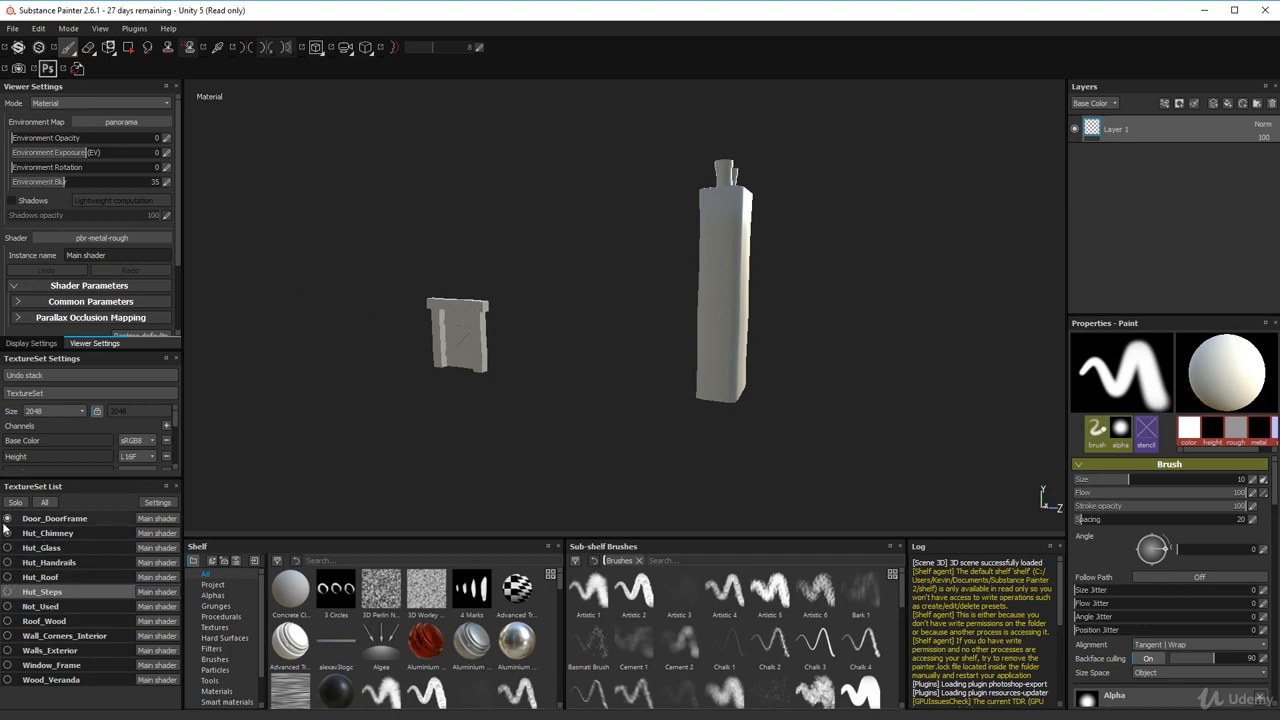
pyautogui.click(7, 518)
pyautogui.keyDown('alt'); pyautogui.moveTo(486, 458); pyautogui.dragTo(701, 451); pyautogui.keyUp('alt')
pyautogui.scroll(5, 701, 451)
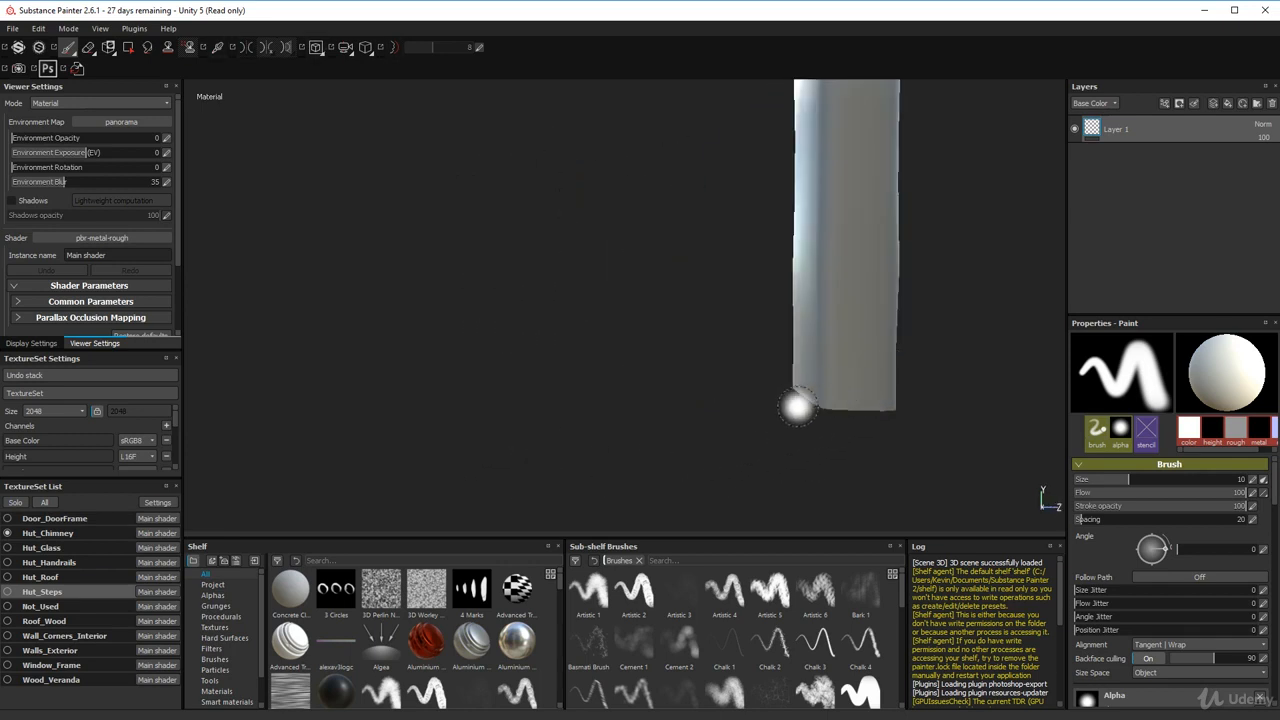
pyautogui.moveTo(851, 379)
pyautogui.keyDown('alt'); pyautogui.mouseDown()
pyautogui.moveTo(597, 463)
pyautogui.moveTo(651, 449)
pyautogui.moveTo(517, 443)
pyautogui.moveTo(515, 456)
pyautogui.moveTo(664, 396)
pyautogui.moveTo(567, 434)
pyautogui.mouseUp(); pyautogui.keyUp('alt')
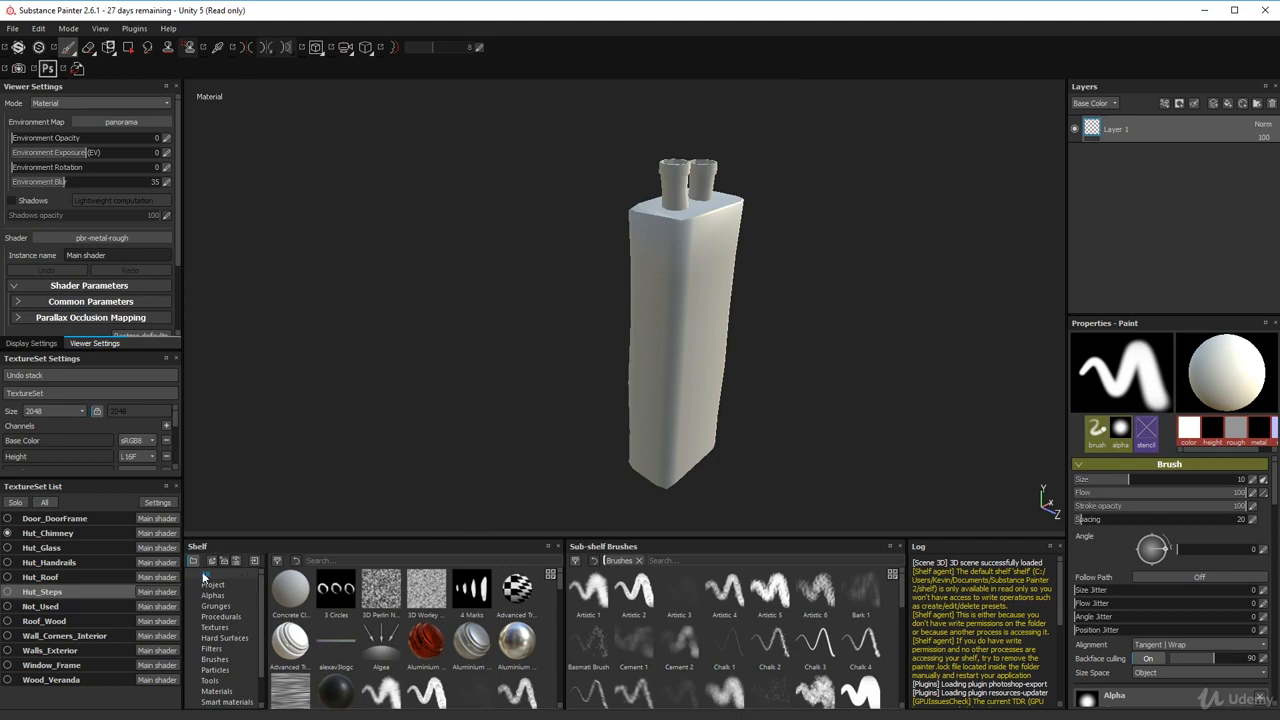
# - Filter the shelf to Textures and preview the imported Hut_Chimney maps
pyautogui.scroll(-2, 245, 655)
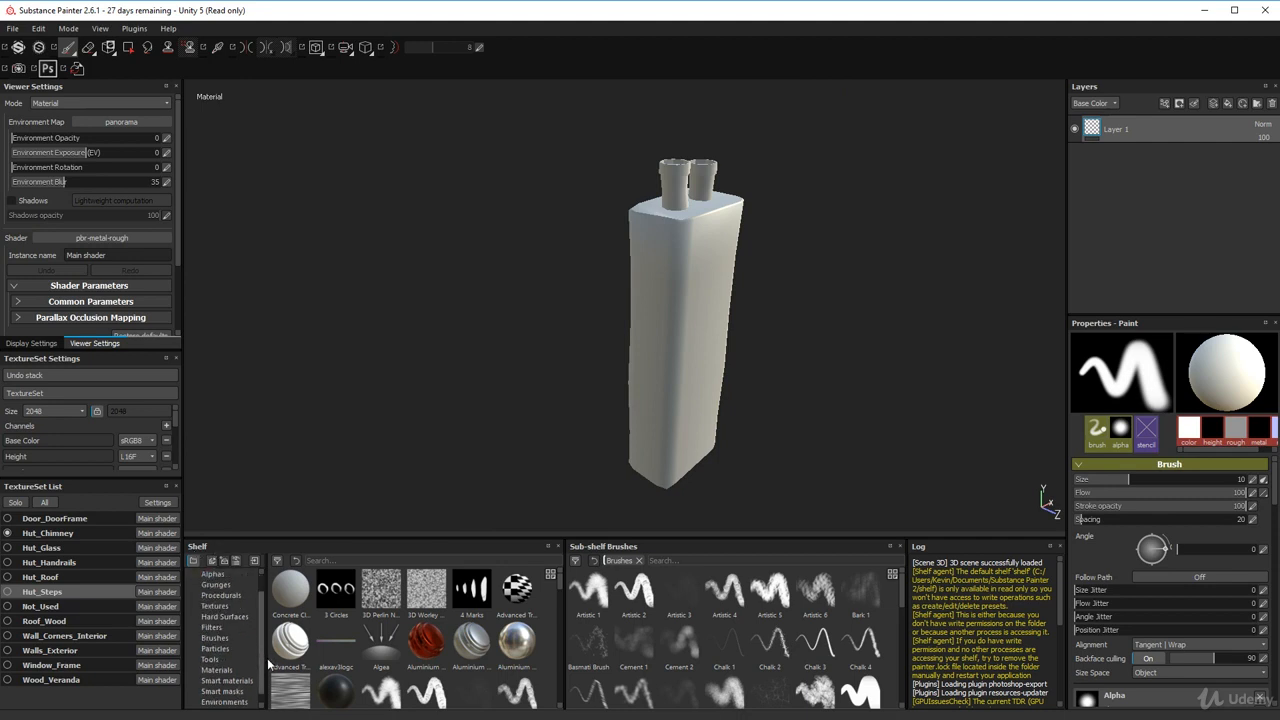
pyautogui.scroll(2, 221, 640)
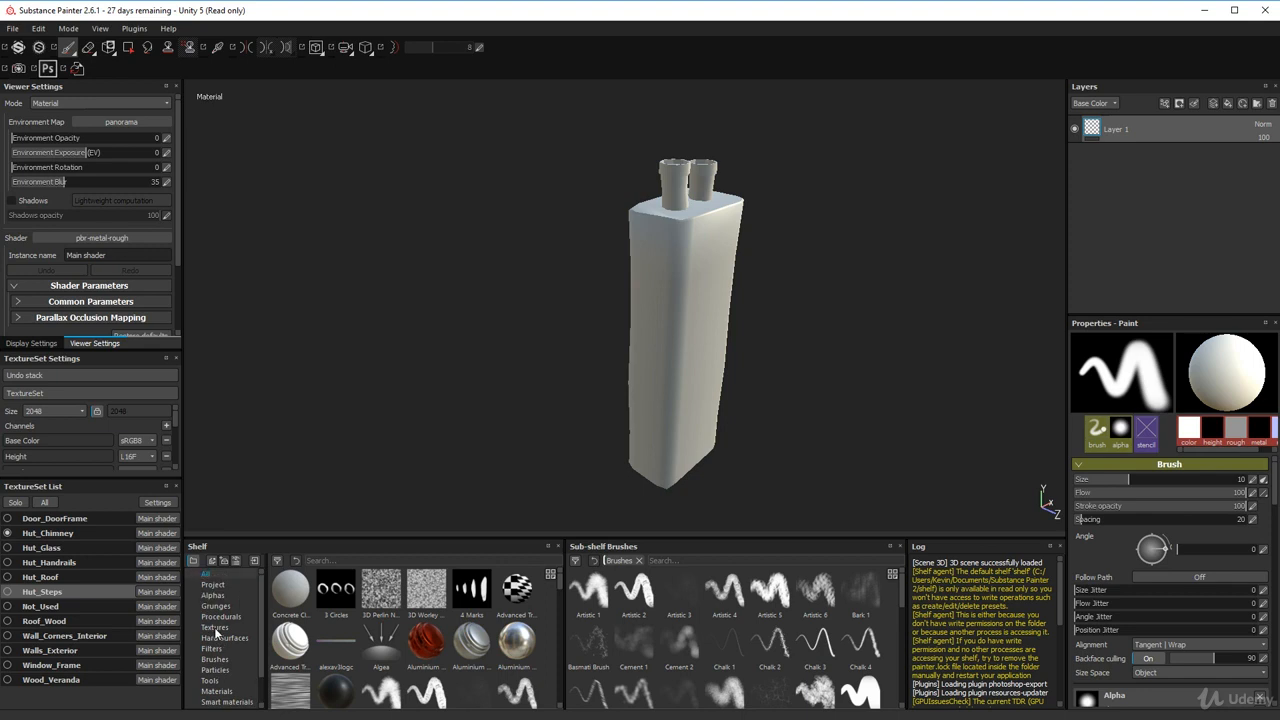
pyautogui.click(214, 627)
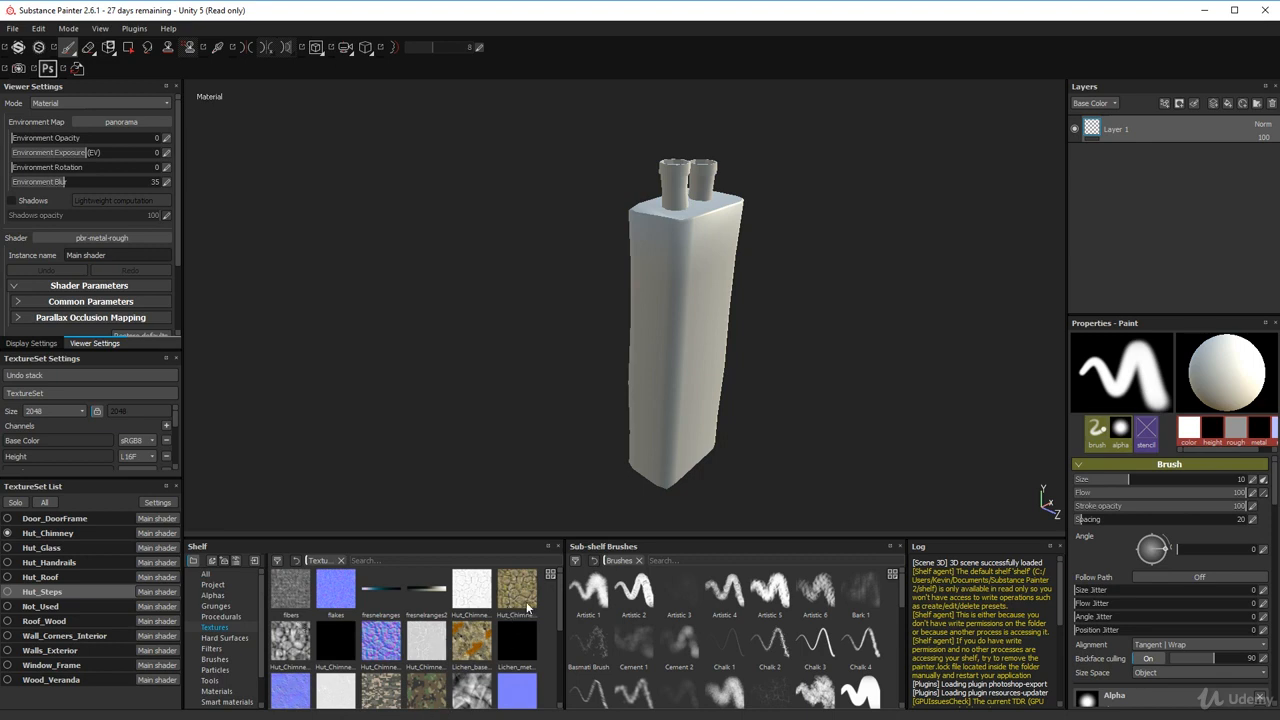
pyautogui.moveTo(519, 597)
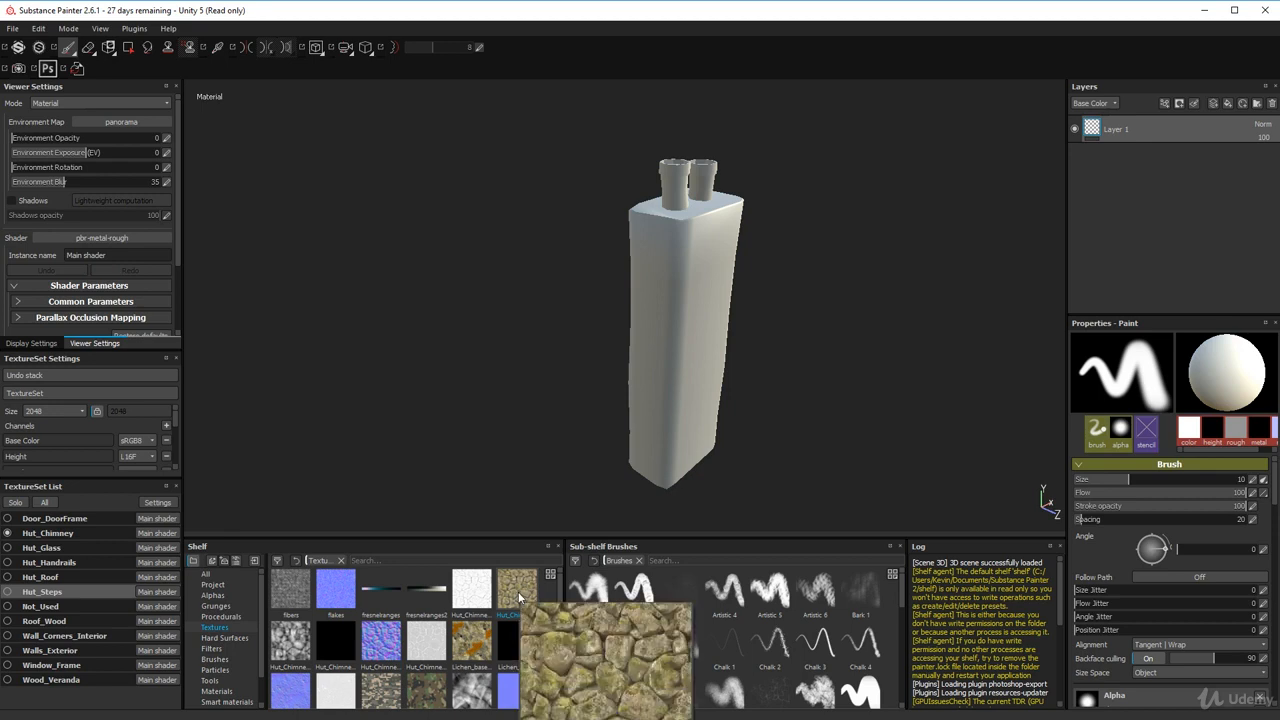
pyautogui.moveTo(474, 643)
pyautogui.moveTo(419, 642)
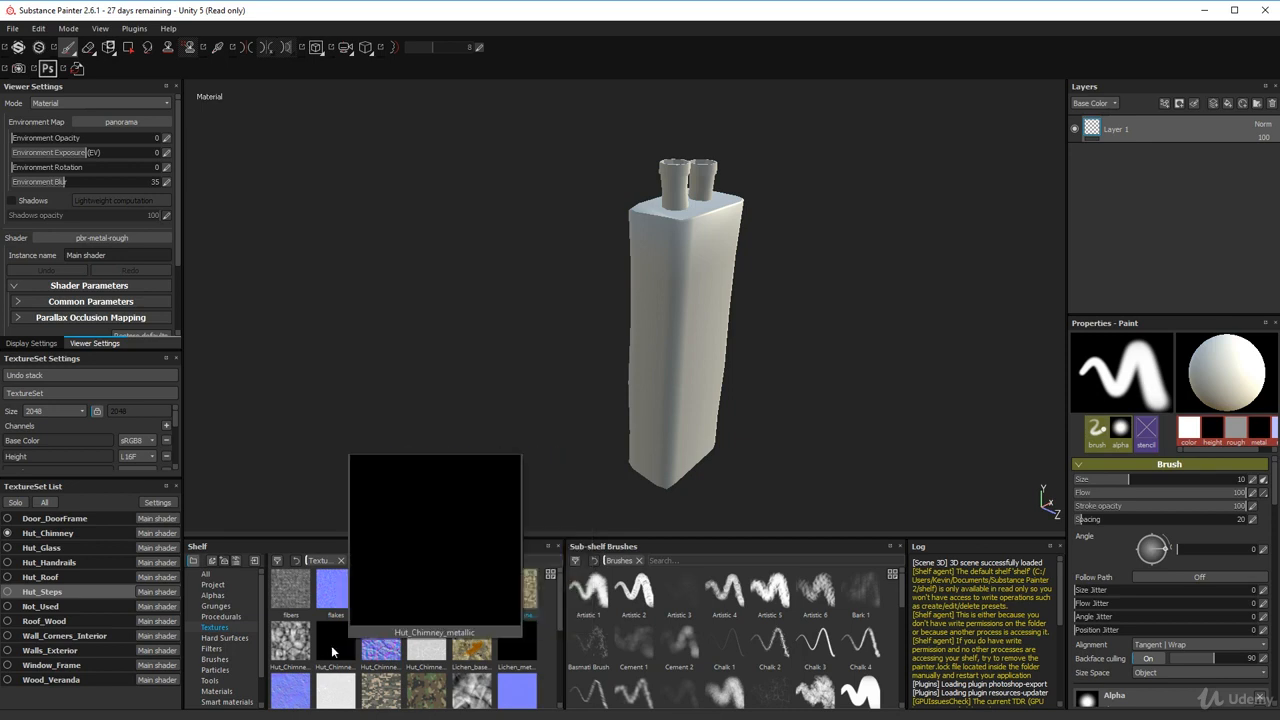
pyautogui.moveTo(277, 651)
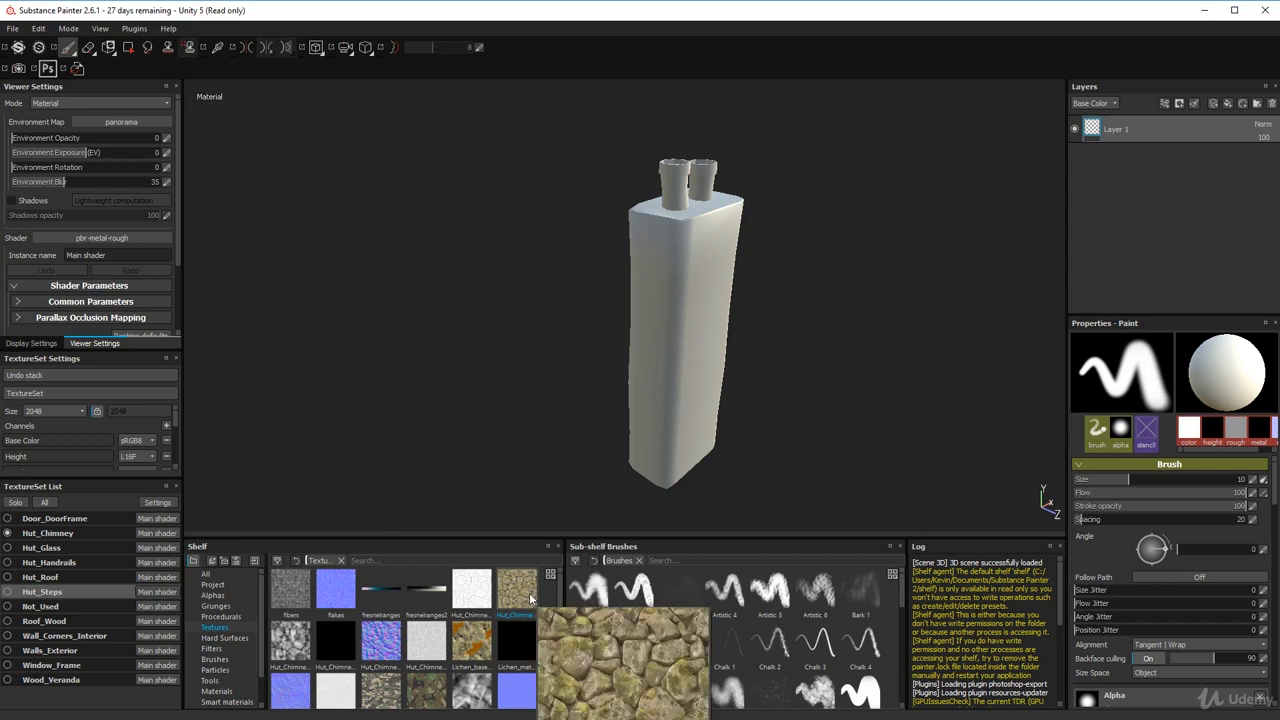
pyautogui.moveTo(480, 602)
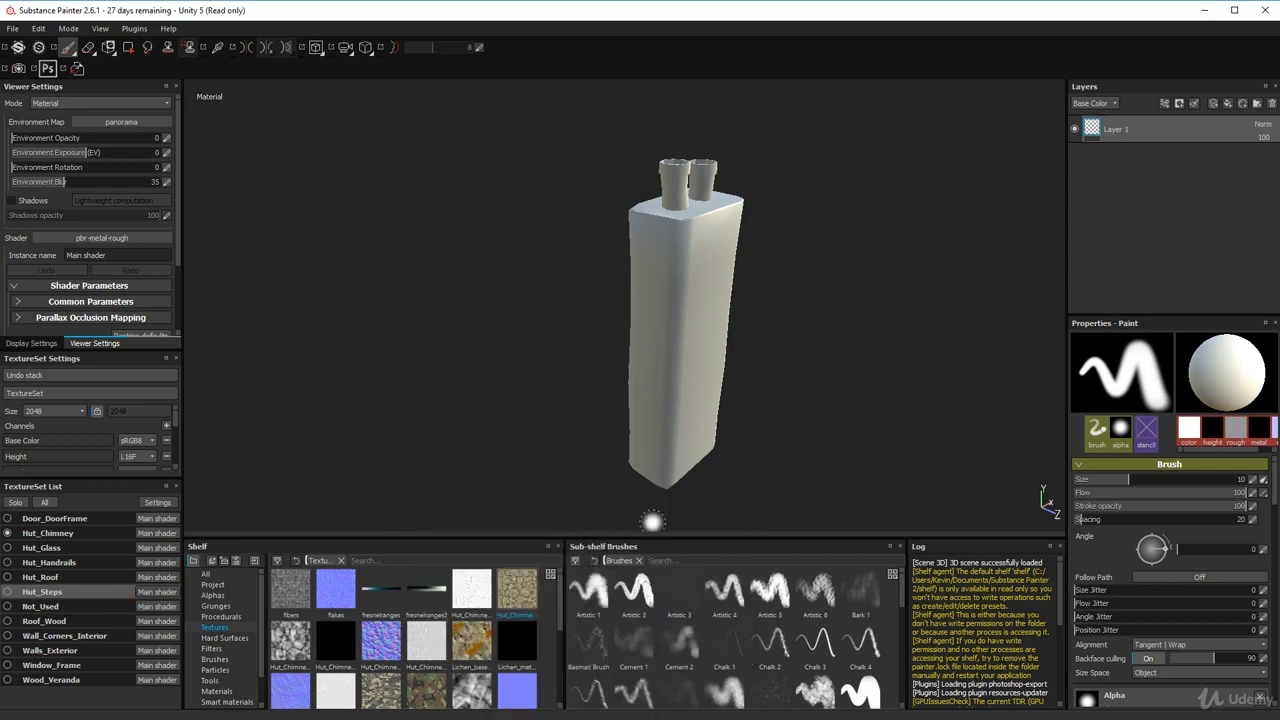
# - Look through the paint properties and delete Layer 1 from the active Hut_Steps texture set
pyautogui.moveTo(790, 453)
pyautogui.keyDown('alt'); pyautogui.mouseDown()
pyautogui.moveTo(791, 383)
pyautogui.moveTo(763, 428)
pyautogui.moveTo(771, 377)
pyautogui.mouseUp(); pyautogui.keyUp('alt')
pyautogui.scroll(-5, 1228, 568)
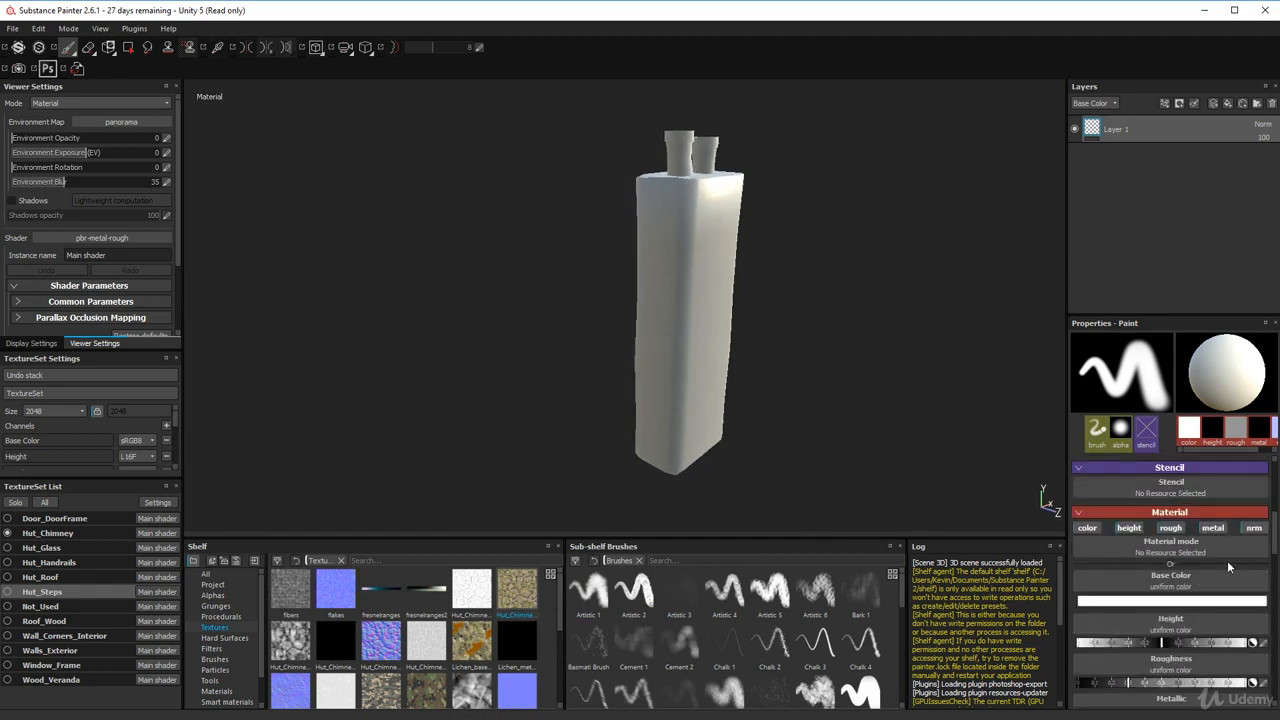
pyautogui.scroll(-3, 1228, 567)
pyautogui.scroll(10, 1210, 564)
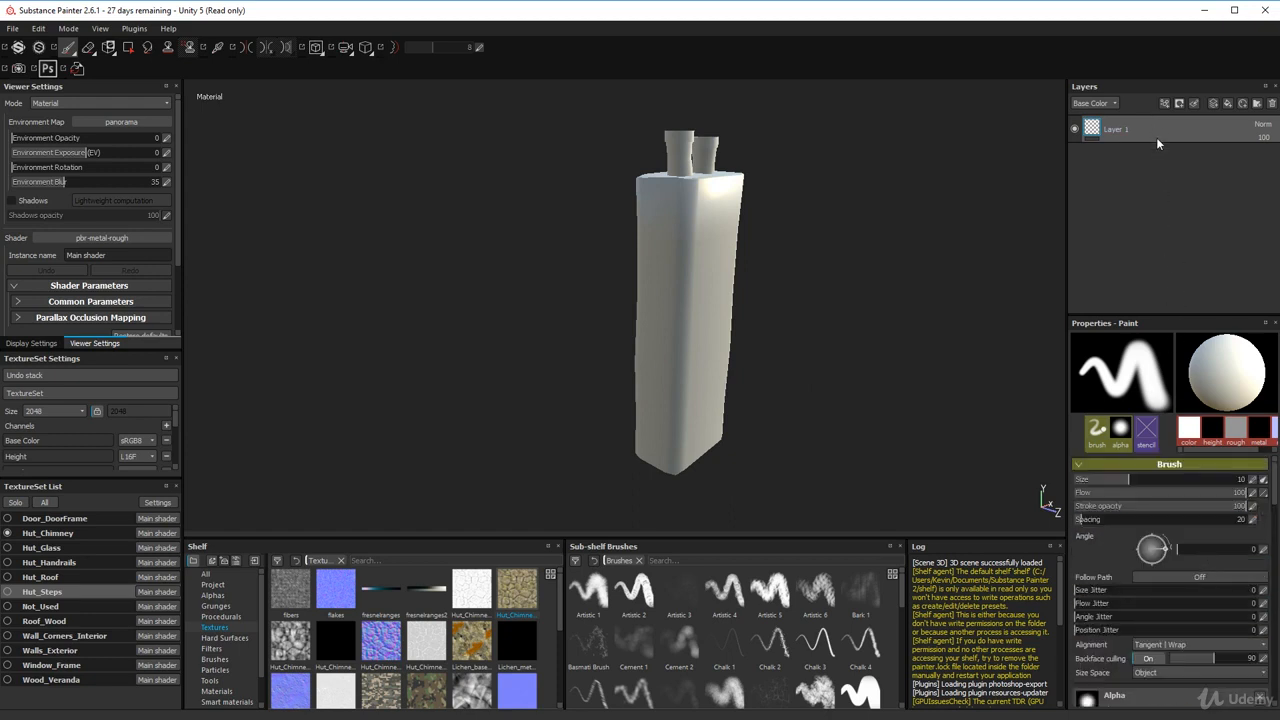
pyautogui.press('Delete')
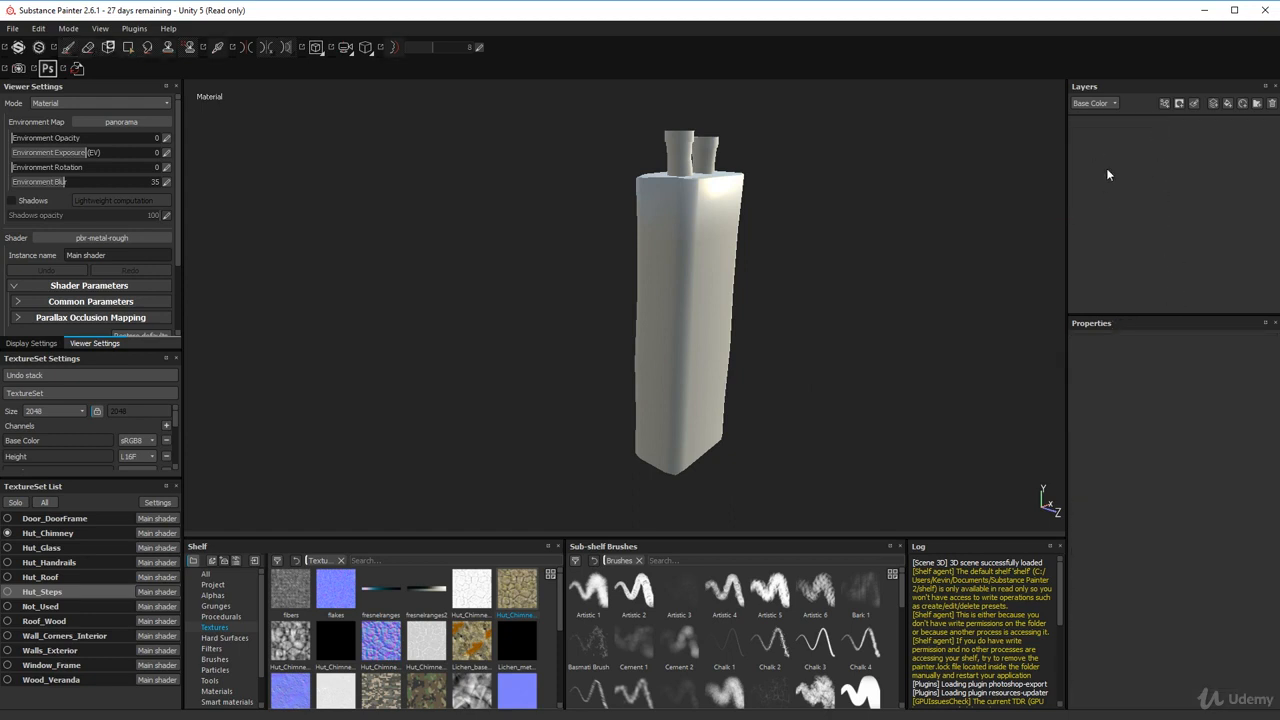
pyautogui.keyDown('alt'); pyautogui.moveTo(737, 346); pyautogui.dragTo(737, 223); pyautogui.keyUp('alt')
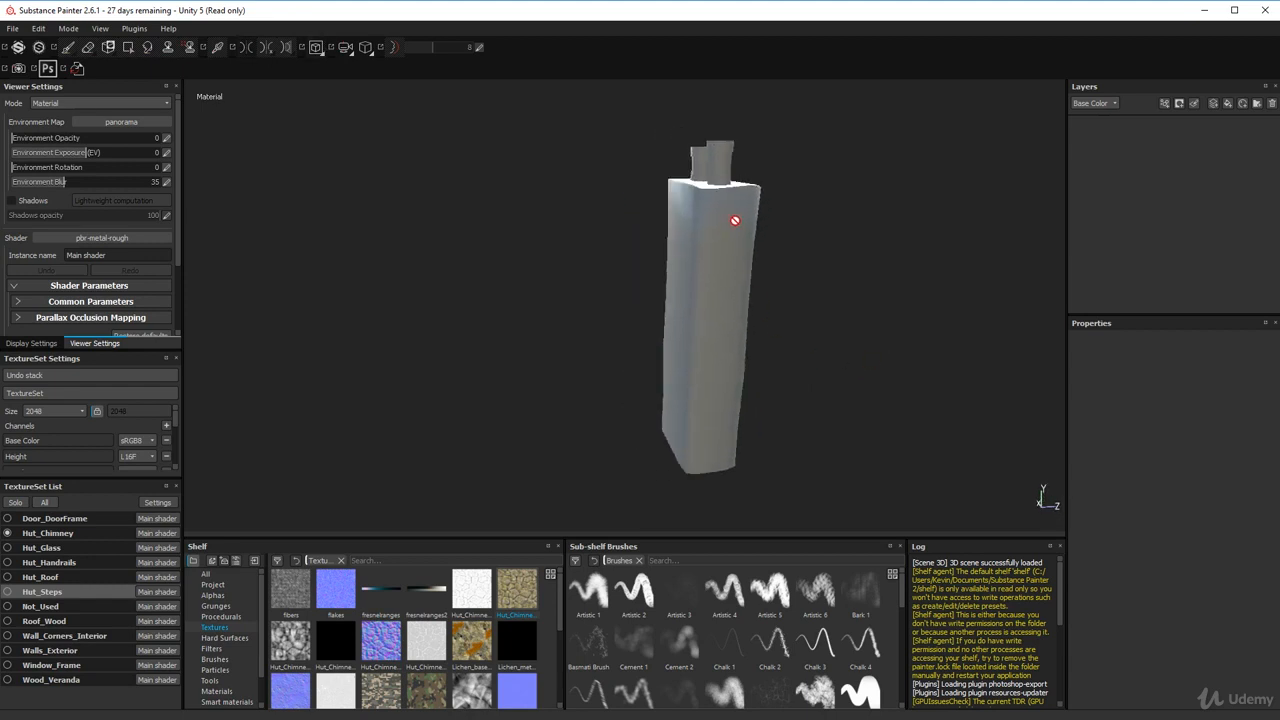
pyautogui.keyDown('alt'); pyautogui.moveTo(737, 314); pyautogui.dragTo(652, 369); pyautogui.keyUp('alt')
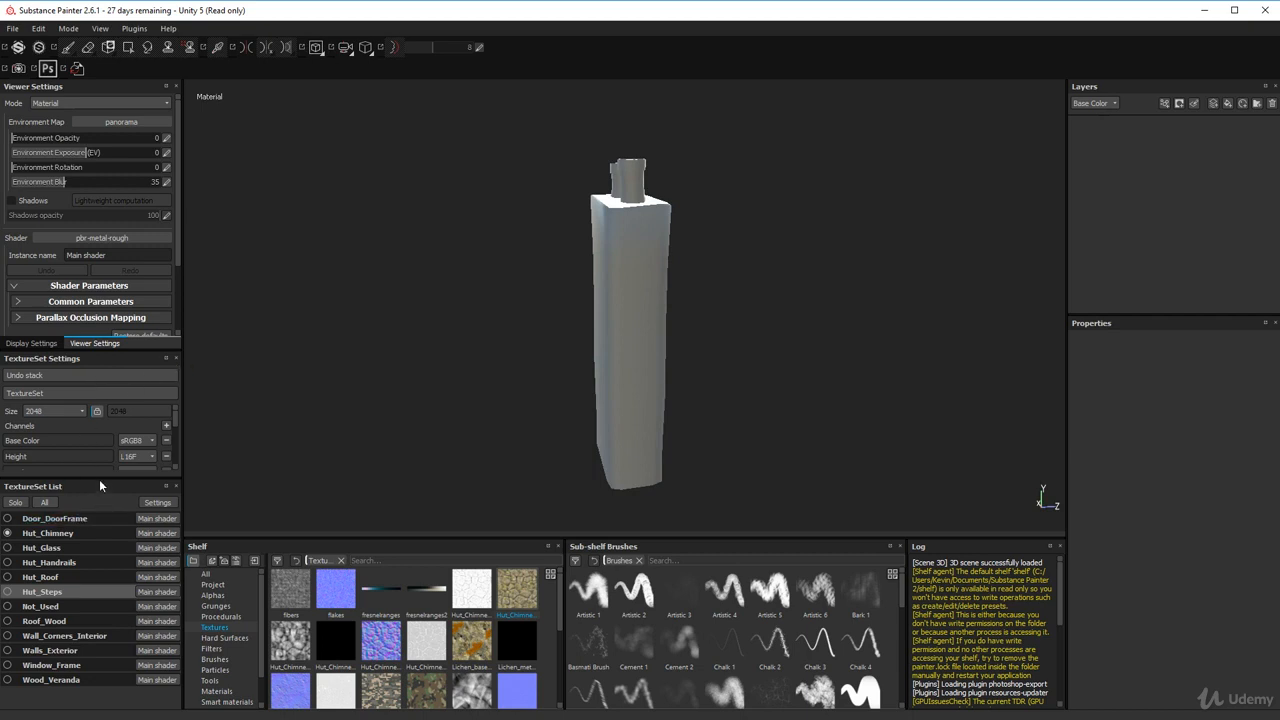
# - Enlarge the texture set settings area and add an Ambient occlusion channel to the Hut_Steps texture set
pyautogui.moveTo(99, 479); pyautogui.dragTo(100, 533)
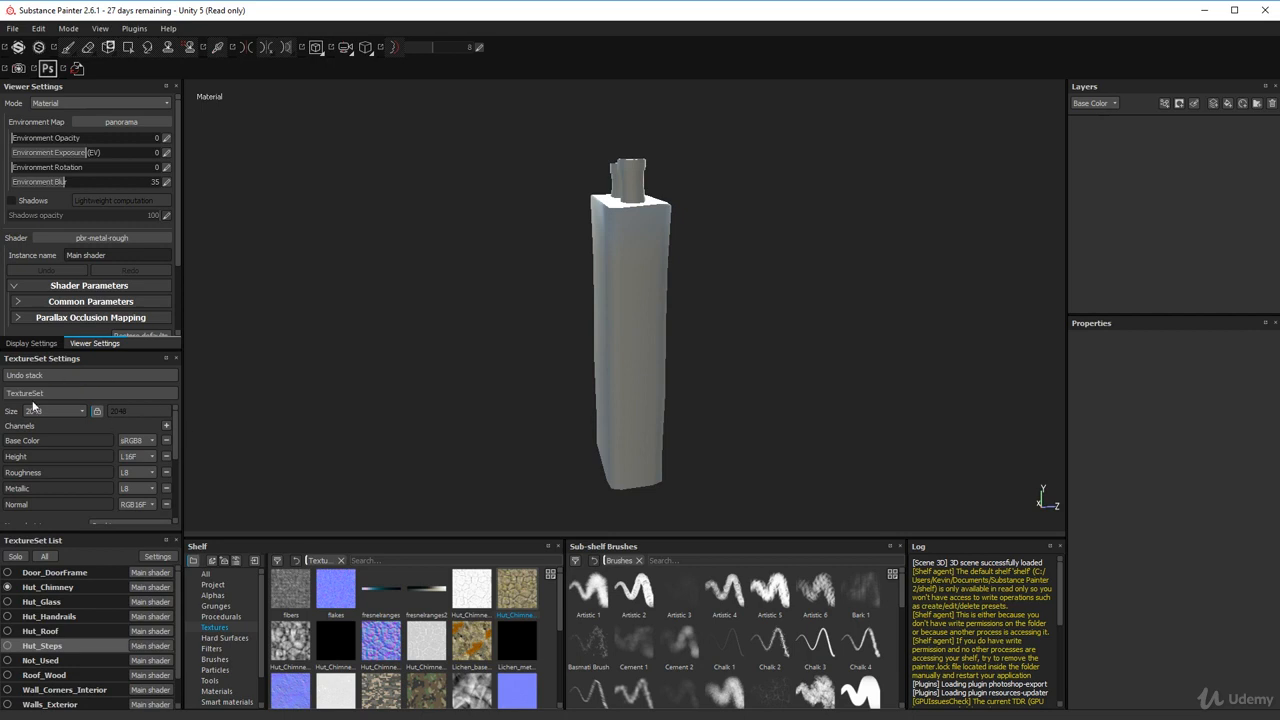
pyautogui.doubleClick(30, 411)
pyautogui.scroll(-1, 55, 412)
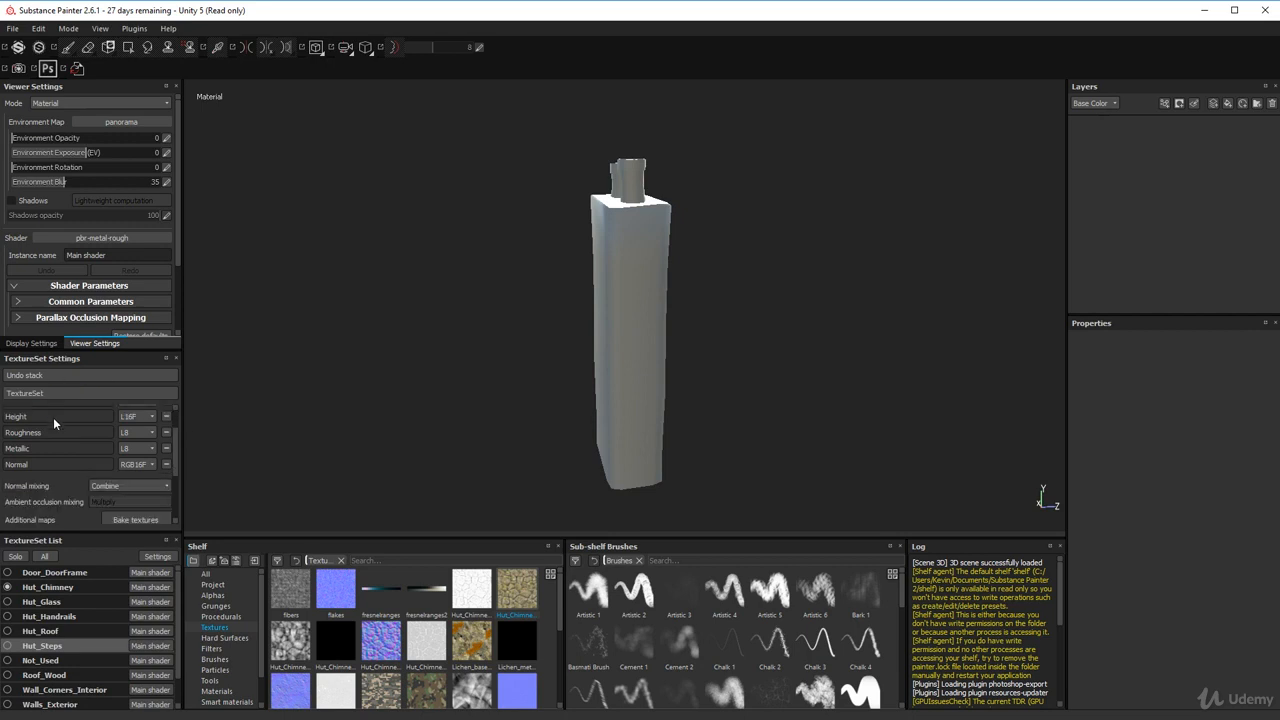
pyautogui.scroll(1, 53, 419)
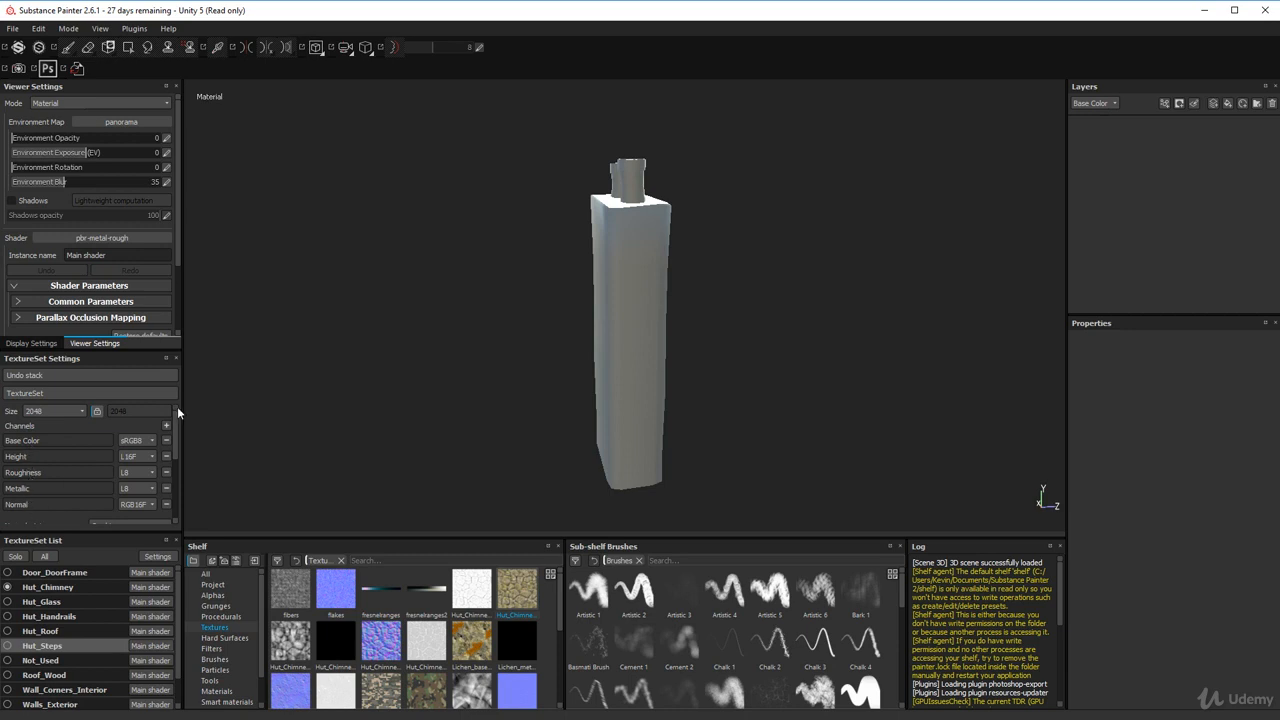
pyautogui.click(166, 426)
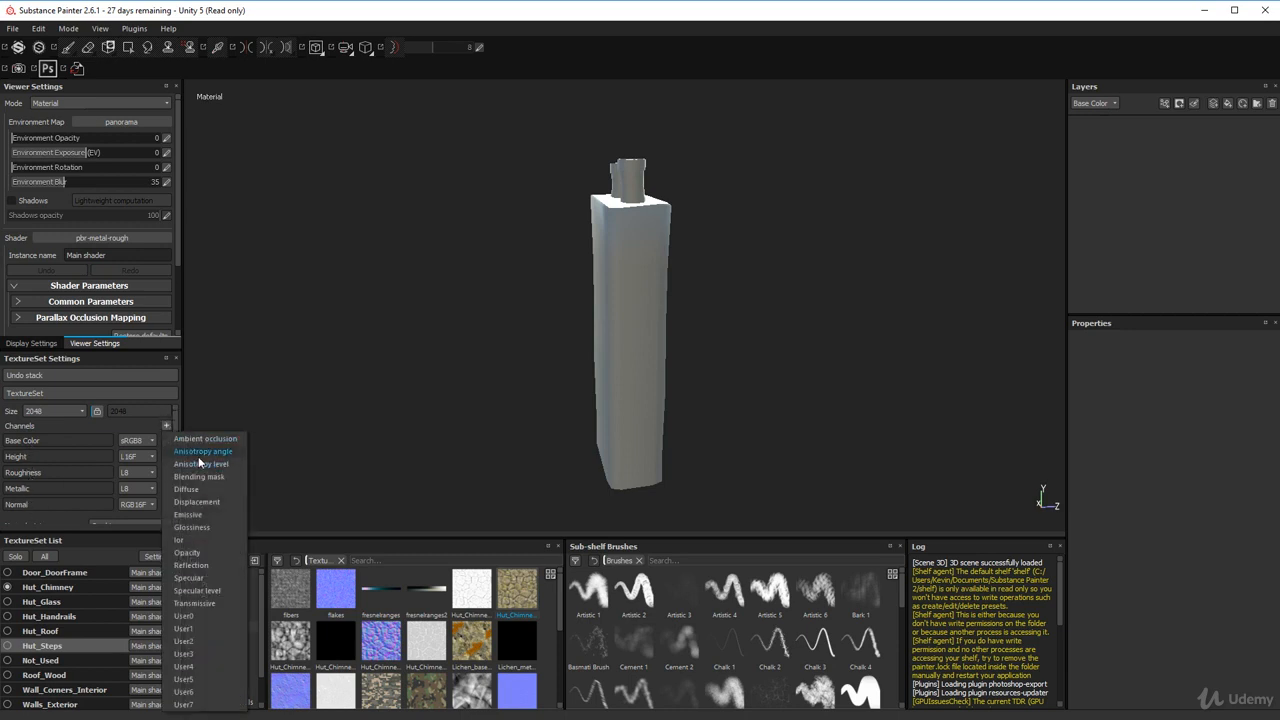
pyautogui.click(204, 440)
pyautogui.scroll(-2, 44, 477)
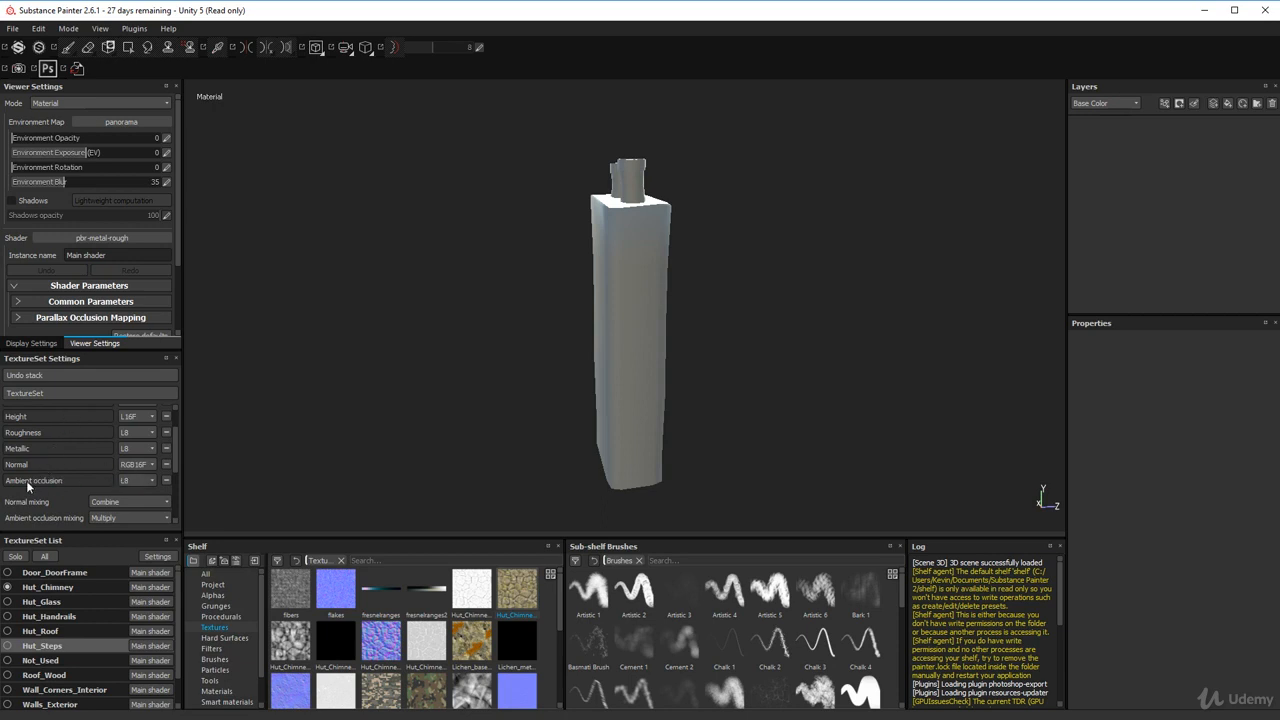
pyautogui.scroll(2, 26, 445)
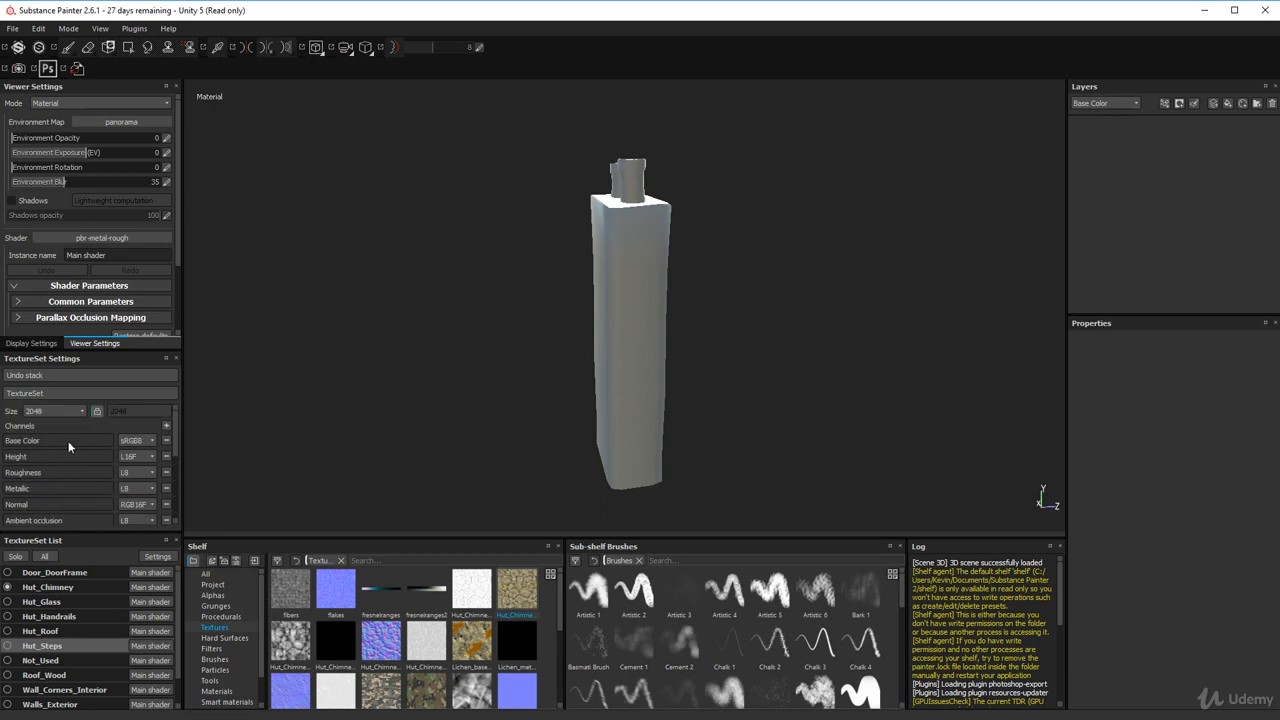
# - Review the additional map baking options for Hut_Steps and close them without baking
pyautogui.scroll(-2, 68, 446)
pyautogui.scroll(-2, 93, 428)
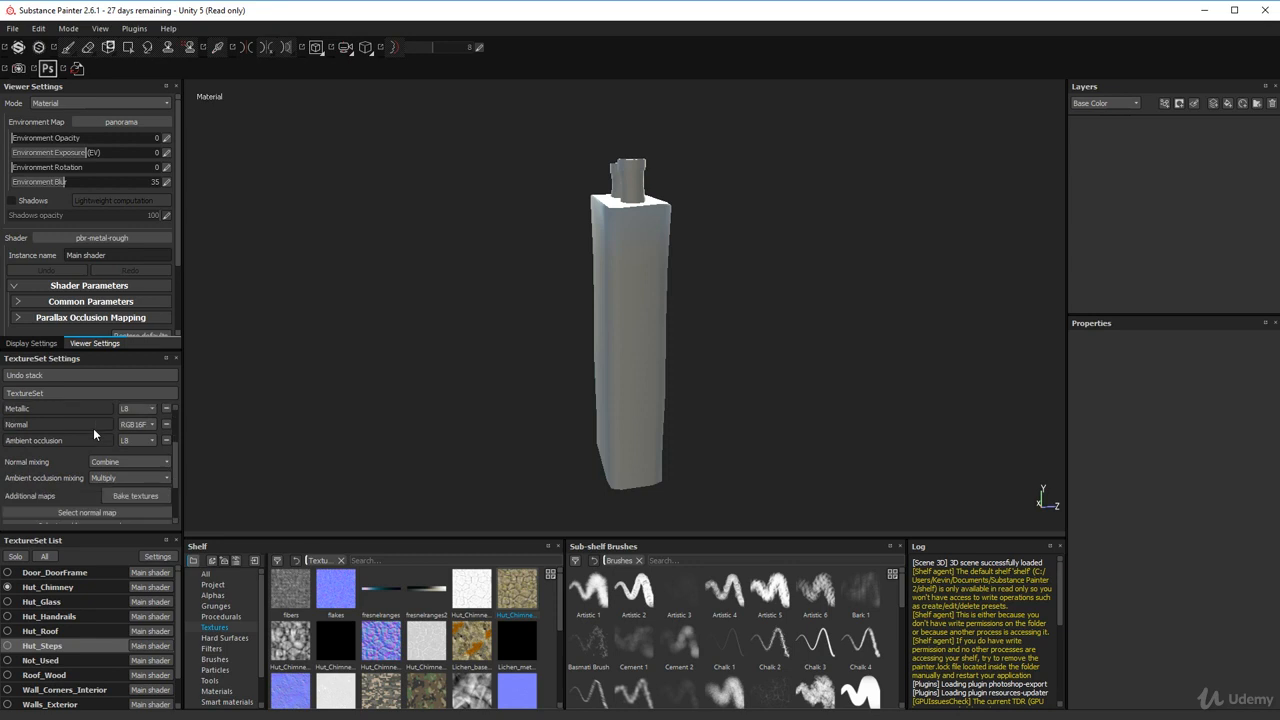
pyautogui.click(136, 497)
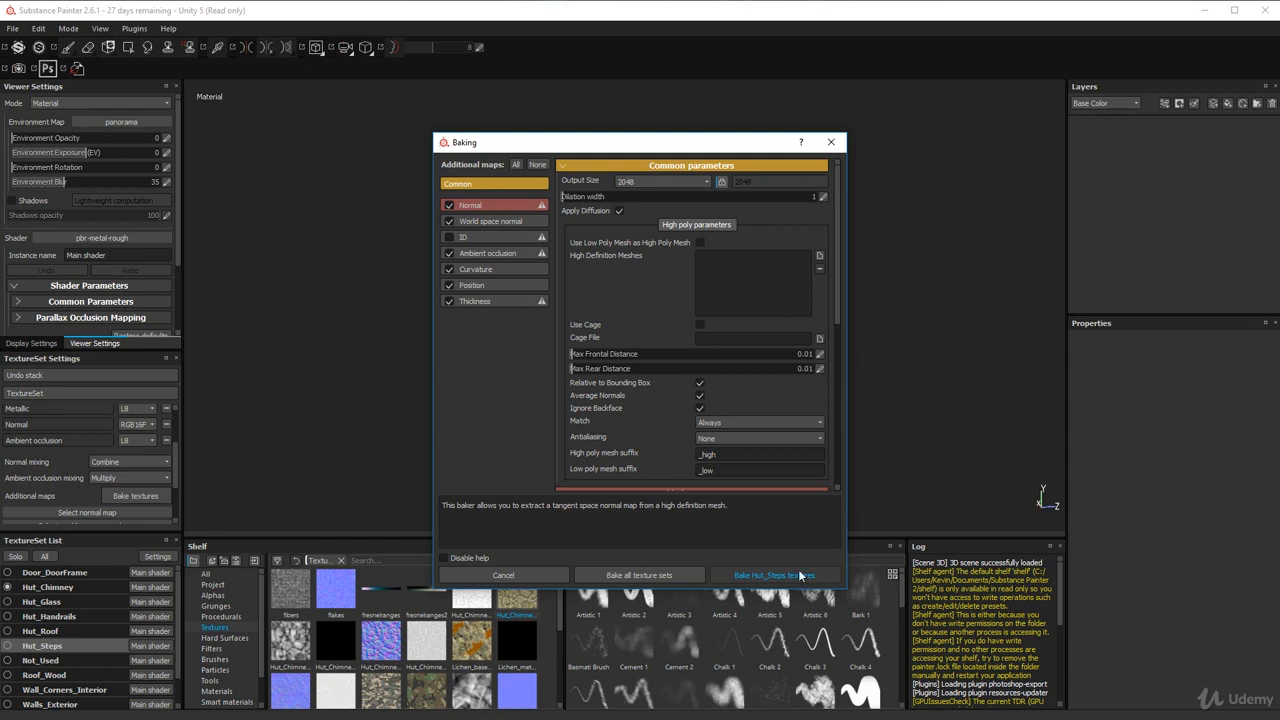
pyautogui.click(831, 142)
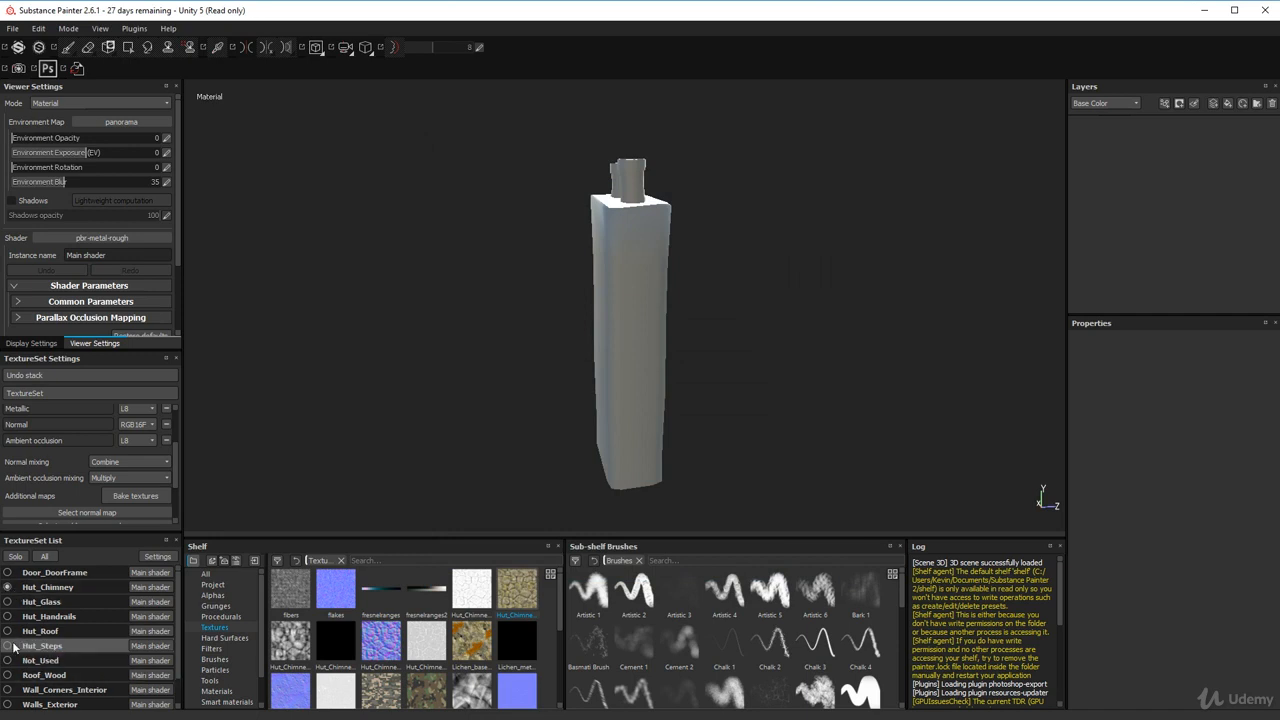
# - Switch to the Hut_Chimney texture set and go through its channels and additional map settings
pyautogui.click(84, 589)
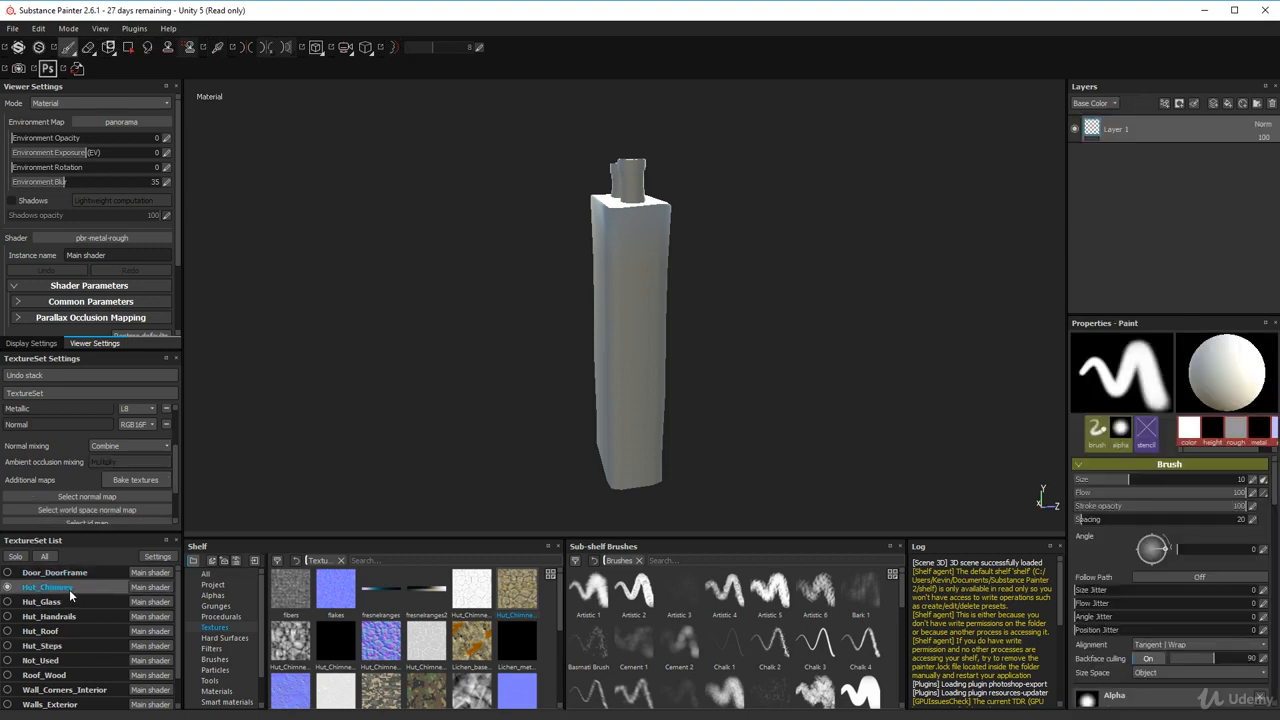
pyautogui.scroll(-2, 102, 447)
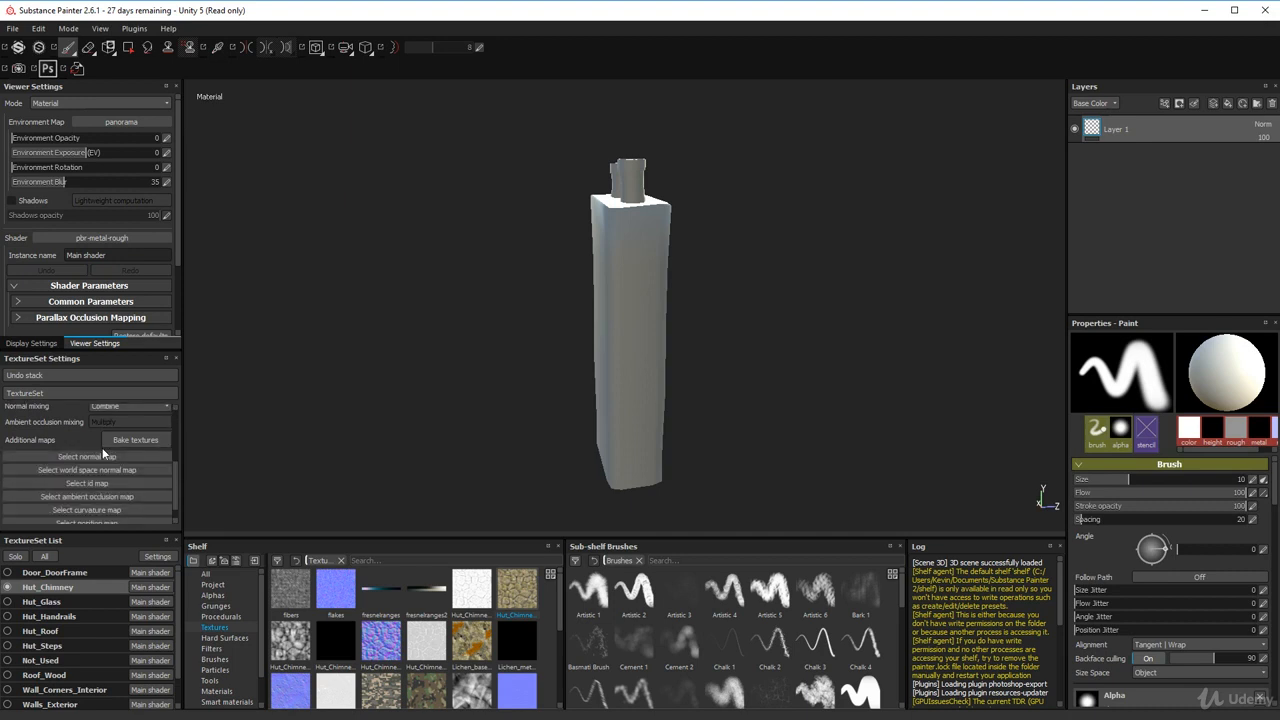
pyautogui.scroll(3, 102, 448)
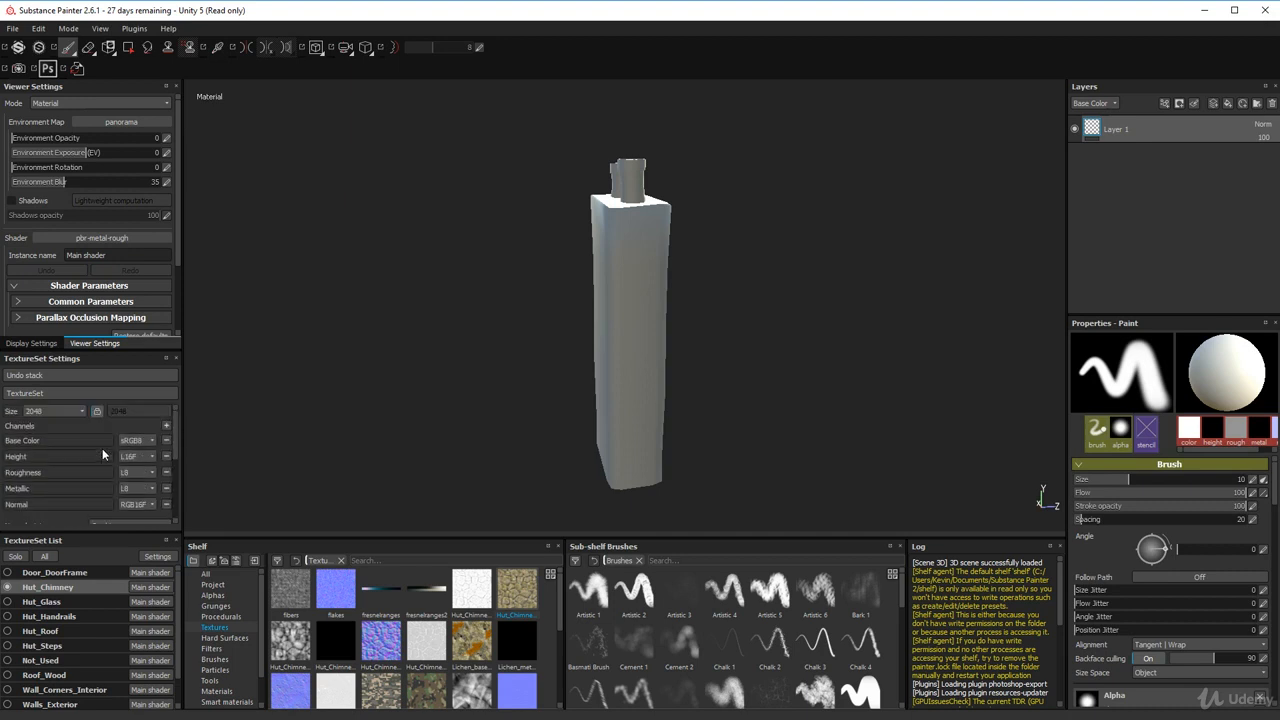
pyautogui.scroll(-1, 101, 450)
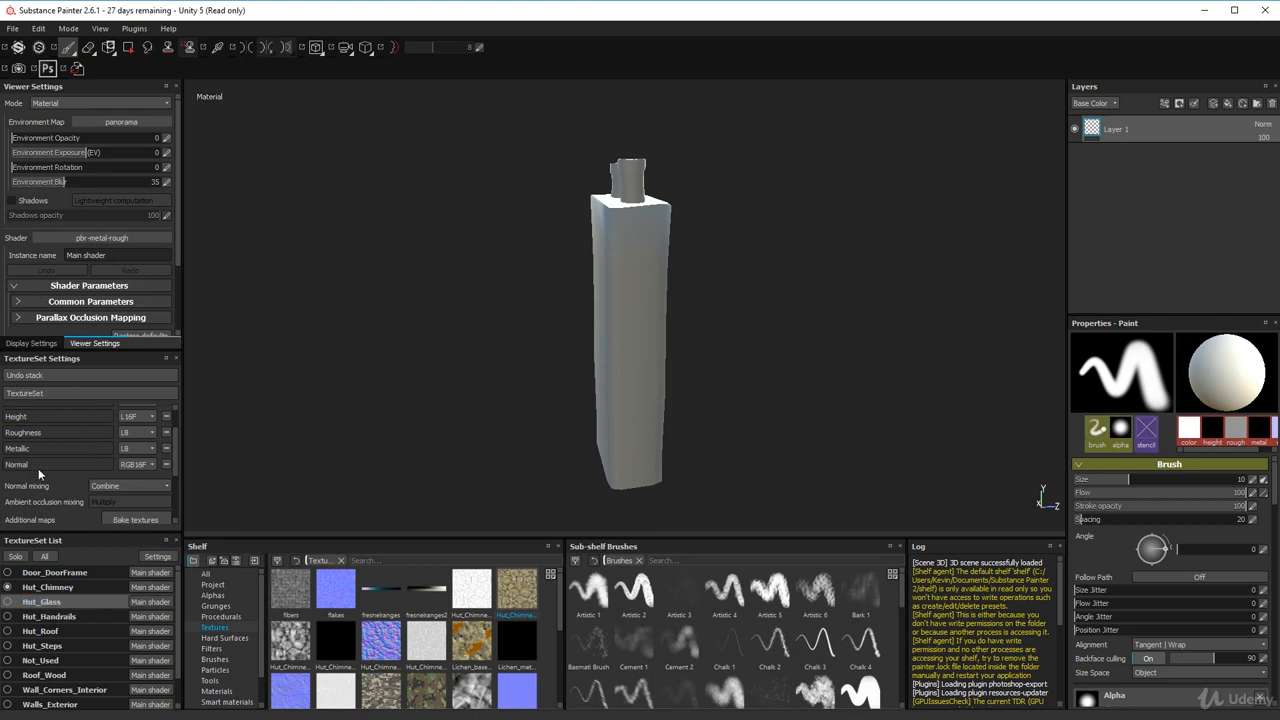
# - Check the Hut_Steps channels for comparison and add an Ambient occlusion channel to the Hut_Chimney texture set
pyautogui.click(62, 644)
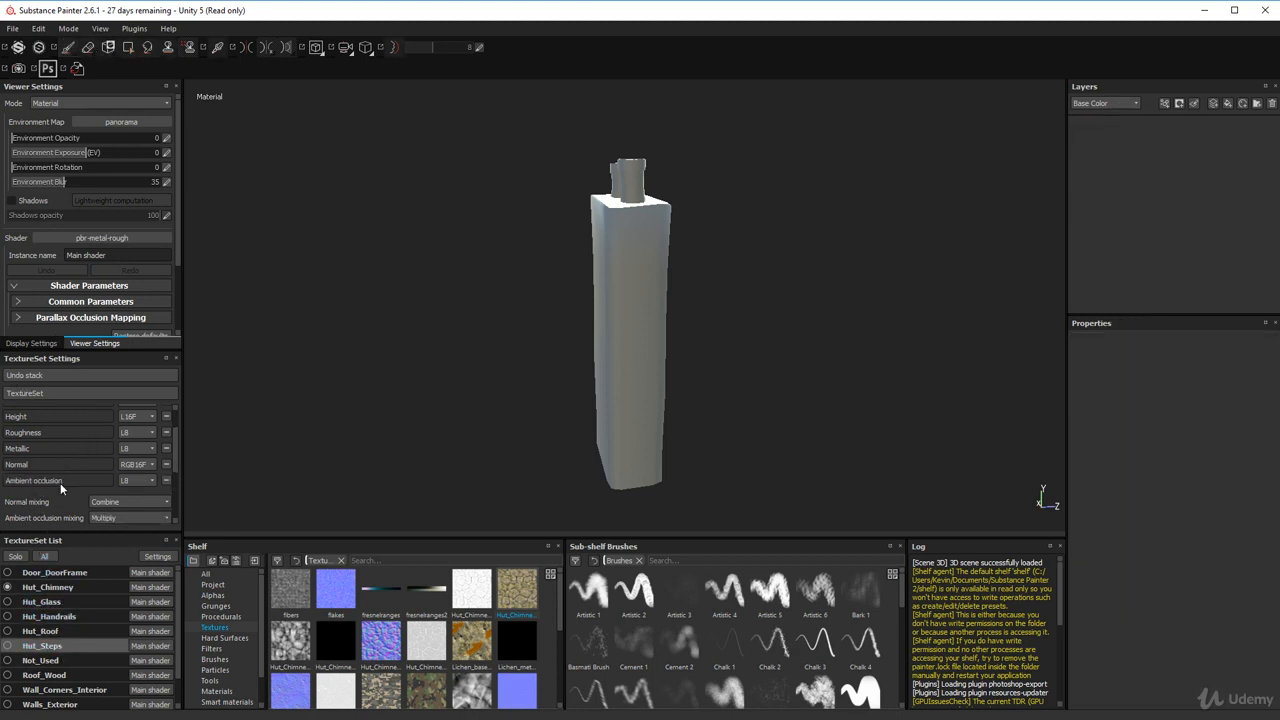
pyautogui.click(48, 587)
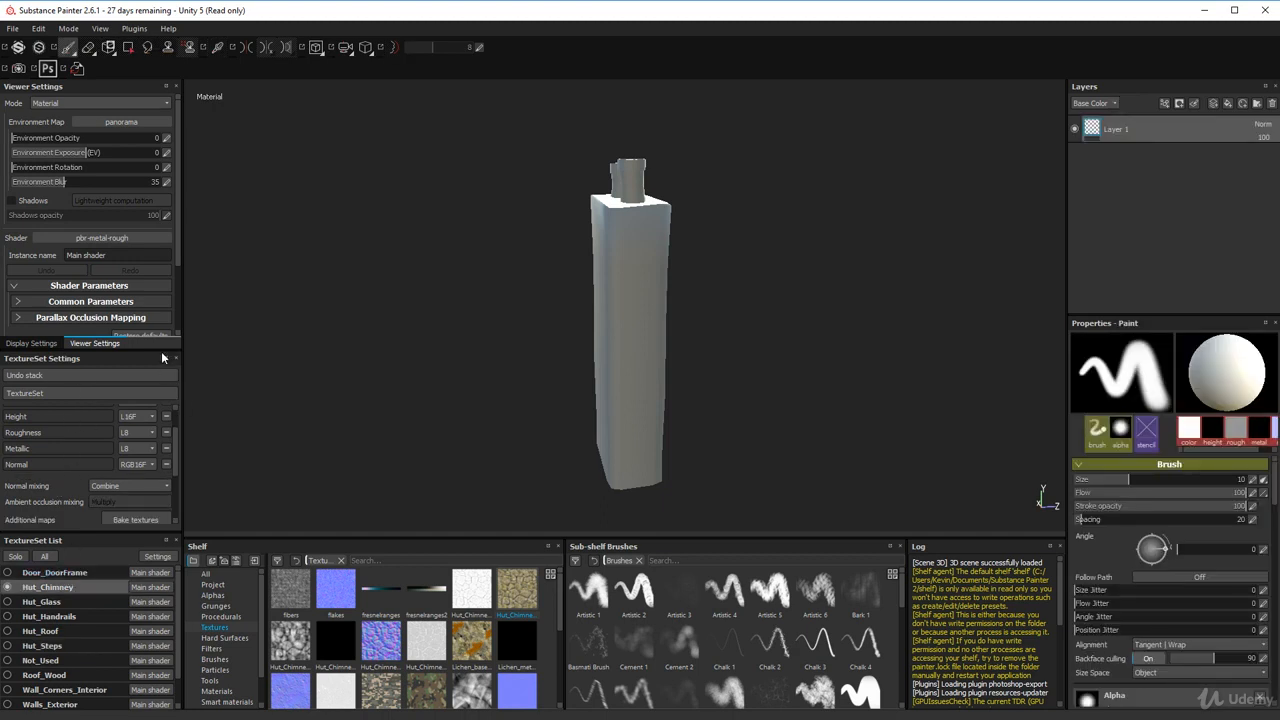
pyautogui.scroll(2, 130, 445)
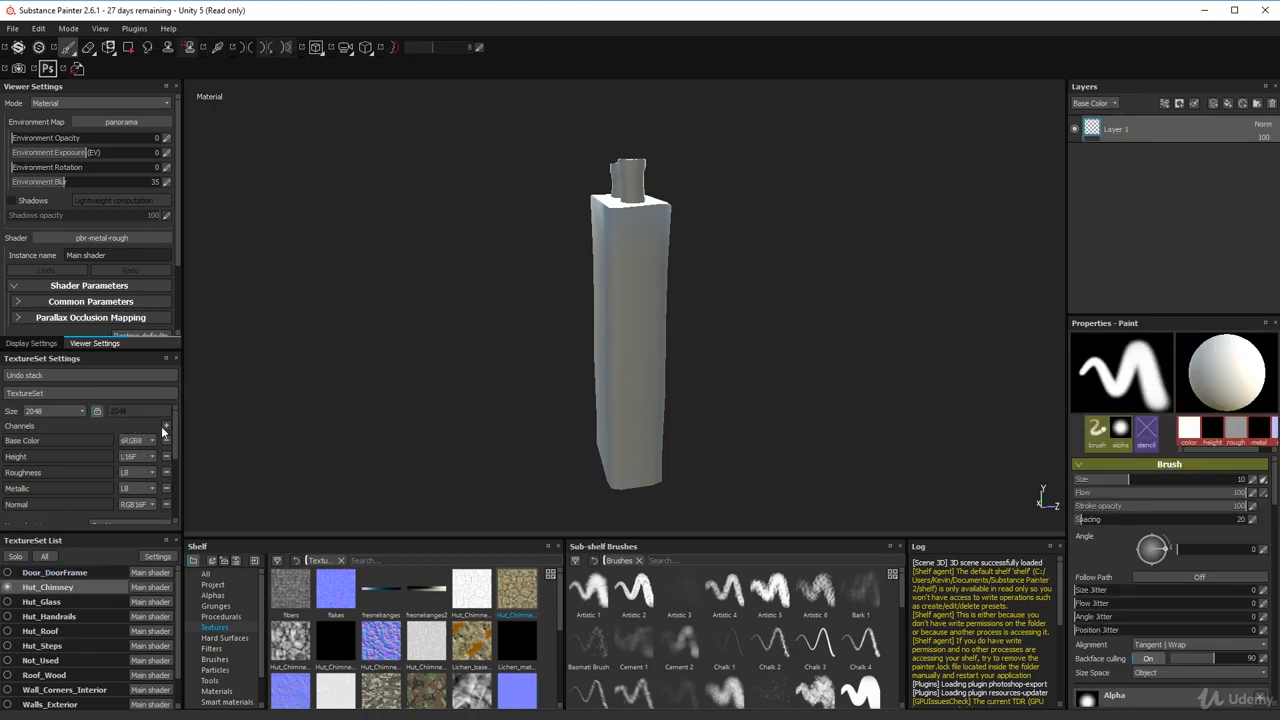
pyautogui.click(166, 427)
pyautogui.click(195, 438)
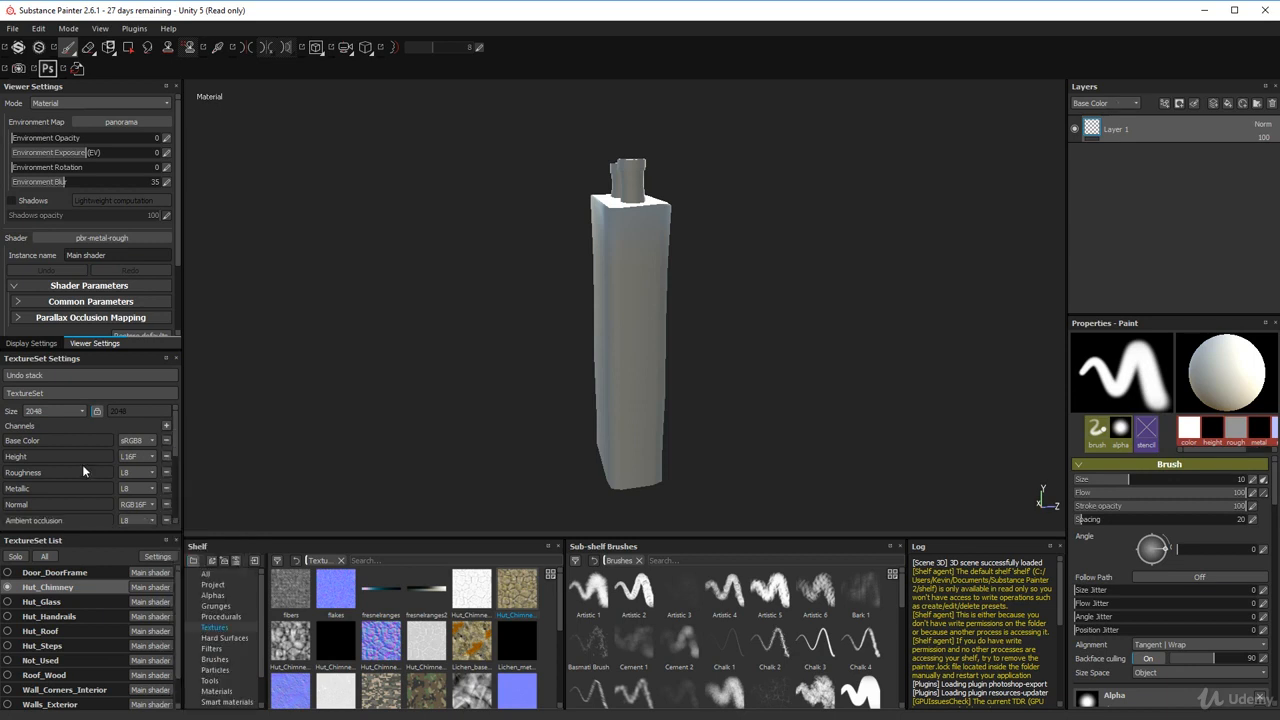
pyautogui.scroll(-2, 79, 466)
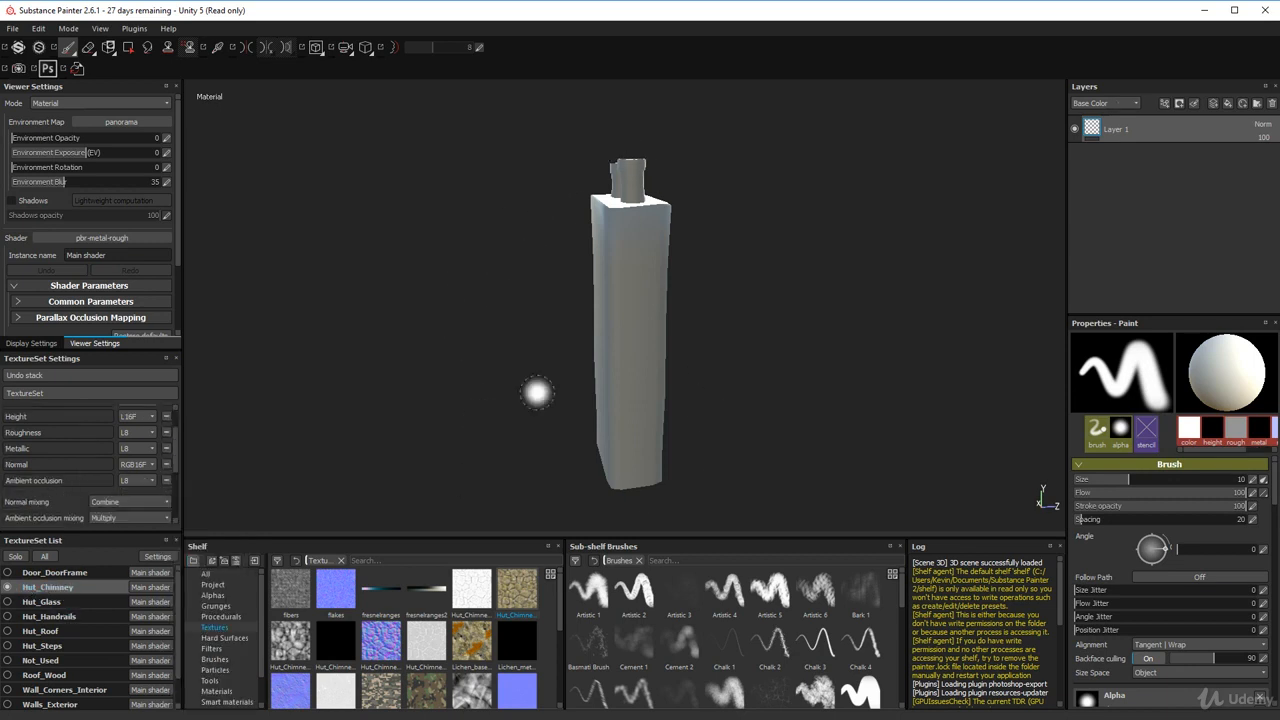
# - Bake all additional maps except ID for the Hut_Chimney texture set only
pyautogui.moveTo(547, 380)
pyautogui.keyDown('alt'); pyautogui.mouseDown()
pyautogui.moveTo(471, 394)
pyautogui.moveTo(371, 386)
pyautogui.moveTo(371, 420)
pyautogui.mouseUp(); pyautogui.keyUp('alt')
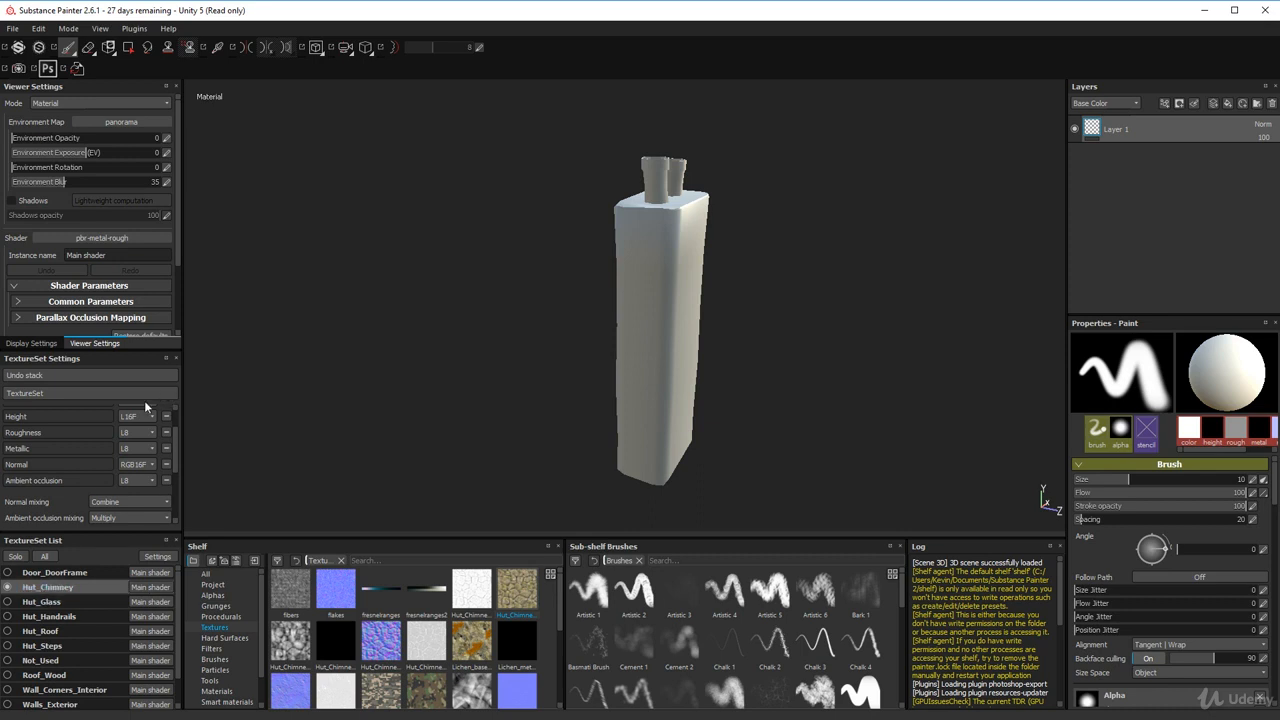
pyautogui.scroll(-2, 122, 438)
pyautogui.scroll(-2, 122, 438)
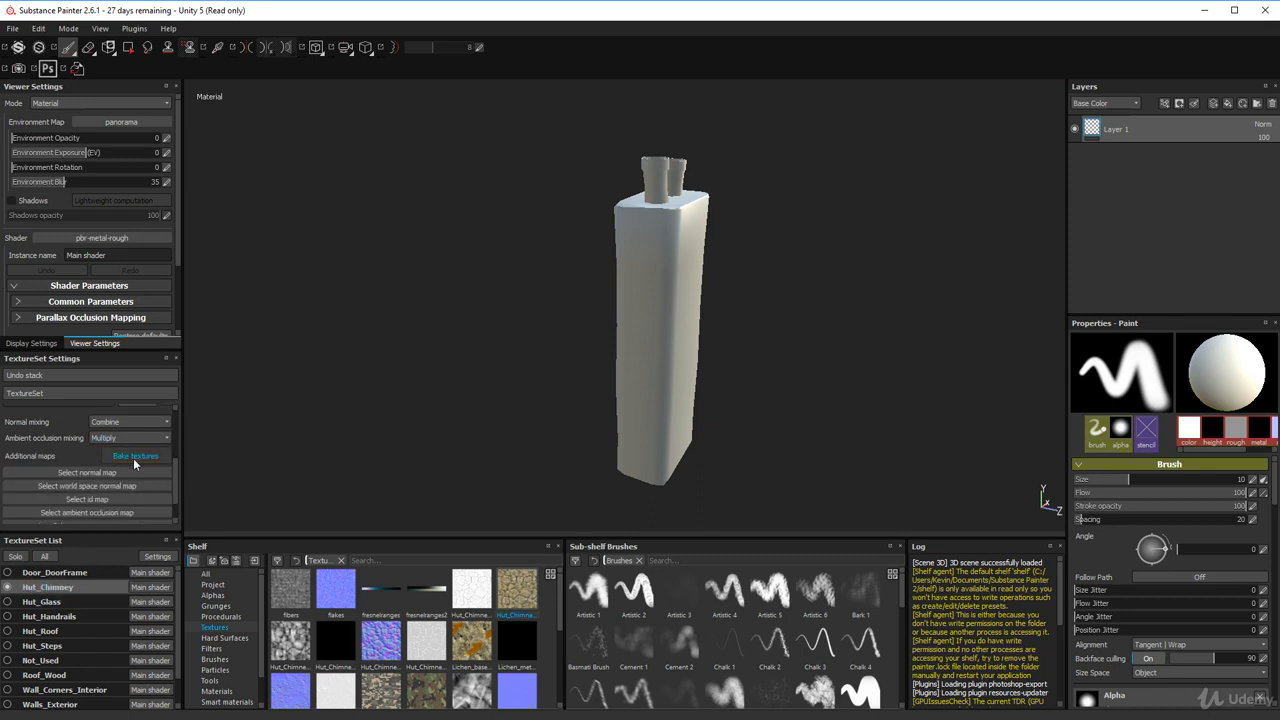
pyautogui.click(128, 455)
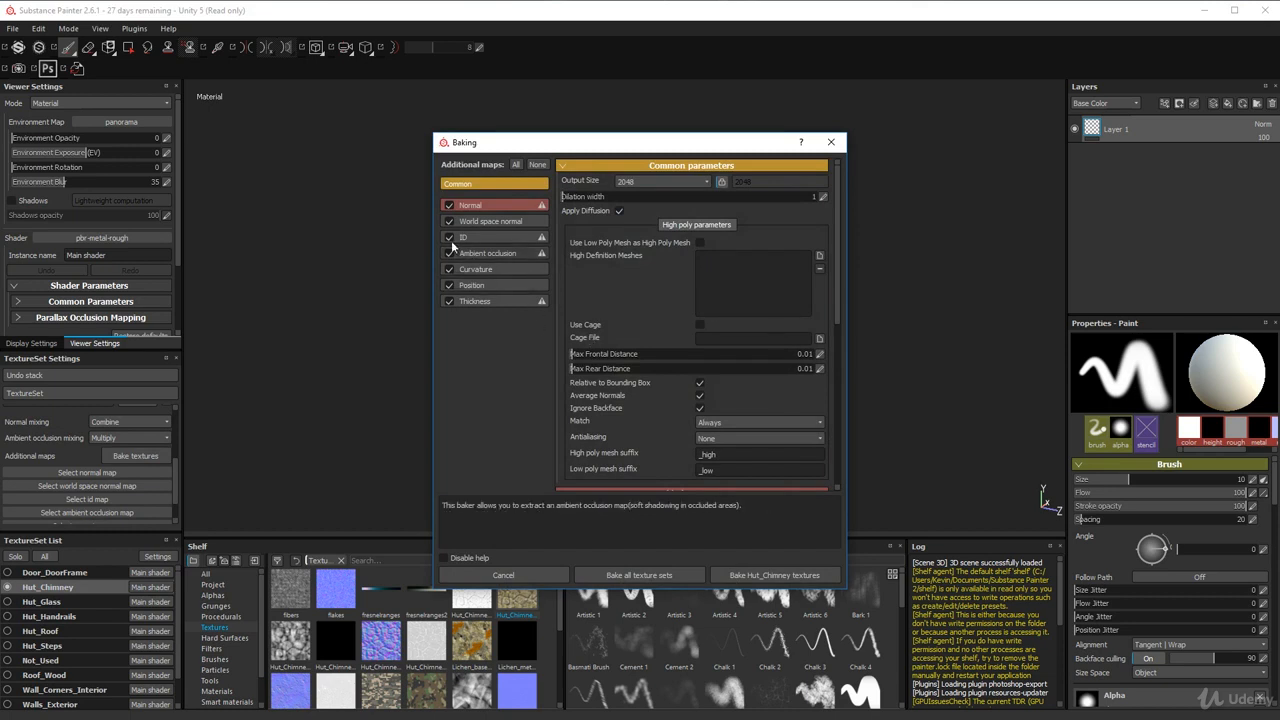
pyautogui.click(448, 238)
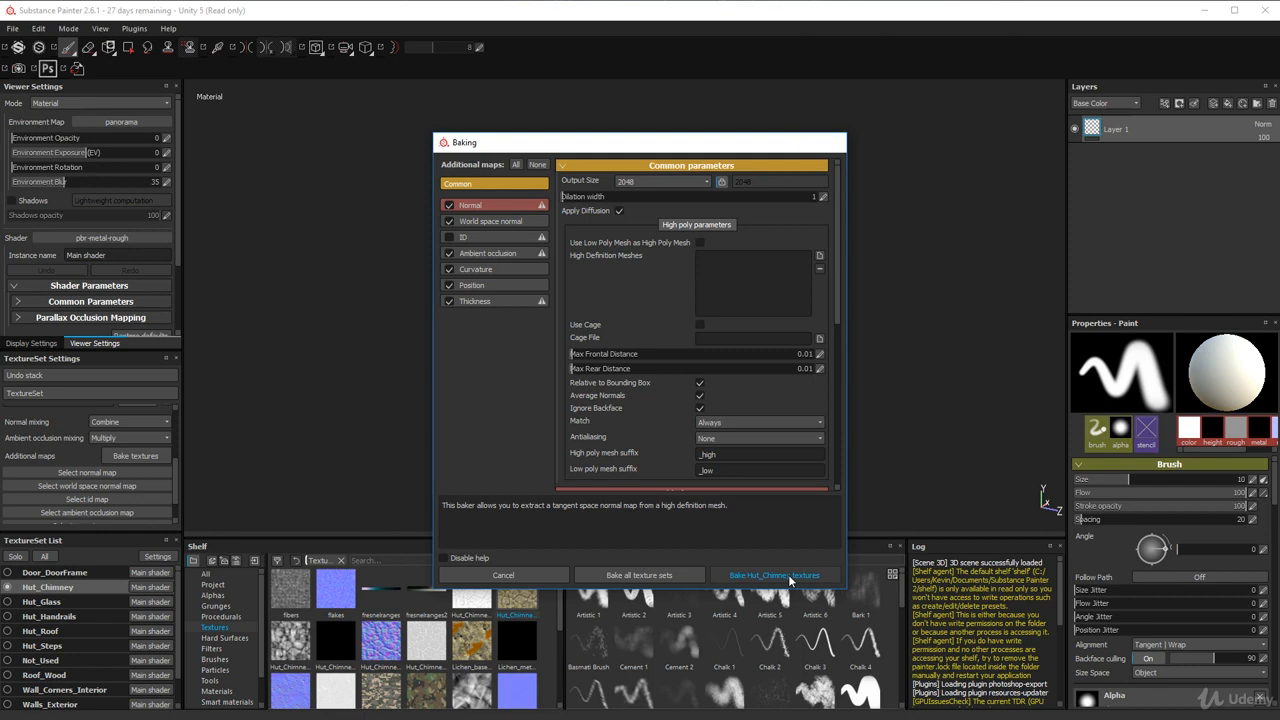
pyautogui.click(788, 574)
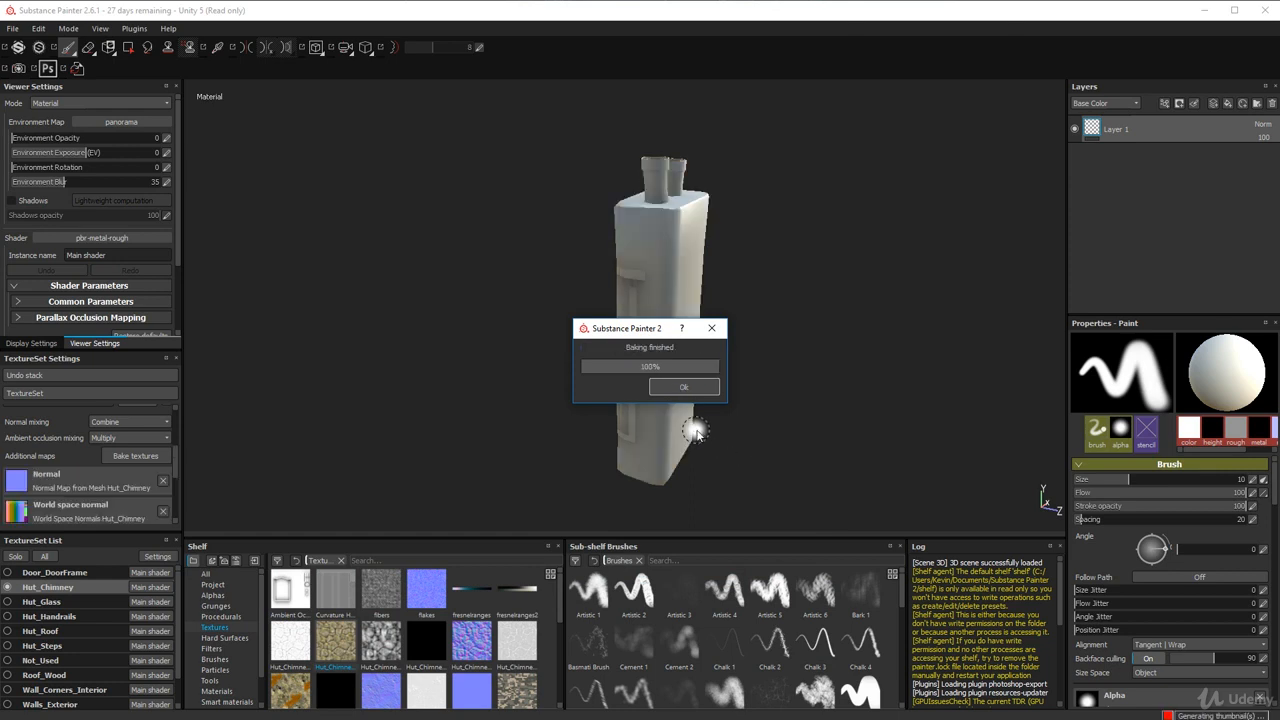
# - Examine the baked normal and ambient occlusion detail on the chimney's trim, edges and pots from all sides
pyautogui.keyDown('alt'); pyautogui.moveTo(623, 434); pyautogui.dragTo(1065, 398); pyautogui.keyUp('alt')
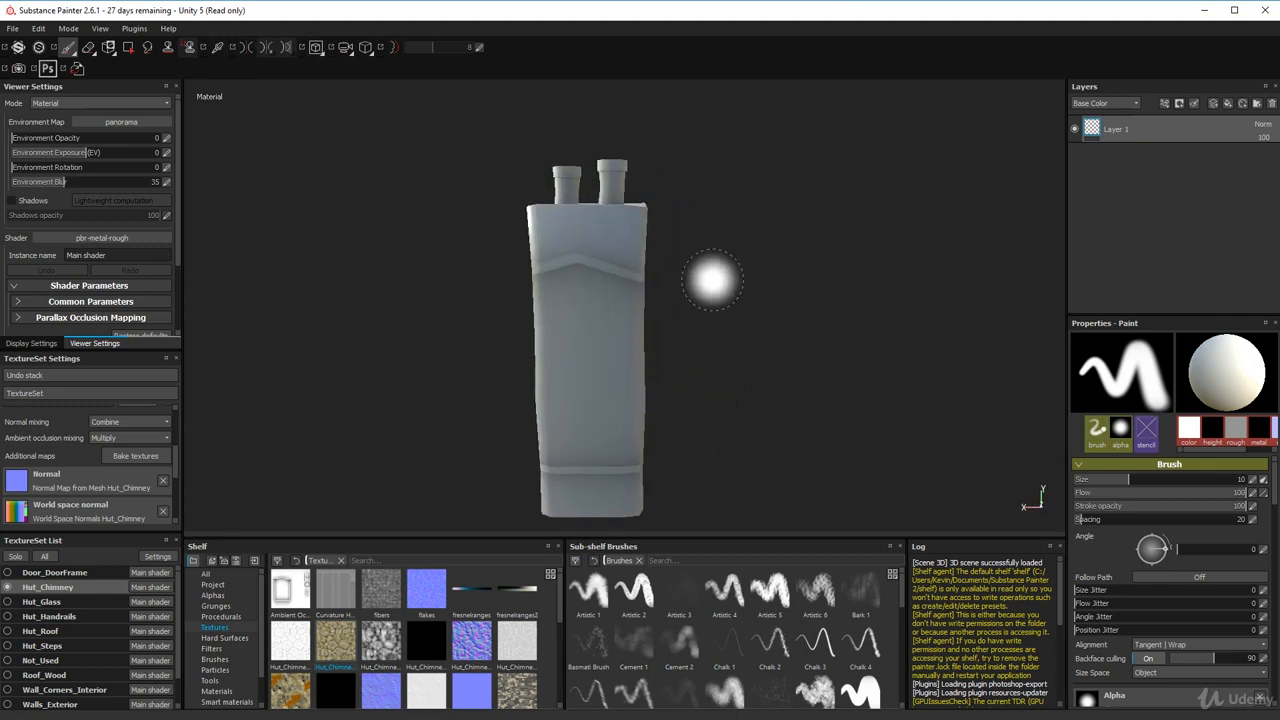
pyautogui.keyDown('alt'); pyautogui.moveTo(569, 344); pyautogui.dragTo(798, 349); pyautogui.keyUp('alt')
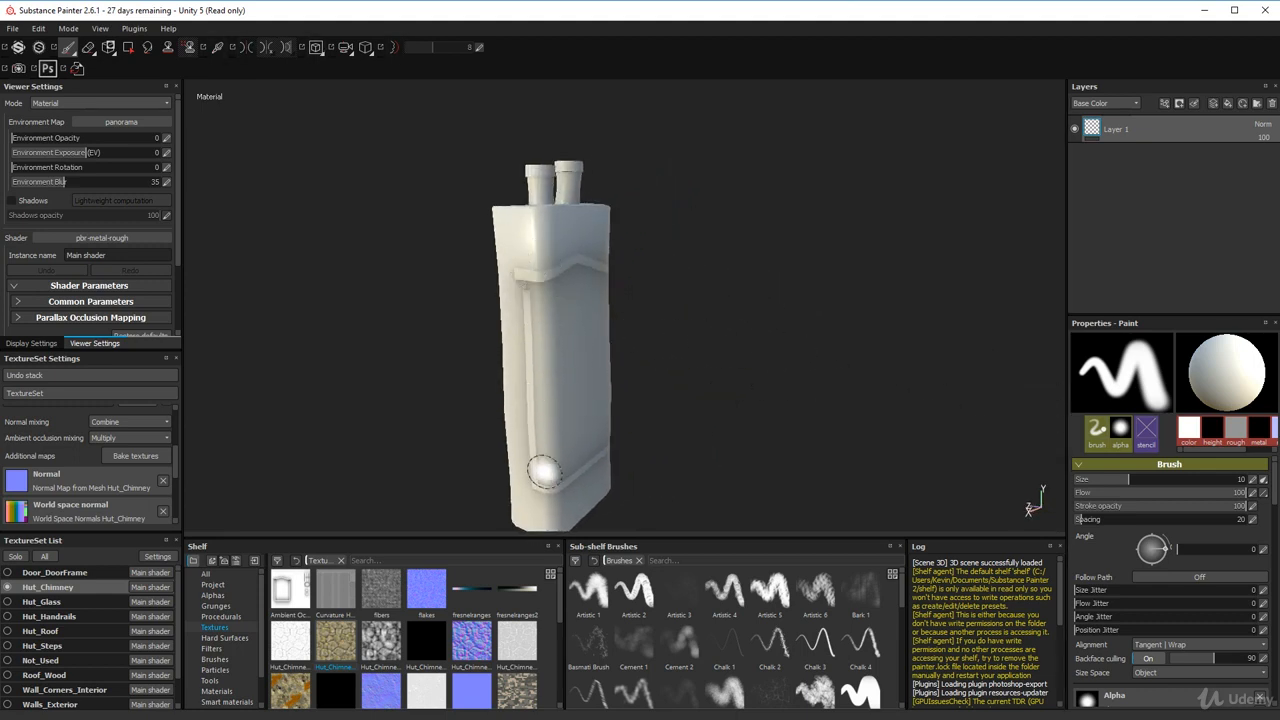
pyautogui.keyDown('alt'); pyautogui.moveTo(601, 450); pyautogui.dragTo(632, 383, button='middle'); pyautogui.keyUp('alt')
pyautogui.scroll(5, 632, 383)
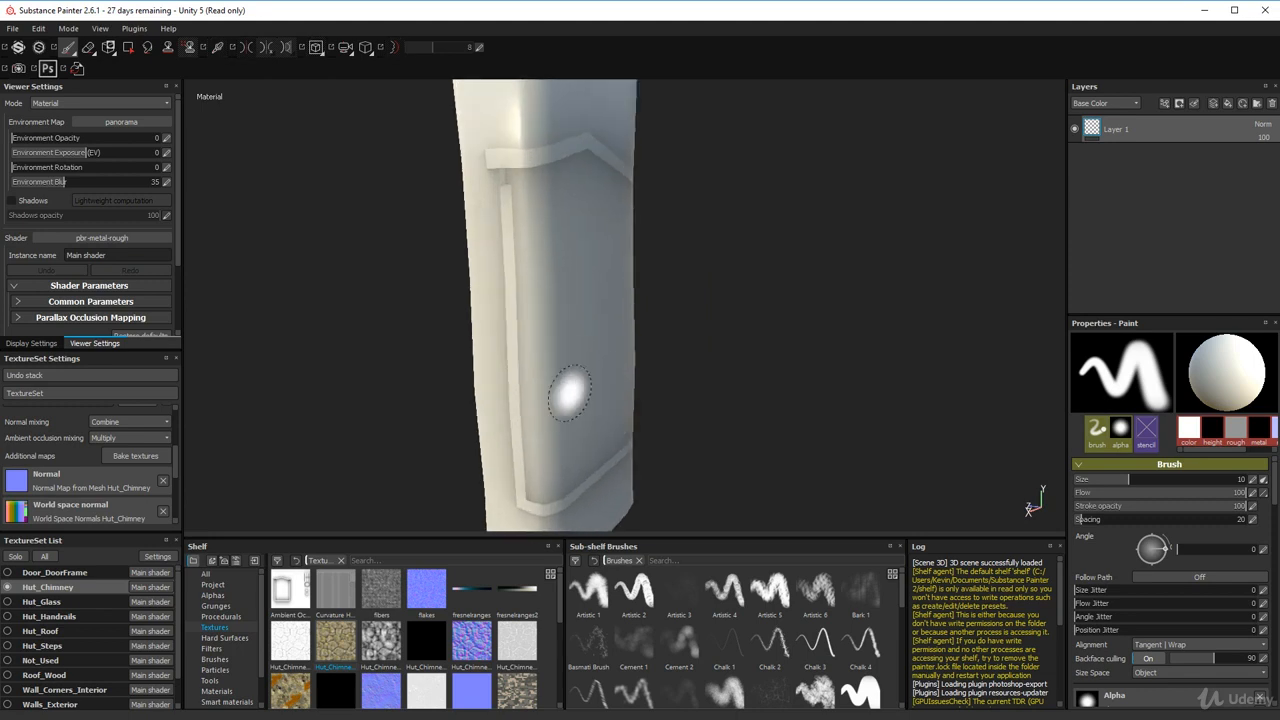
pyautogui.keyDown('alt'); pyautogui.moveTo(601, 403); pyautogui.dragTo(623, 357); pyautogui.keyUp('alt')
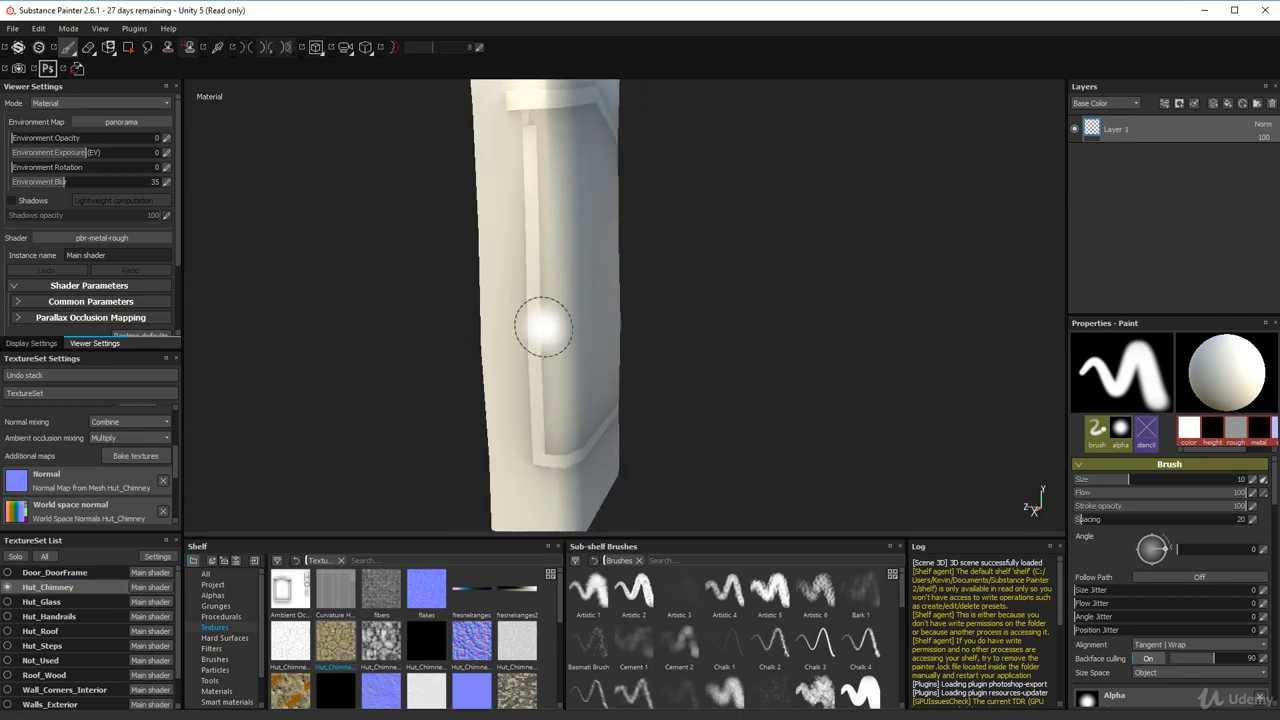
pyautogui.moveTo(628, 467)
pyautogui.keyDown('alt'); pyautogui.mouseDown()
pyautogui.moveTo(531, 423)
pyautogui.moveTo(600, 443)
pyautogui.moveTo(551, 349)
pyautogui.moveTo(605, 369)
pyautogui.moveTo(417, 380)
pyautogui.moveTo(543, 323)
pyautogui.moveTo(610, 383)
pyautogui.moveTo(371, 391)
pyautogui.moveTo(811, 383)
pyautogui.moveTo(600, 354)
pyautogui.moveTo(619, 365)
pyautogui.mouseUp(); pyautogui.keyUp('alt')
pyautogui.scroll(-5, 609, 380)
pyautogui.keyDown('alt'); pyautogui.moveTo(587, 440); pyautogui.dragTo(620, 408); pyautogui.keyUp('alt')
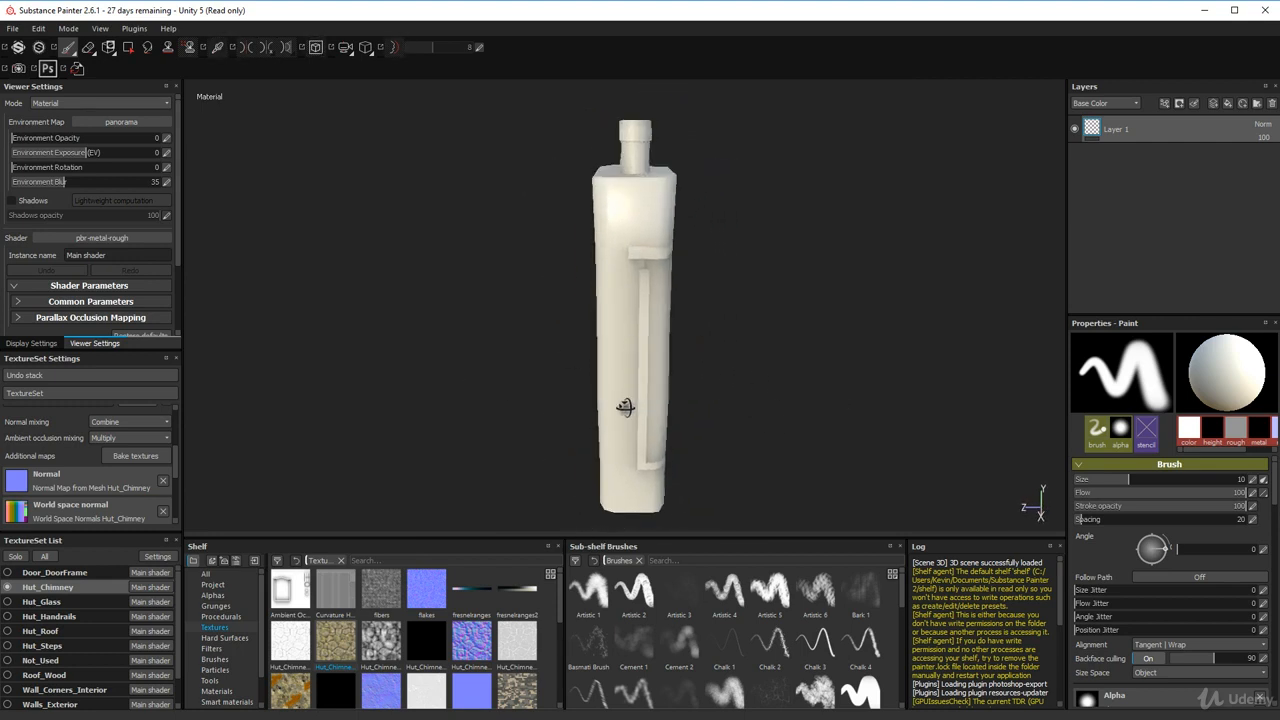
pyautogui.scroll(5, 641, 266)
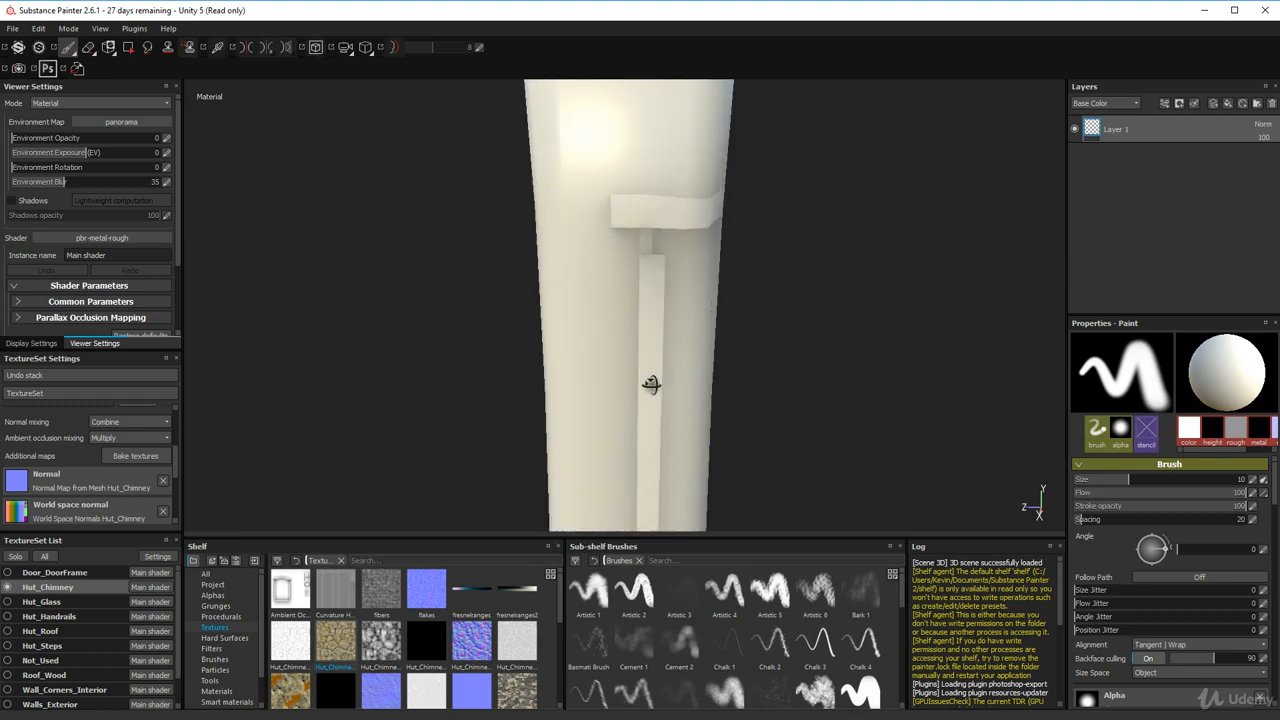
pyautogui.moveTo(654, 380)
pyautogui.keyDown('alt'); pyautogui.mouseDown()
pyautogui.moveTo(806, 371)
pyautogui.moveTo(616, 280)
pyautogui.mouseUp(); pyautogui.keyUp('alt')
pyautogui.scroll(-5, 681, 432)
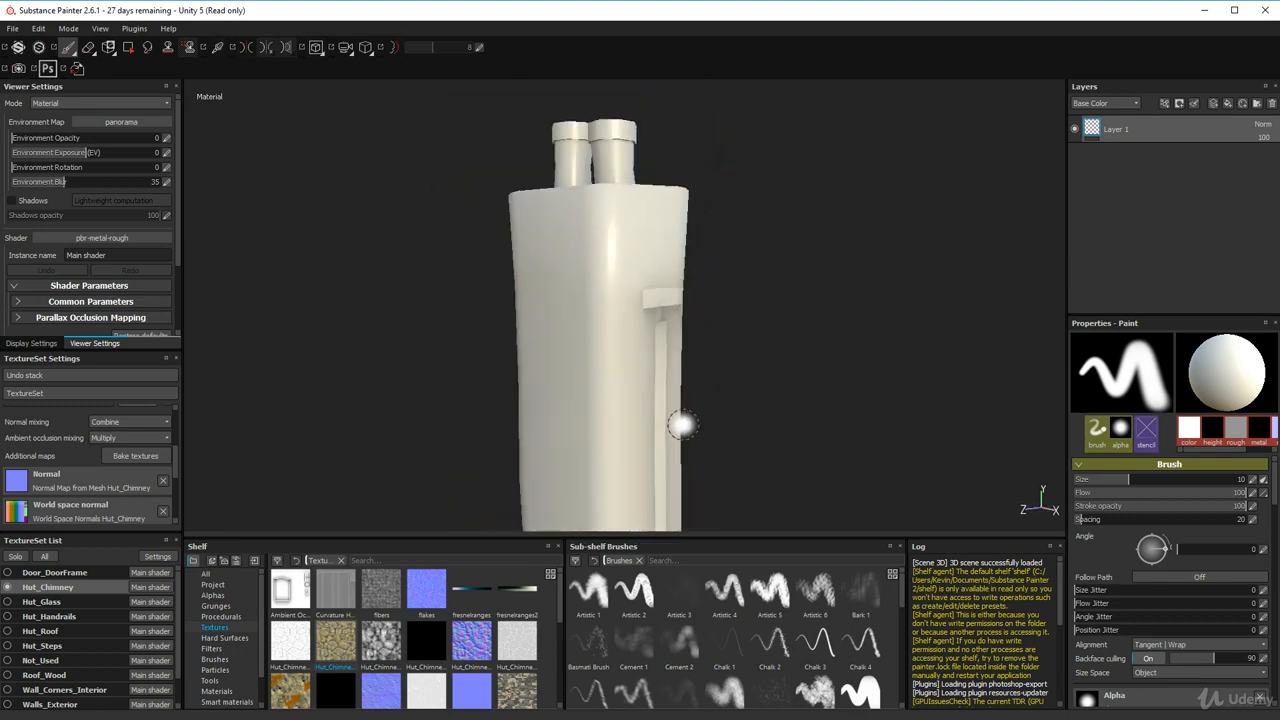
pyautogui.keyDown('alt'); pyautogui.moveTo(636, 403); pyautogui.dragTo(713, 505); pyautogui.keyUp('alt')
pyautogui.keyDown('alt'); pyautogui.moveTo(1275, 412); pyautogui.dragTo(1277, 400); pyautogui.keyUp('alt')
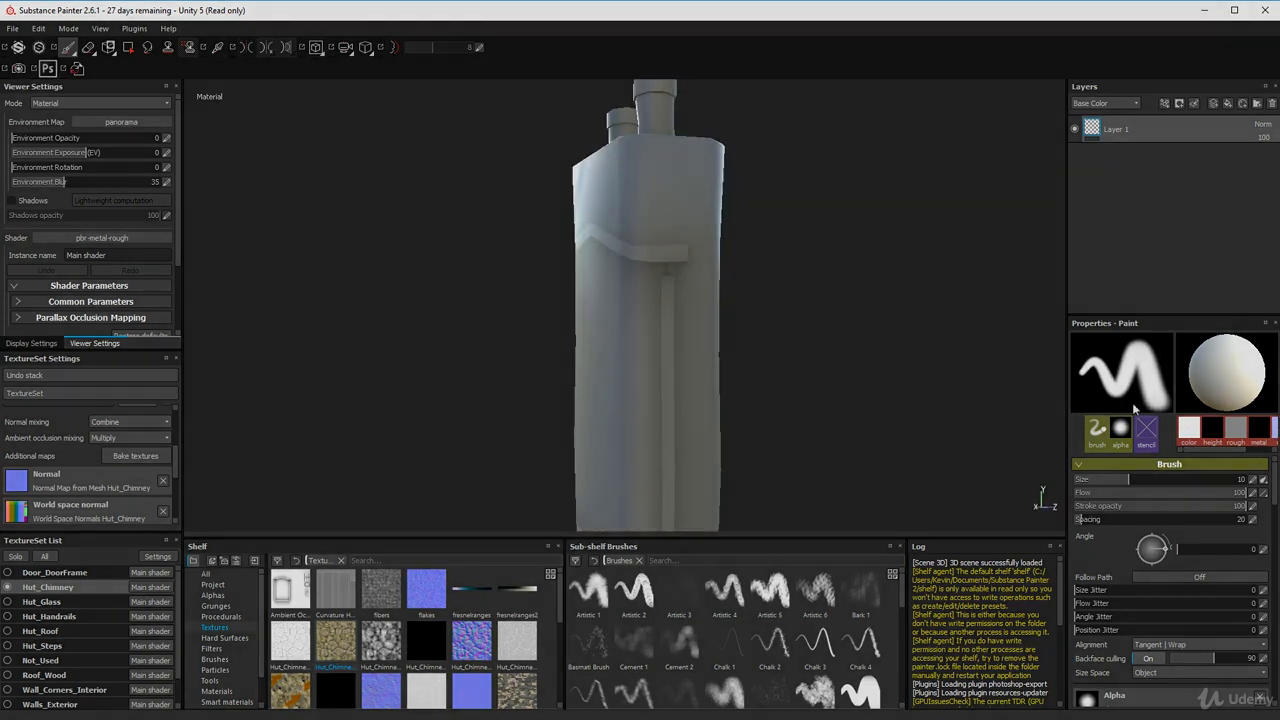